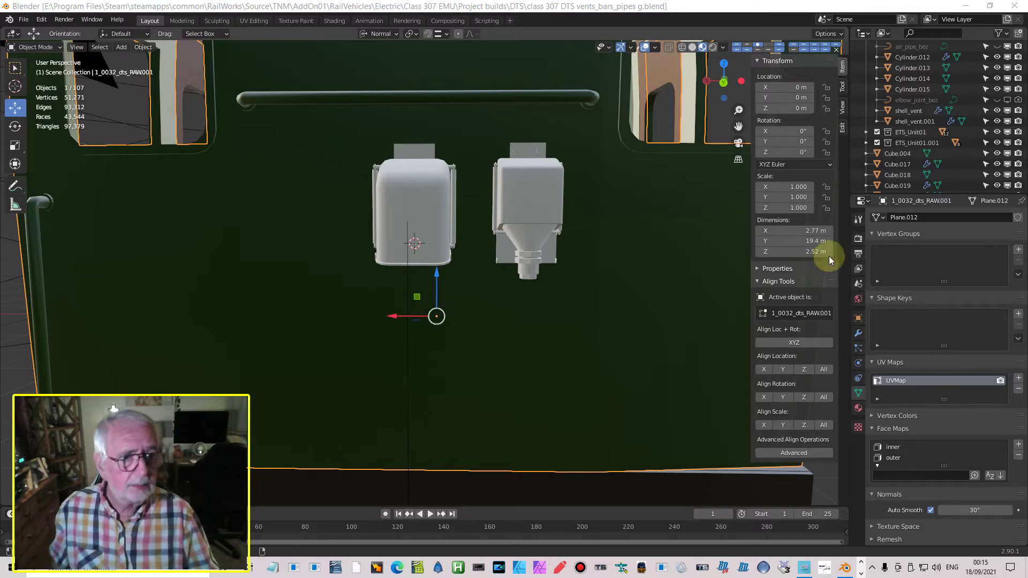
Step: Select the four parts of the plug below the smaller box and move them into a new collection called ETS_Plug
{"action": "left_click", "coordinate": [534, 283]}
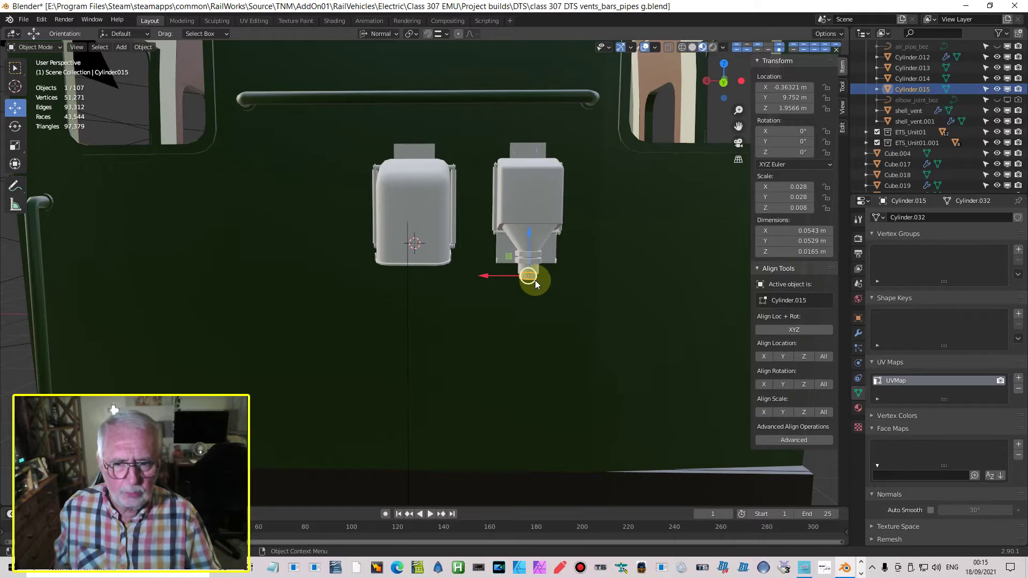
{"action": "scroll", "coordinate": [544, 279], "scroll_direction": "up", "scroll_amount": 4}
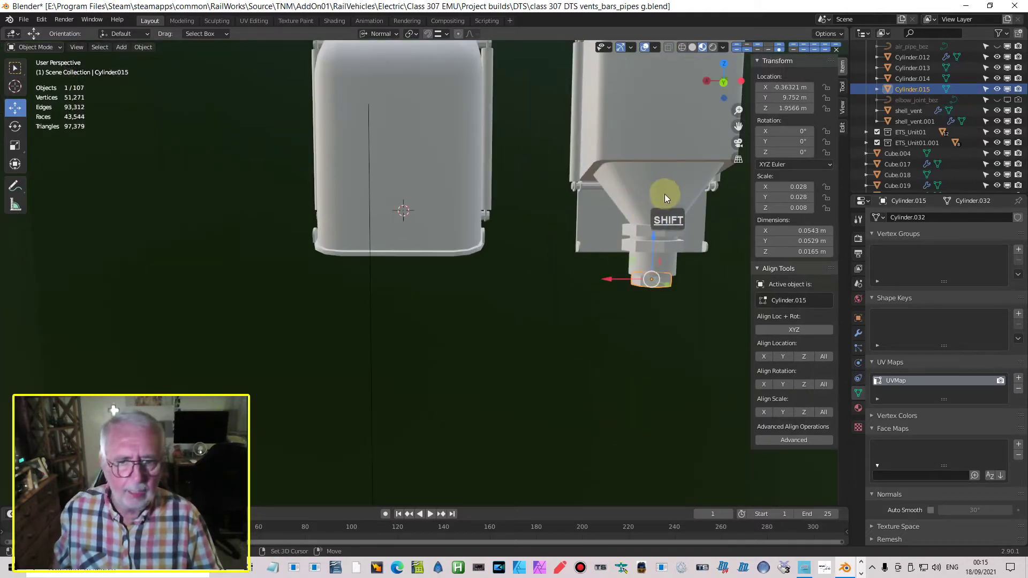
{"action": "left_click", "coordinate": [661, 231], "text": "shift"}
{"action": "left_click", "coordinate": [665, 236], "text": "shift"}
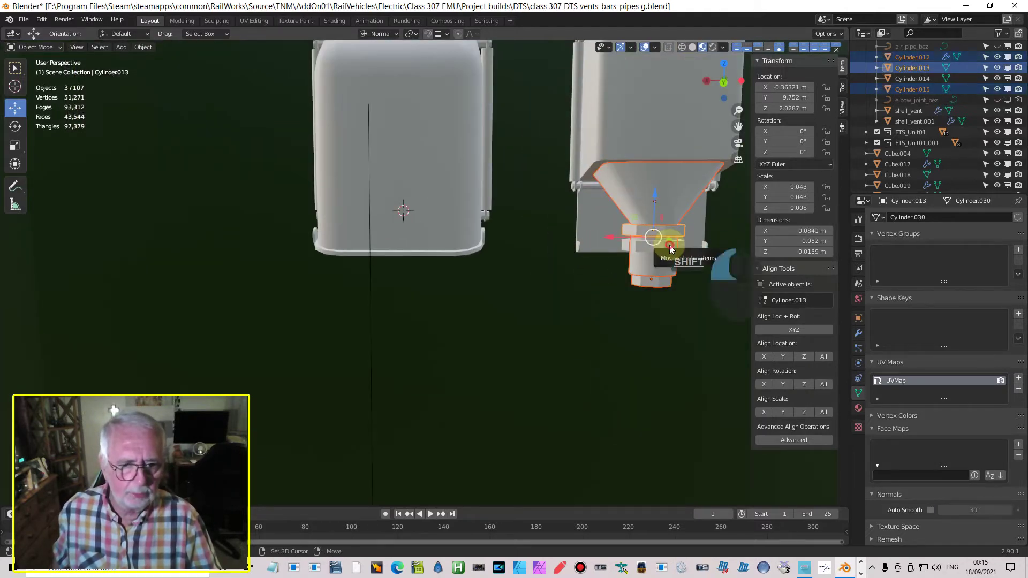
{"action": "left_click", "coordinate": [667, 247], "text": "shift"}
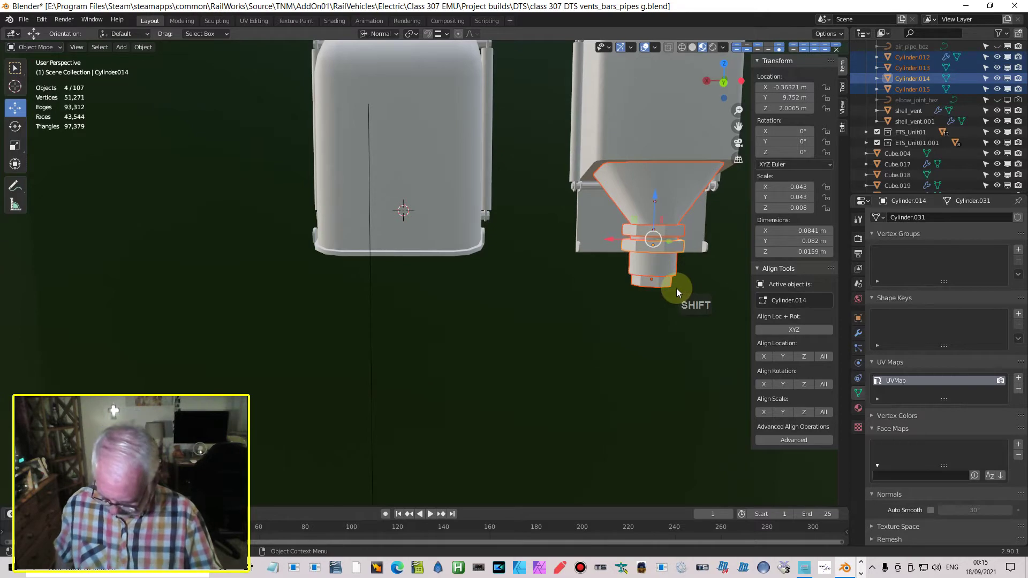
{"action": "right_click", "coordinate": [676, 288]}
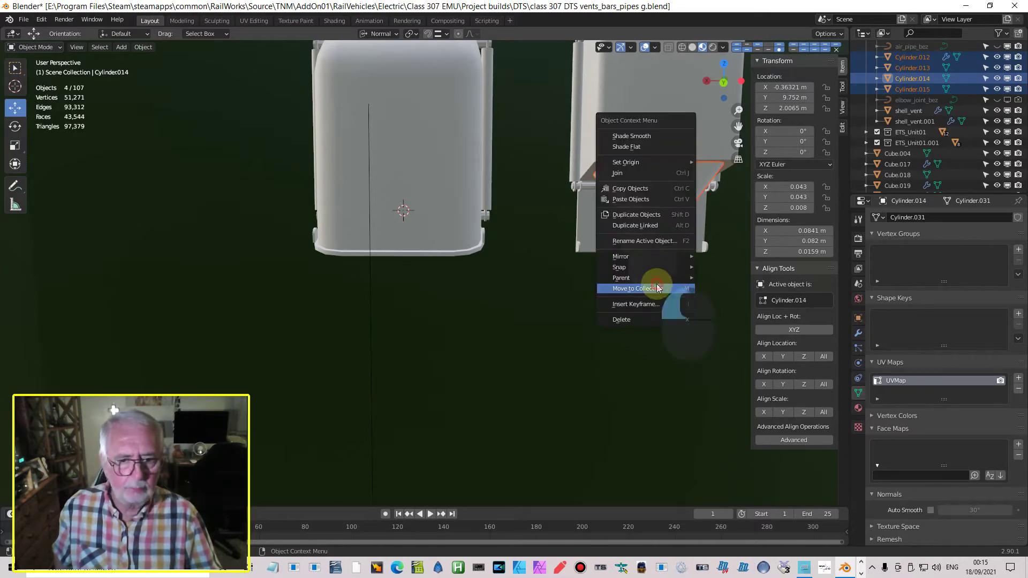
{"action": "left_click", "coordinate": [661, 286]}
{"action": "left_click", "coordinate": [602, 285]}
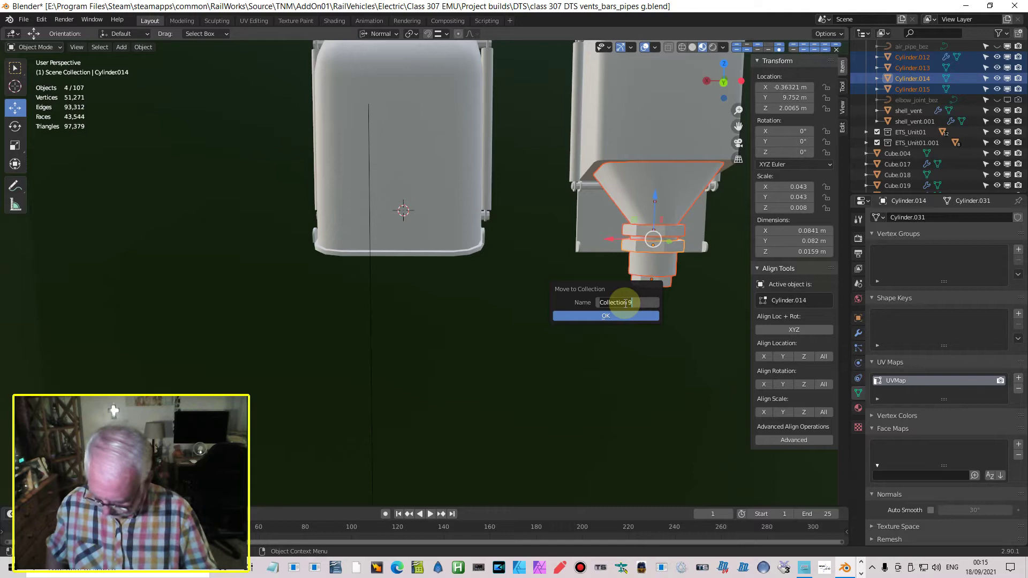
{"action": "type", "text": "ETS_Plug"}
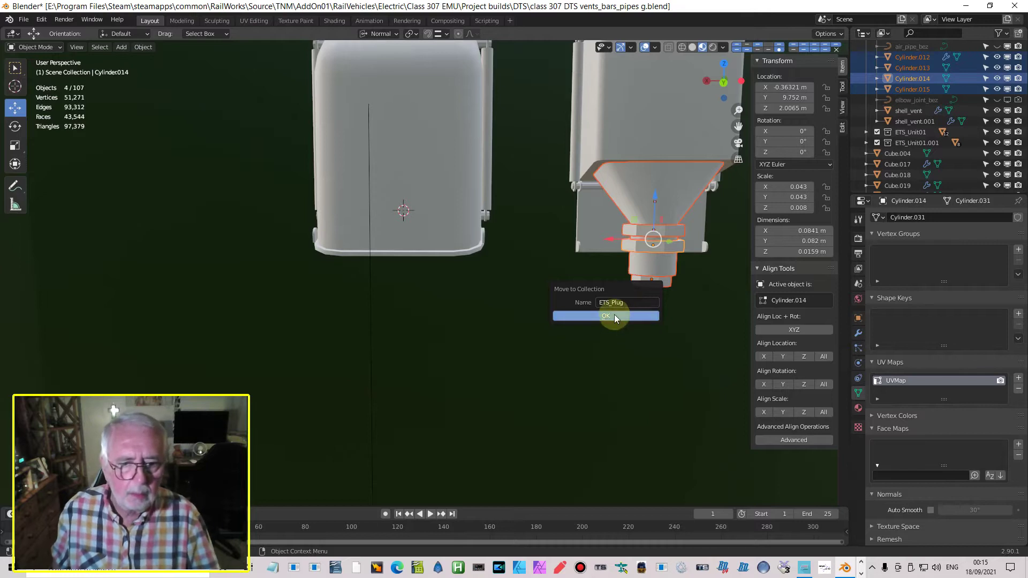
{"action": "left_click", "coordinate": [615, 314]}
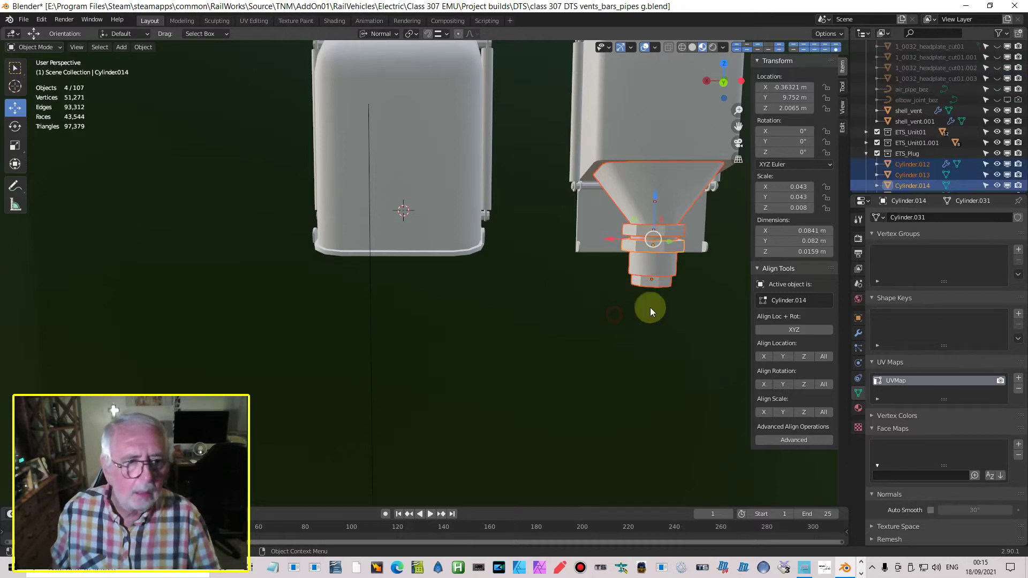
Step: Collapse the ETS_Plug collection and nest it inside the ETS_Unit01 collection
{"action": "left_click", "coordinate": [866, 153]}
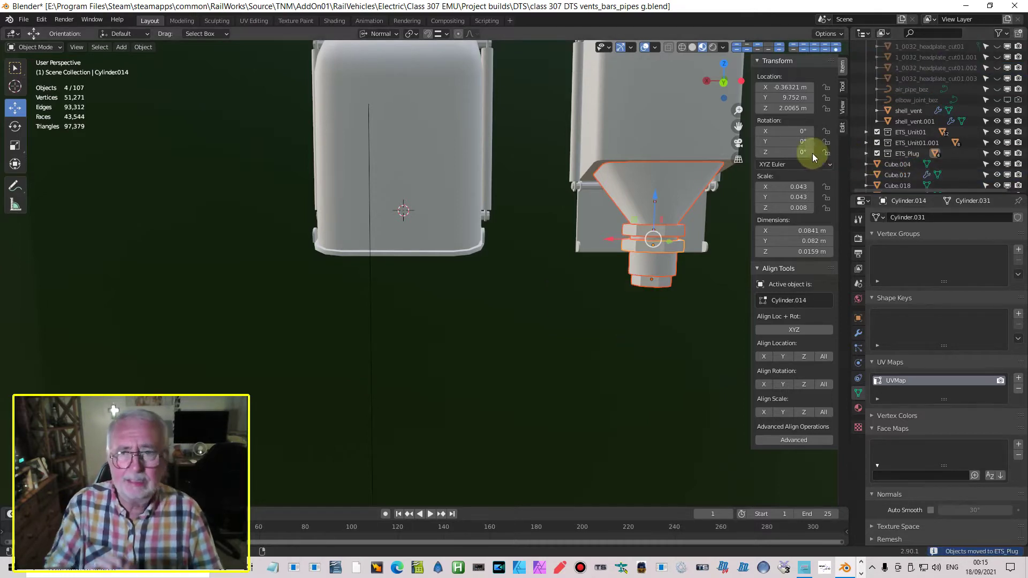
{"action": "middle_click_drag", "start_coordinate": [673, 181], "coordinate": [626, 146]}
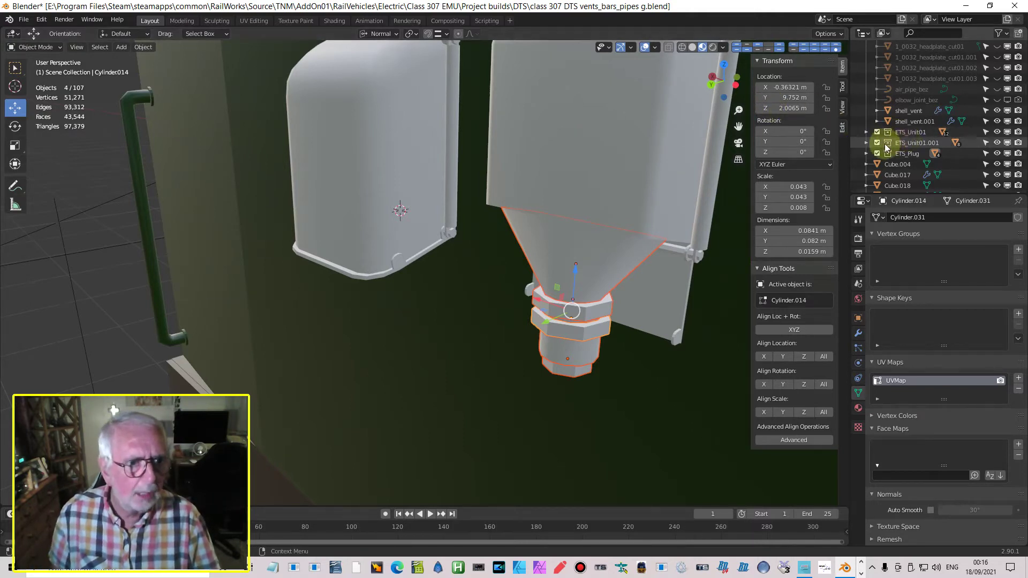
{"action": "left_click_drag", "start_coordinate": [893, 156], "coordinate": [912, 137]}
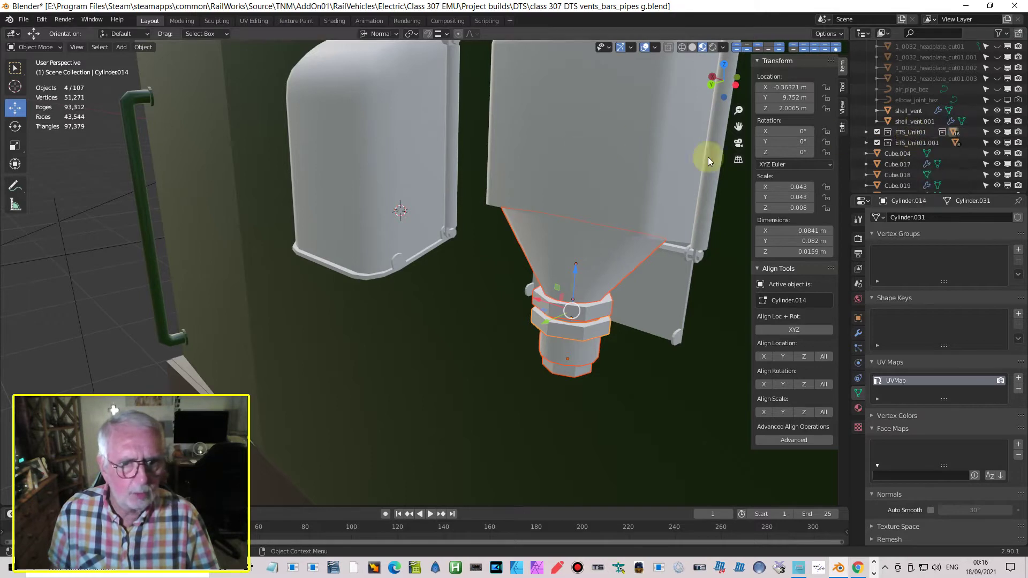
Step: Rename the ETS_Unit01.001 collection as ETS_Unit02
{"action": "left_click", "coordinate": [936, 146]}
{"action": "left_click", "coordinate": [934, 144]}
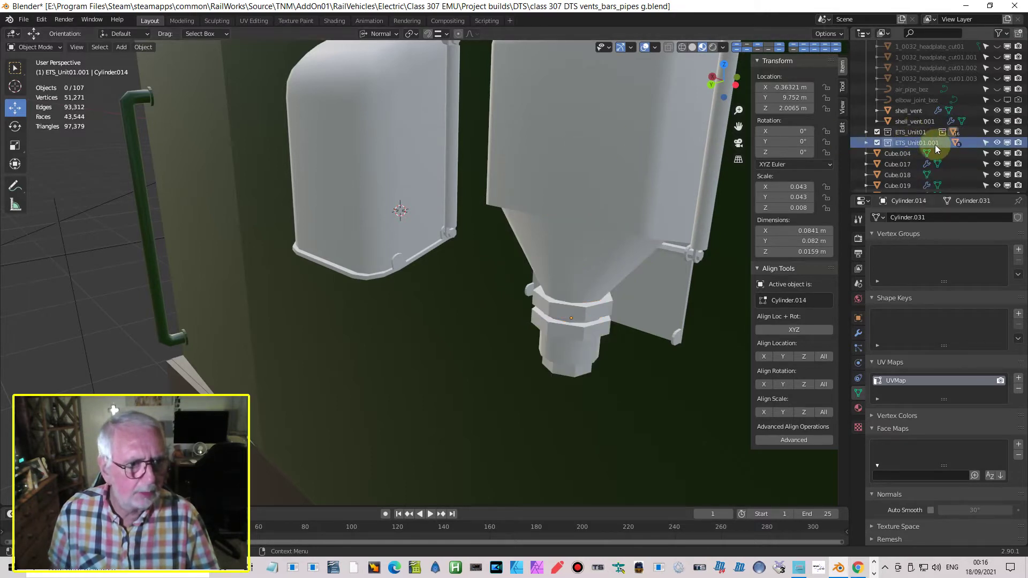
{"action": "double_click", "coordinate": [925, 144]}
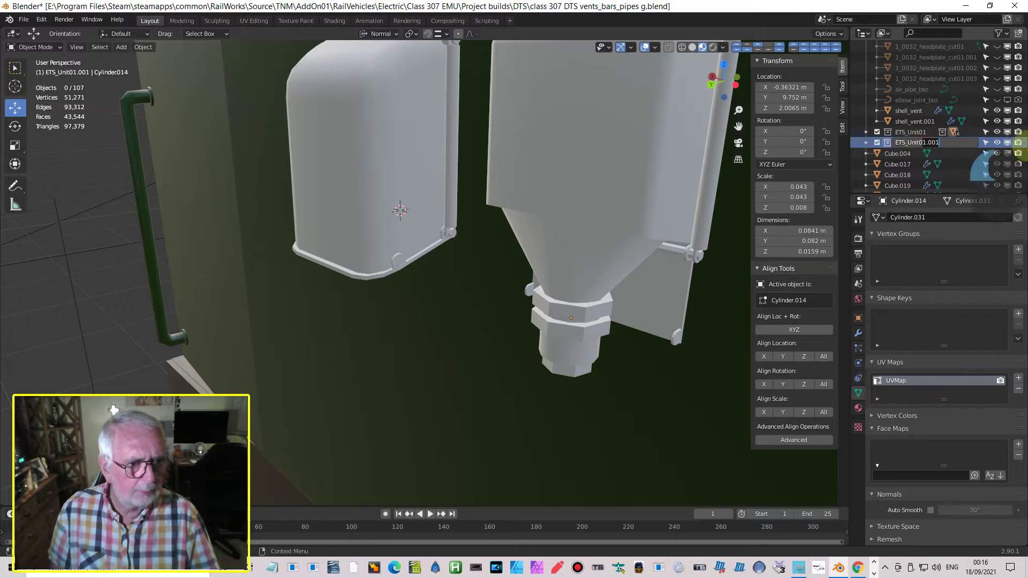
{"action": "key", "text": "Return"}
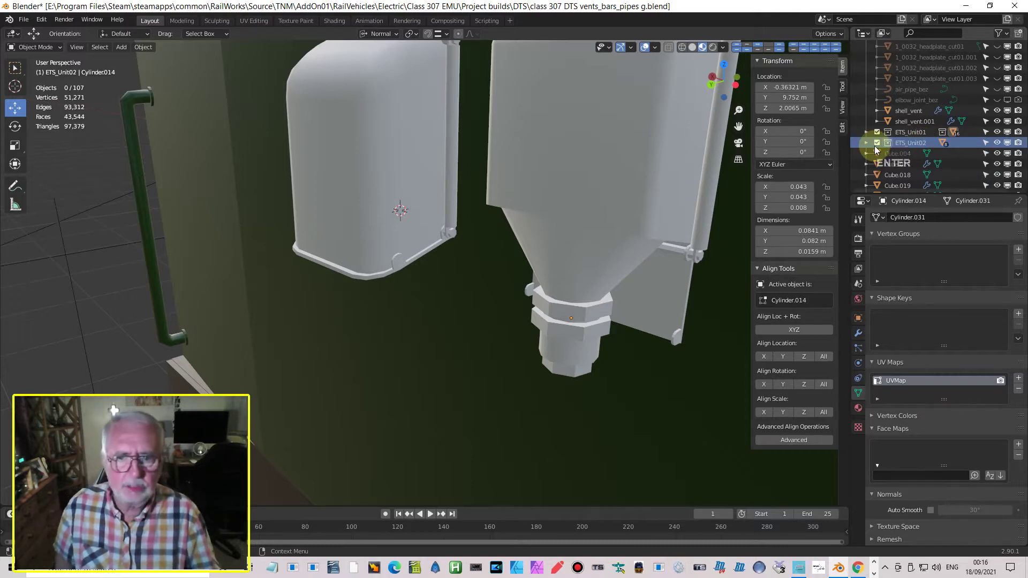
Step: Select all ETS_Unit01 objects and move them about 0.1 m down and 0.45 m along negative X, below the cab window
{"action": "scroll", "coordinate": [528, 165], "scroll_direction": "down", "scroll_amount": 5}
{"action": "middle_click_drag", "start_coordinate": [531, 176], "coordinate": [567, 201]}
{"action": "left_click", "coordinate": [921, 133]}
{"action": "right_click", "coordinate": [920, 134]}
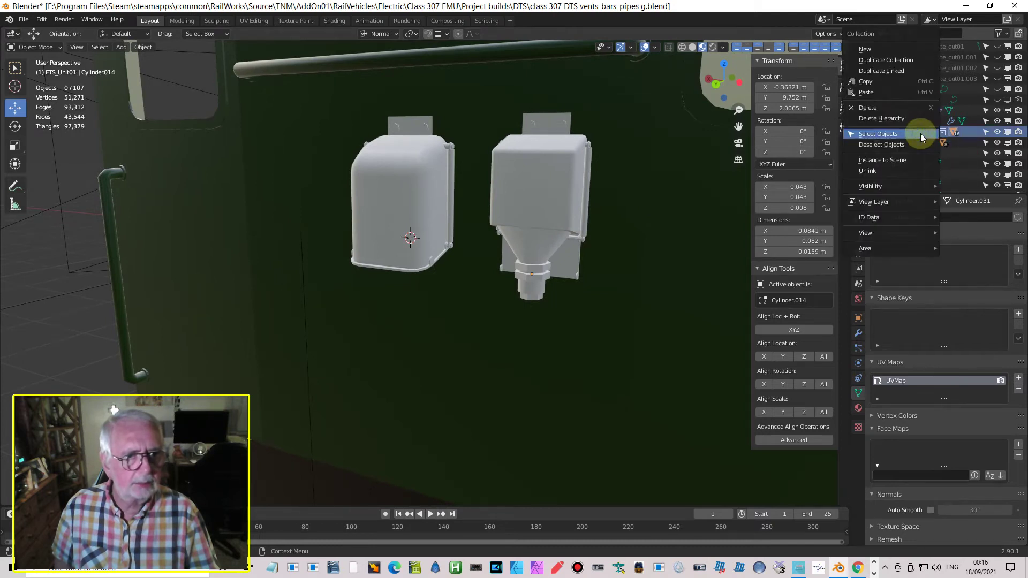
{"action": "left_click", "coordinate": [916, 132]}
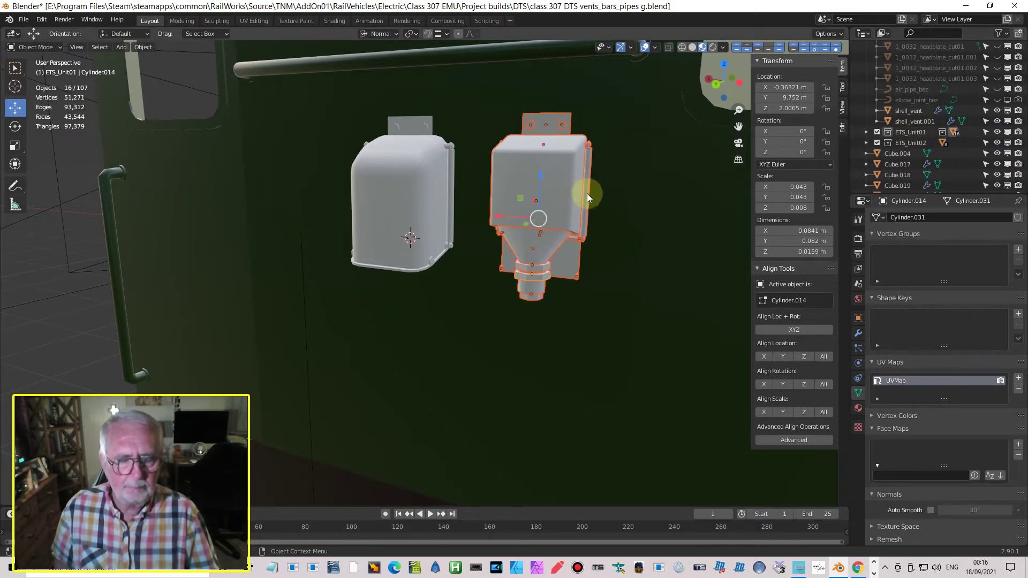
{"action": "key", "text": "ctrl+KP_1"}
{"action": "middle_click_drag", "start_coordinate": [471, 438], "coordinate": [418, 297], "text": "shift"}
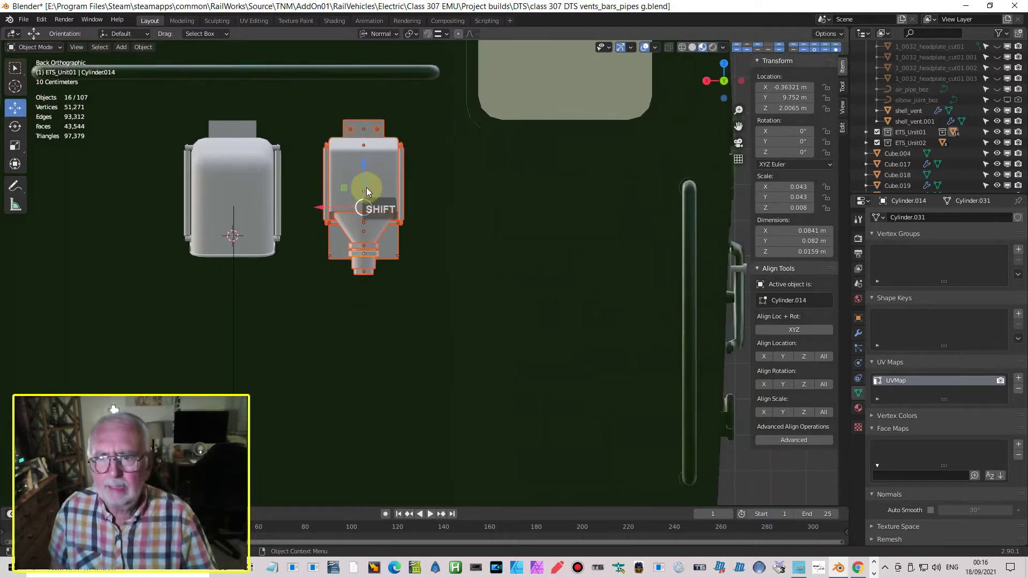
{"action": "left_click_drag", "start_coordinate": [365, 166], "coordinate": [365, 202]}
{"action": "left_click_drag", "start_coordinate": [319, 244], "coordinate": [477, 235]}
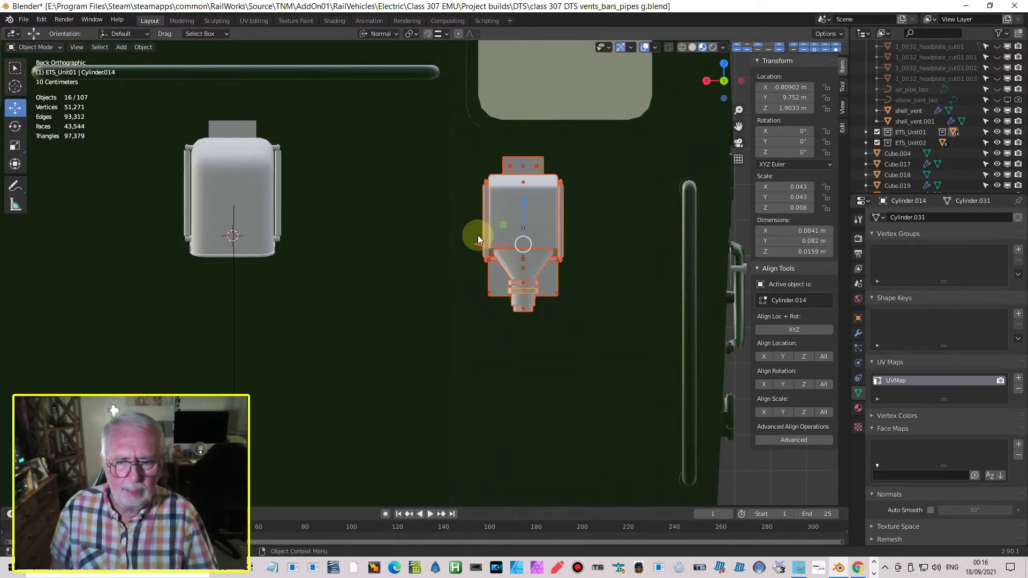
Step: Rotate the ETS_Unit01 objects by 5° in the top view to match the angle of the cab end
{"action": "key", "text": "KP_7"}
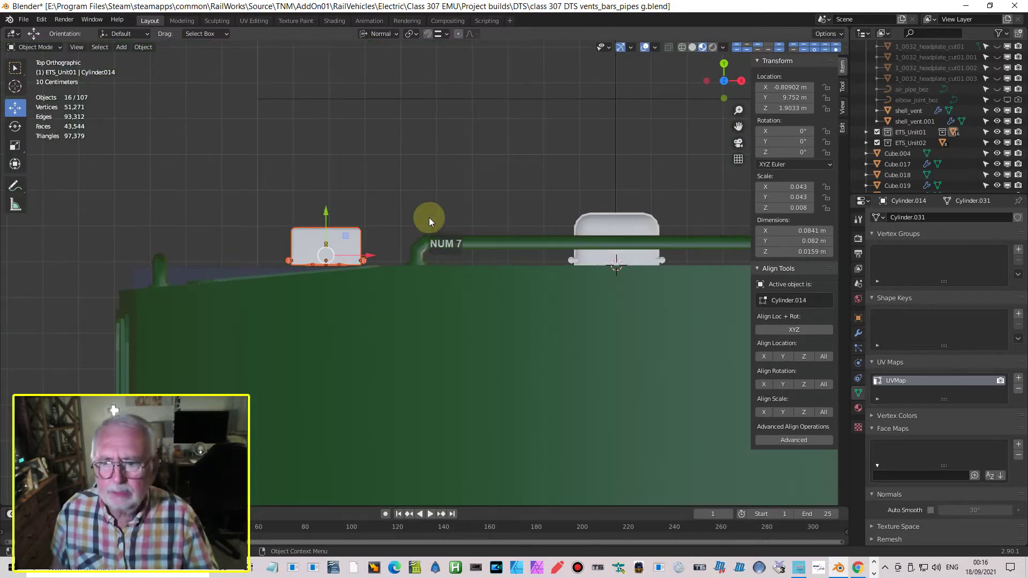
{"action": "scroll", "coordinate": [428, 217], "scroll_direction": "up", "scroll_amount": 4}
{"action": "middle_click_drag", "start_coordinate": [305, 234], "coordinate": [500, 252], "text": "shift"}
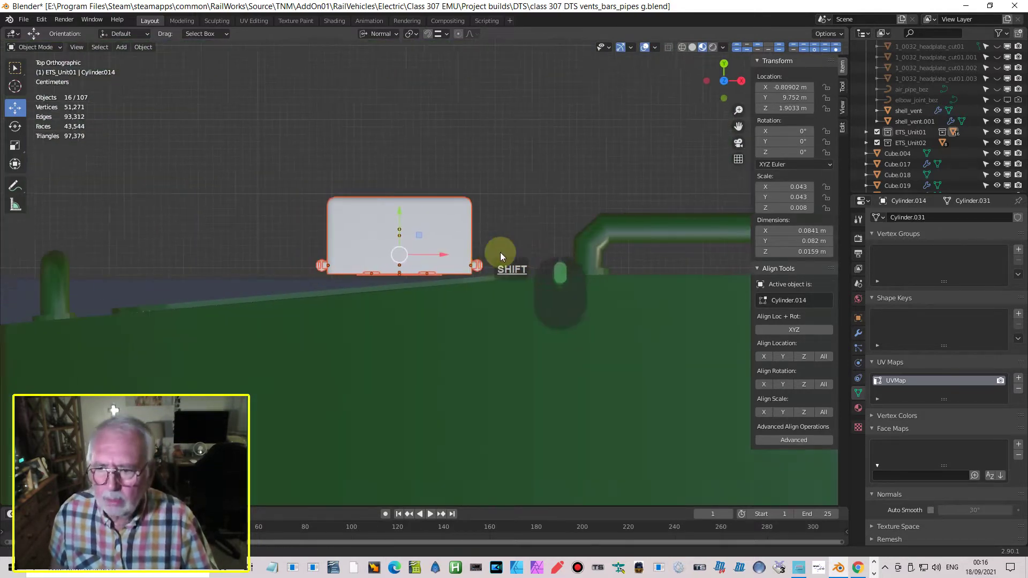
{"action": "scroll", "coordinate": [500, 259], "scroll_direction": "up", "scroll_amount": 3}
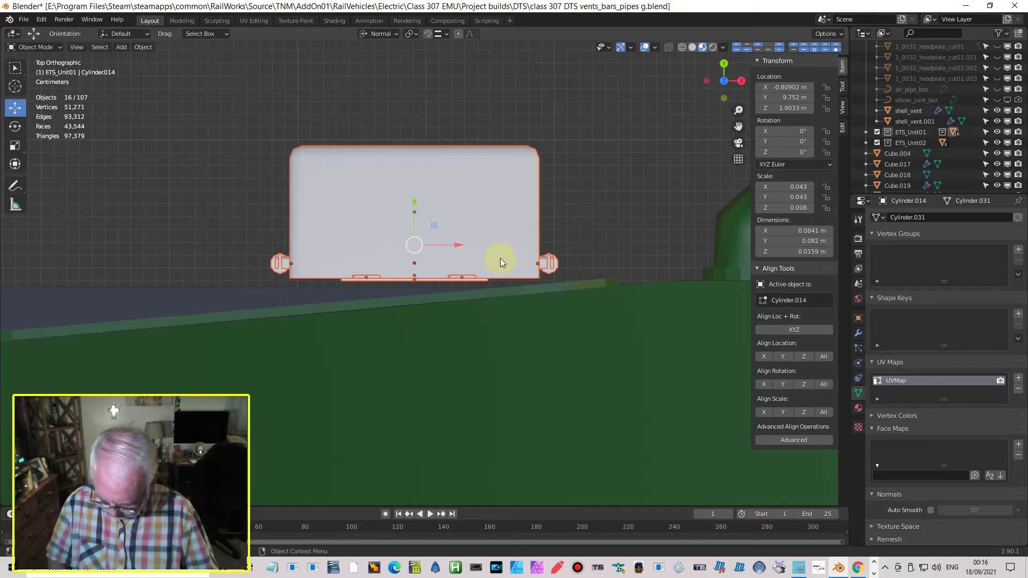
{"action": "key", "text": "r"}
{"action": "key", "text": "5"}
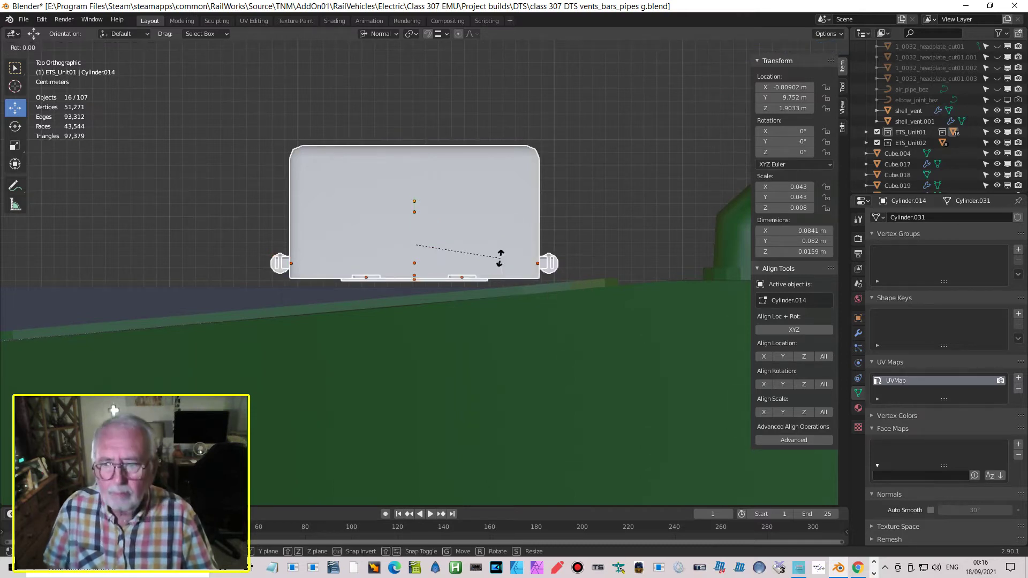
{"action": "left_click", "coordinate": [454, 242]}
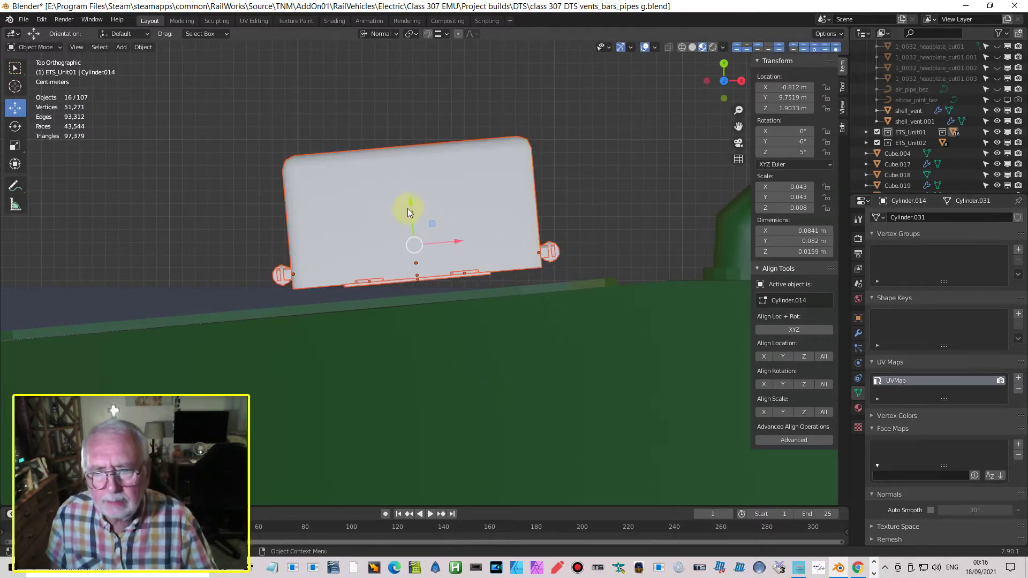
Step: Move the rotated ETS_Unit01 objects about 0.02 m along their local Y axis so the back plate sits against the cab end
{"action": "left_click_drag", "start_coordinate": [410, 202], "coordinate": [419, 227]}
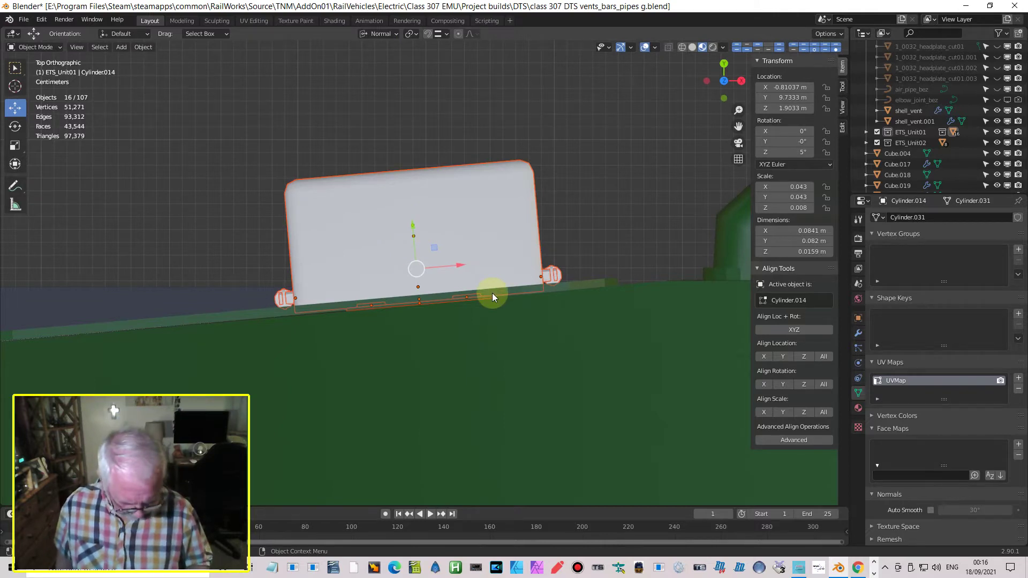
{"action": "key", "text": "ctrl+KP_1"}
{"action": "scroll", "coordinate": [465, 296], "scroll_direction": "down", "scroll_amount": 2}
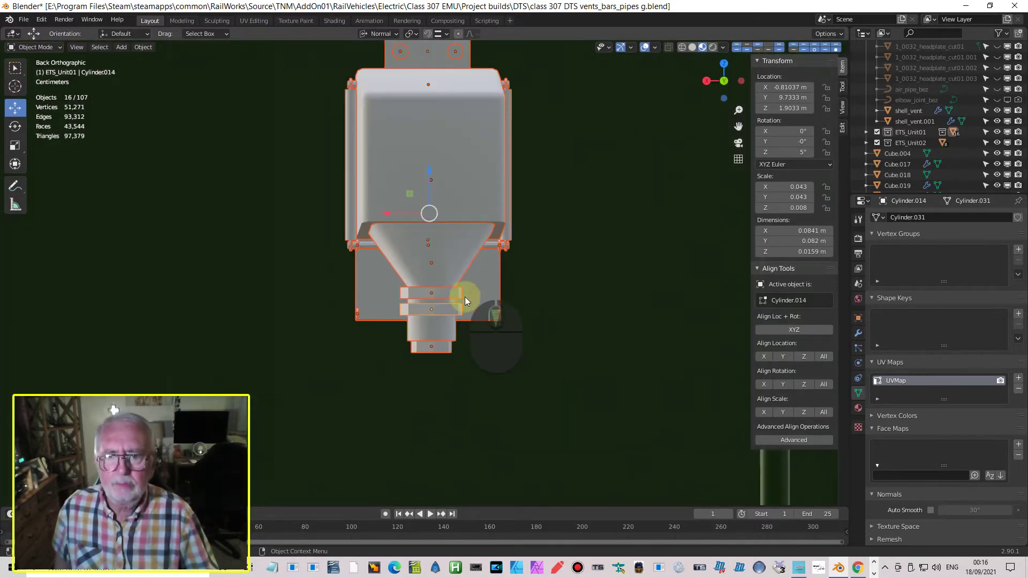
{"action": "scroll", "coordinate": [465, 297], "scroll_direction": "down", "scroll_amount": 3}
{"action": "mouse_move", "coordinate": [448, 301]}
{"action": "middle_mouse_down"}
{"action": "mouse_move", "coordinate": [522, 206]}
{"action": "mouse_move", "coordinate": [441, 259]}
{"action": "mouse_move", "coordinate": [454, 316]}
{"action": "middle_mouse_up"}
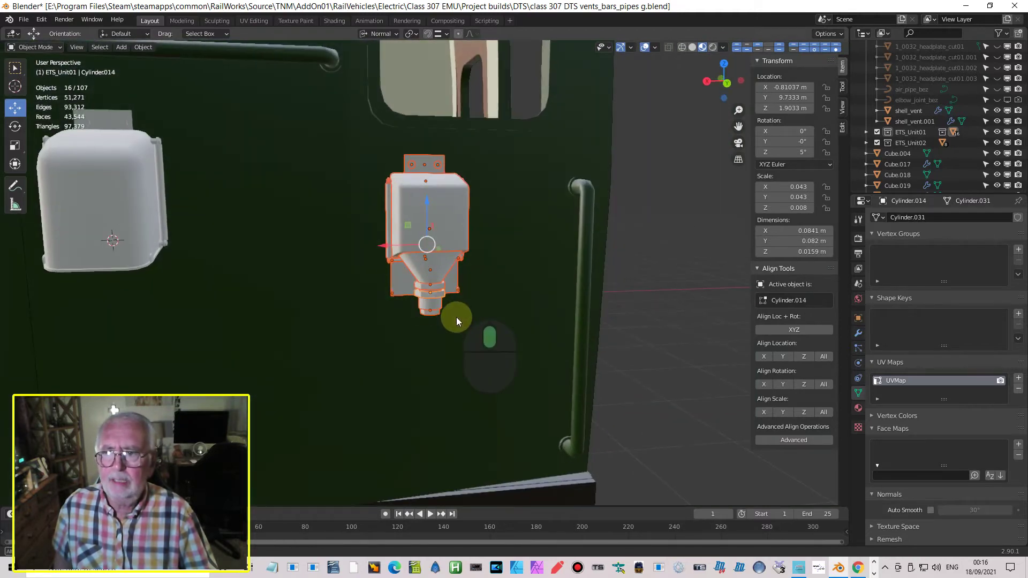
Step: Select all ETS_Unit02 objects and move them down and sideways to sit beside ETS_Unit01 on the cab end
{"action": "left_click", "coordinate": [909, 146]}
{"action": "right_click", "coordinate": [907, 144]}
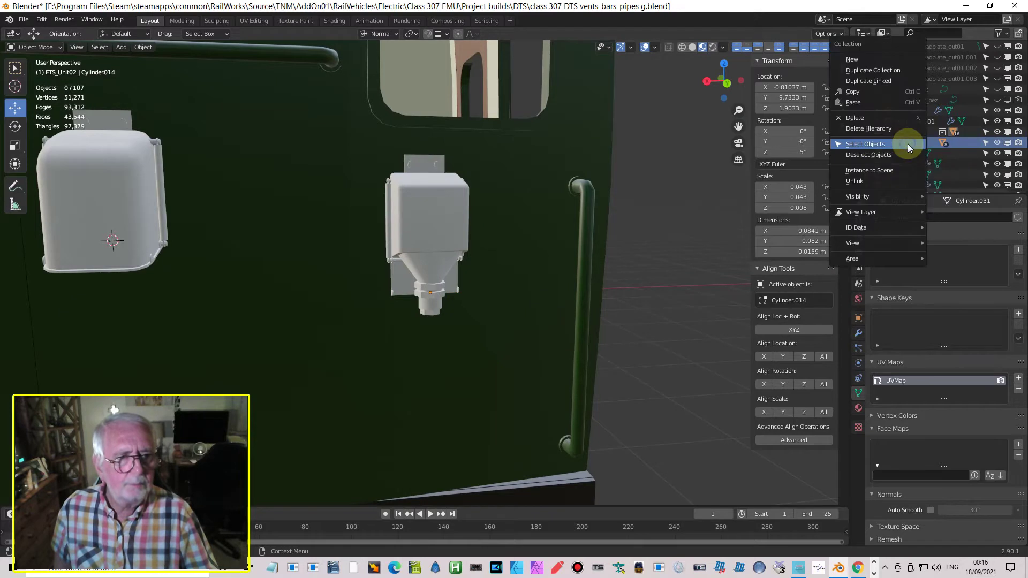
{"action": "left_click", "coordinate": [942, 204]}
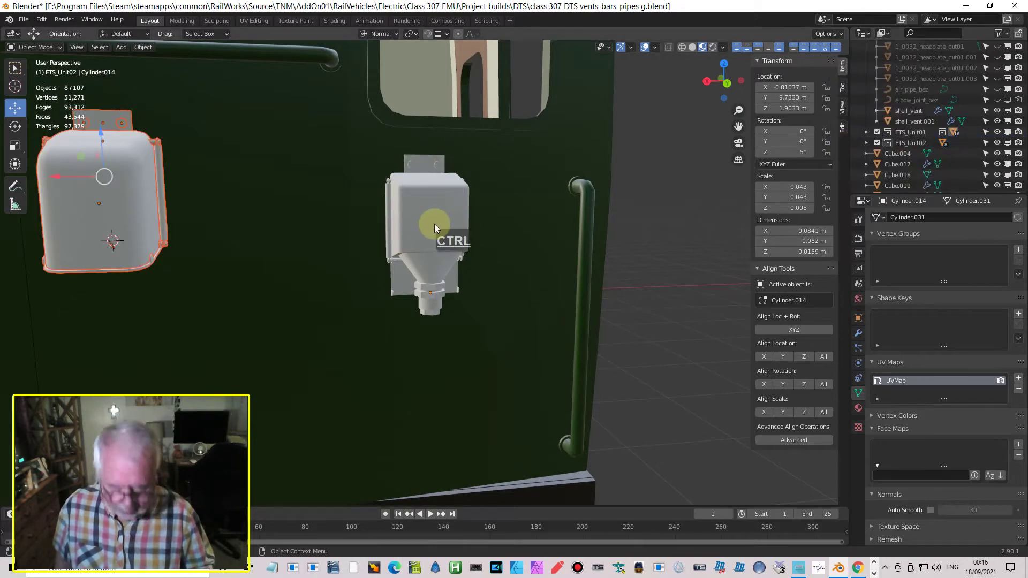
{"action": "key", "text": "ctrl+KP_1"}
{"action": "left_click_drag", "start_coordinate": [88, 177], "coordinate": [241, 187]}
{"action": "left_click_drag", "start_coordinate": [278, 144], "coordinate": [282, 182]}
{"action": "left_click_drag", "start_coordinate": [229, 213], "coordinate": [226, 215]}
{"action": "middle_click_drag", "start_coordinate": [227, 215], "coordinate": [368, 282]}
{"action": "scroll", "coordinate": [368, 284], "scroll_direction": "down", "scroll_amount": 3}
{"action": "middle_click_drag", "start_coordinate": [355, 321], "coordinate": [433, 257]}
{"action": "scroll", "coordinate": [339, 351], "scroll_direction": "down", "scroll_amount": 3}
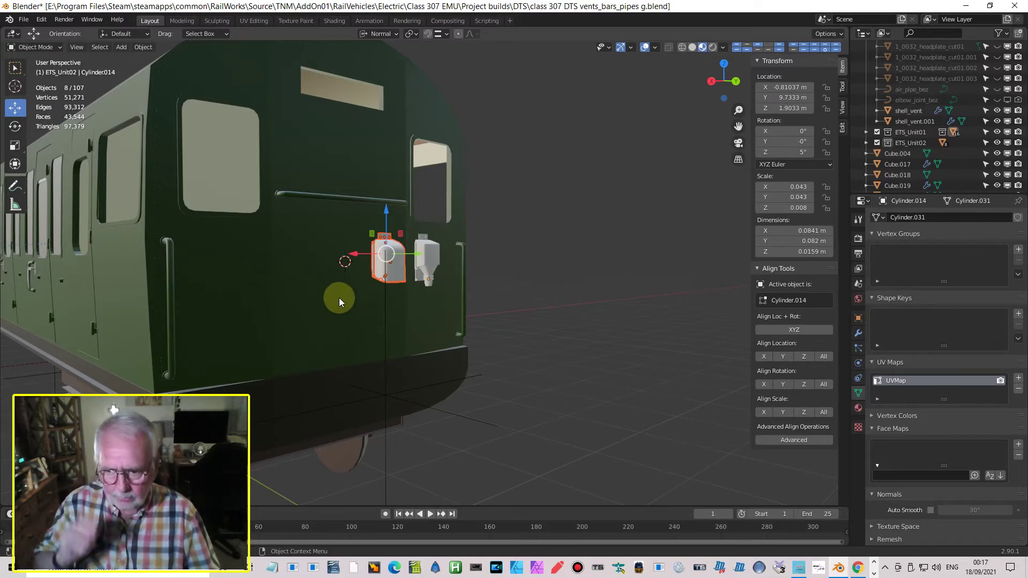
Step: Add a Bezier curve at the 3D cursor on the cab end
{"action": "middle_click_drag", "start_coordinate": [339, 298], "coordinate": [295, 303]}
{"action": "scroll", "coordinate": [294, 289], "scroll_direction": "up", "scroll_amount": 5}
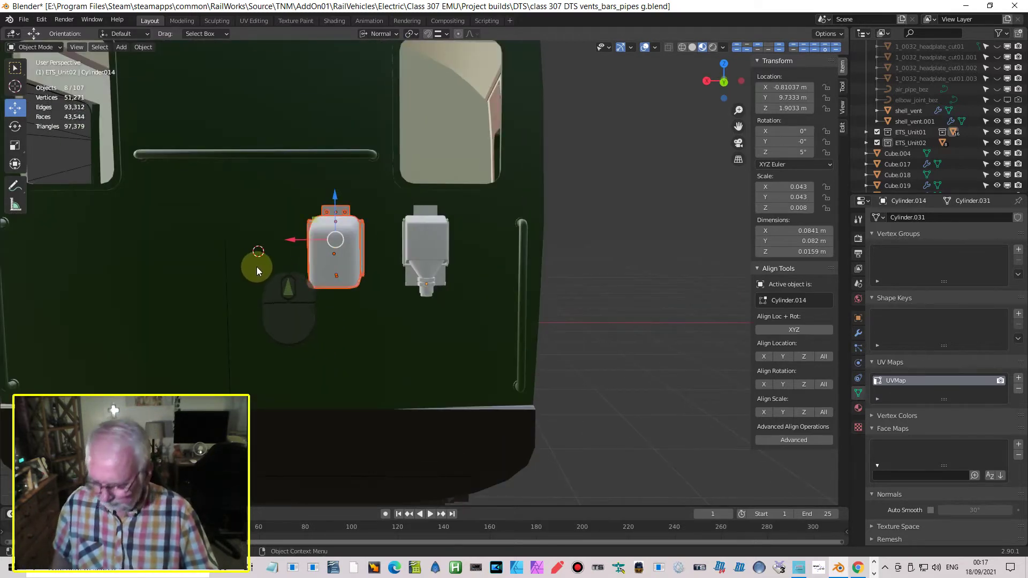
{"action": "middle_click_drag", "start_coordinate": [256, 267], "coordinate": [378, 252], "text": "shift"}
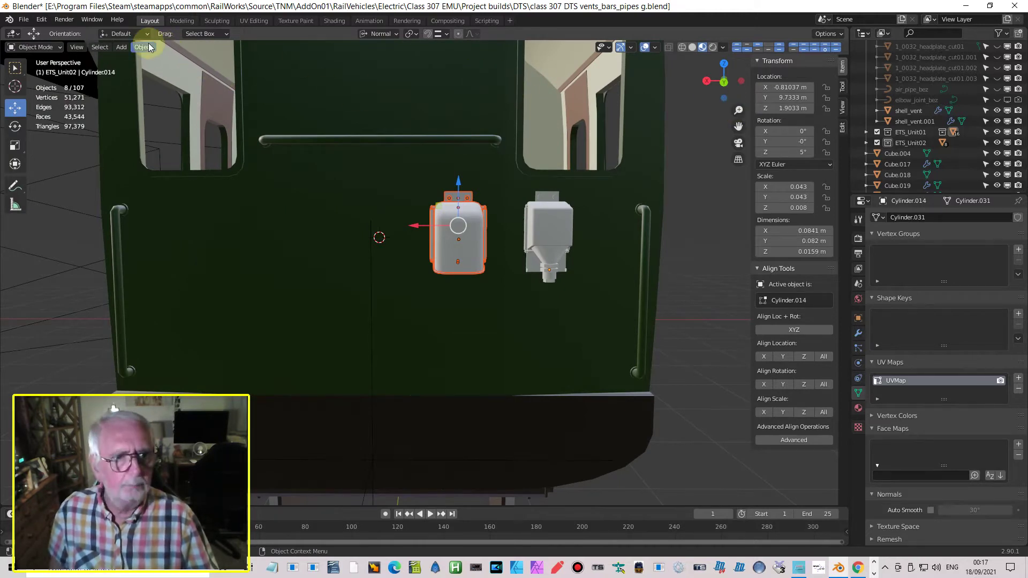
{"action": "left_click", "coordinate": [126, 47]}
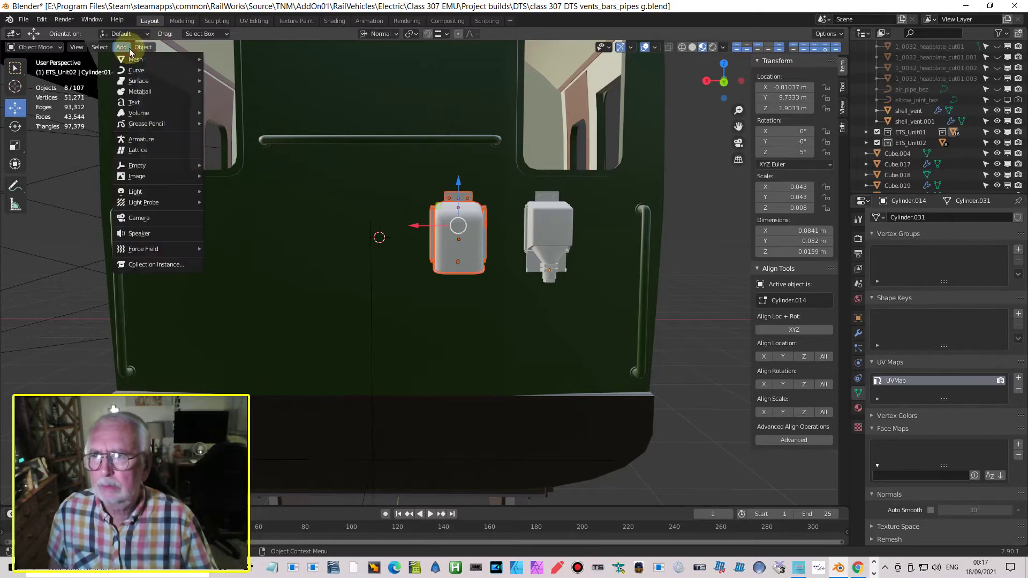
{"action": "mouse_move", "coordinate": [137, 68]}
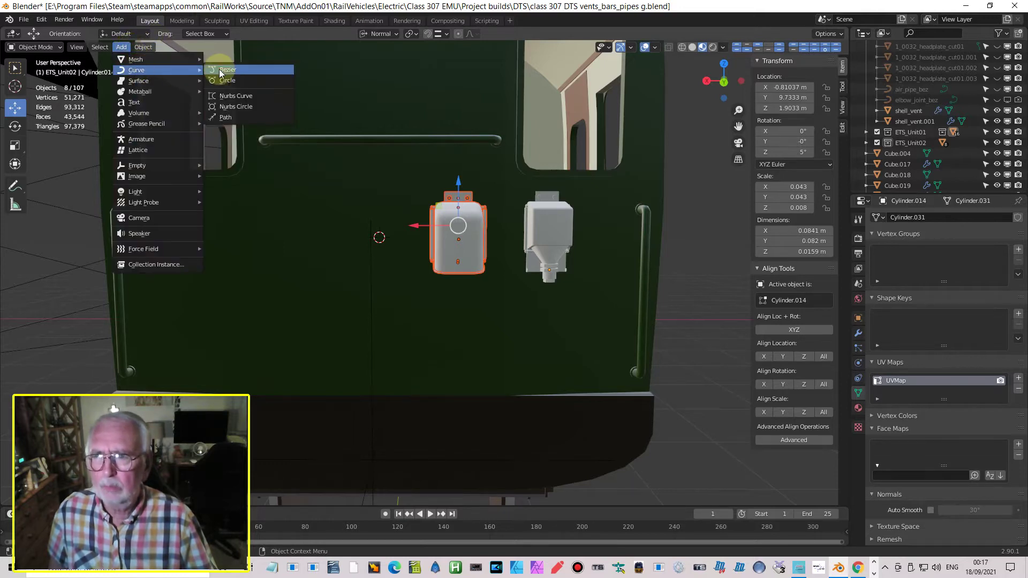
{"action": "left_click", "coordinate": [220, 69]}
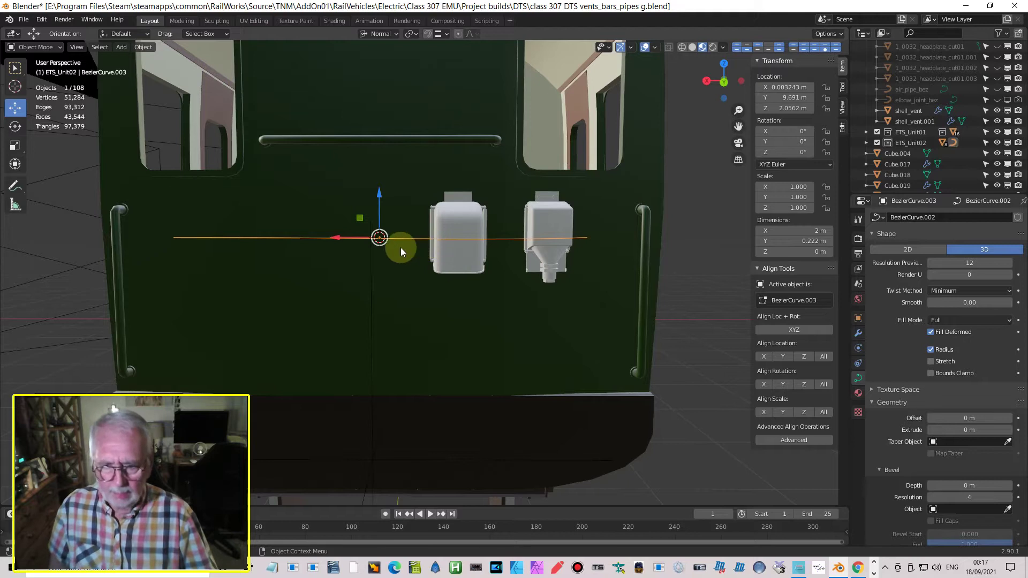
Step: Rotate the new Bezier curve 90° about the Y axis so it stands vertical
{"action": "key", "text": "r"}
{"action": "key", "text": "y"}
{"action": "key", "text": "9"}
{"action": "key", "text": "0"}
{"action": "key", "text": "Return"}
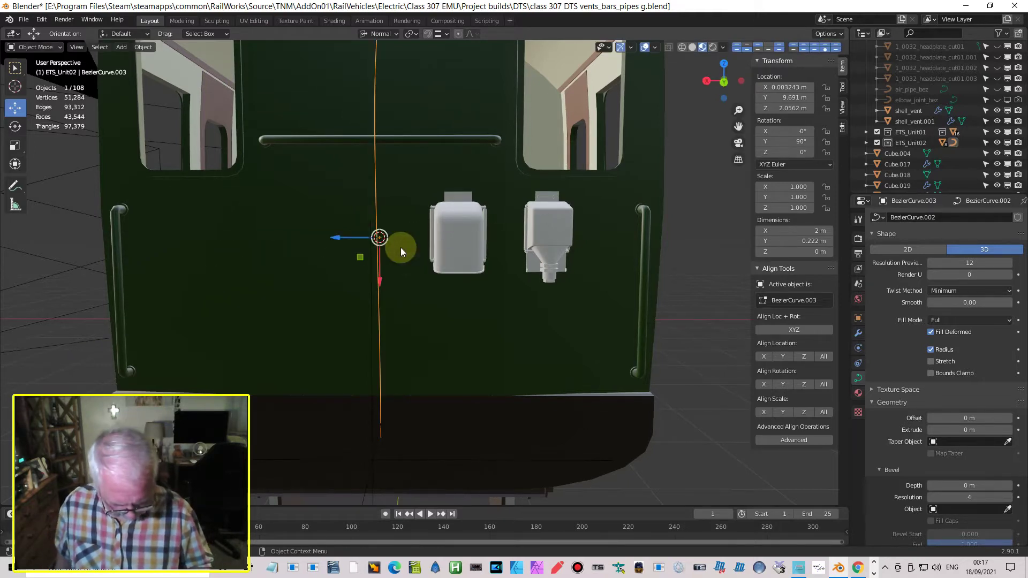
Step: Edit the Bezier curve from the right side view and shrink the handles of its lower control point
{"action": "key", "text": "KP_3"}
{"action": "scroll", "coordinate": [476, 217], "scroll_direction": "down", "scroll_amount": 1}
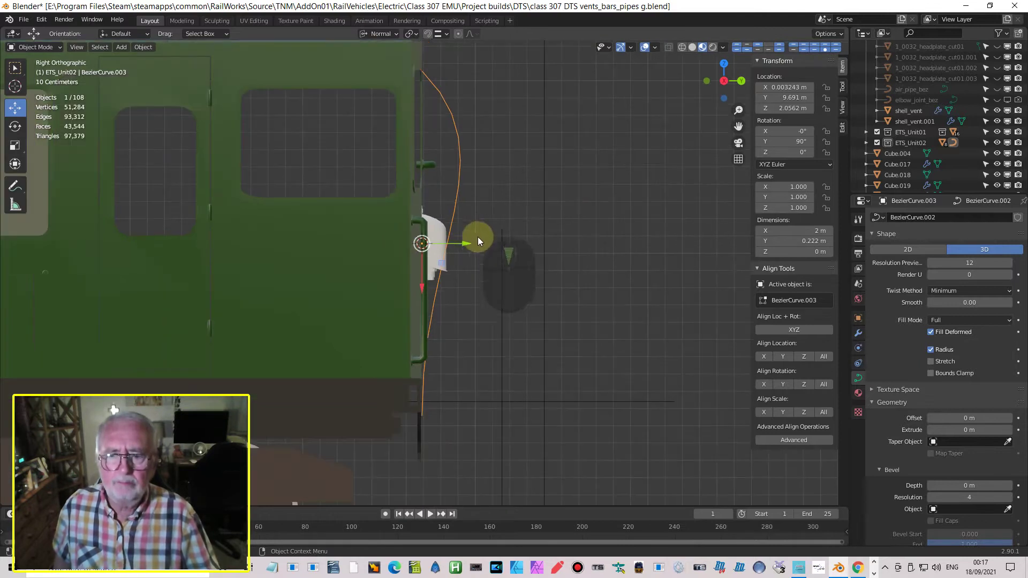
{"action": "key", "text": "Tab"}
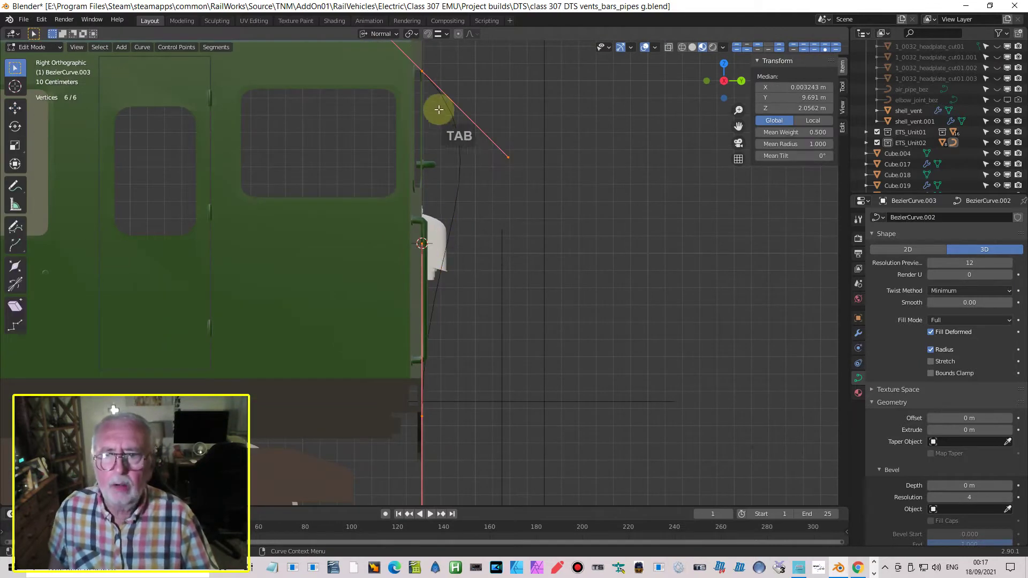
{"action": "left_click", "coordinate": [421, 416]}
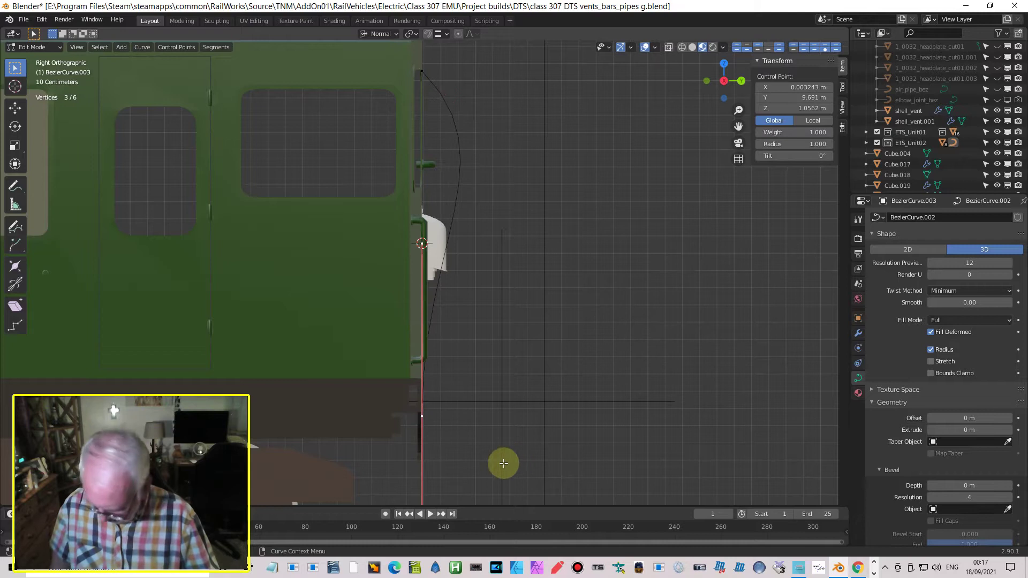
{"action": "key", "text": "s"}
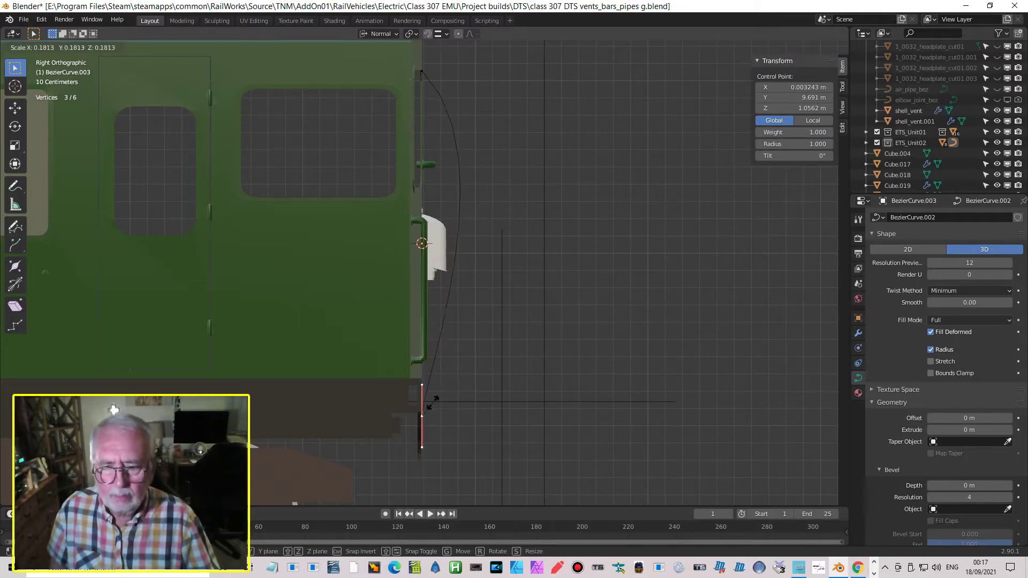
{"action": "right_click", "coordinate": [423, 414]}
Step: Shrink the handles of the curve's upper control point and move it down to the top of the ETS unit
{"action": "left_click", "coordinate": [422, 70]}
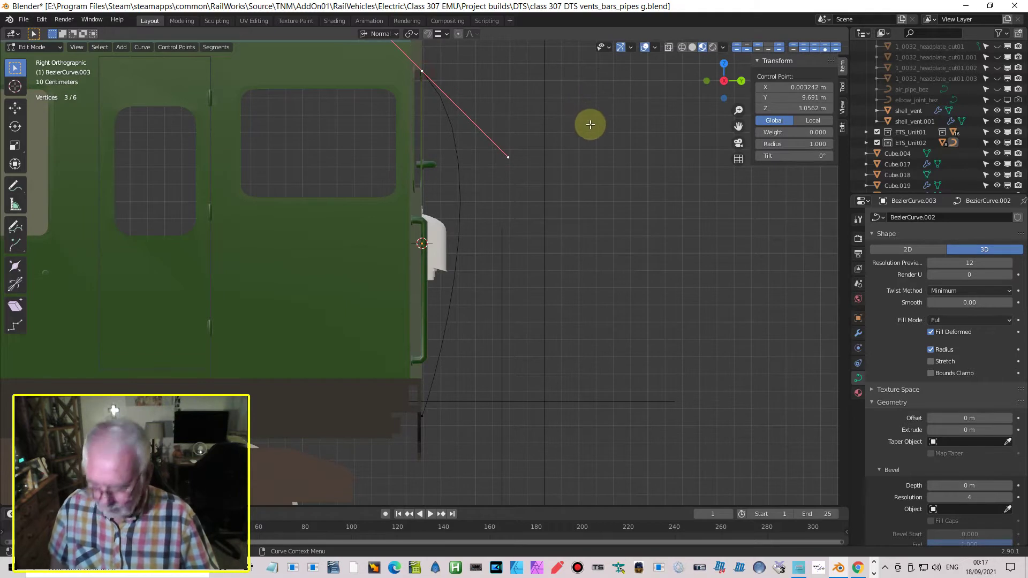
{"action": "key", "text": "s"}
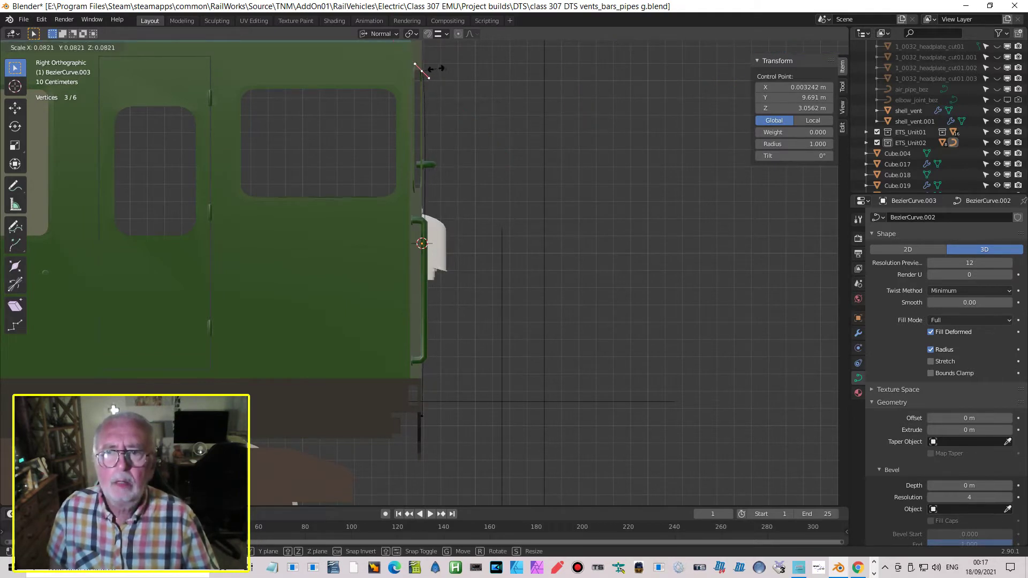
{"action": "left_click", "coordinate": [423, 69]}
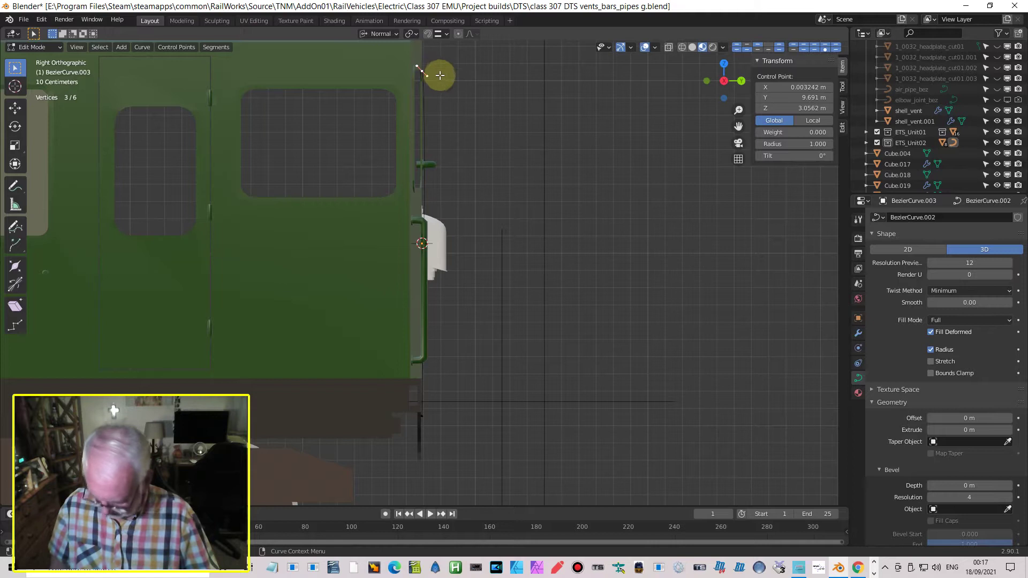
{"action": "key", "text": "g"}
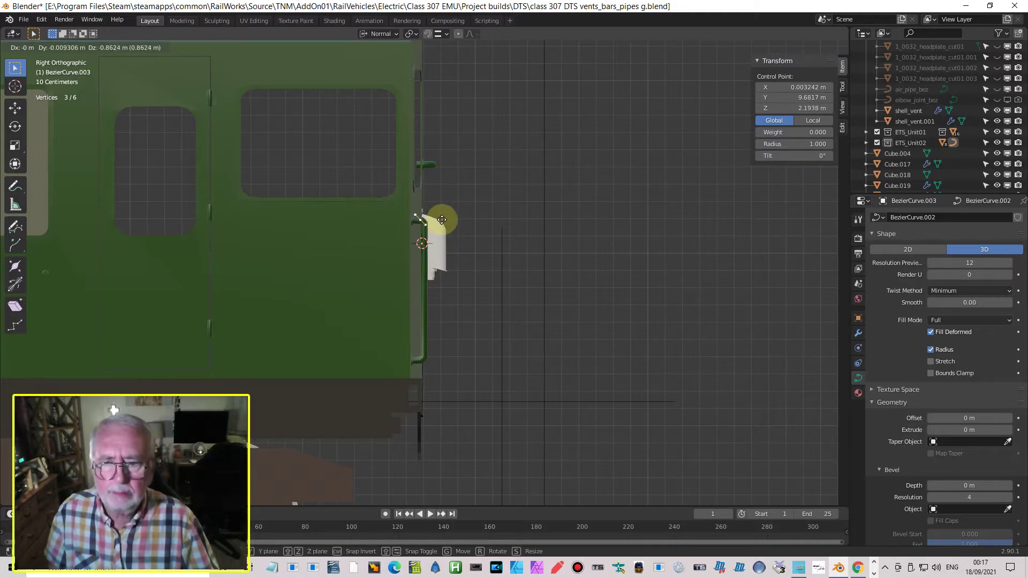
{"action": "left_click", "coordinate": [442, 218]}
Step: Move the curve's lower control point up about 1.1 m and outwards about 0.1 m, near the front of the ETS unit's top
{"action": "left_click", "coordinate": [427, 417]}
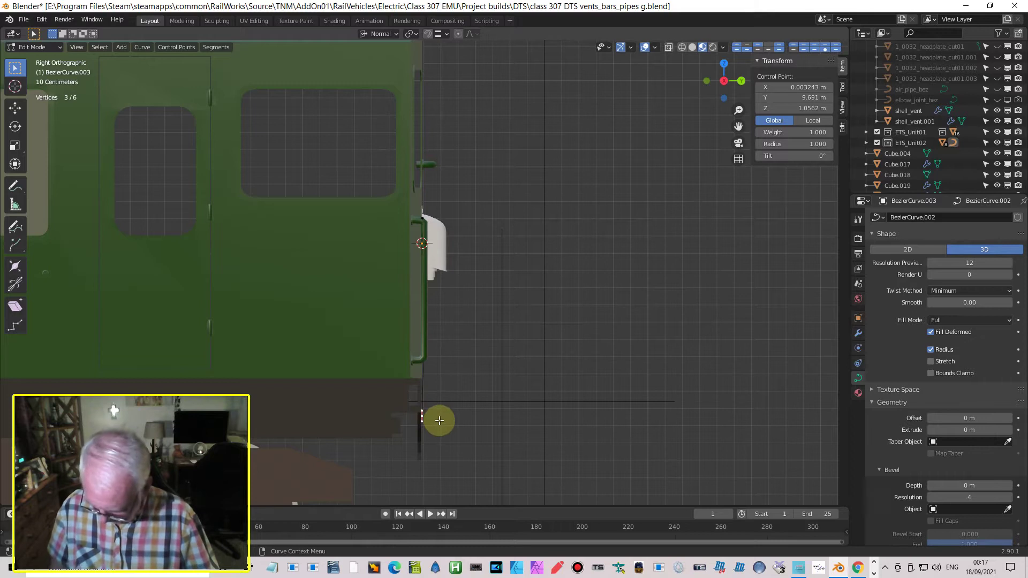
{"action": "key", "text": "g"}
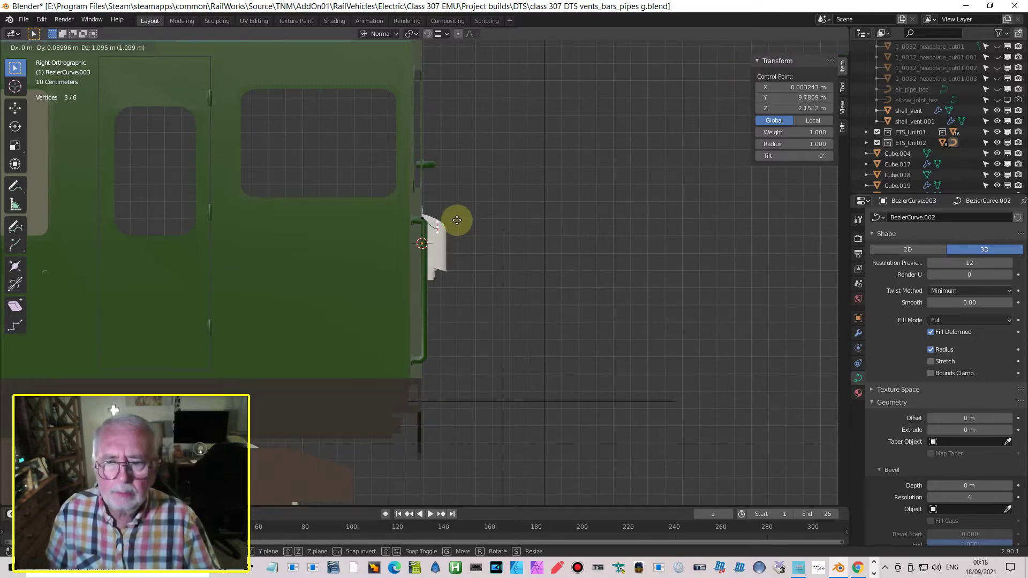
{"action": "left_click", "coordinate": [459, 219]}
{"action": "scroll", "coordinate": [455, 230], "scroll_direction": "up", "scroll_amount": 5}
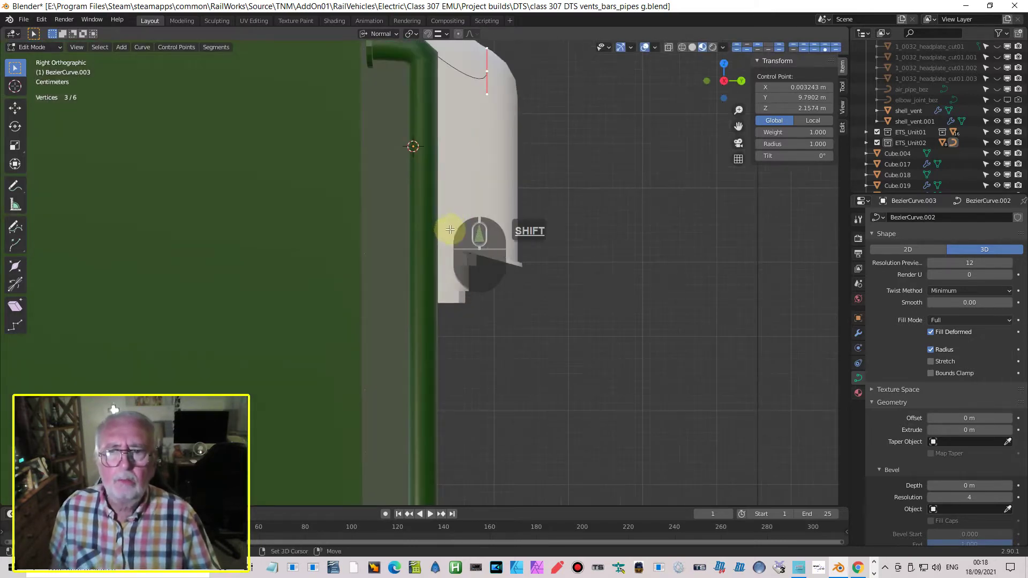
{"action": "middle_click_drag", "start_coordinate": [448, 223], "coordinate": [464, 339], "text": "shift"}
{"action": "scroll", "coordinate": [439, 252], "scroll_direction": "up", "scroll_amount": 3}
Step: Rotate the upper point's handles about -45° to horizontal and turn the lower point's handles so the curve forms a smooth downward arc
{"action": "left_click", "coordinate": [432, 157]}
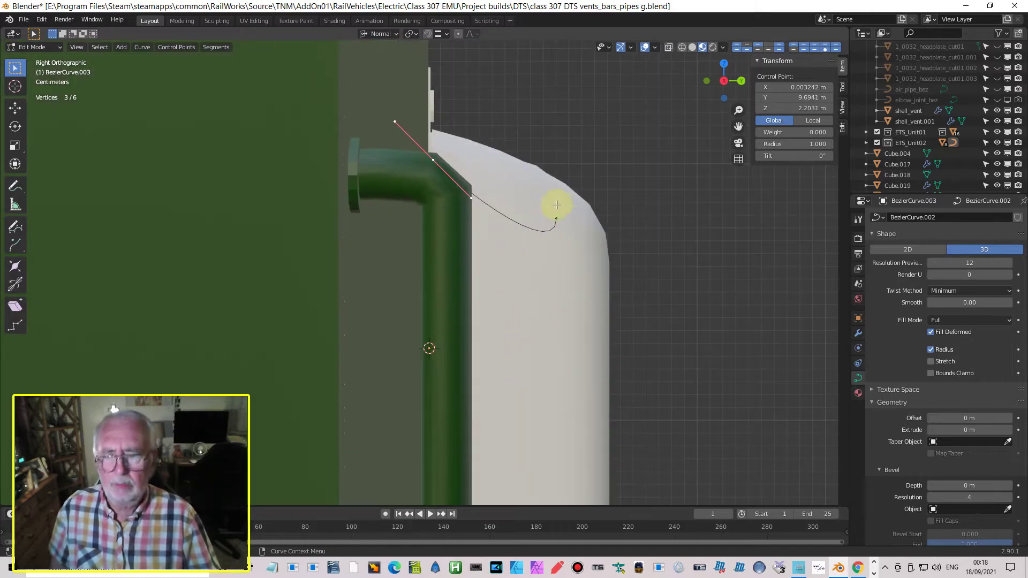
{"action": "key", "text": "r"}
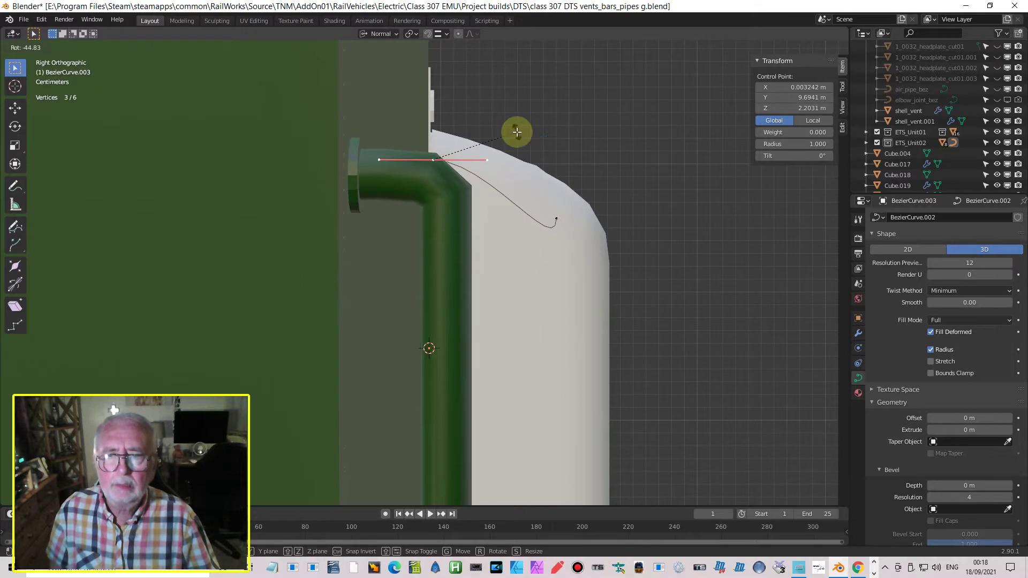
{"action": "left_click", "coordinate": [517, 131]}
{"action": "left_click", "coordinate": [557, 220]}
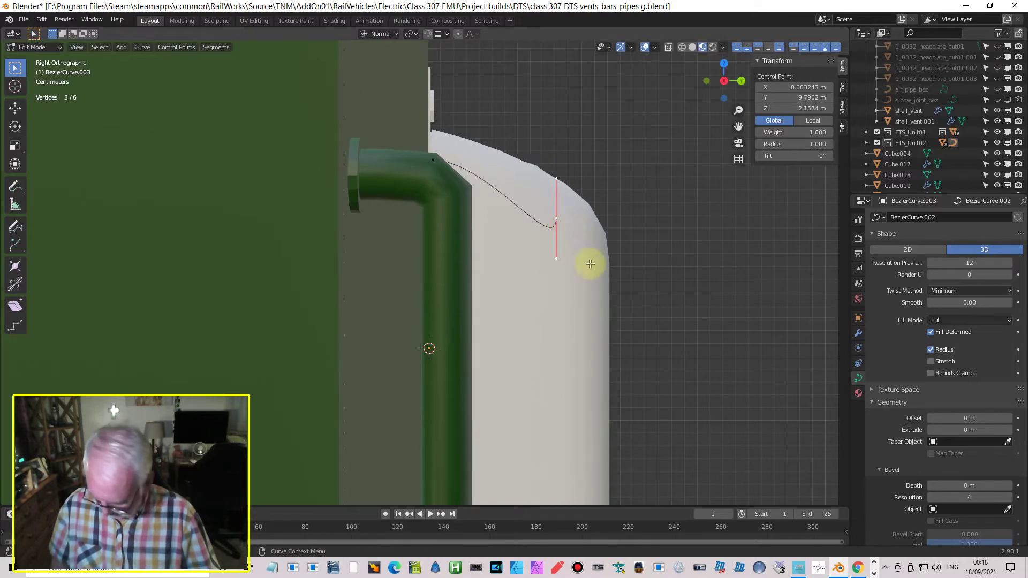
{"action": "key", "text": "r"}
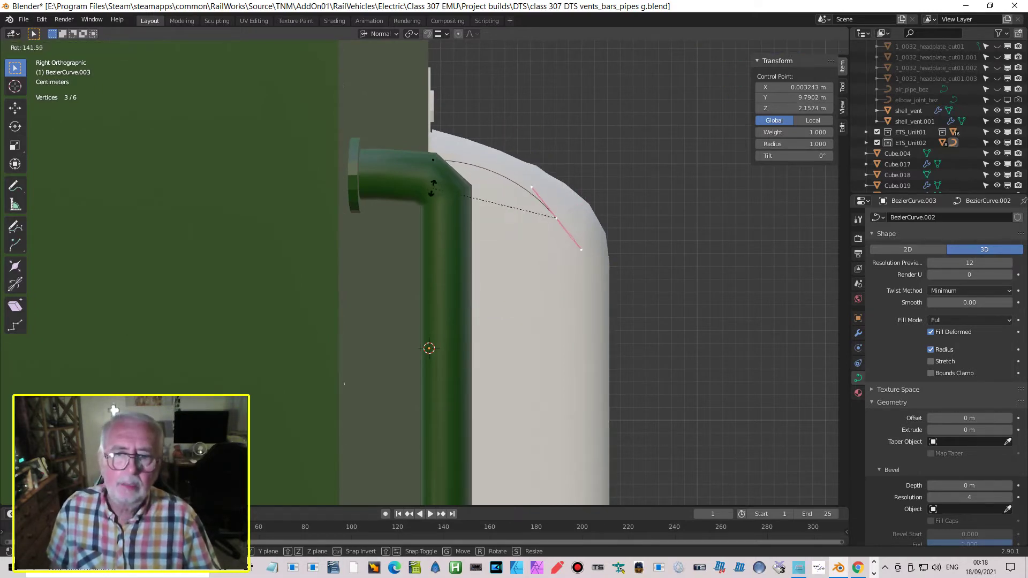
{"action": "left_click", "coordinate": [430, 178]}
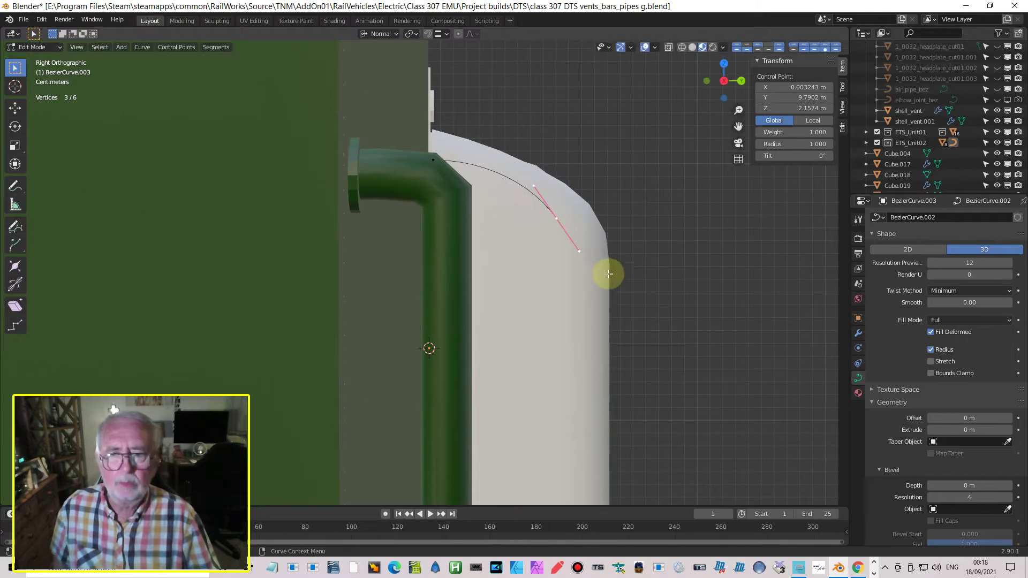
Step: Extend the curve with a third control point below the arc and move it about 0.016 m outwards
{"action": "scroll", "coordinate": [523, 383], "scroll_direction": "down", "scroll_amount": 2}
{"action": "key", "text": "ctrl"}
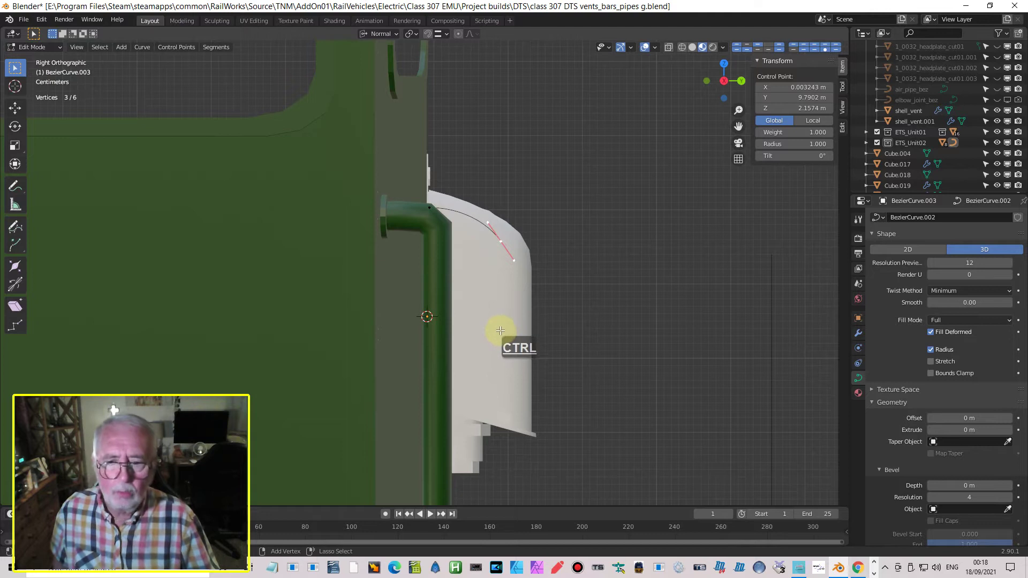
{"action": "right_click", "coordinate": [500, 331], "text": "ctrl"}
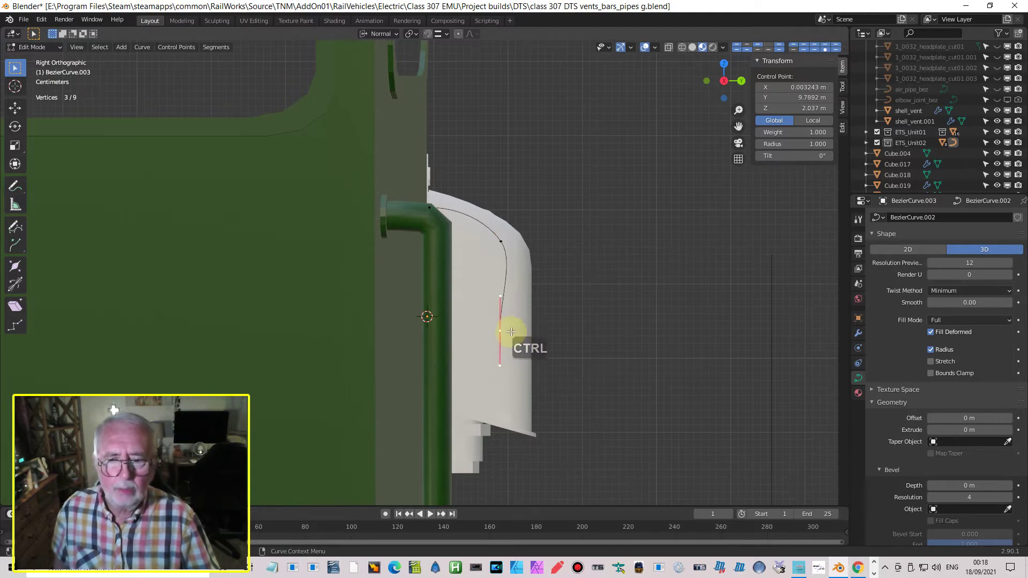
{"action": "key", "text": "g"}
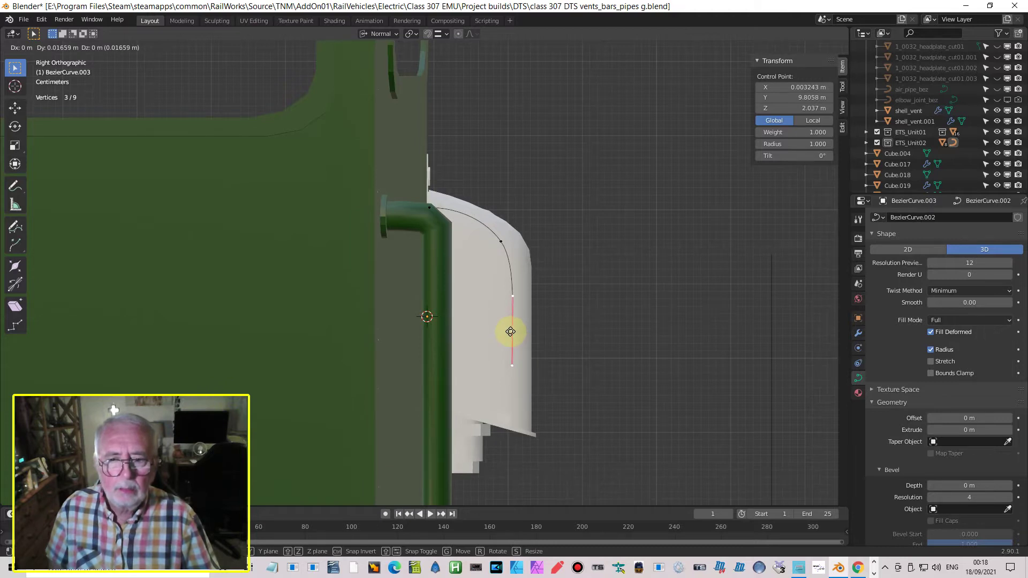
{"action": "left_click", "coordinate": [511, 332]}
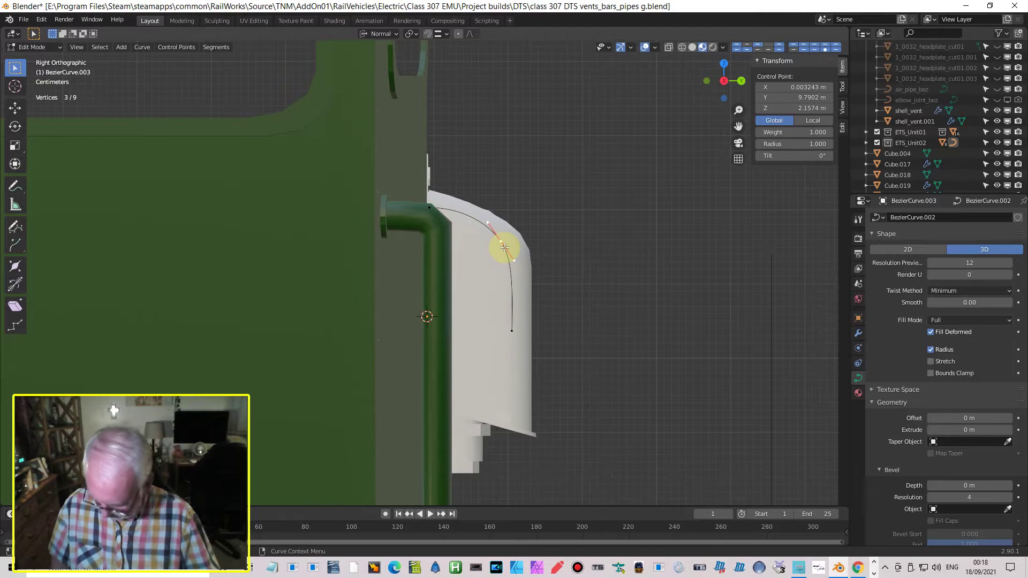
Step: Move the curve's middle control point inwards, and shift the end point about 0.03 m inwards and 0.03 m up to tighten the bend
{"action": "key", "text": "g"}
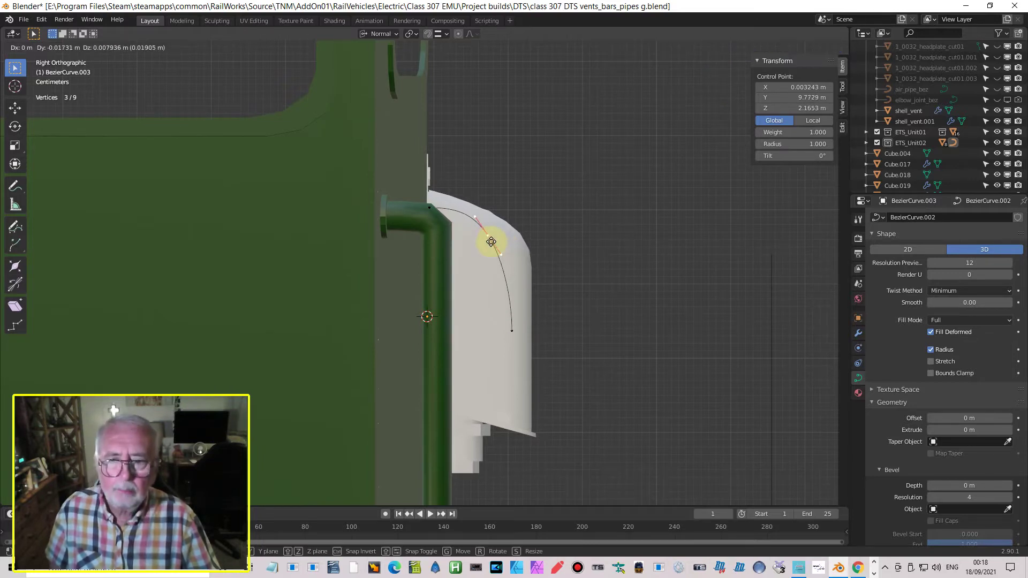
{"action": "left_click", "coordinate": [483, 238]}
{"action": "left_click", "coordinate": [512, 329]}
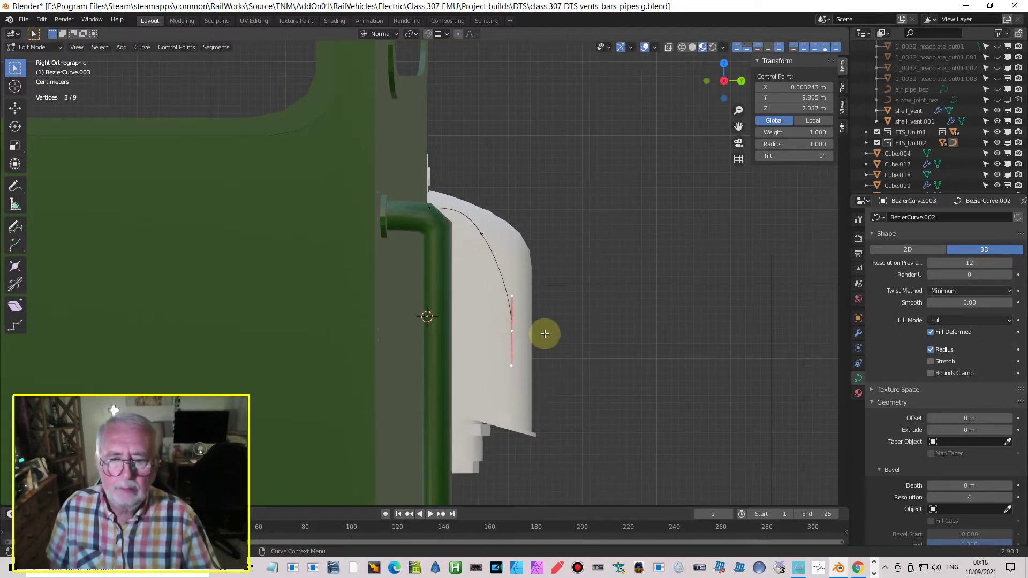
{"action": "key", "text": "g"}
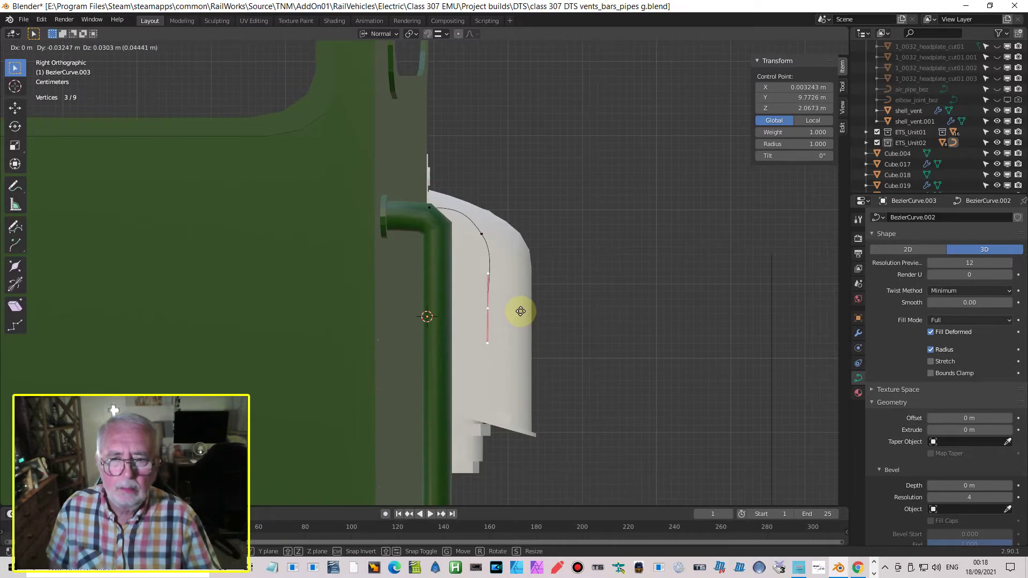
{"action": "left_click", "coordinate": [522, 313]}
Step: Set the curve's bevel depth to 0.03 m to turn it into a solid round pipe
{"action": "middle_click_drag", "start_coordinate": [523, 314], "coordinate": [652, 356]}
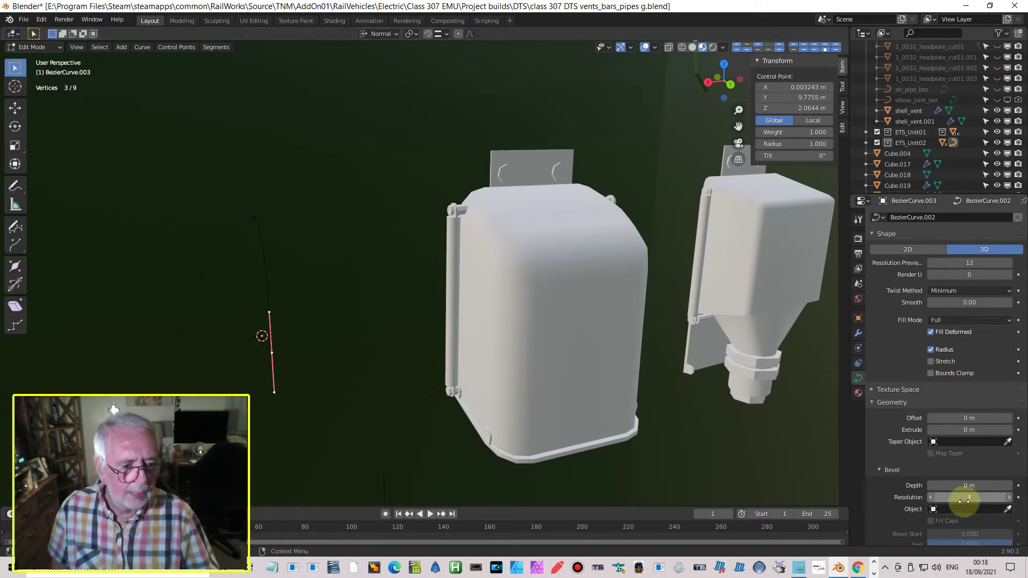
{"action": "left_click", "coordinate": [1009, 486]}
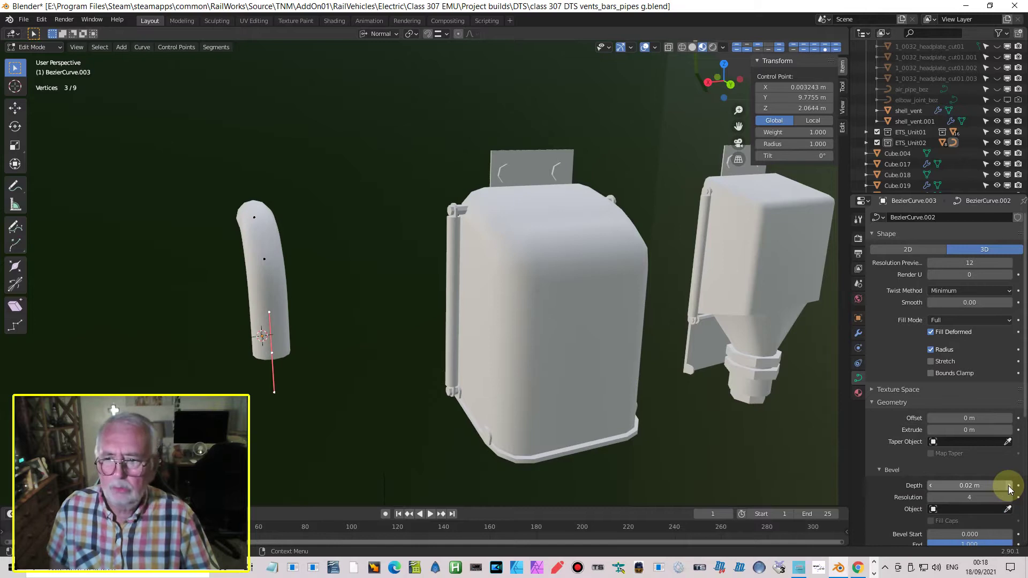
{"action": "left_click", "coordinate": [1009, 487]}
{"action": "mouse_move", "coordinate": [654, 363]}
{"action": "middle_mouse_down"}
{"action": "mouse_move", "coordinate": [624, 333]}
{"action": "mouse_move", "coordinate": [605, 280]}
{"action": "mouse_move", "coordinate": [680, 365]}
{"action": "mouse_move", "coordinate": [617, 359]}
{"action": "mouse_move", "coordinate": [583, 340]}
{"action": "mouse_move", "coordinate": [580, 324]}
{"action": "mouse_move", "coordinate": [643, 383]}
{"action": "mouse_move", "coordinate": [652, 365]}
{"action": "middle_mouse_up"}
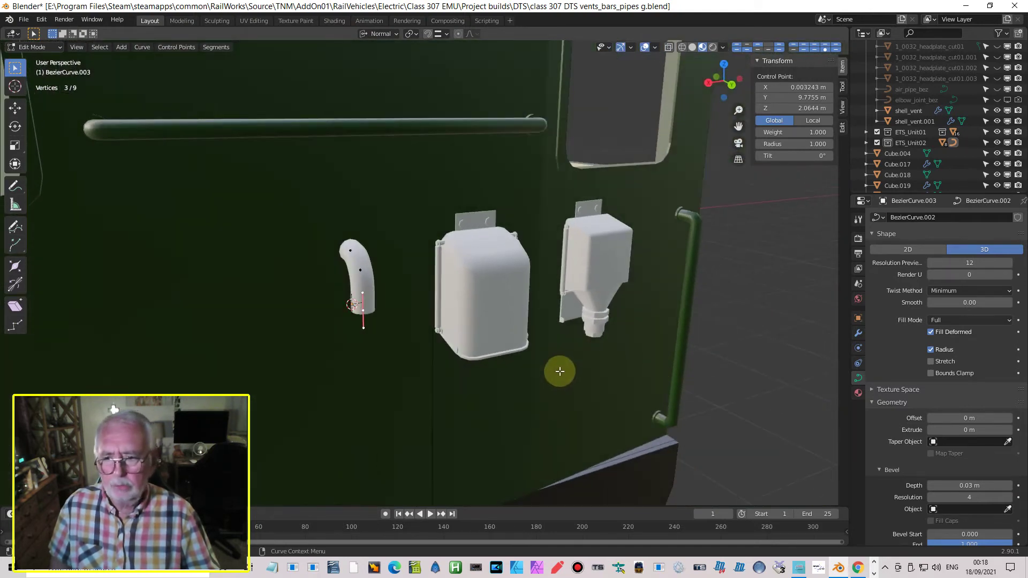
{"action": "middle_click_drag", "start_coordinate": [560, 371], "coordinate": [580, 383]}
Step: Leave curve editing, set the pipe's origin to its geometry, and nudge the pipe slightly into the cab end
{"action": "key", "text": "Tab"}
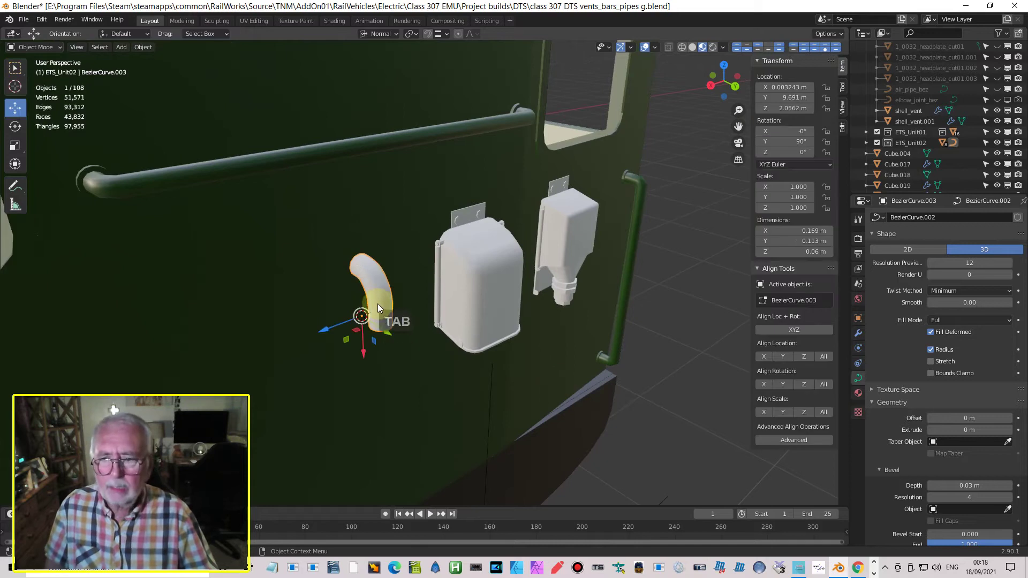
{"action": "left_click", "coordinate": [143, 47]}
{"action": "mouse_move", "coordinate": [177, 70]}
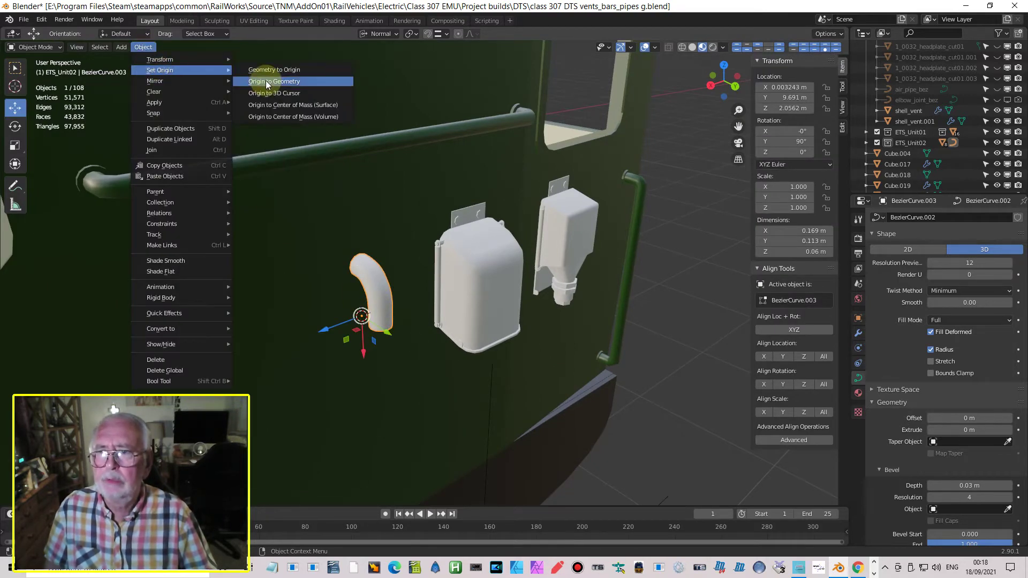
{"action": "left_click", "coordinate": [267, 83]}
{"action": "left_click_drag", "start_coordinate": [398, 304], "coordinate": [395, 303]}
Step: Duplicate the bolt head on the upper bracket of the ETS unit with the tapered outlet, leaving the copy in place
{"action": "middle_click_drag", "start_coordinate": [407, 309], "coordinate": [356, 297]}
{"action": "scroll", "coordinate": [354, 293], "scroll_direction": "up", "scroll_amount": 3}
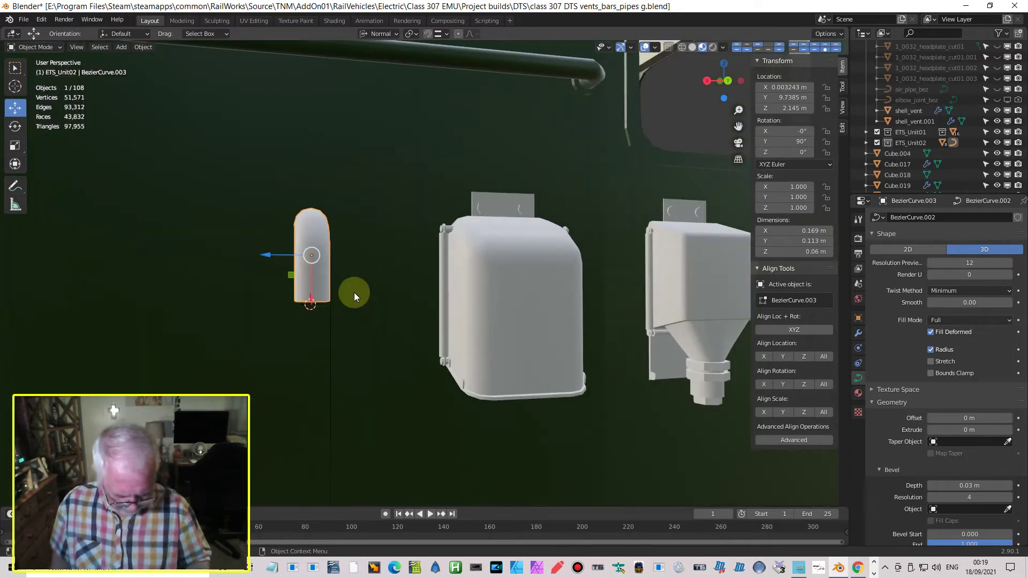
{"action": "key", "text": "ctrl+KP_1"}
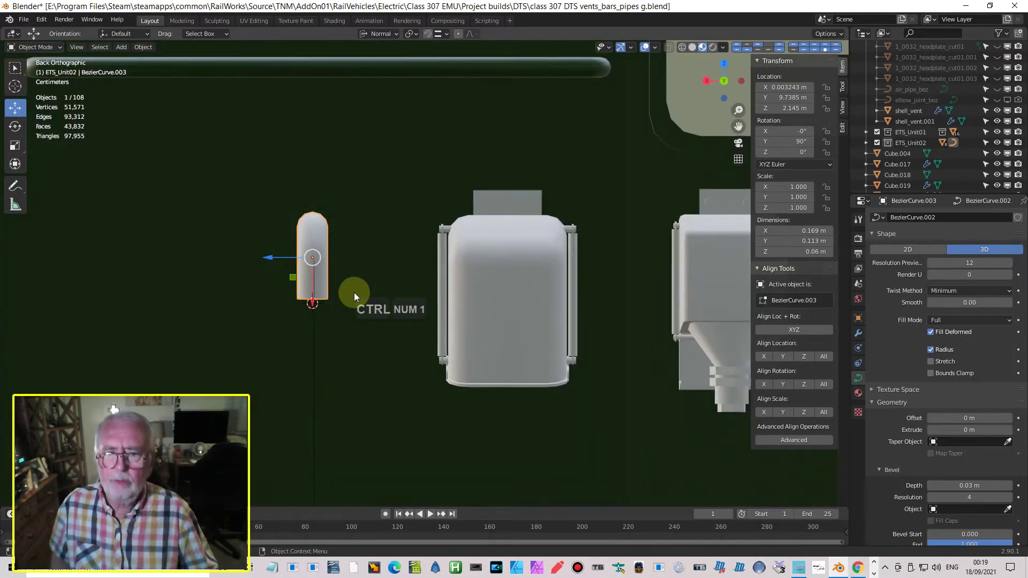
{"action": "scroll", "coordinate": [400, 290], "scroll_direction": "down", "scroll_amount": 2}
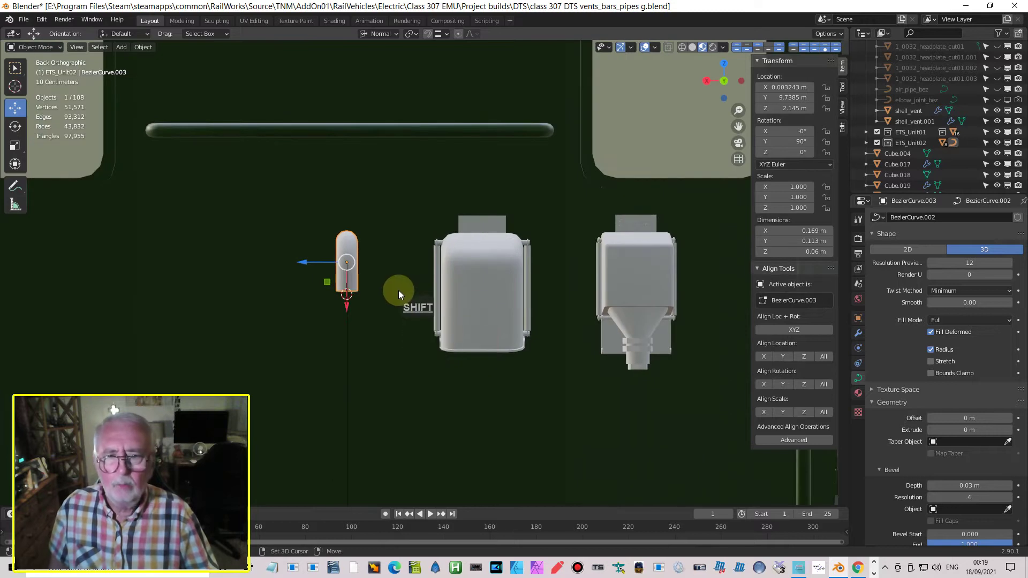
{"action": "middle_click_drag", "start_coordinate": [416, 322], "coordinate": [440, 346], "text": "shift"}
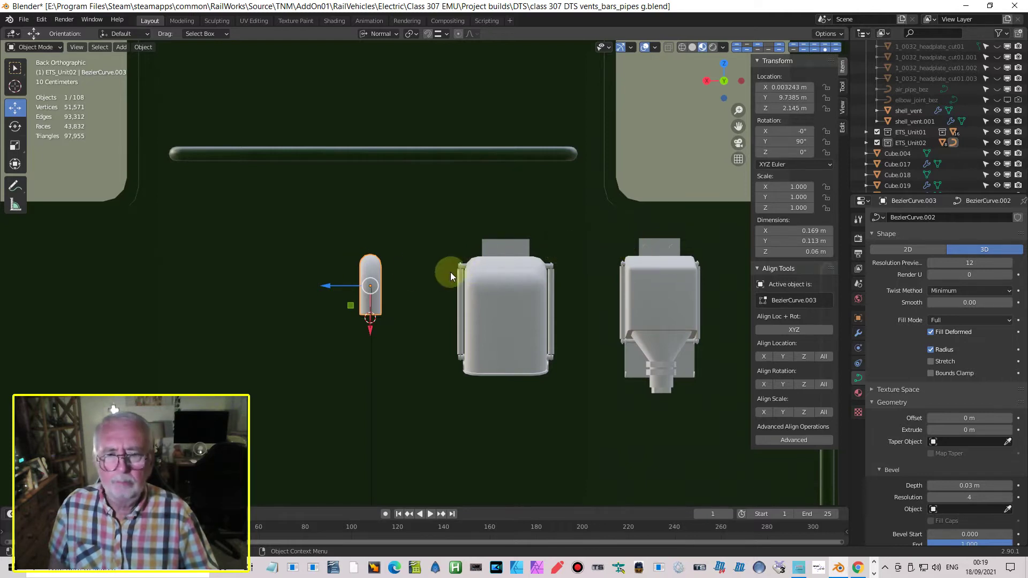
{"action": "left_click", "coordinate": [647, 249]}
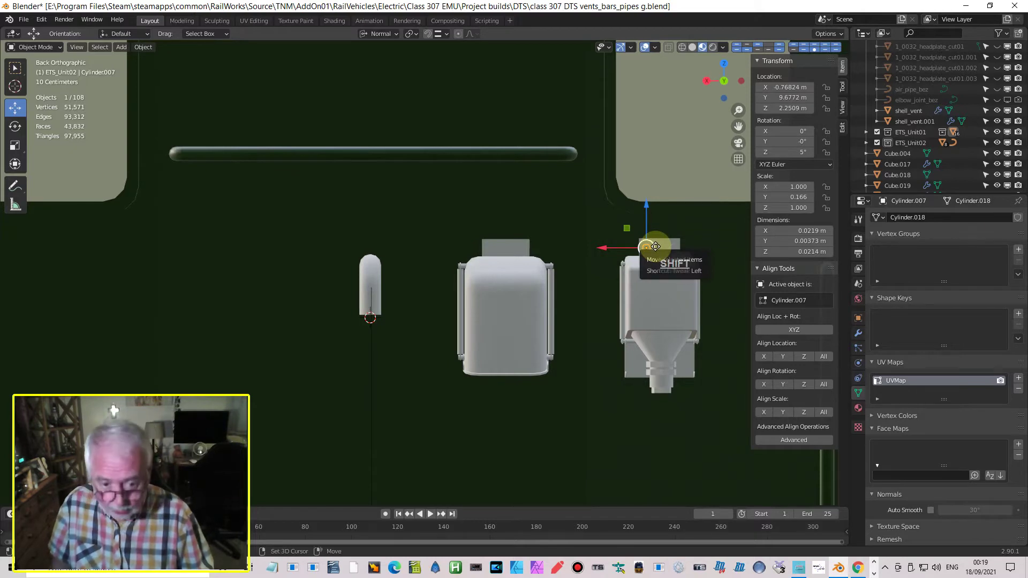
{"action": "key", "text": "shift+d"}
{"action": "key", "text": "Return"}
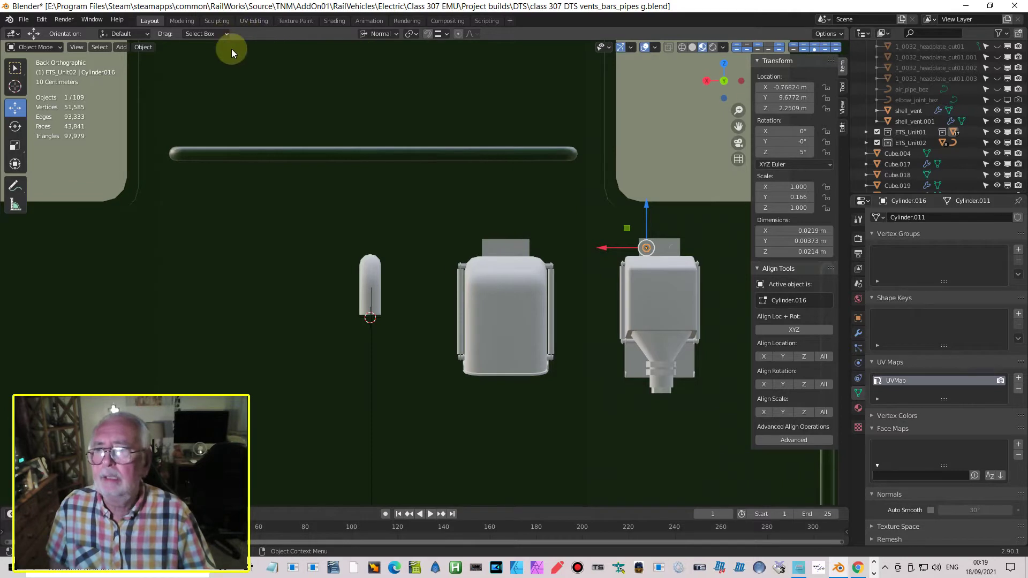
Step: Snap the copied bolt head to the 3D cursor at the curved pipe and raise it about 0.142 m to the pipe's upper end
{"action": "left_click", "coordinate": [150, 49]}
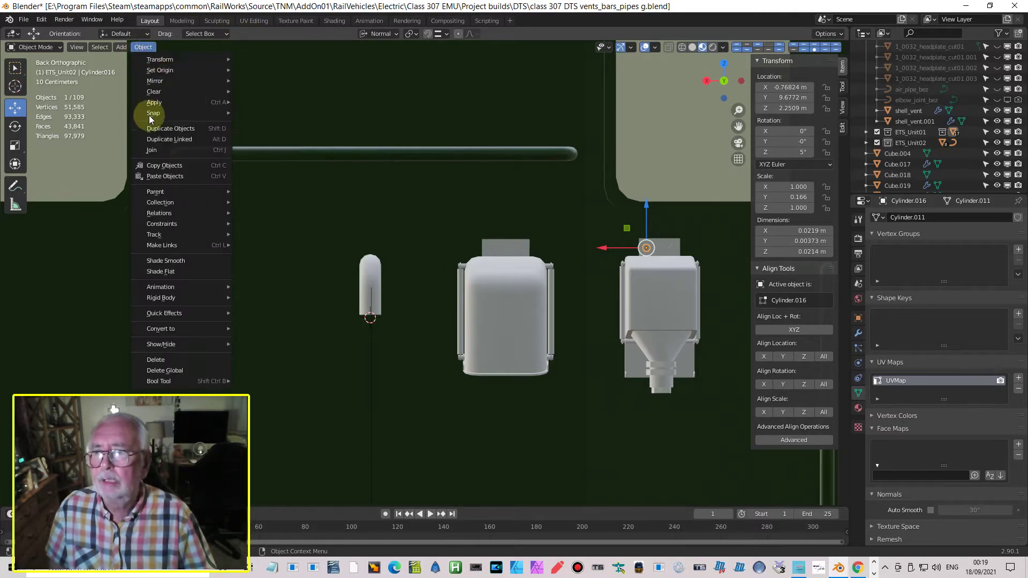
{"action": "mouse_move", "coordinate": [153, 113]}
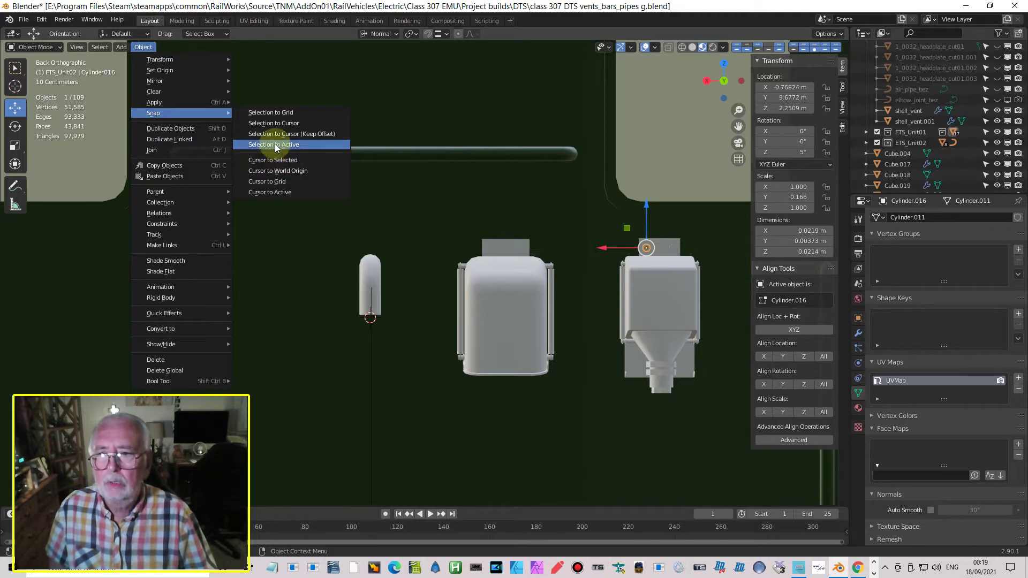
{"action": "left_click", "coordinate": [275, 123]}
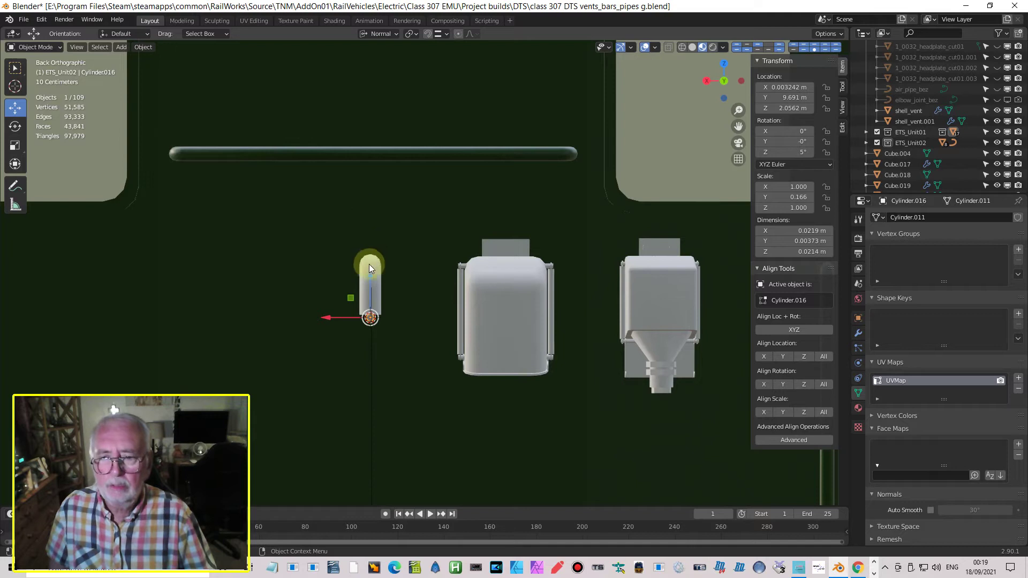
{"action": "left_click_drag", "start_coordinate": [370, 271], "coordinate": [369, 223]}
{"action": "scroll", "coordinate": [379, 304], "scroll_direction": "up", "scroll_amount": 3}
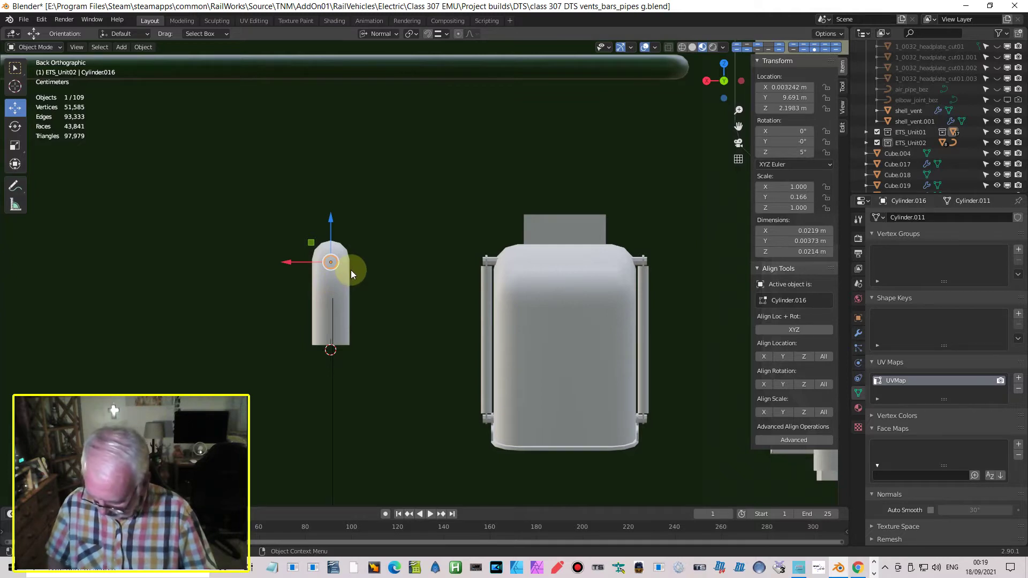
Step: Scale the bolt head up to about 4.8 times and move it about 0.007 m outwards from the cab end
{"action": "key", "text": "s"}
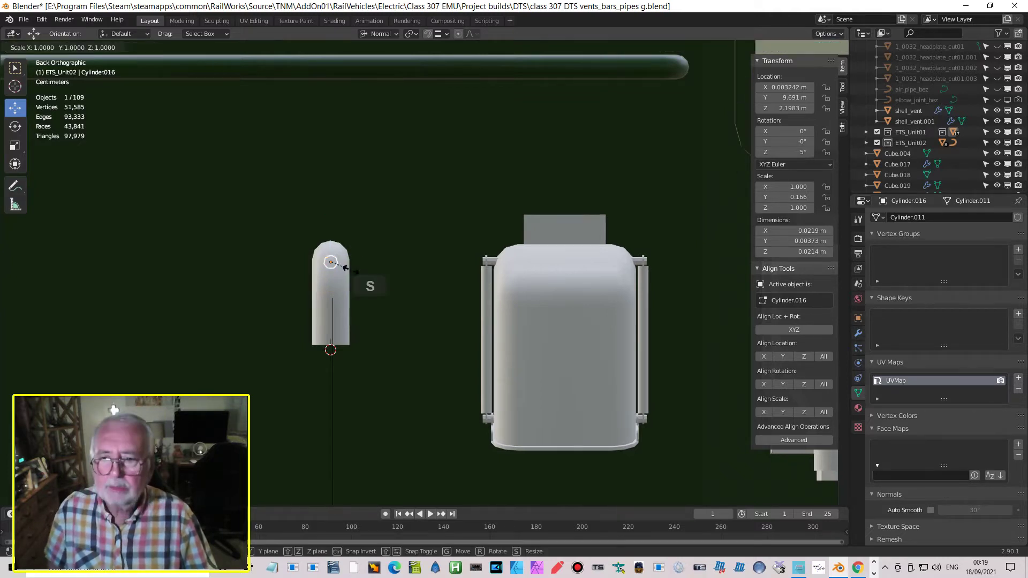
{"action": "left_click", "coordinate": [429, 293]}
{"action": "middle_click_drag", "start_coordinate": [429, 293], "coordinate": [430, 323]}
{"action": "left_click_drag", "start_coordinate": [411, 310], "coordinate": [420, 307]}
{"action": "middle_click_drag", "start_coordinate": [420, 307], "coordinate": [374, 290]}
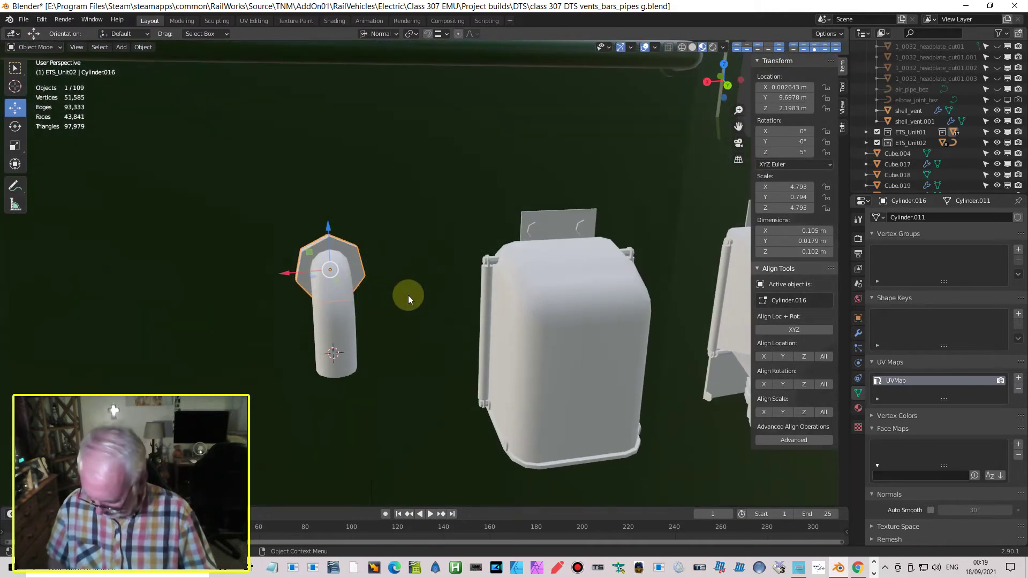
Step: Scale the bolt head down to about 0.08 m wide and raise it about 0.003 m to sit around the pipe
{"action": "key", "text": "s"}
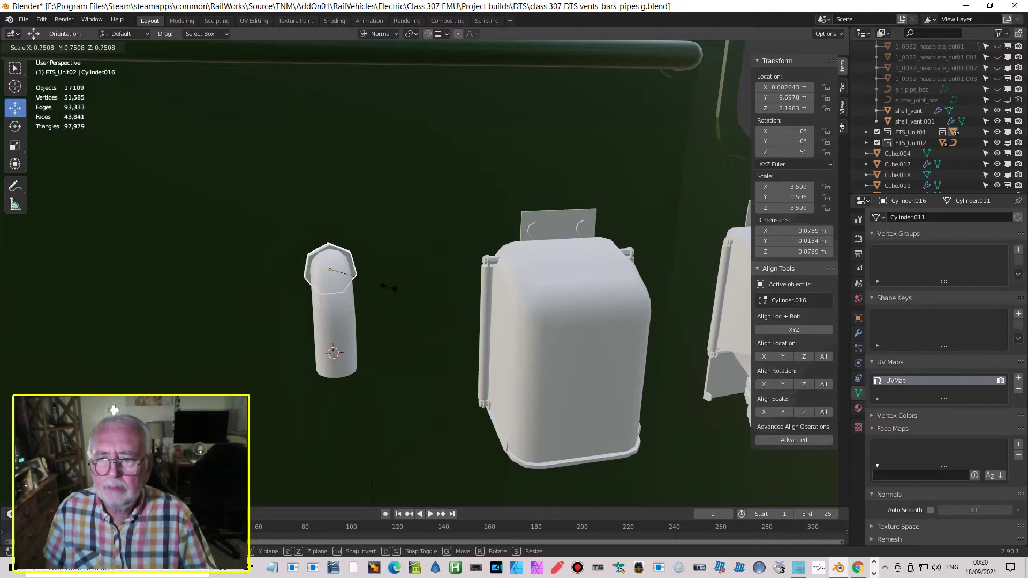
{"action": "left_click", "coordinate": [391, 293]}
{"action": "middle_click_drag", "start_coordinate": [391, 294], "coordinate": [457, 266]}
{"action": "left_click_drag", "start_coordinate": [393, 204], "coordinate": [389, 200]}
{"action": "middle_click_drag", "start_coordinate": [430, 252], "coordinate": [361, 262]}
{"action": "middle_click_drag", "start_coordinate": [310, 284], "coordinate": [309, 310]}
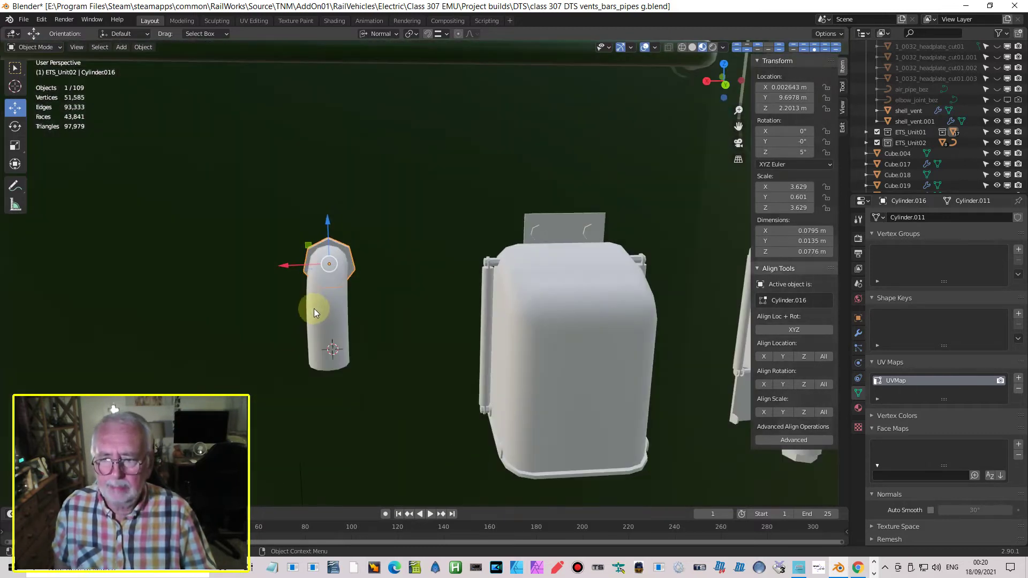
Step: Add a cube, scale it to about 0.122 m per side, and raise it behind the pipe's upper end to about Z 2.215 m
{"action": "key", "text": "KP_1"}
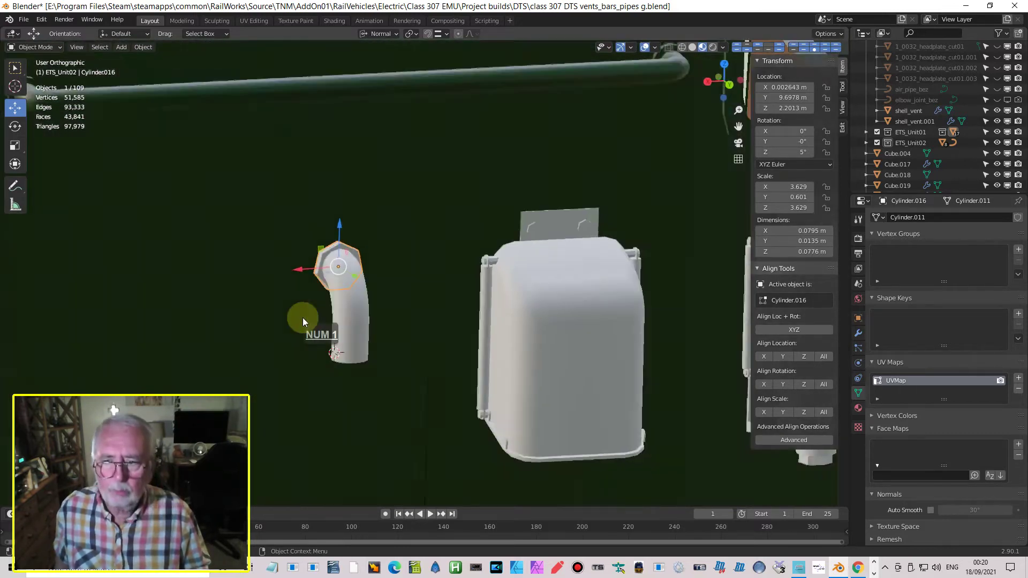
{"action": "key", "text": "ctrl+KP_1"}
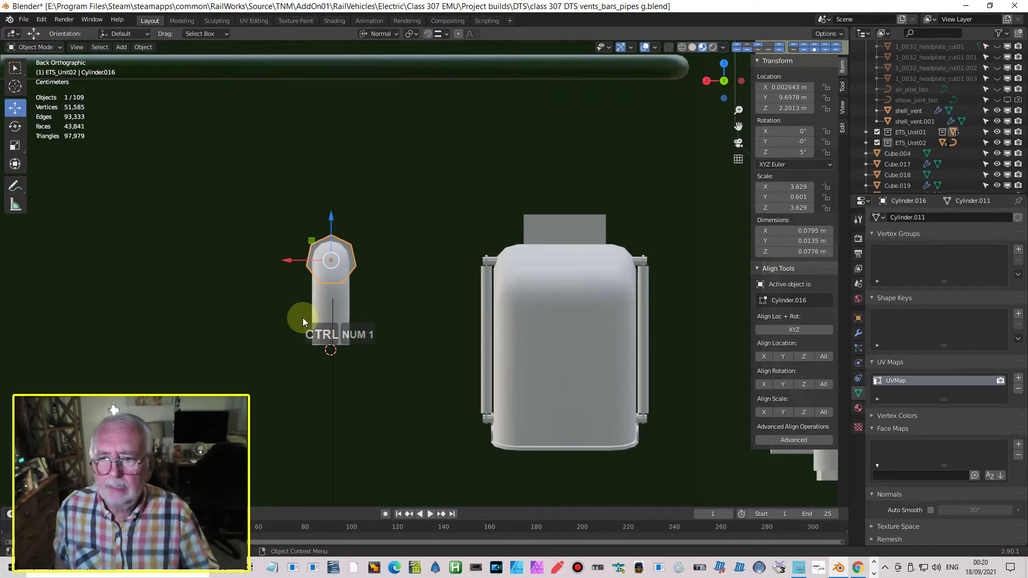
{"action": "left_click", "coordinate": [121, 49]}
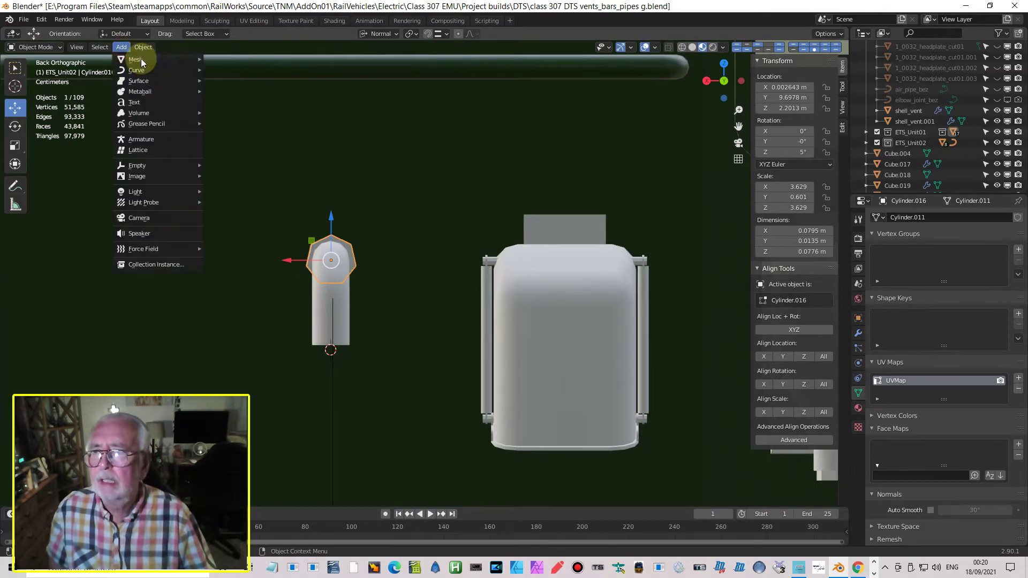
{"action": "mouse_move", "coordinate": [142, 58]}
{"action": "left_click", "coordinate": [227, 70]}
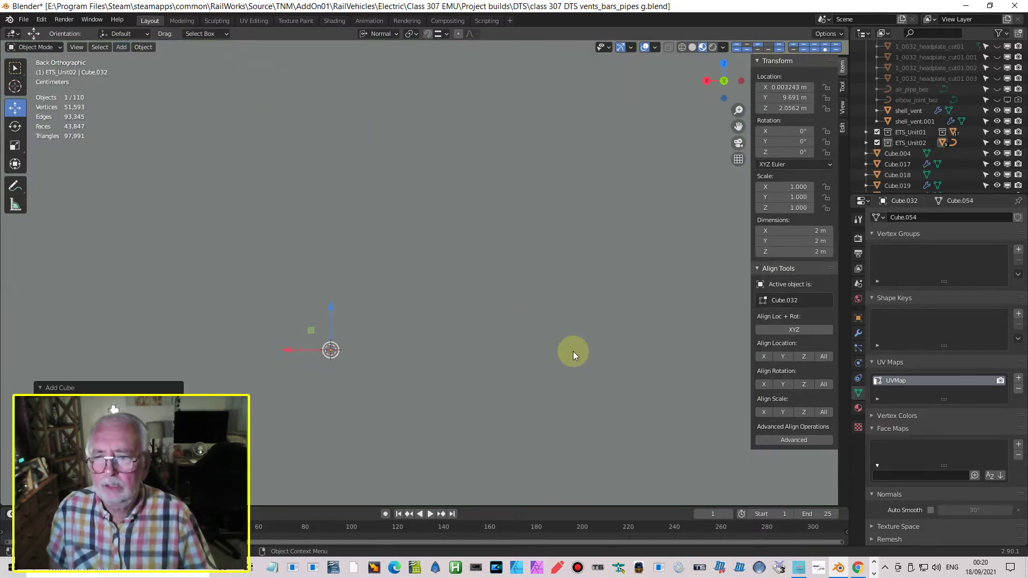
{"action": "key", "text": "s"}
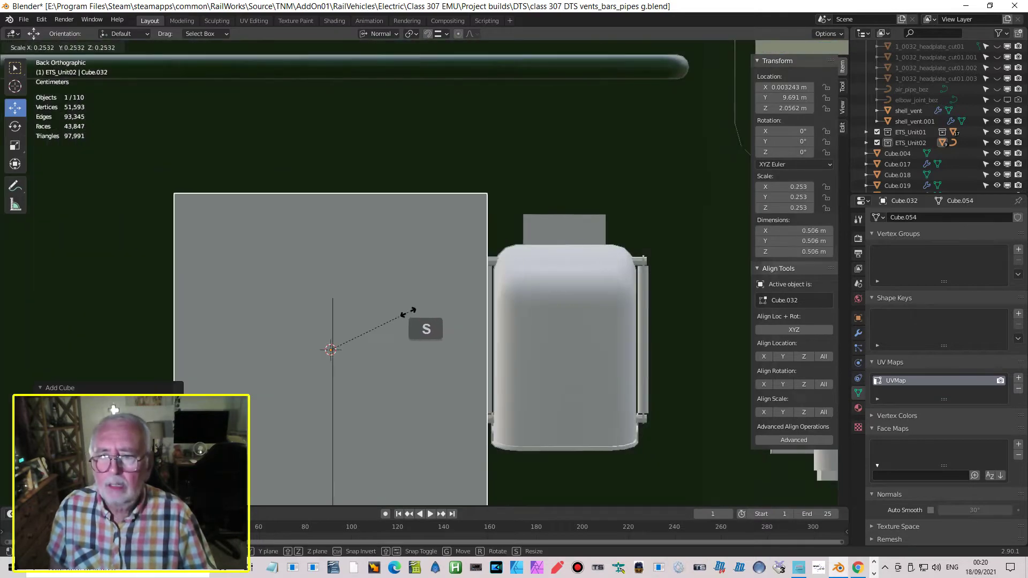
{"action": "left_click", "coordinate": [347, 336]}
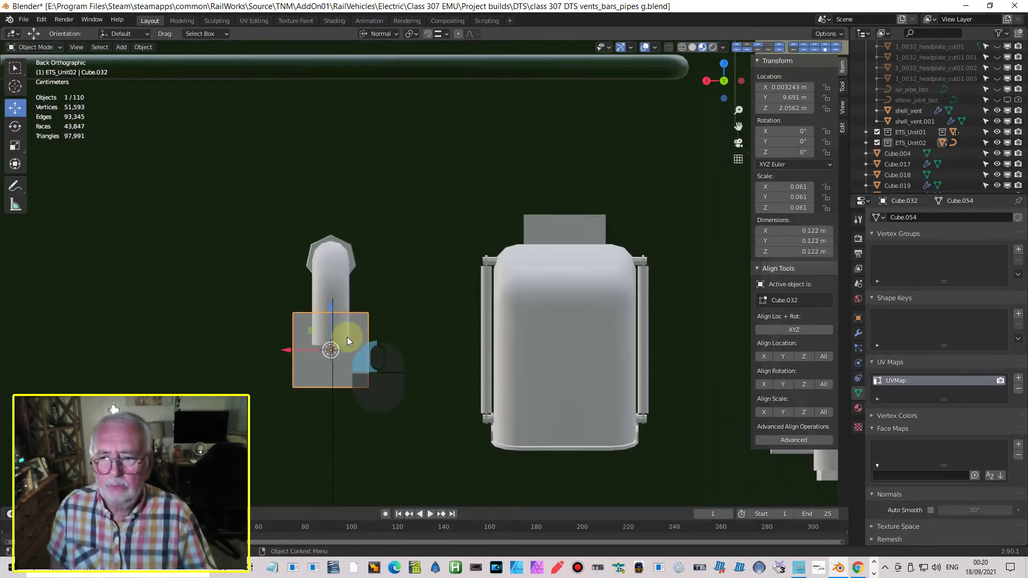
{"action": "left_click_drag", "start_coordinate": [336, 291], "coordinate": [362, 204]}
{"action": "middle_click_drag", "start_coordinate": [374, 258], "coordinate": [454, 297]}
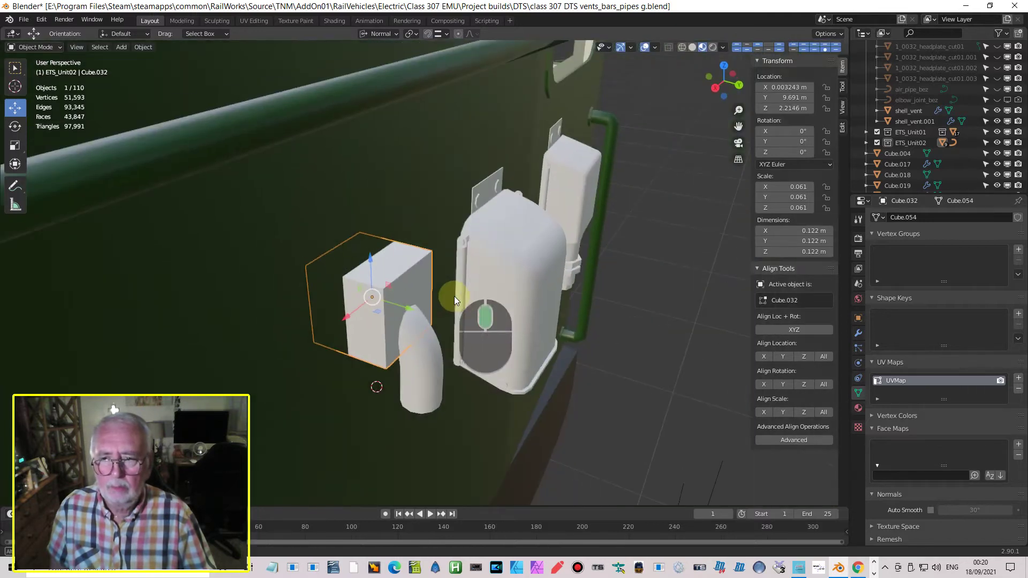
Step: Flatten the cube along Y into a plate about 0.011 m thick and move it about 0.003 m outwards along Y
{"action": "key", "text": "s"}
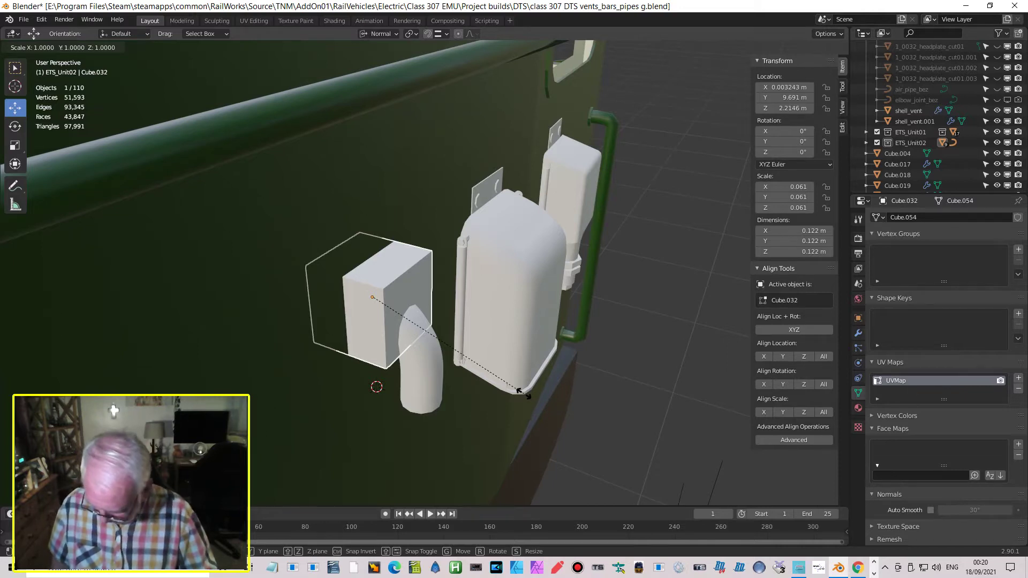
{"action": "key", "text": "y"}
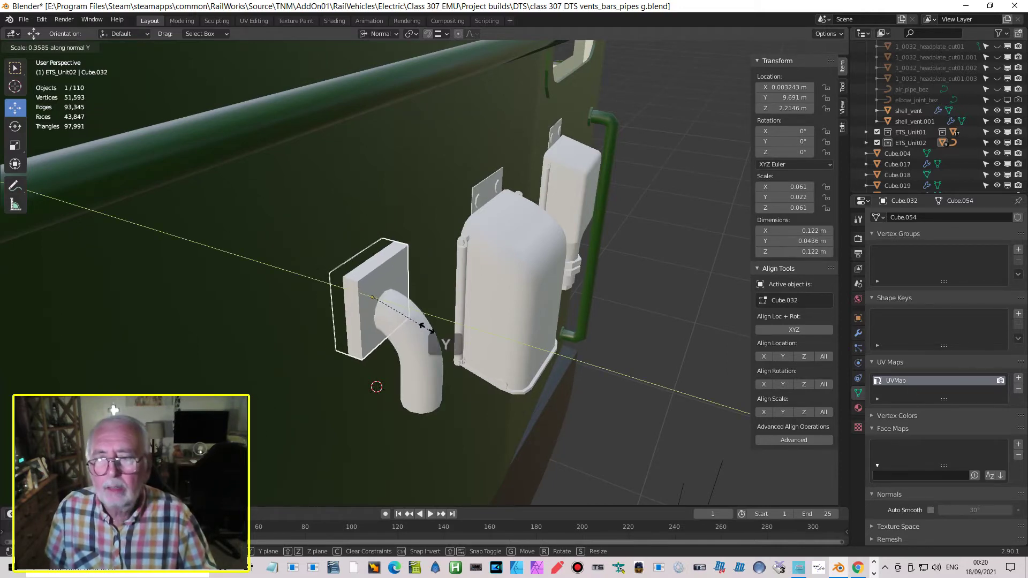
{"action": "left_click", "coordinate": [387, 306]}
{"action": "key", "text": "g"}
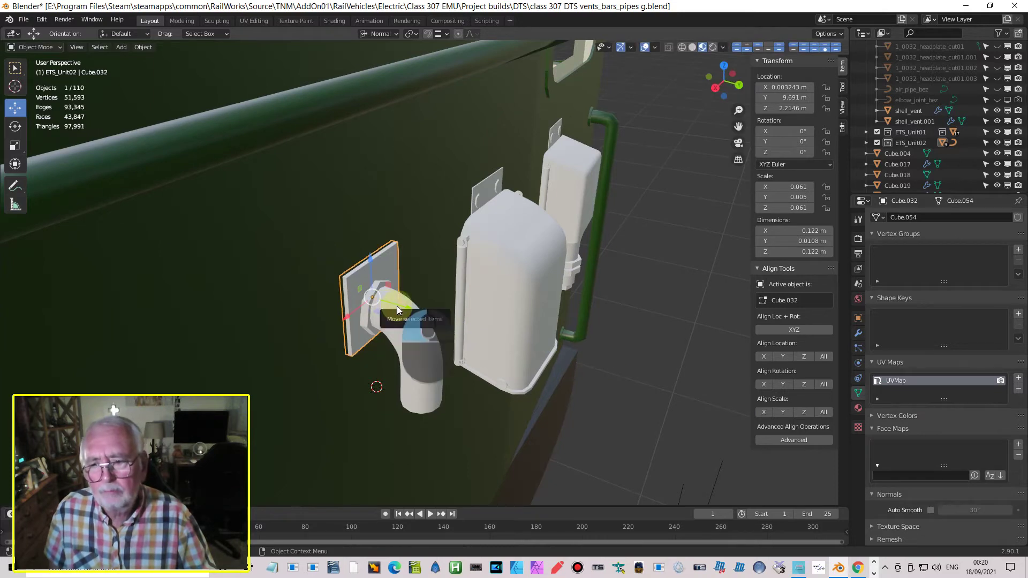
{"action": "key", "text": "y"}
{"action": "left_click", "coordinate": [400, 307]}
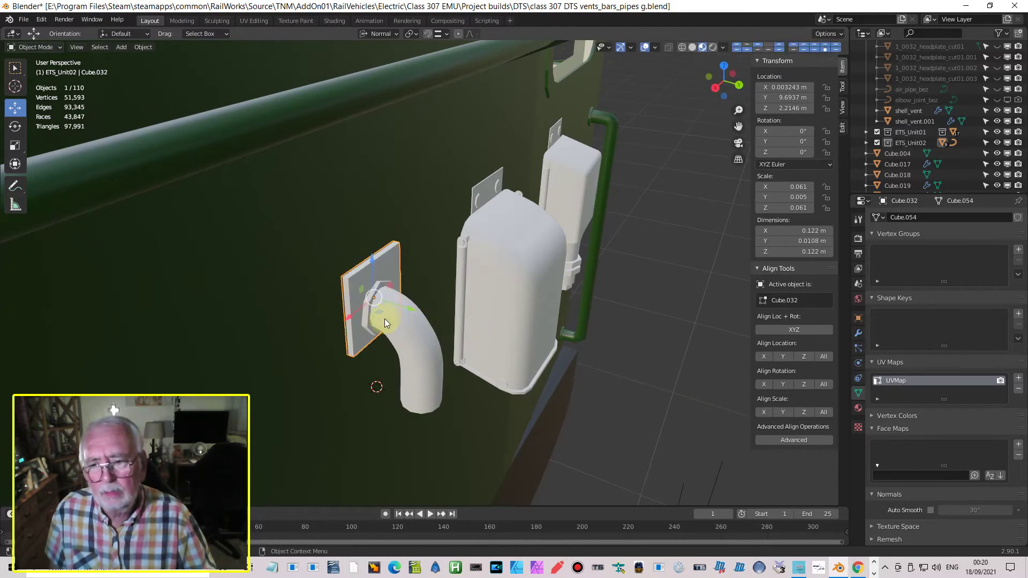
Step: Select the collar nut and curved pipe together and move them about 0.003 m outwards from the backing plate
{"action": "left_click", "coordinate": [373, 326]}
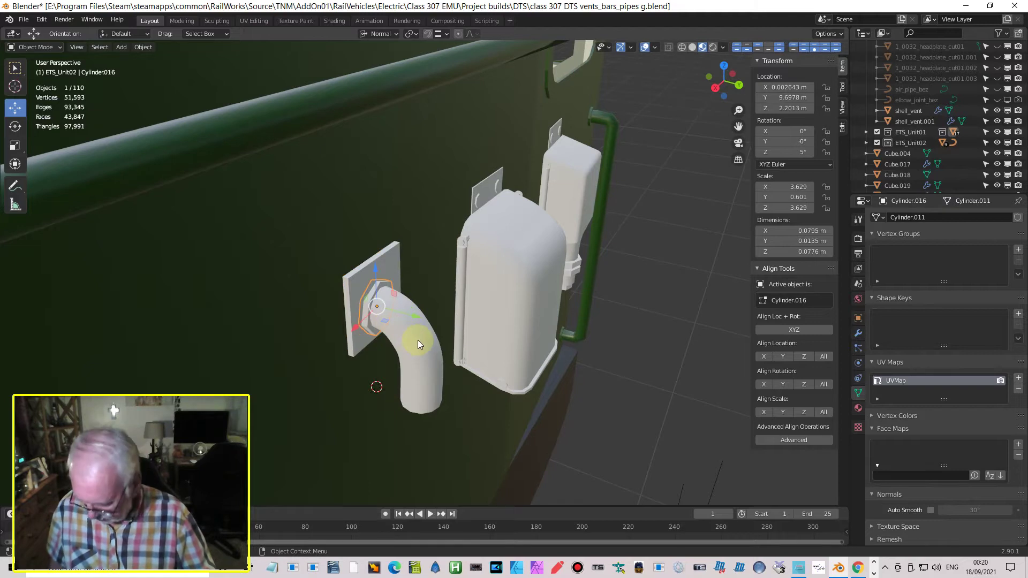
{"action": "left_click", "coordinate": [418, 338], "text": "shift"}
{"action": "left_click_drag", "start_coordinate": [428, 338], "coordinate": [447, 339]}
{"action": "middle_click_drag", "start_coordinate": [447, 339], "coordinate": [426, 330]}
Step: Centre the square backing plate on the cab end by setting its X location to 0 m
{"action": "key", "text": "ctrl+KP_1"}
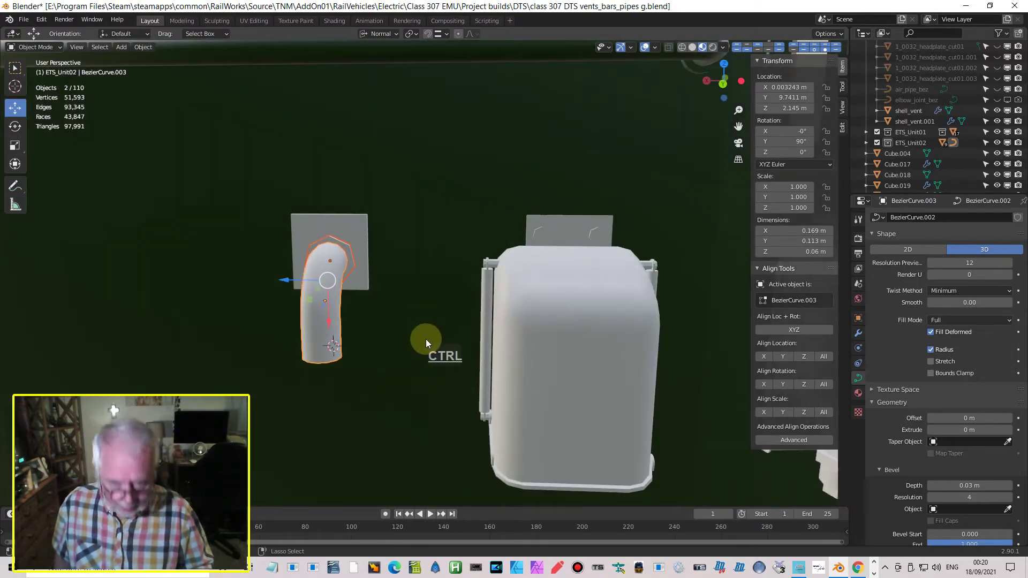
{"action": "scroll", "coordinate": [423, 336], "scroll_direction": "down", "scroll_amount": 4}
{"action": "scroll", "coordinate": [392, 336], "scroll_direction": "down", "scroll_amount": 2}
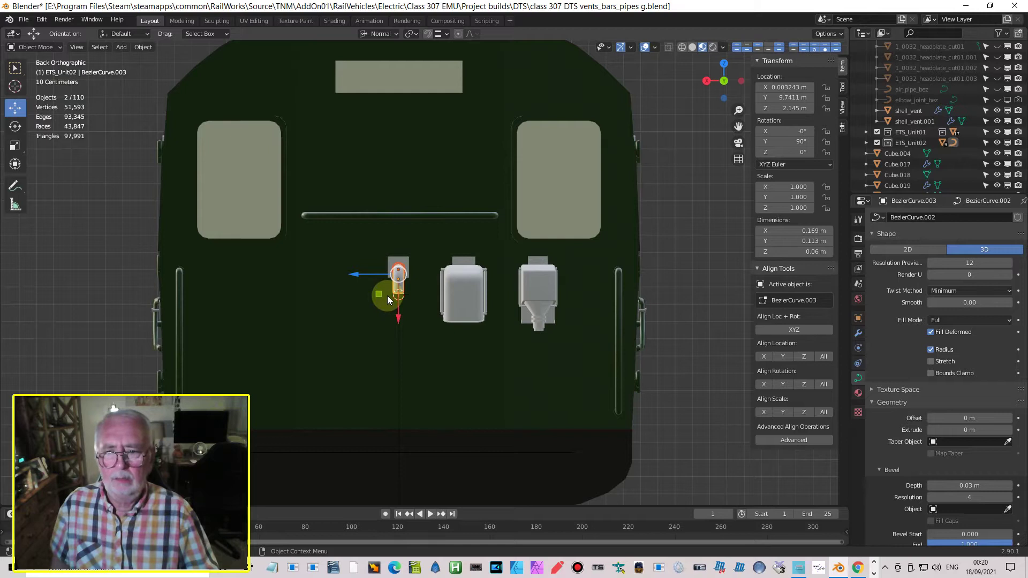
{"action": "left_click", "coordinate": [366, 277]}
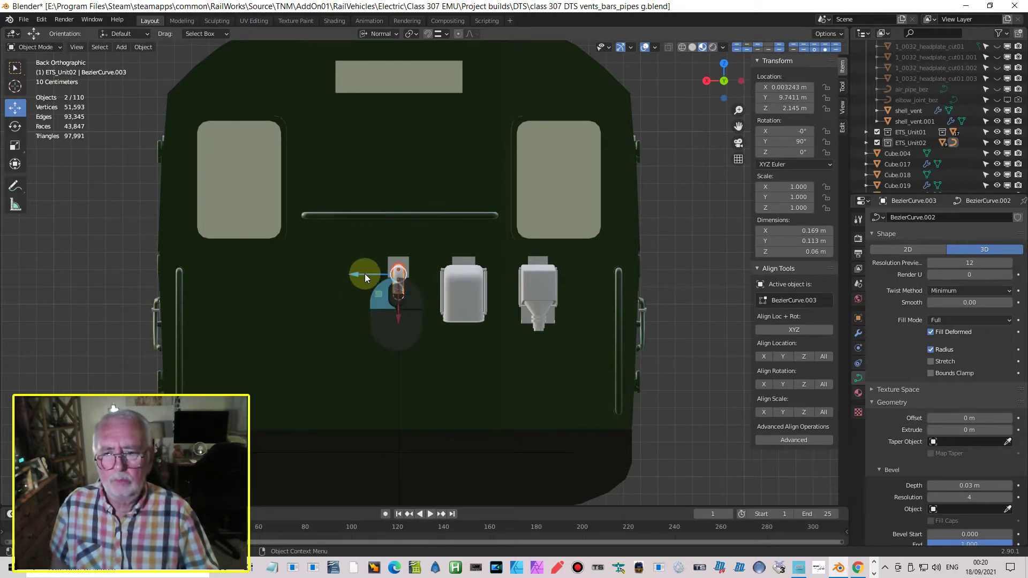
{"action": "left_click", "coordinate": [364, 274]}
{"action": "scroll", "coordinate": [402, 294], "scroll_direction": "up", "scroll_amount": 2}
{"action": "mouse_move", "coordinate": [399, 294]}
{"action": "middle_mouse_down"}
{"action": "mouse_move", "coordinate": [433, 331]}
{"action": "mouse_move", "coordinate": [413, 298]}
{"action": "middle_mouse_up"}
{"action": "left_click", "coordinate": [361, 263]}
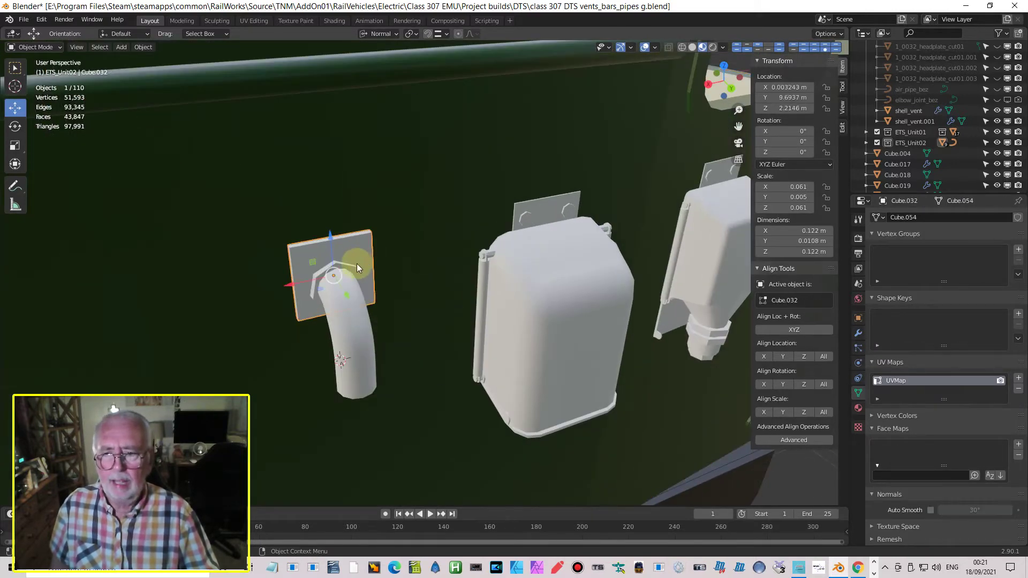
{"action": "left_click", "coordinate": [791, 89]}
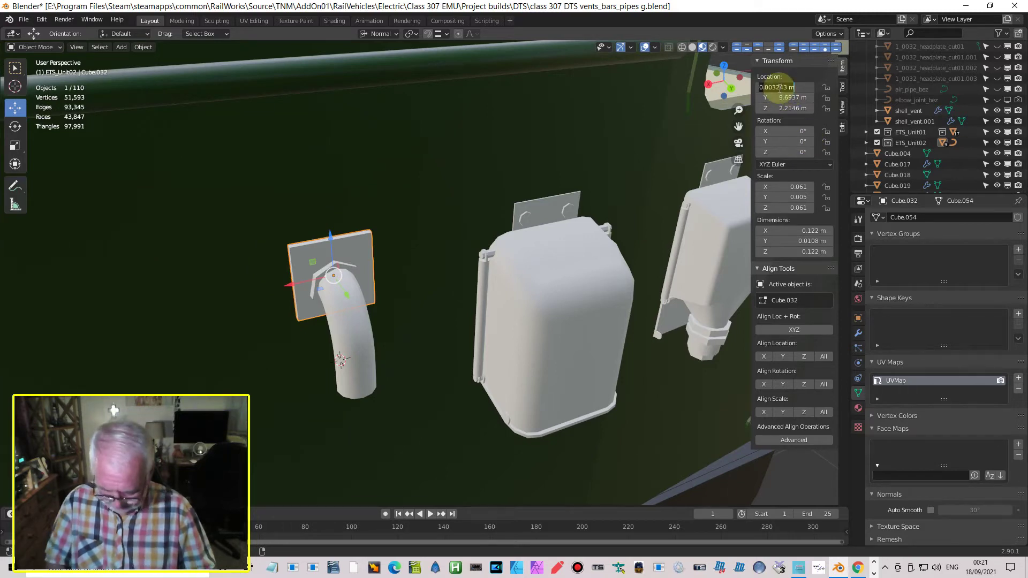
{"action": "type", "text": "0"}
{"action": "key", "text": "Return"}
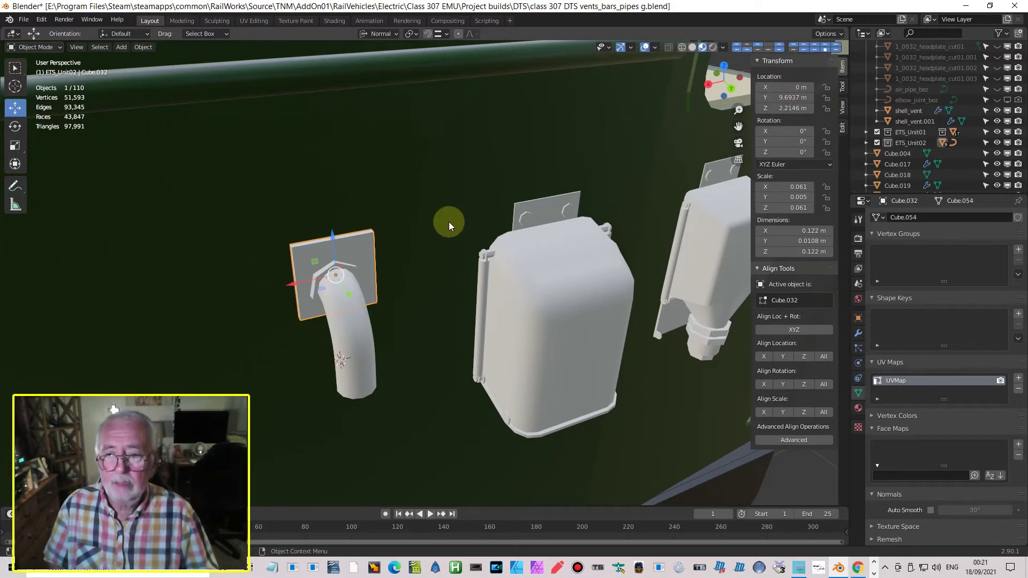
Step: Set the collar nut's X location to 0 m to centre it on the cab end
{"action": "left_click", "coordinate": [328, 269]}
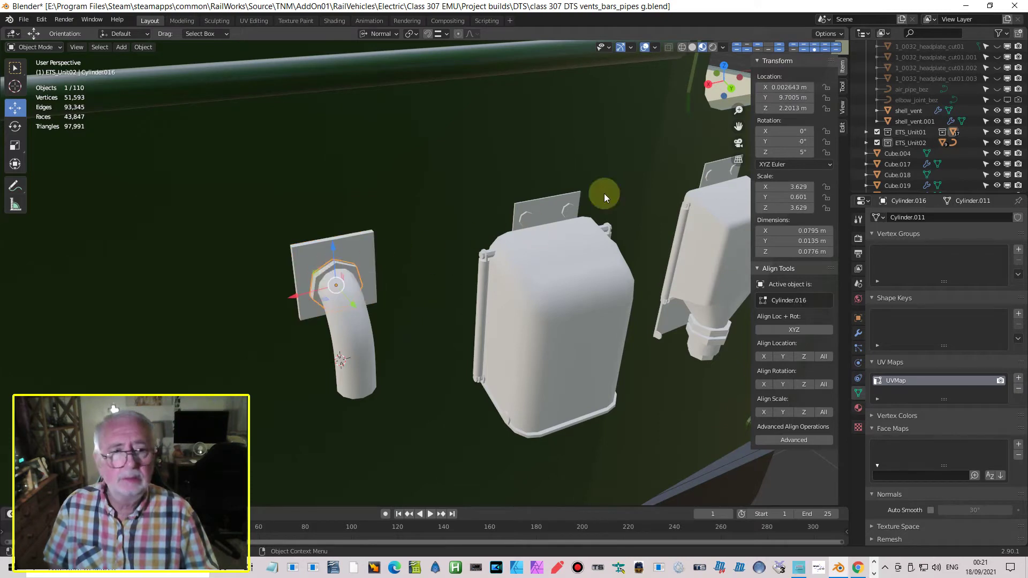
{"action": "left_click", "coordinate": [791, 87]}
{"action": "type", "text": "0"}
{"action": "key", "text": "Return"}
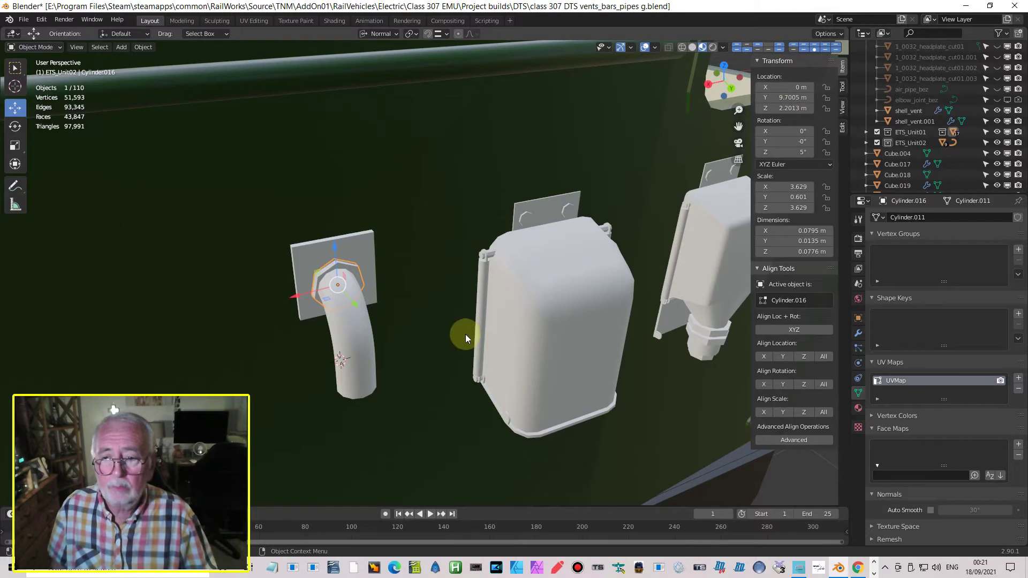
Step: Centre the curved pipe on the cab end by setting its X location to 0 m
{"action": "left_click", "coordinate": [362, 348]}
{"action": "left_click", "coordinate": [771, 88]}
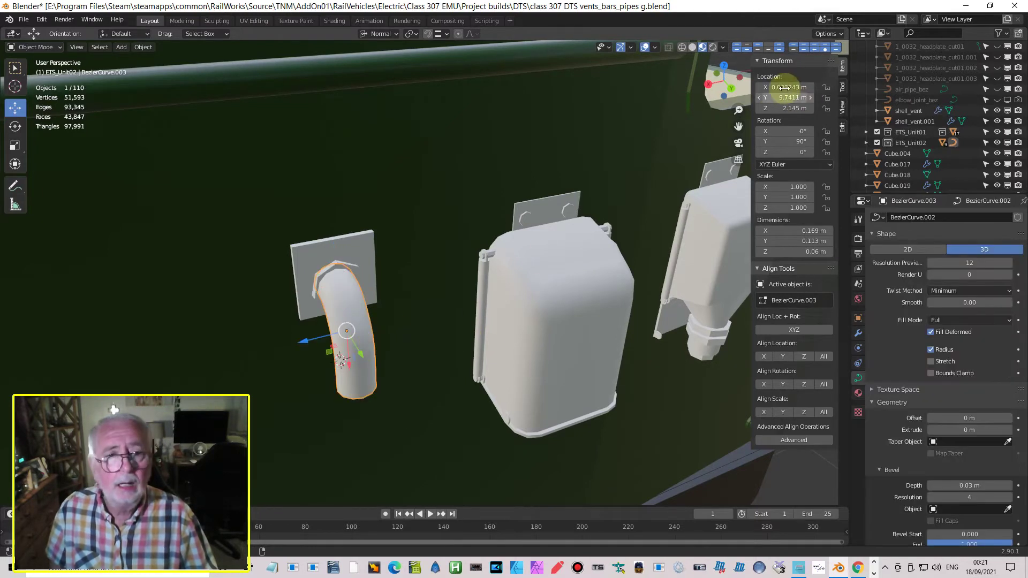
{"action": "type", "text": "0"}
{"action": "key", "text": "Return"}
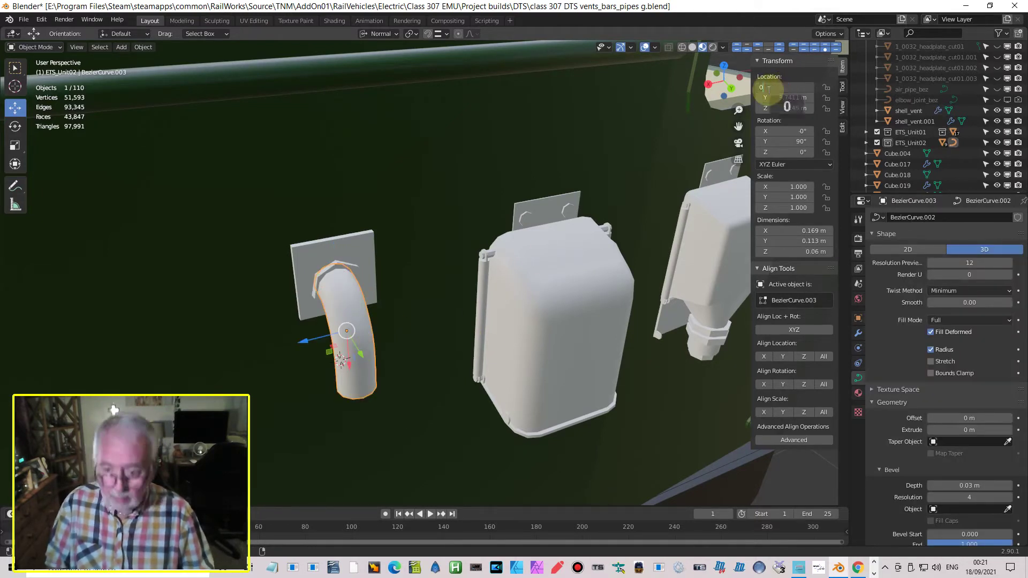
Step: Duplicate the collar nut in place and rotate the copy 90° about the X axis
{"action": "middle_click_drag", "start_coordinate": [342, 220], "coordinate": [317, 264]}
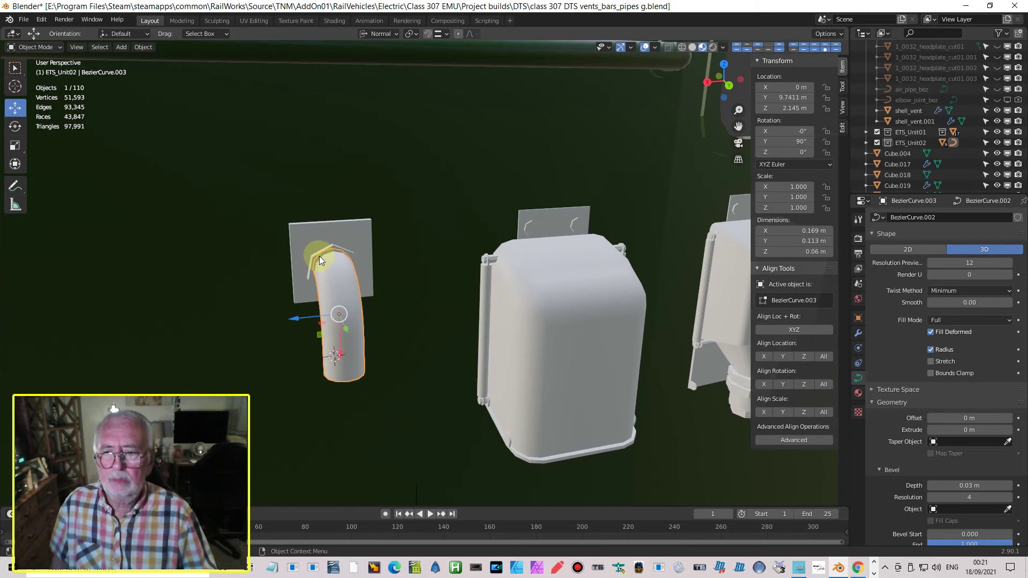
{"action": "left_click", "coordinate": [319, 255]}
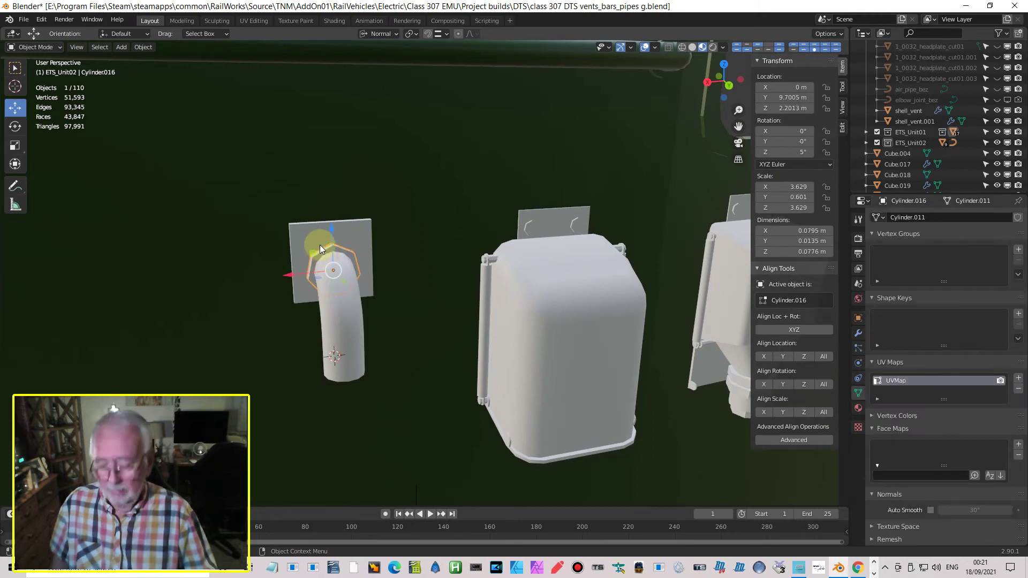
{"action": "key", "text": "shift+d"}
{"action": "key", "text": "Return"}
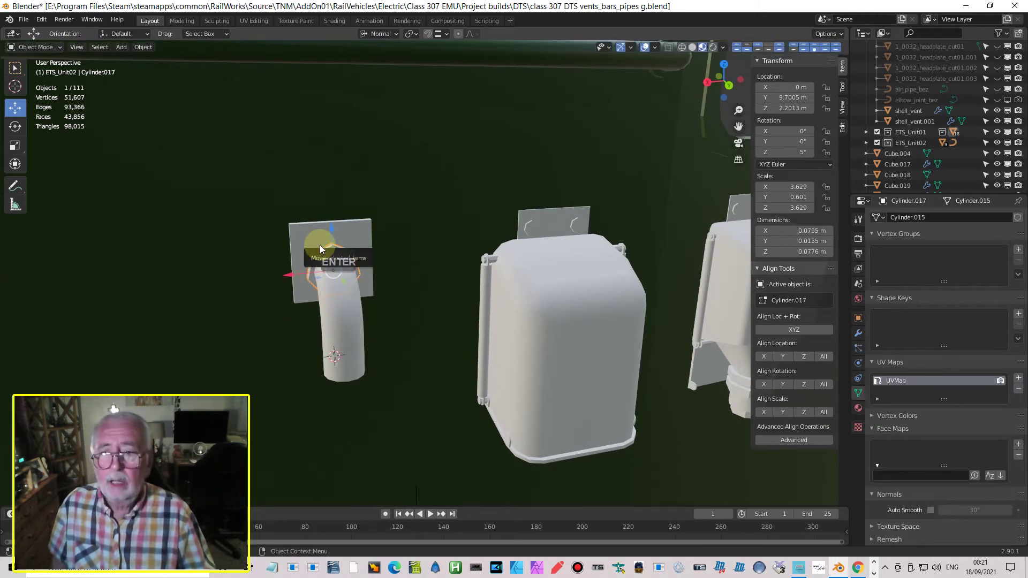
{"action": "type", "text": "r"}
{"action": "type", "text": "x90"}
{"action": "key", "text": "Return"}
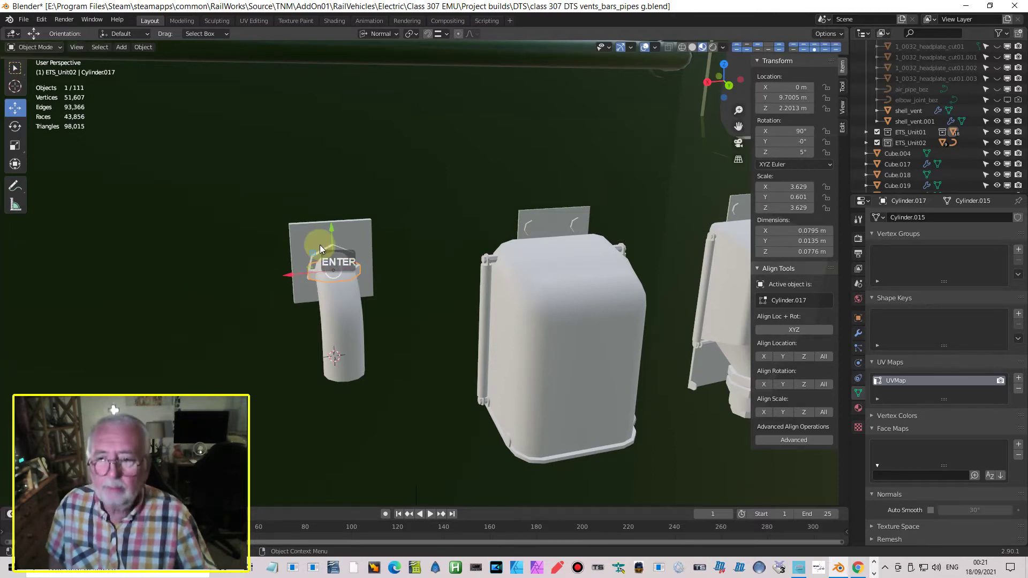
Step: Move the copied nut down and outwards from the cab wall onto the free lower end of the curved pipe
{"action": "key", "text": "g"}
{"action": "key", "text": "y"}
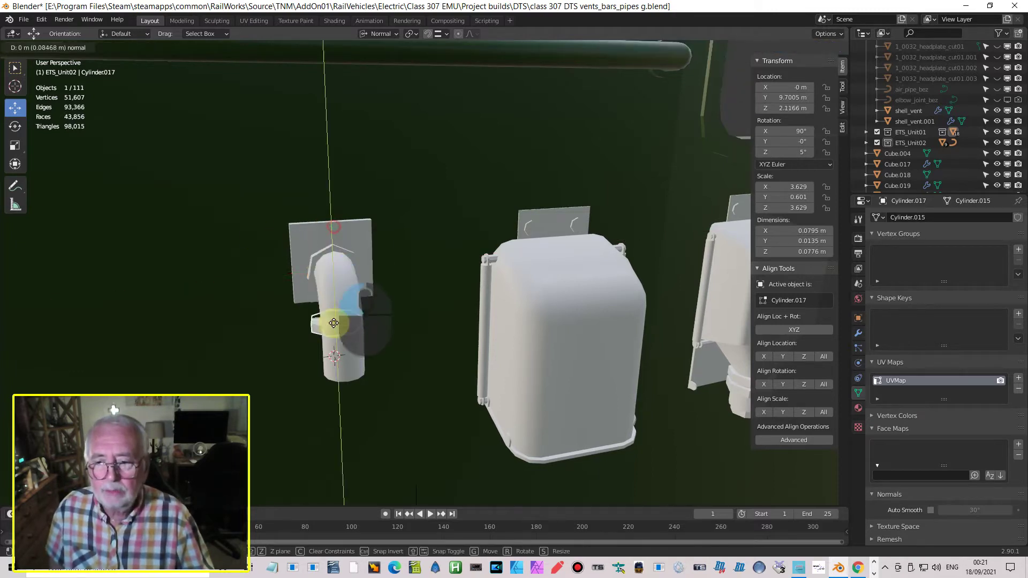
{"action": "left_click", "coordinate": [356, 358]}
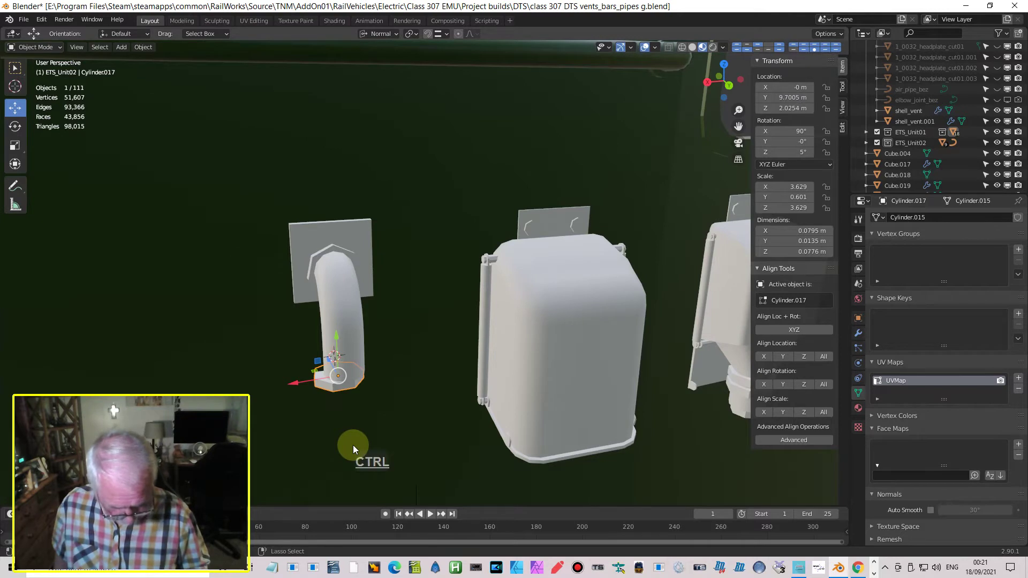
{"action": "key", "text": "ctrl+KP_1"}
{"action": "left_click_drag", "start_coordinate": [331, 333], "coordinate": [340, 302]}
{"action": "mouse_move", "coordinate": [339, 360]}
{"action": "middle_mouse_down"}
{"action": "mouse_move", "coordinate": [362, 404]}
{"action": "mouse_move", "coordinate": [394, 409]}
{"action": "mouse_move", "coordinate": [330, 375]}
{"action": "middle_mouse_up"}
{"action": "left_click_drag", "start_coordinate": [333, 367], "coordinate": [373, 398]}
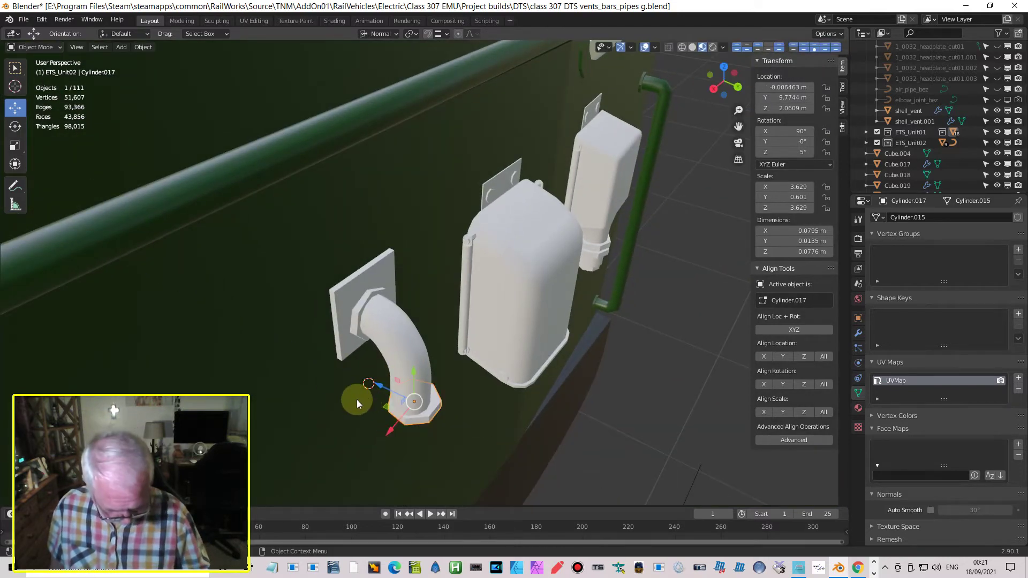
Step: Switch the transform orientation to Global and shift the lower nut to about X -0.00045 m and Y 9.78 m
{"action": "key", "text": "KP_7"}
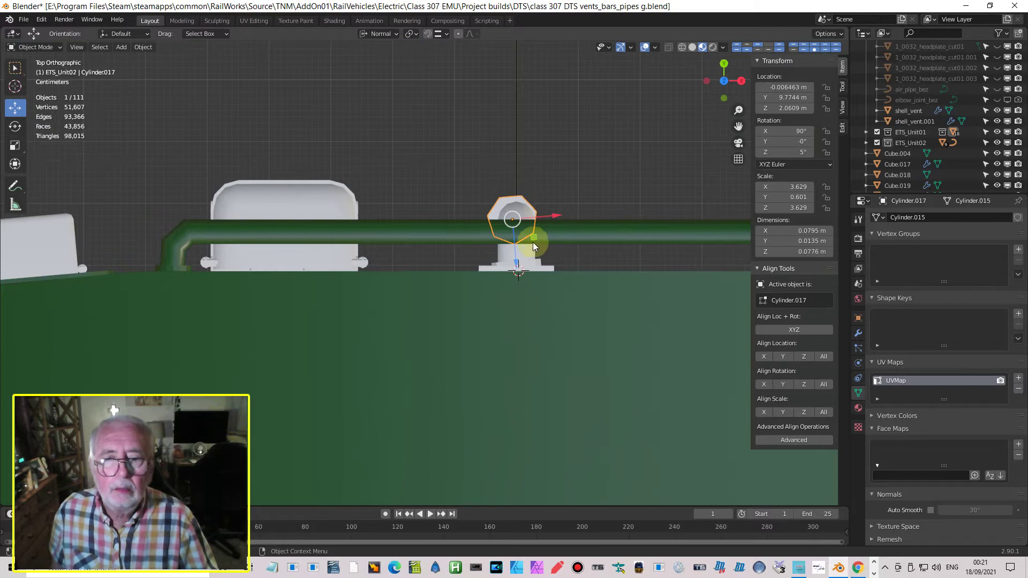
{"action": "scroll", "coordinate": [514, 207], "scroll_direction": "up", "scroll_amount": 2}
{"action": "left_click", "coordinate": [378, 34]}
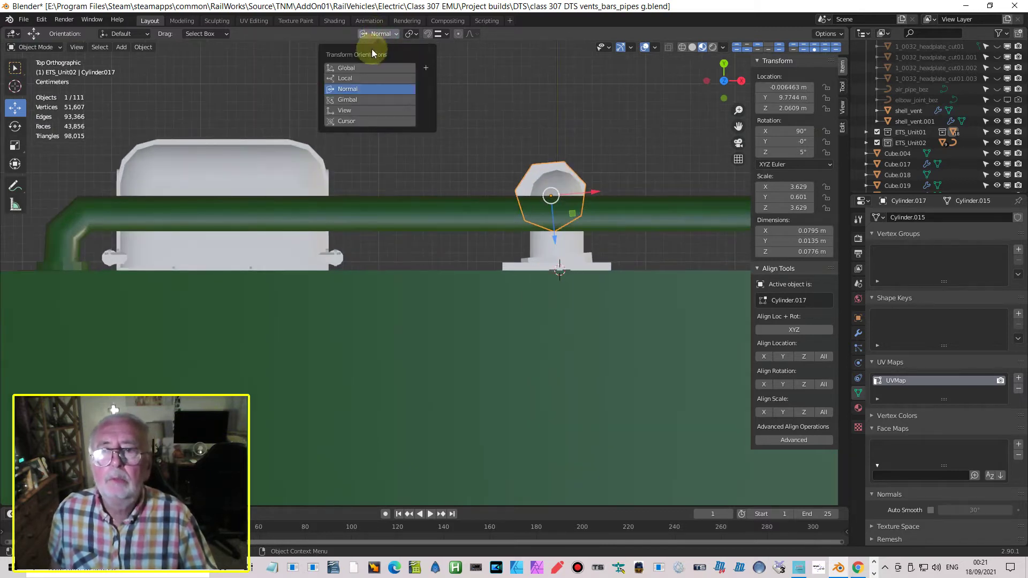
{"action": "left_click", "coordinate": [351, 68]}
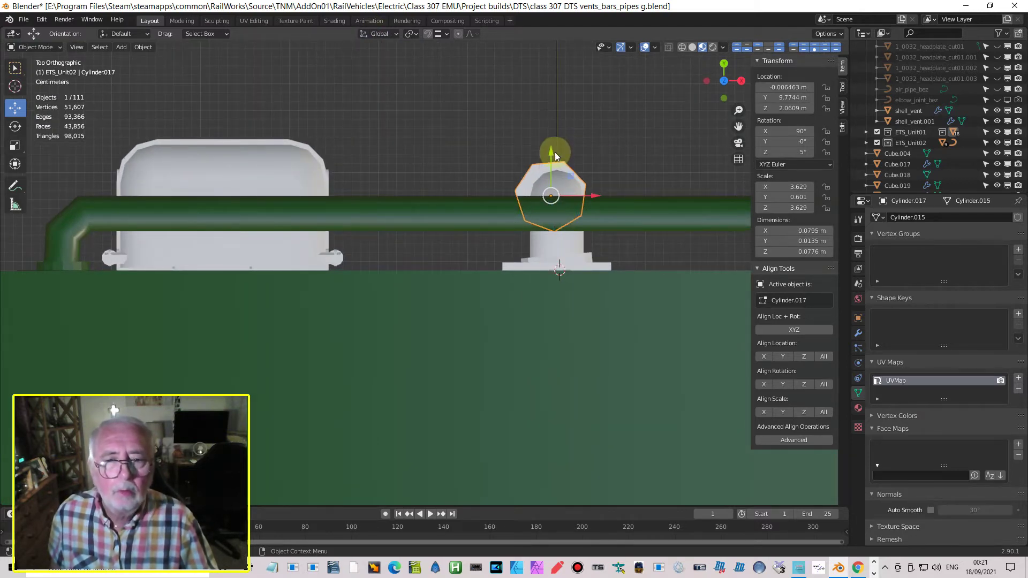
{"action": "mouse_move", "coordinate": [552, 153]}
{"action": "left_mouse_down"}
{"action": "mouse_move", "coordinate": [556, 133]}
{"action": "mouse_move", "coordinate": [554, 148]}
{"action": "left_mouse_up"}
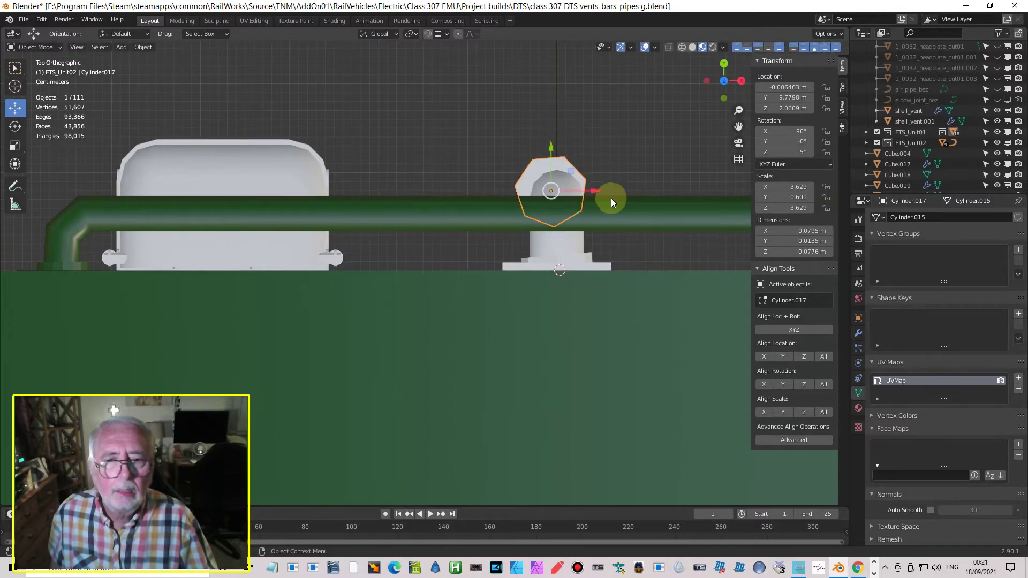
{"action": "left_click_drag", "start_coordinate": [595, 192], "coordinate": [600, 189]}
Step: Straighten the collar nut against the backing plate by resetting its Z rotation
{"action": "left_click", "coordinate": [586, 255]}
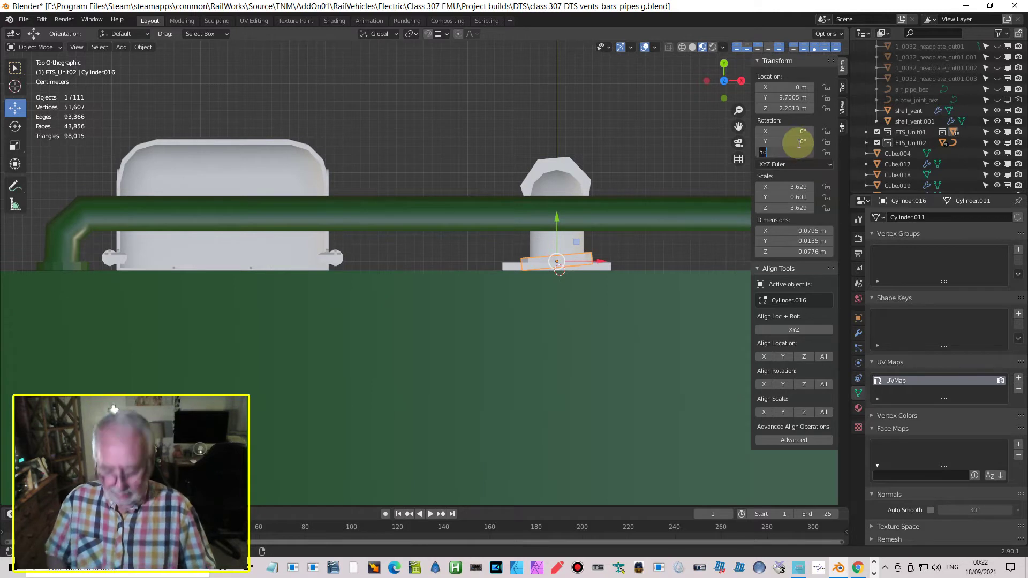
{"action": "key", "text": "Return"}
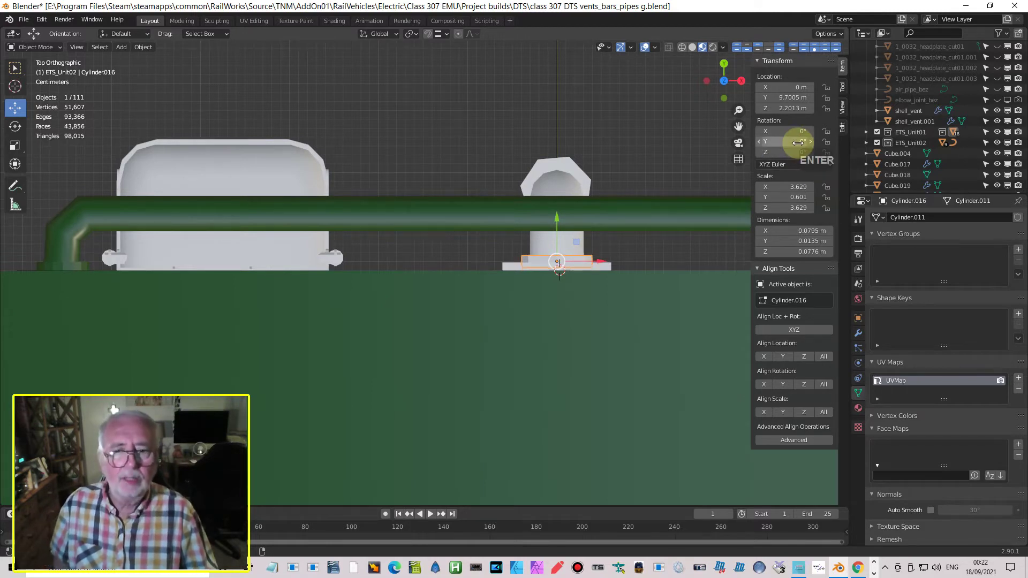
{"action": "left_click", "coordinate": [600, 268]}
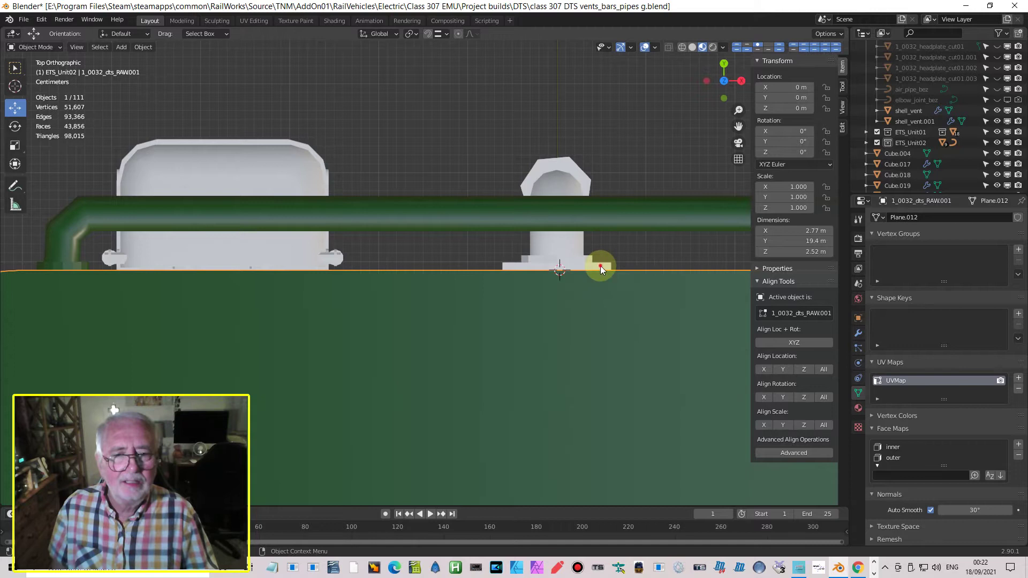
{"action": "left_click", "coordinate": [600, 267]}
Step: Move the lower nut about 0.005 m back towards the cab wall along Y
{"action": "middle_click_drag", "start_coordinate": [629, 253], "coordinate": [343, 232]}
{"action": "middle_click_drag", "start_coordinate": [319, 269], "coordinate": [397, 271]}
{"action": "left_click", "coordinate": [413, 398]}
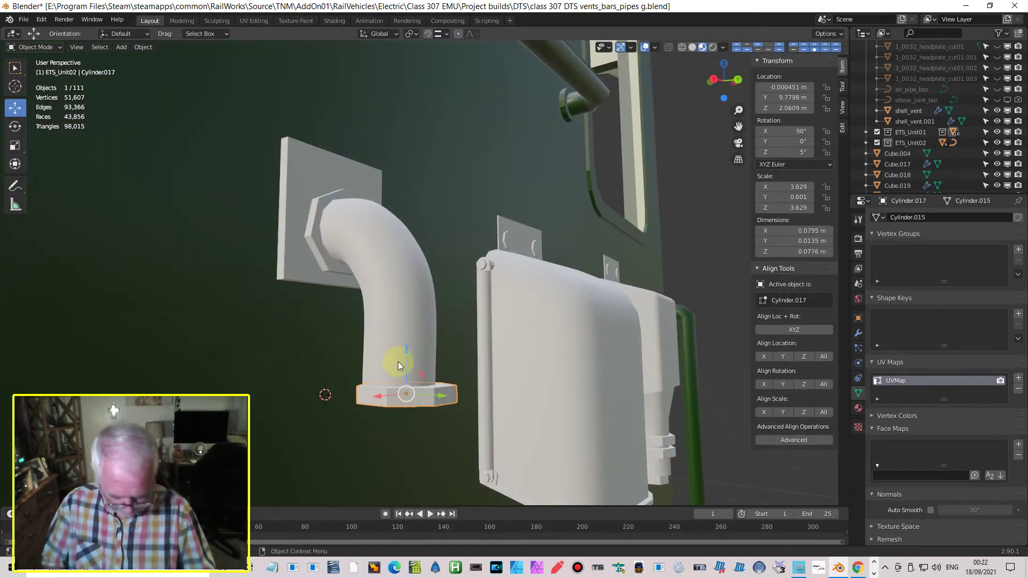
{"action": "key", "text": "KP_7"}
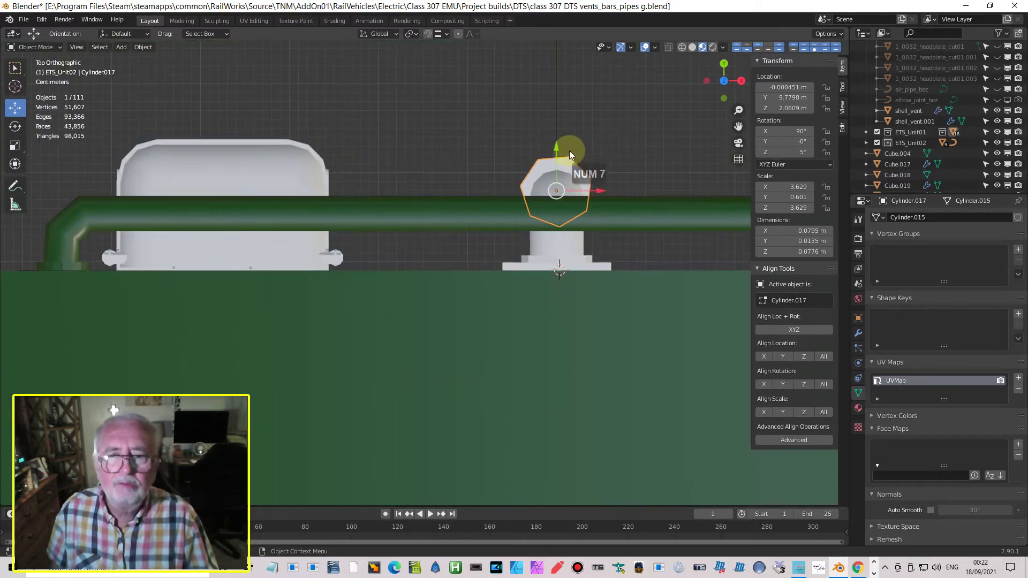
{"action": "left_click_drag", "start_coordinate": [563, 149], "coordinate": [557, 153]}
Step: Raise the lower nut along Z to about 2.0695 m so it sits at the pipe's lower end
{"action": "middle_click_drag", "start_coordinate": [634, 229], "coordinate": [455, 156]}
{"action": "middle_click_drag", "start_coordinate": [456, 265], "coordinate": [405, 334]}
{"action": "scroll", "coordinate": [405, 336], "scroll_direction": "up", "scroll_amount": 3}
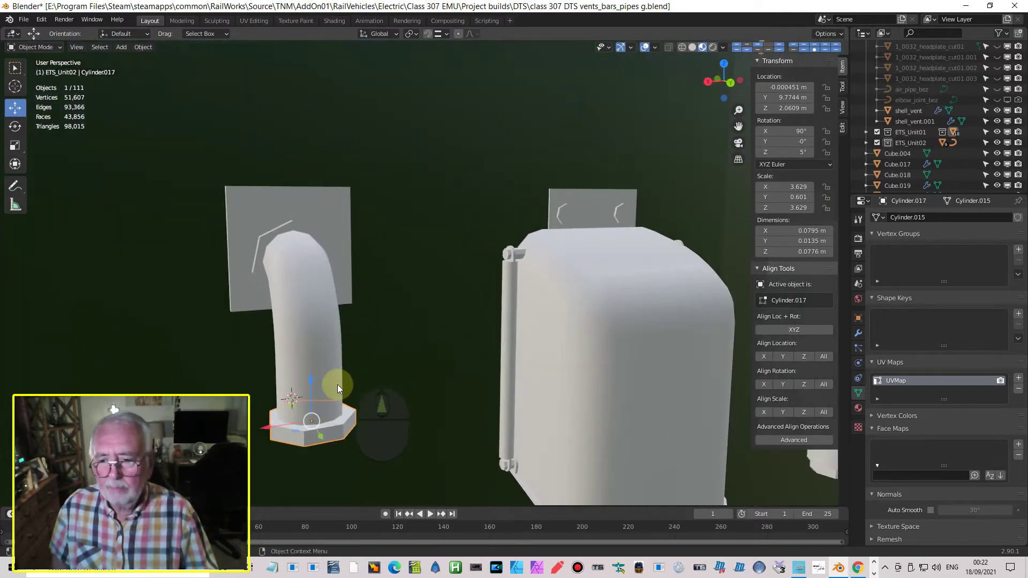
{"action": "left_click_drag", "start_coordinate": [310, 381], "coordinate": [304, 365]}
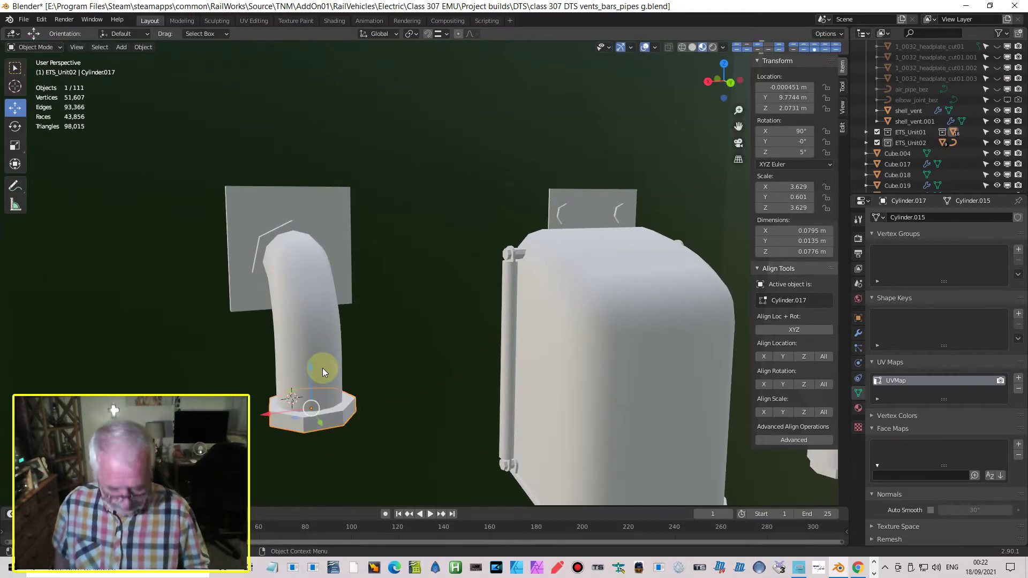
{"action": "key", "text": "ctrl+KP_1"}
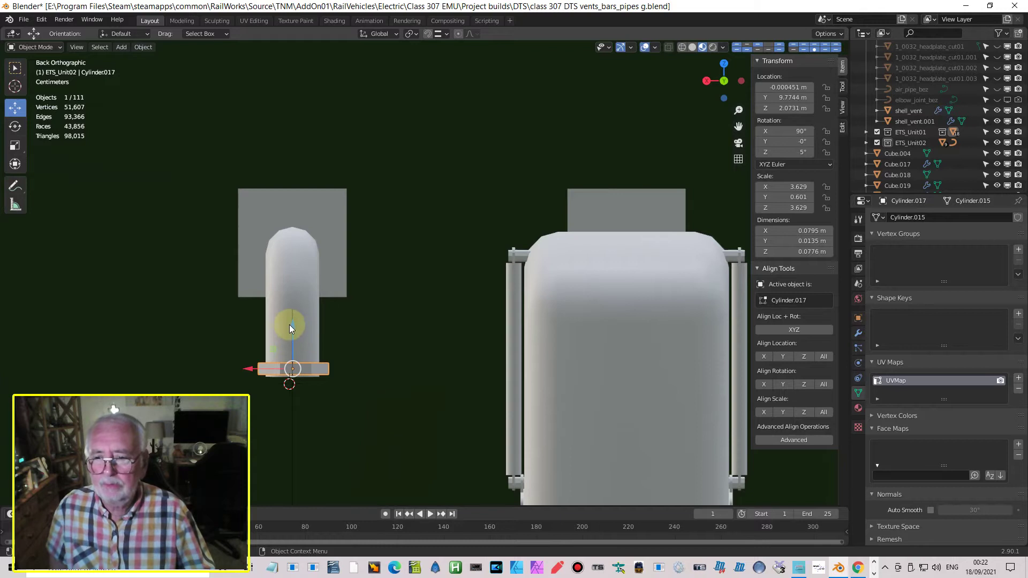
{"action": "left_click_drag", "start_coordinate": [293, 325], "coordinate": [295, 331]}
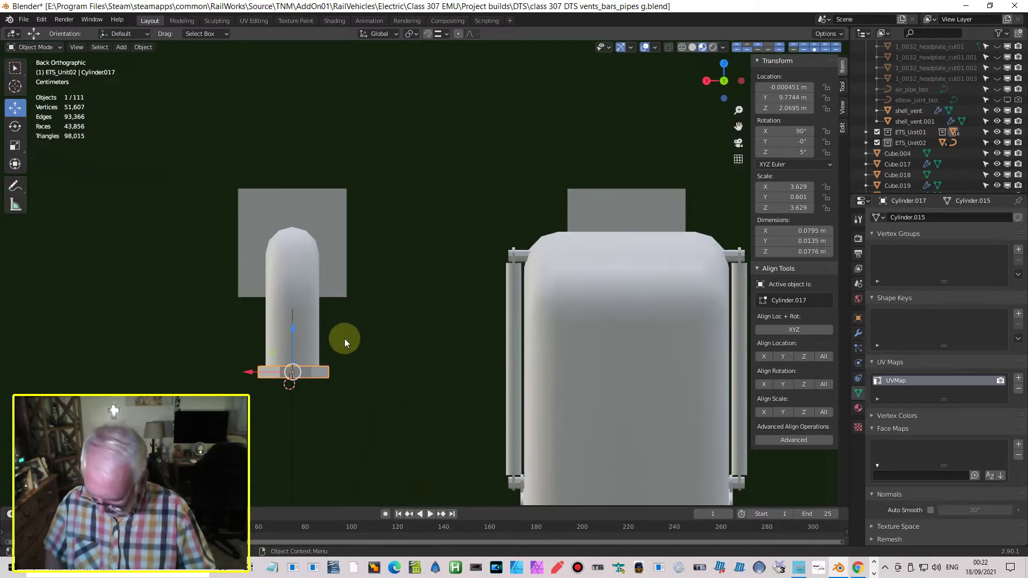
Step: Stretch the lower nut along Z until it is about 0.03 m deep
{"action": "key", "text": "s"}
{"action": "key", "text": "z"}
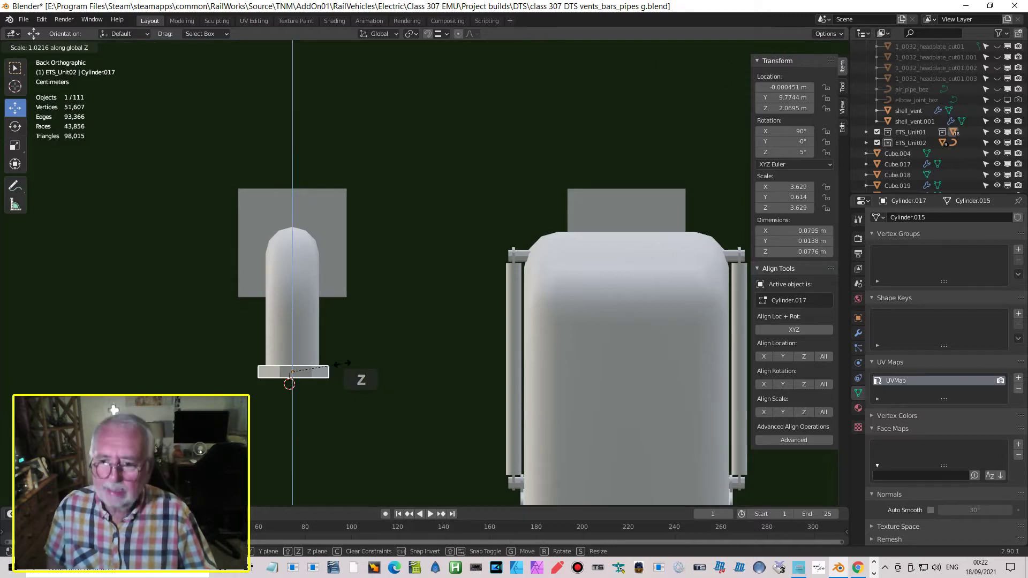
{"action": "left_click", "coordinate": [399, 351]}
Step: Add a Bezier curve at the pipe's lower end and rotate it 90° about X
{"action": "middle_click_drag", "start_coordinate": [373, 378], "coordinate": [396, 358]}
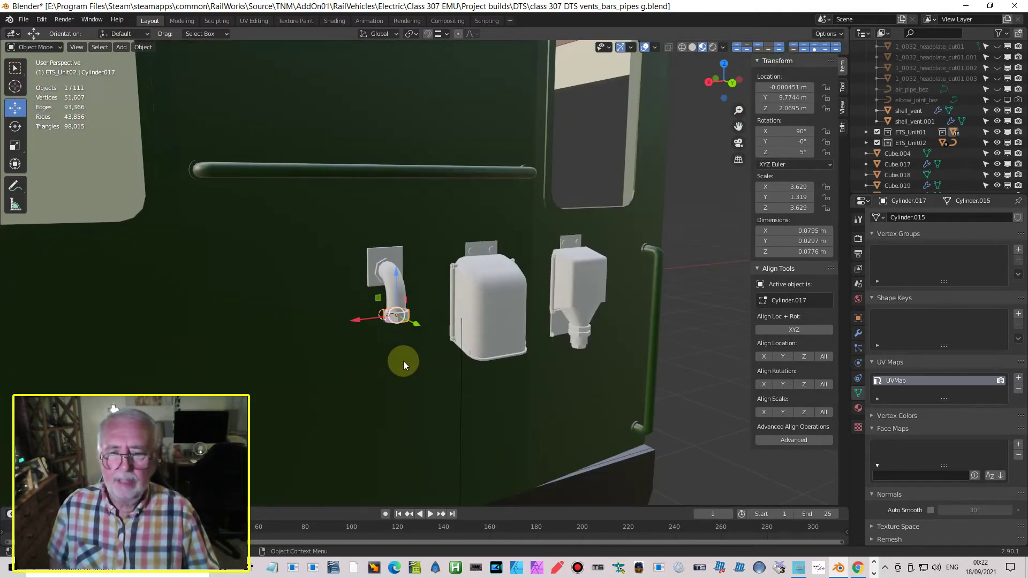
{"action": "key", "text": "ctrl+KP_1"}
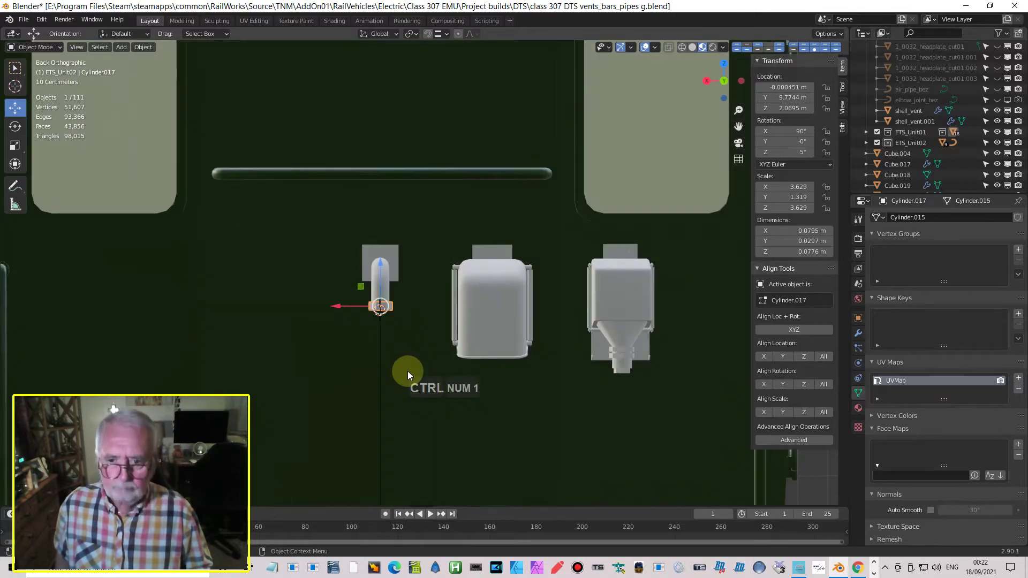
{"action": "scroll", "coordinate": [428, 354], "scroll_direction": "down", "scroll_amount": 2}
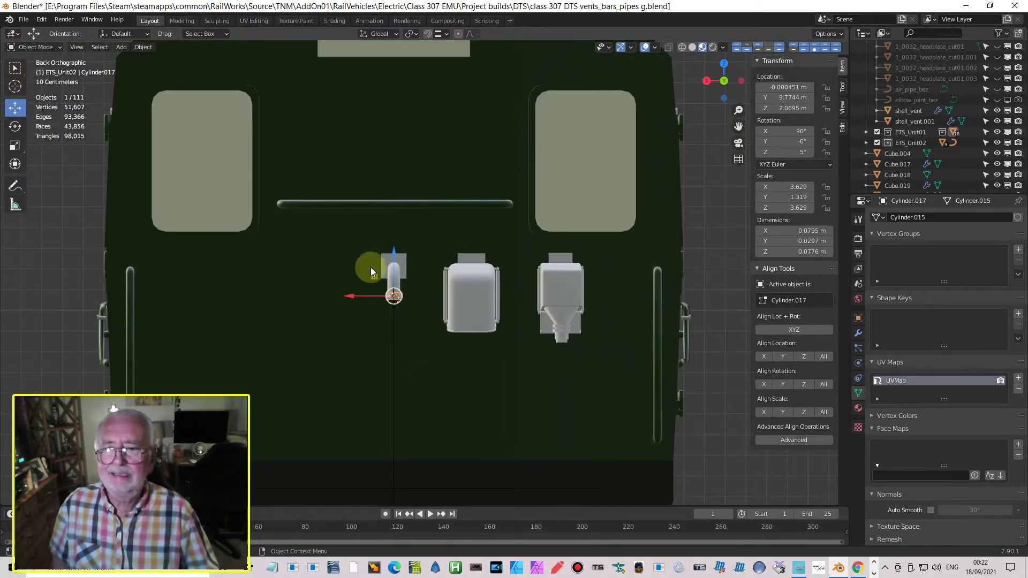
{"action": "left_click", "coordinate": [122, 48]}
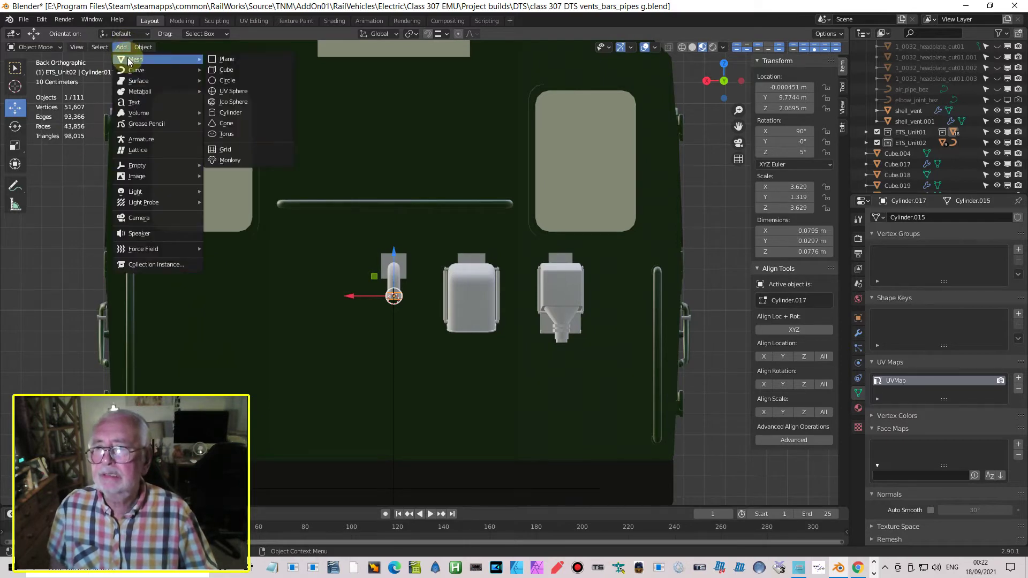
{"action": "mouse_move", "coordinate": [135, 71]}
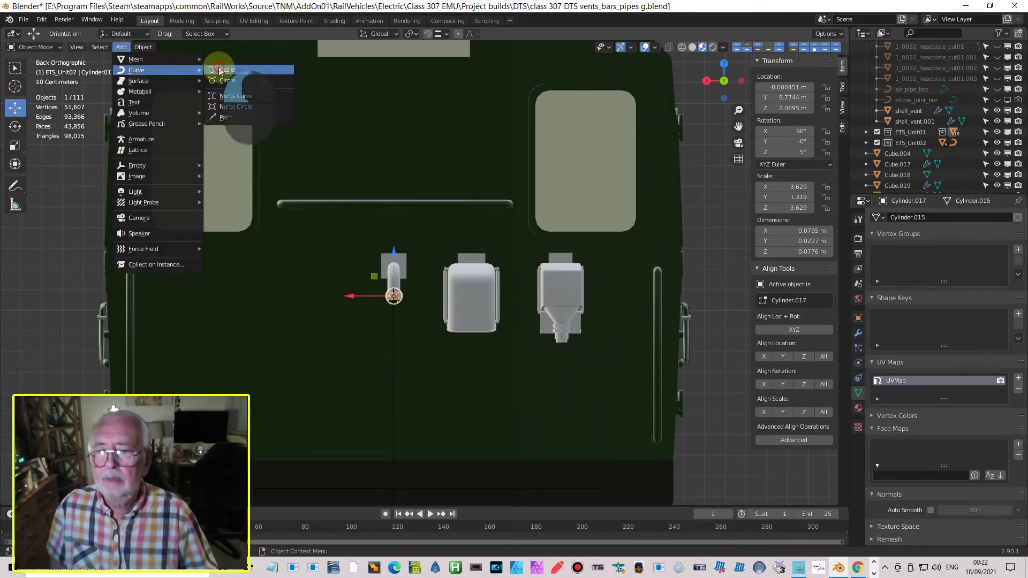
{"action": "left_click", "coordinate": [217, 67]}
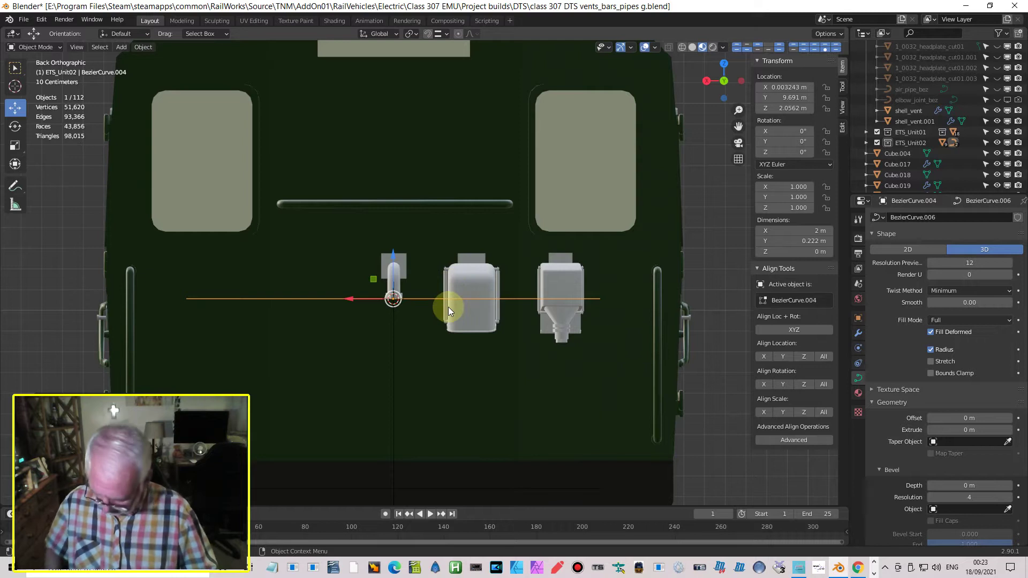
{"action": "key", "text": "r"}
{"action": "key", "text": "x"}
{"action": "key", "text": "9"}
{"action": "key", "text": "0"}
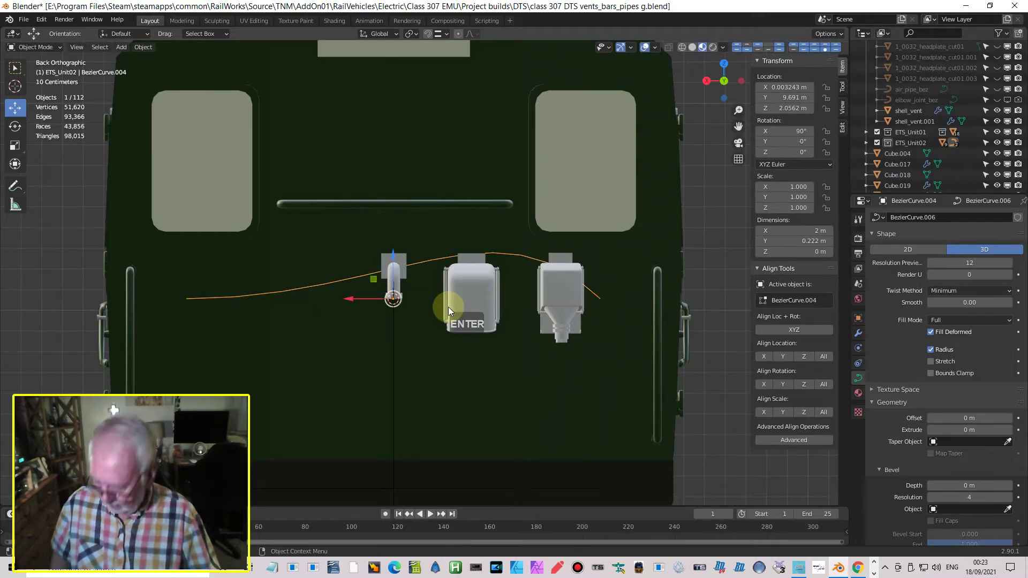
Step: Shrink the handles of both end control points of the new Bezier curve to short stubs
{"action": "key", "text": "Tab"}
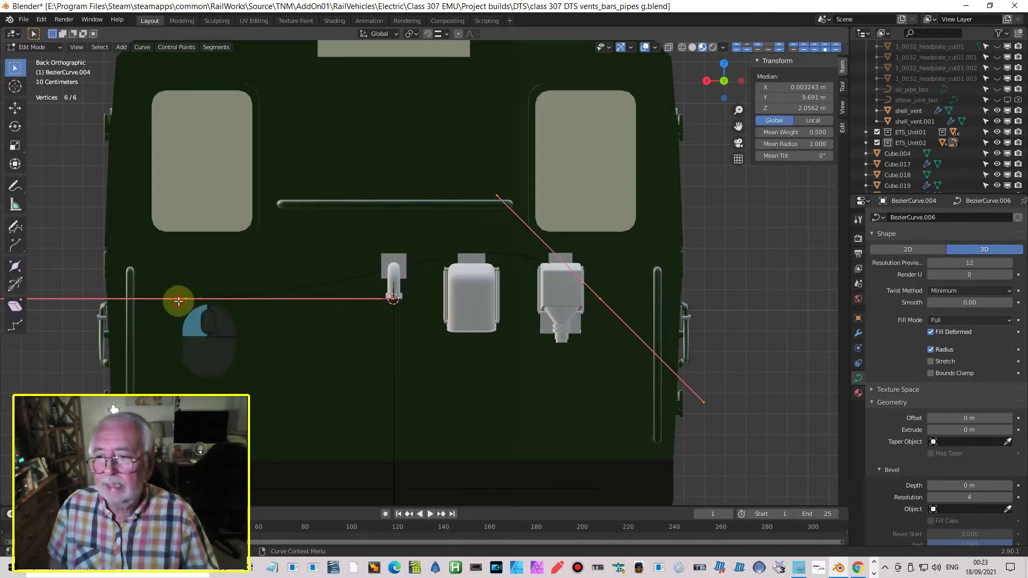
{"action": "left_click", "coordinate": [182, 298]}
{"action": "key", "text": "s"}
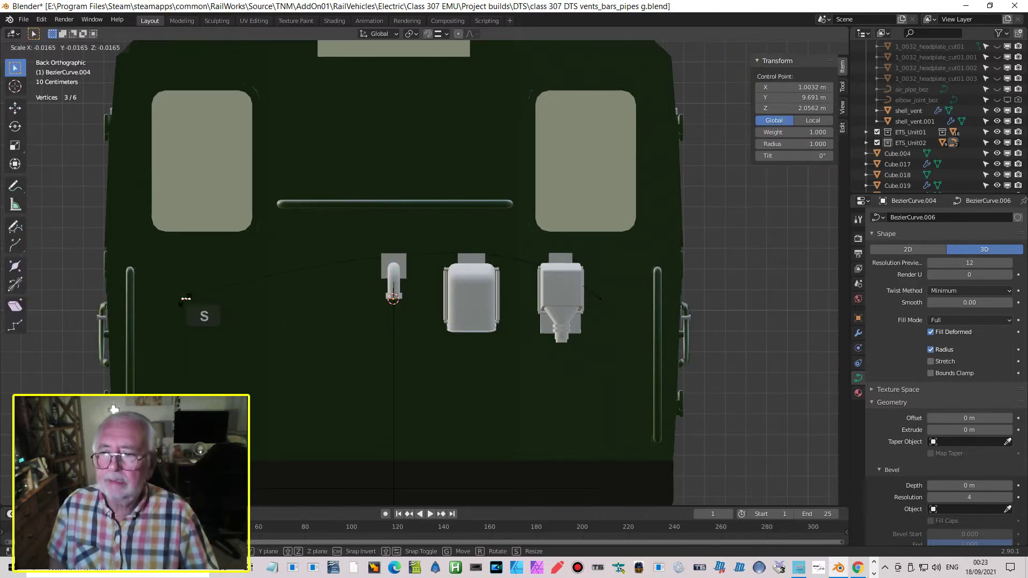
{"action": "left_click", "coordinate": [187, 298]}
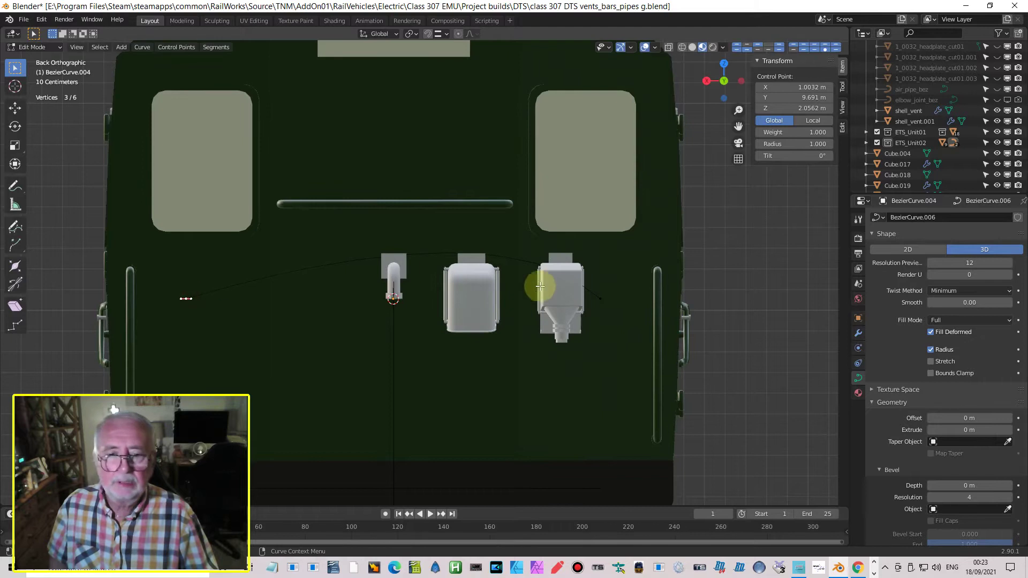
{"action": "left_click", "coordinate": [600, 298]}
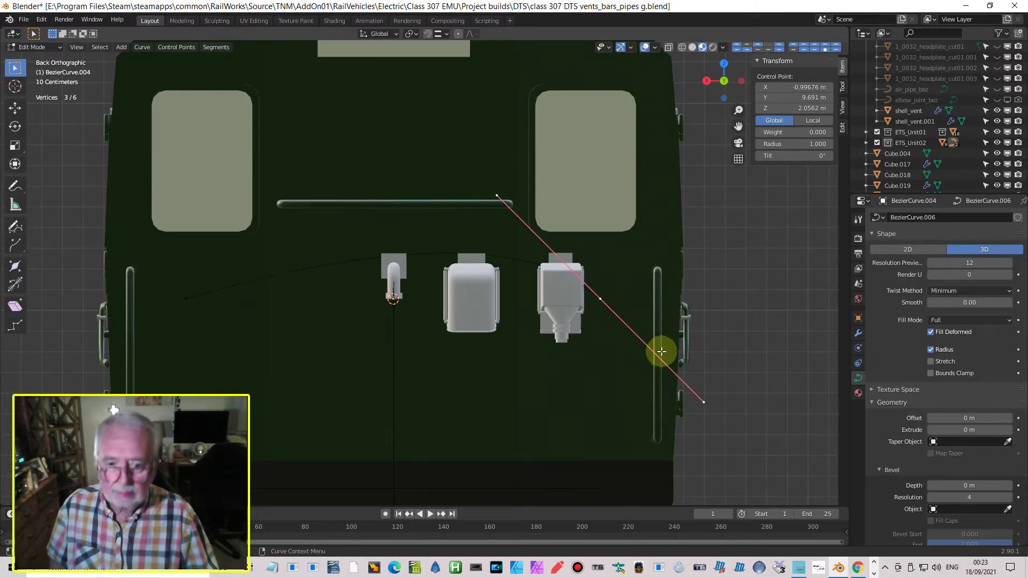
{"action": "key", "text": "s"}
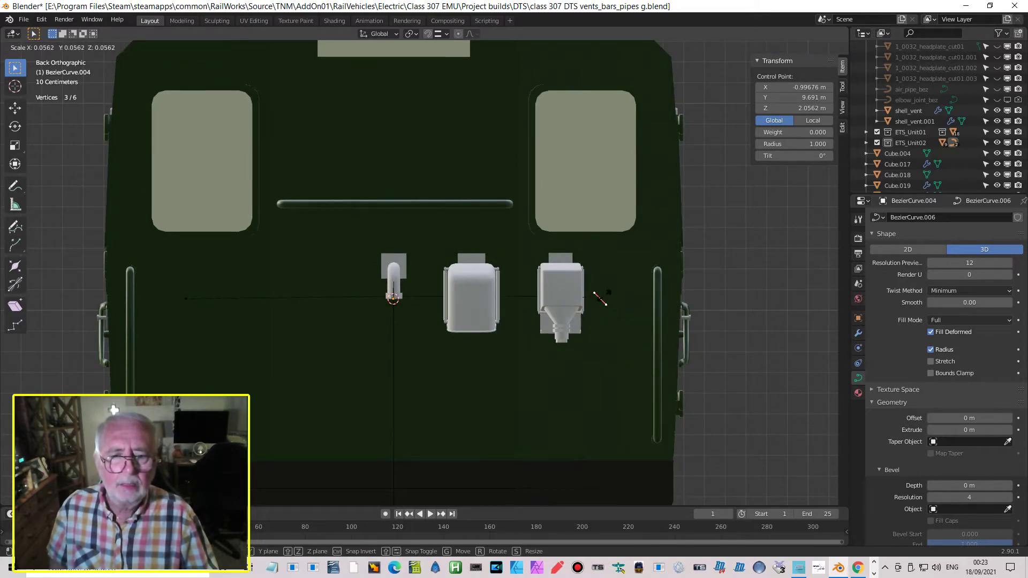
{"action": "left_click", "coordinate": [604, 291]}
Step: Move one curve end to the pipe's lower nut and the other to about X -0.446 m, Z 1.495 m below the units
{"action": "left_click", "coordinate": [186, 303]}
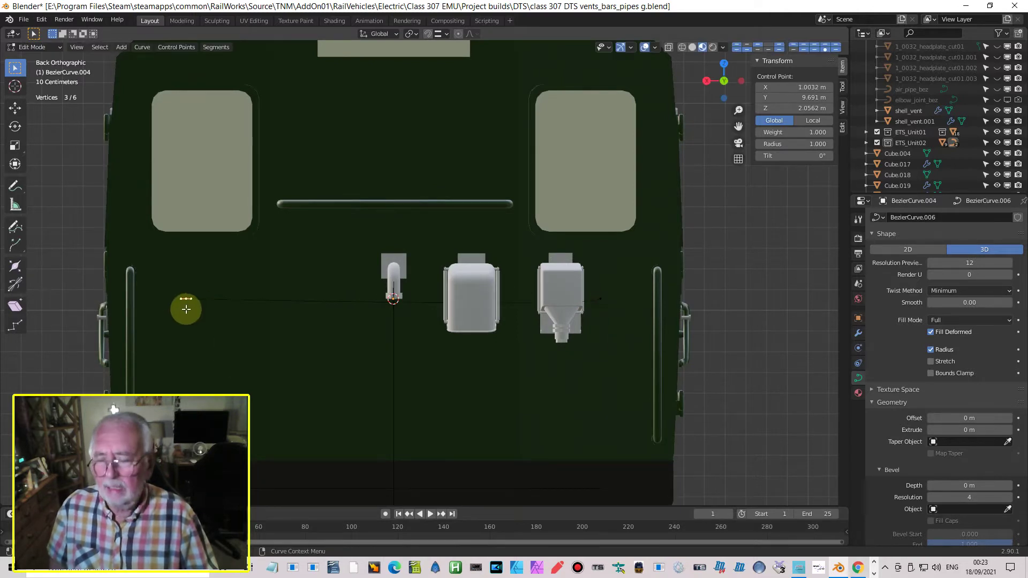
{"action": "key", "text": "g"}
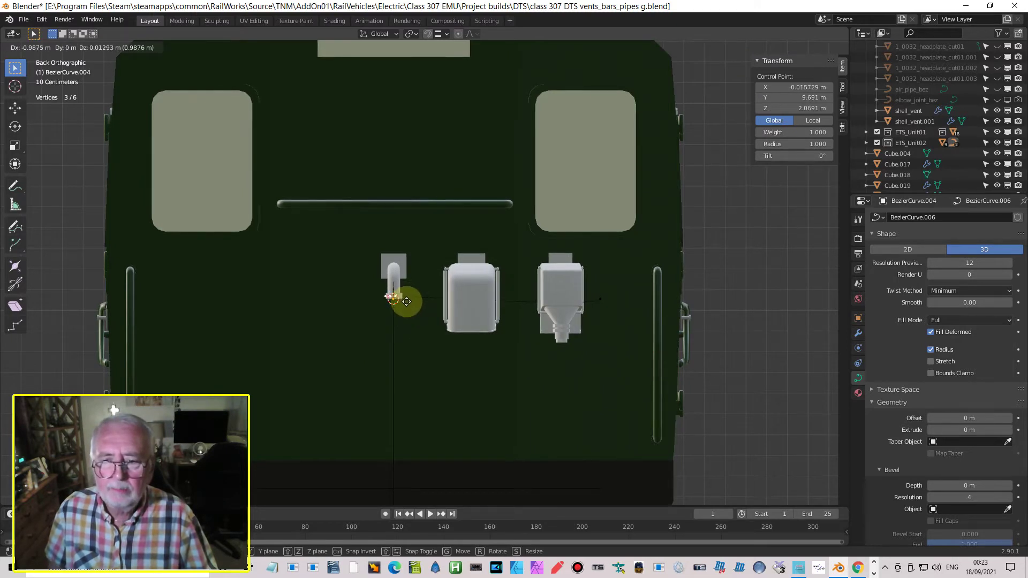
{"action": "left_click", "coordinate": [407, 301]}
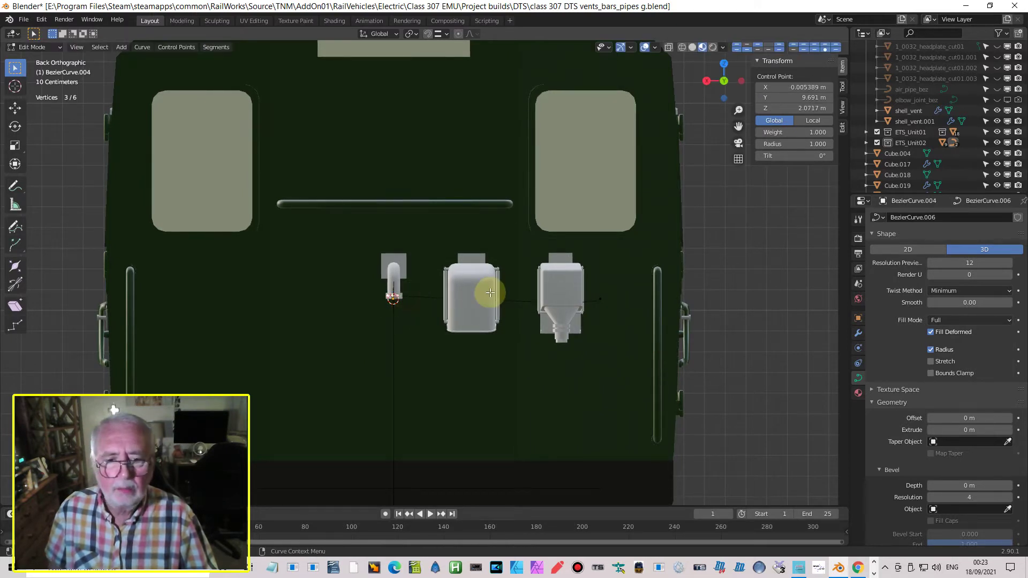
{"action": "left_click", "coordinate": [627, 288]}
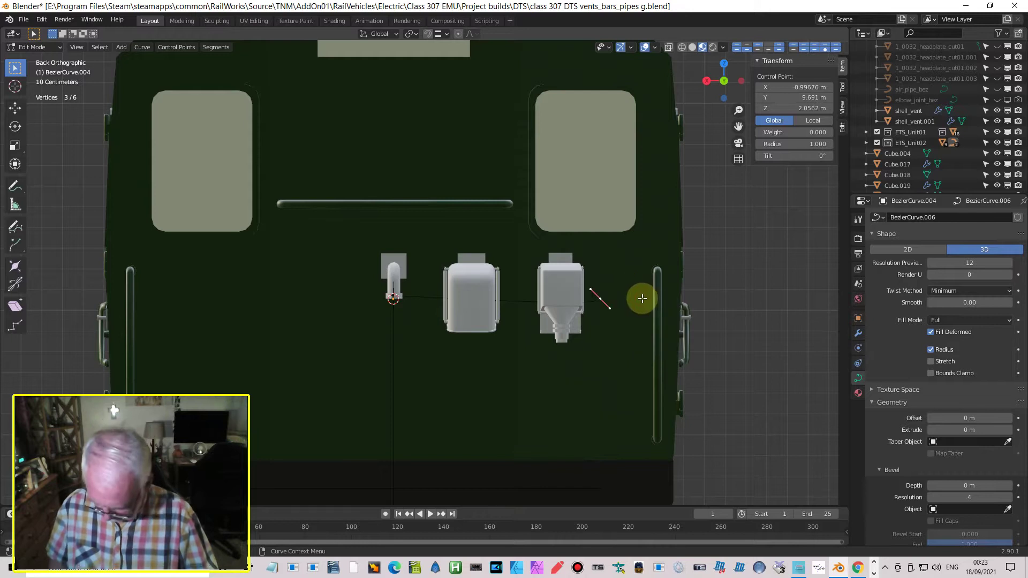
{"action": "key", "text": "g"}
{"action": "left_click", "coordinate": [518, 412]}
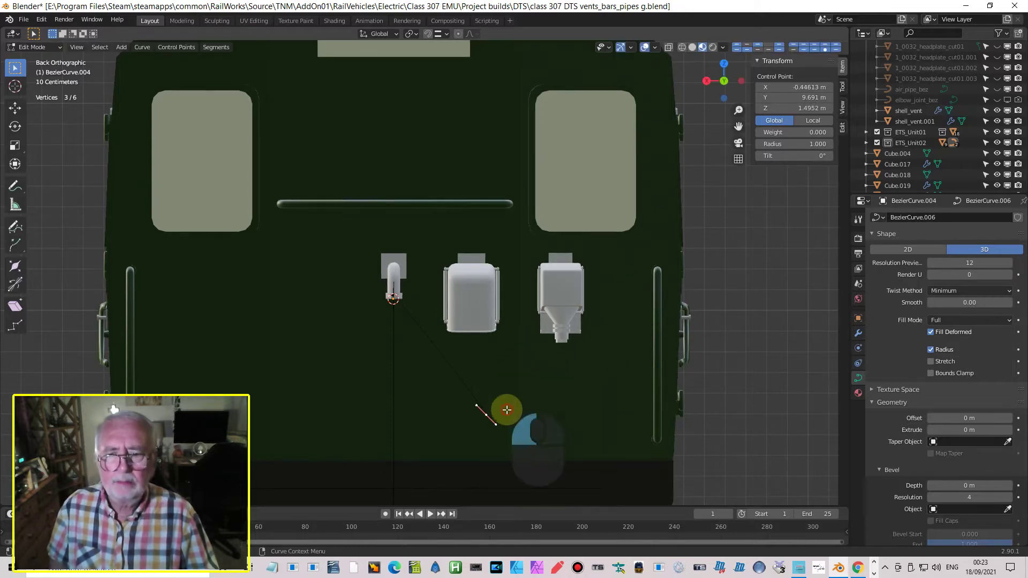
Step: Centre the curve's end point in the lower nut at about Z 2.067 m and rotate its handles about 90° to vertical
{"action": "scroll", "coordinate": [448, 348], "scroll_direction": "up", "scroll_amount": 5}
{"action": "middle_click_drag", "start_coordinate": [368, 333], "coordinate": [523, 236], "text": "shift"}
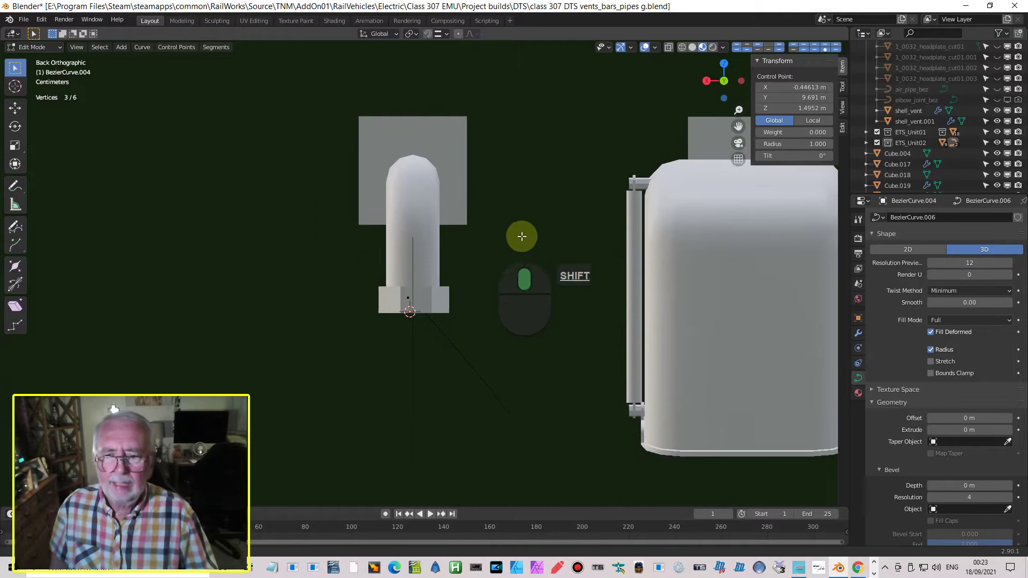
{"action": "scroll", "coordinate": [441, 280], "scroll_direction": "up", "scroll_amount": 2}
{"action": "scroll", "coordinate": [442, 280], "scroll_direction": "up", "scroll_amount": 3}
{"action": "left_click", "coordinate": [455, 274]}
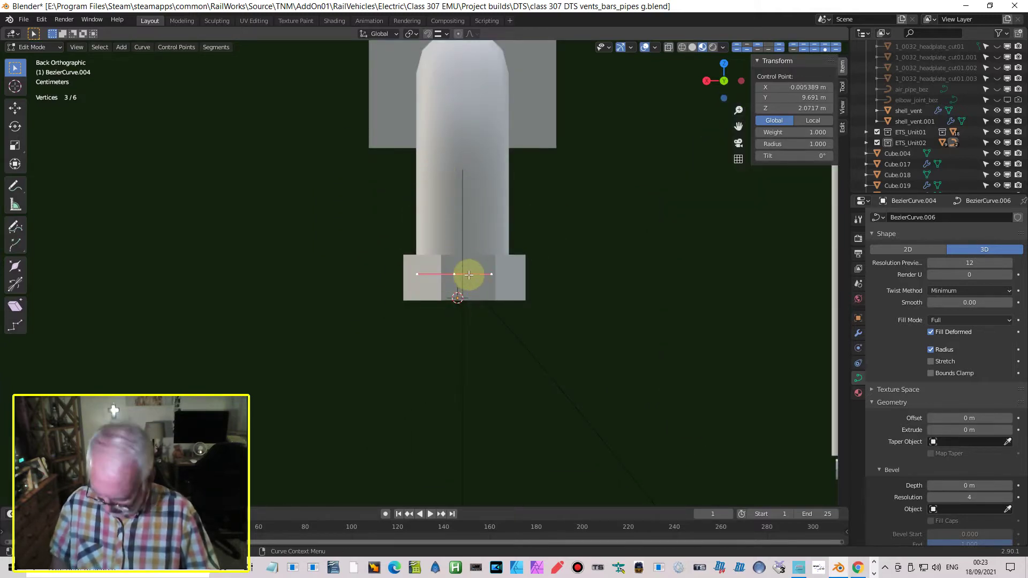
{"action": "key", "text": "g"}
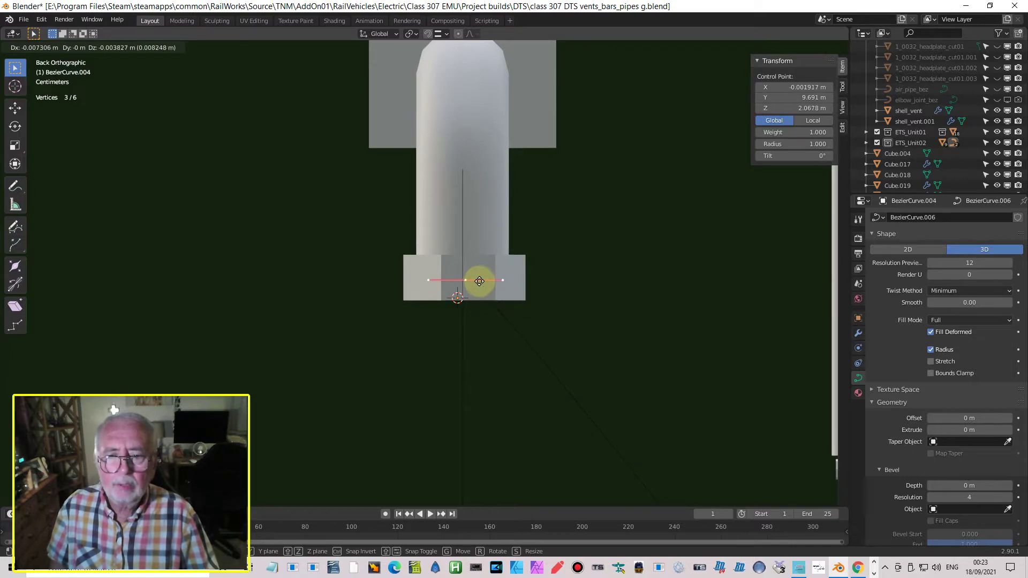
{"action": "left_click", "coordinate": [478, 282]}
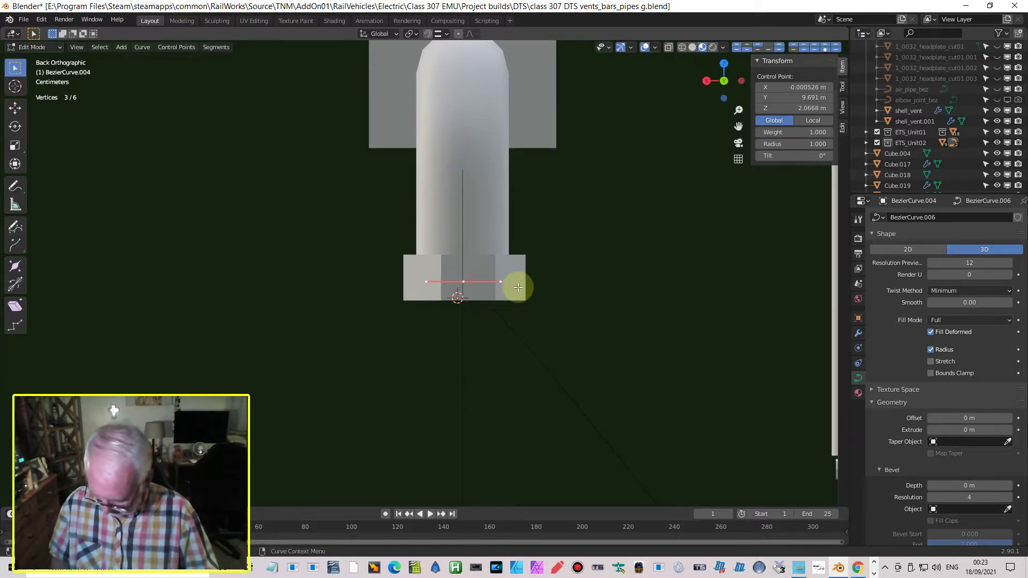
{"action": "key", "text": "r"}
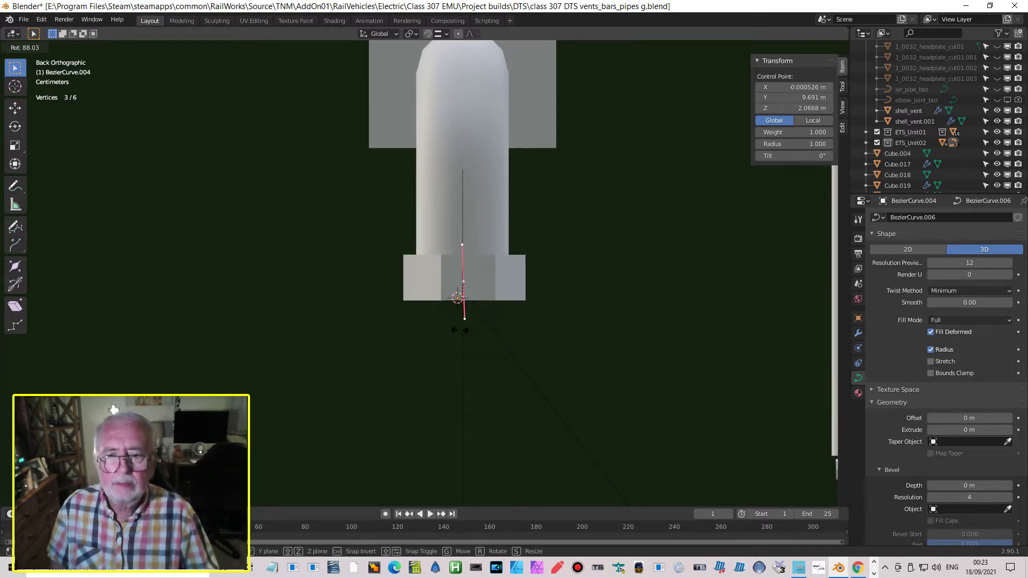
{"action": "key", "text": "shift"}
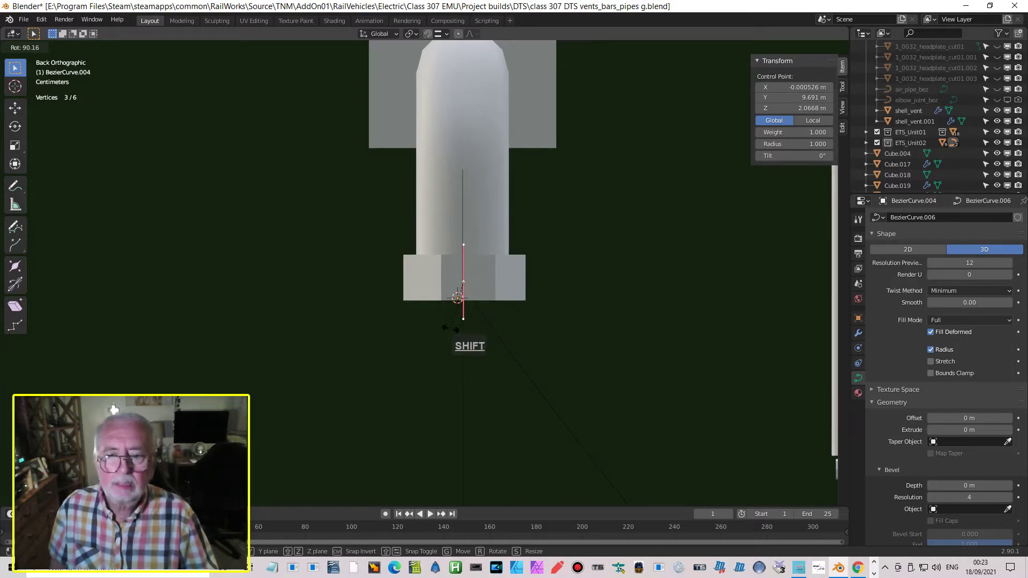
{"action": "left_click", "coordinate": [482, 338]}
Step: Lower the curve's other end point to about X -0.431 m, Z 1.328 m and rotate its handles to horizontal
{"action": "scroll", "coordinate": [509, 351], "scroll_direction": "down", "scroll_amount": 6}
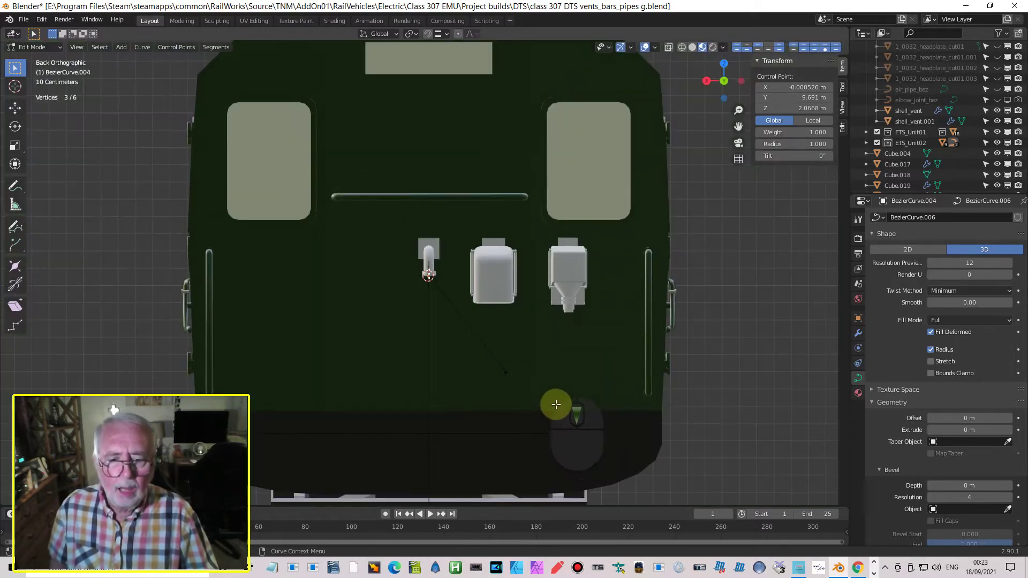
{"action": "left_click", "coordinate": [514, 378]}
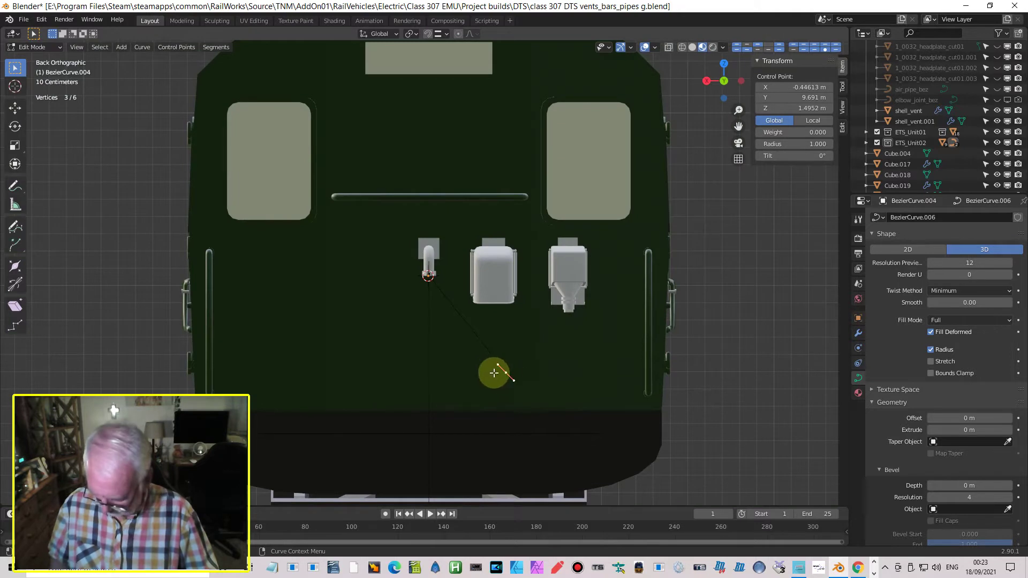
{"action": "key", "text": "r"}
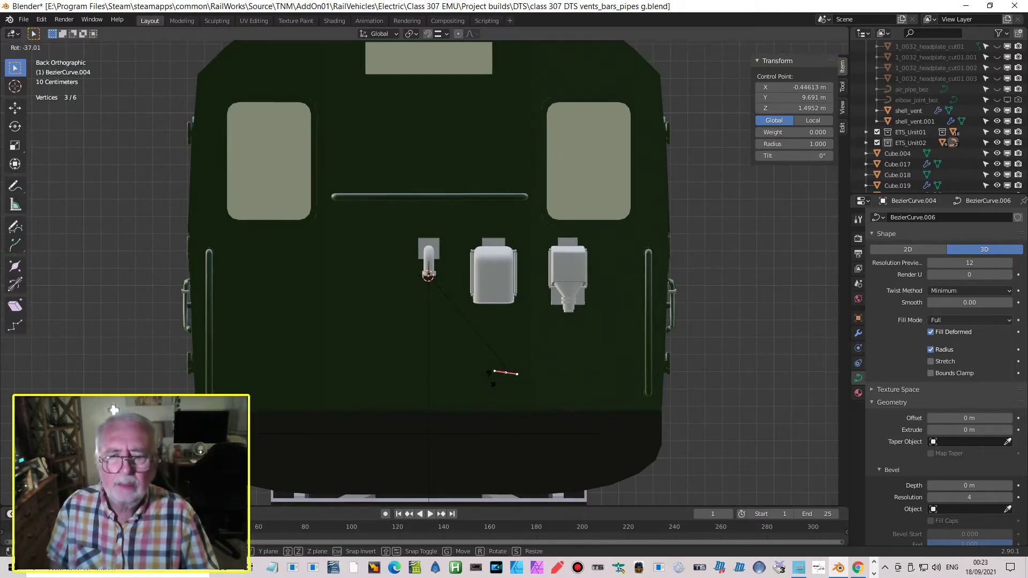
{"action": "left_click", "coordinate": [522, 360]}
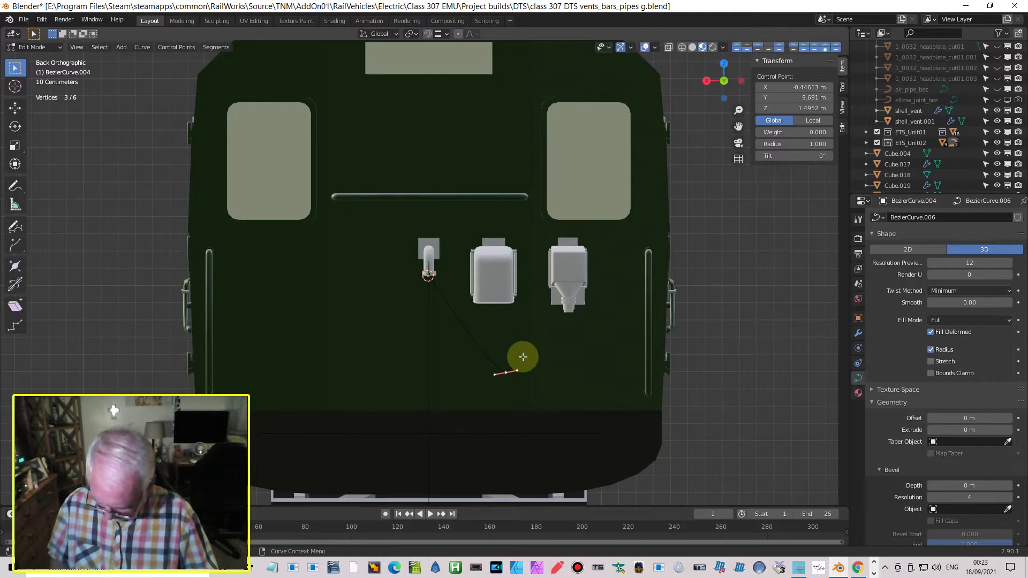
{"action": "key", "text": "g"}
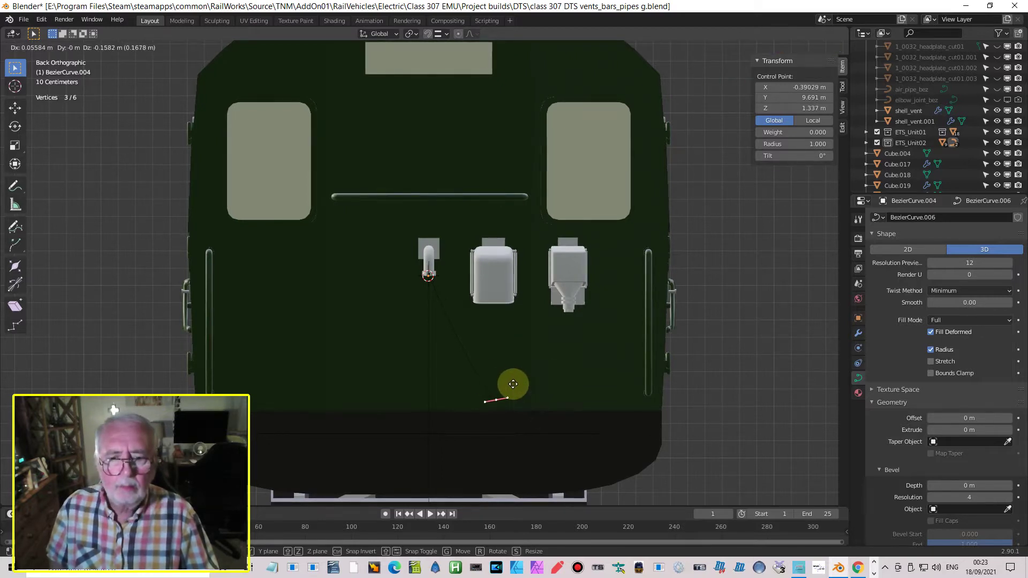
{"action": "left_click", "coordinate": [521, 387]}
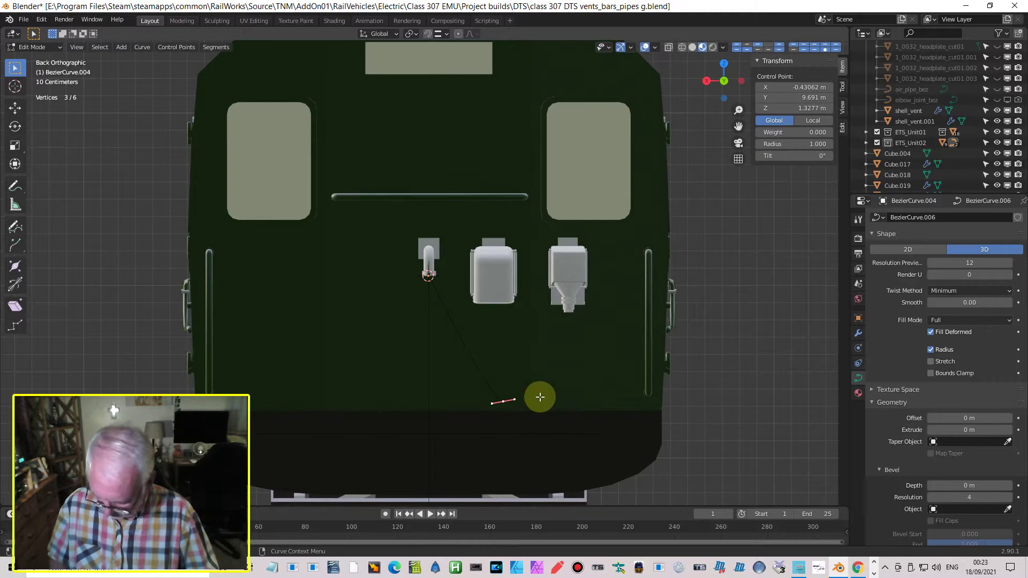
{"action": "key", "text": "r"}
{"action": "left_click", "coordinate": [557, 362]}
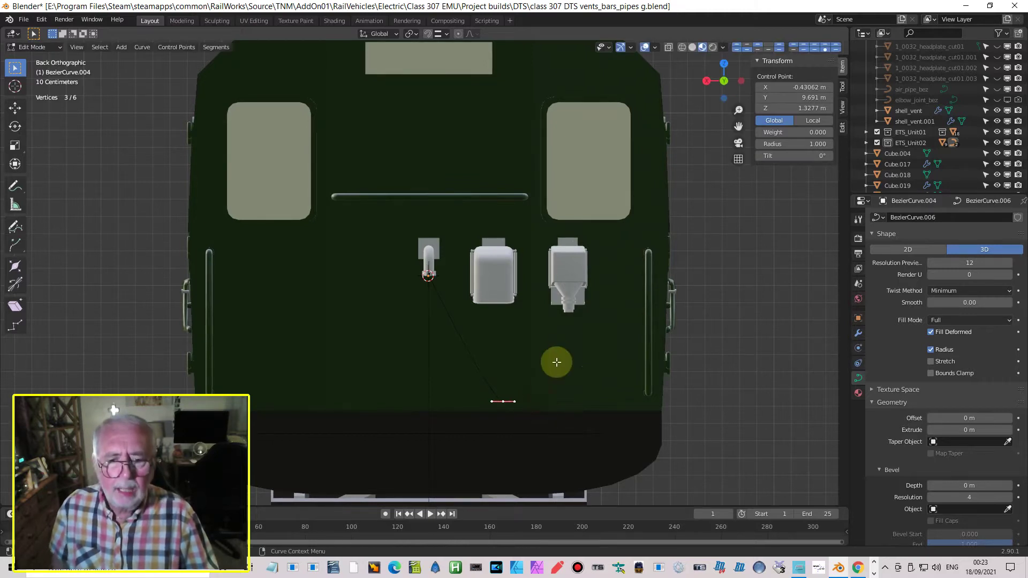
Step: Extend the curve with a new point at the lower end of the ETS plug and shorten its handles
{"action": "right_click", "coordinate": [568, 311], "text": "ctrl"}
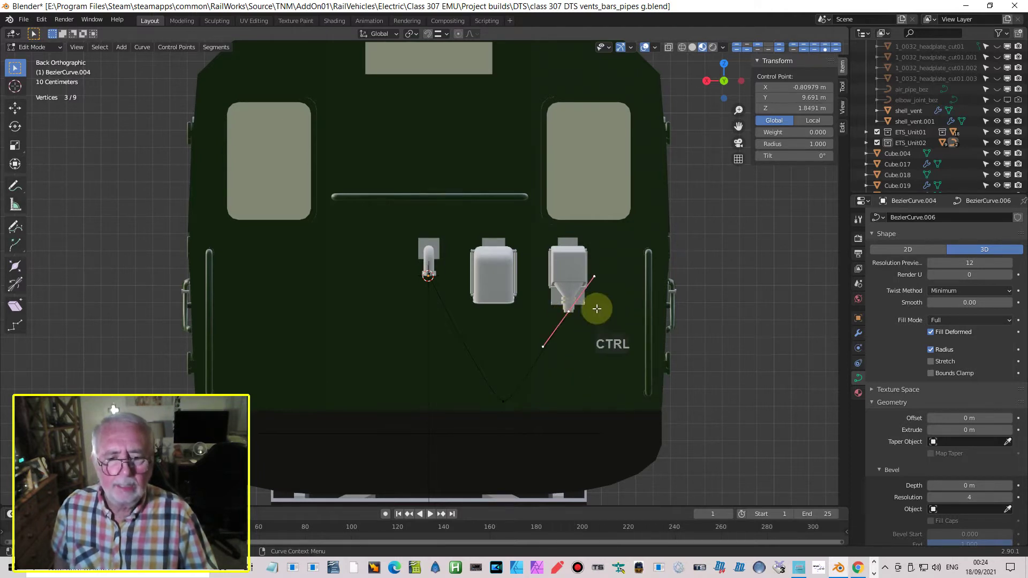
{"action": "key", "text": "s"}
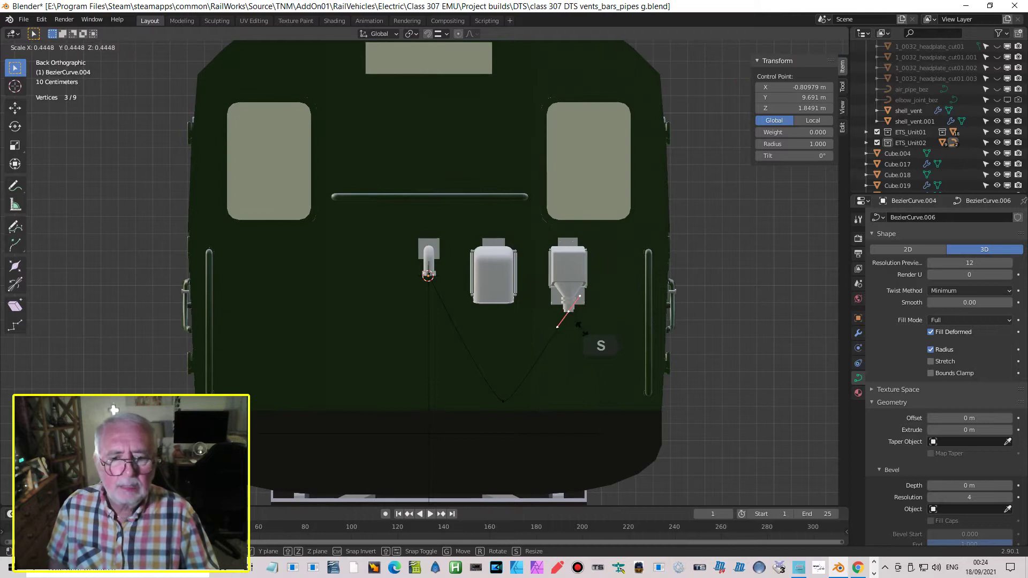
{"action": "left_click", "coordinate": [576, 317]}
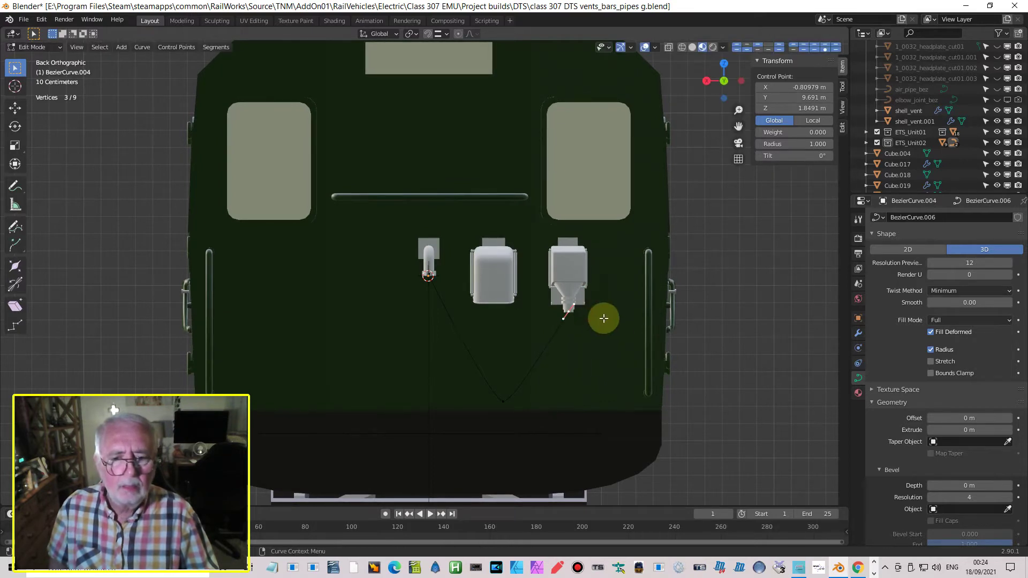
Step: Rotate the handles of the curve point at the plug by about -35° so they stand vertical
{"action": "scroll", "coordinate": [602, 316], "scroll_direction": "up", "scroll_amount": 4}
{"action": "right_click", "coordinate": [431, 239]}
{"action": "left_click", "coordinate": [430, 240]}
{"action": "middle_click_drag", "start_coordinate": [494, 248], "coordinate": [270, 202], "text": "shift"}
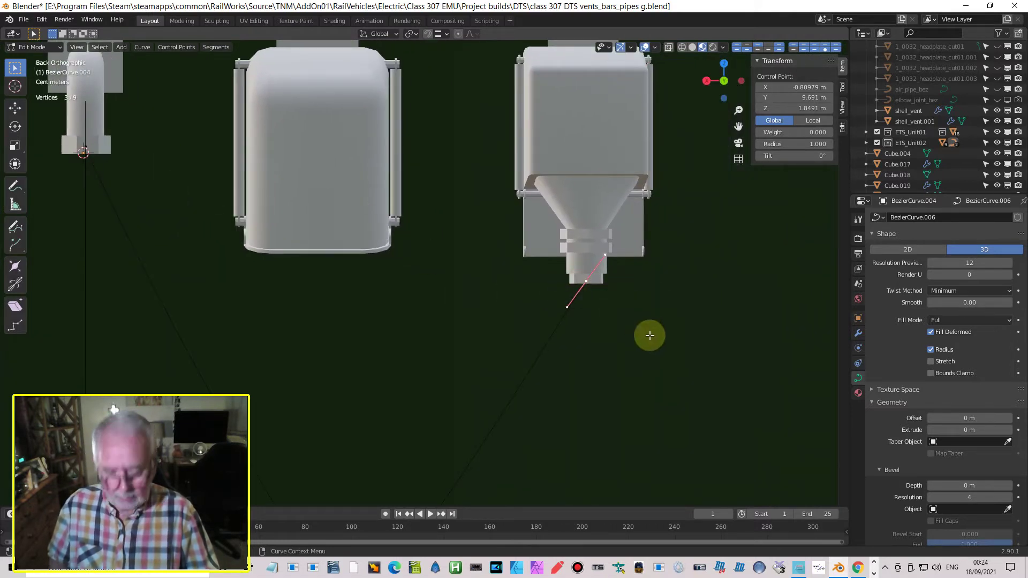
{"action": "key", "text": "r"}
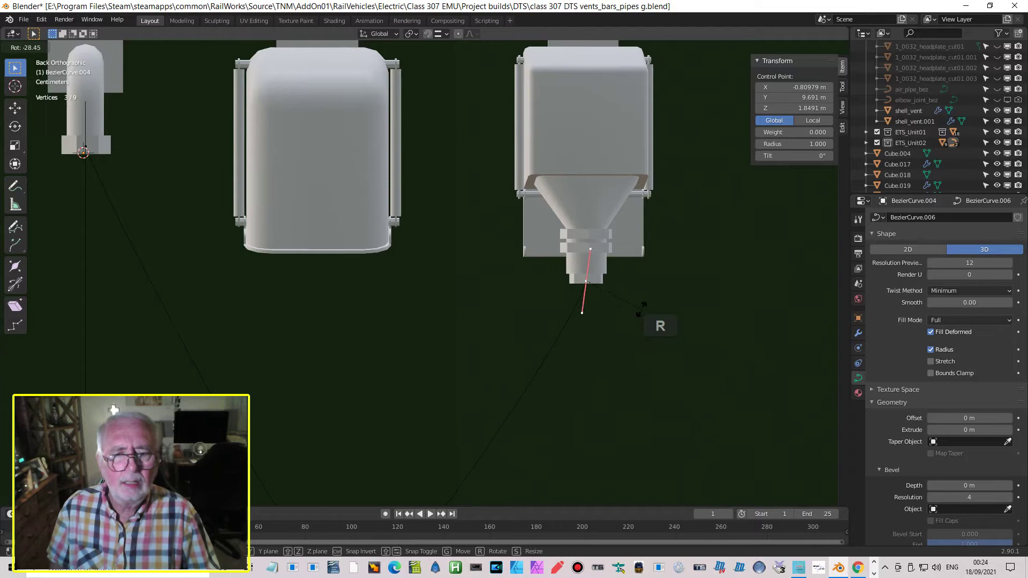
{"action": "left_click", "coordinate": [639, 299]}
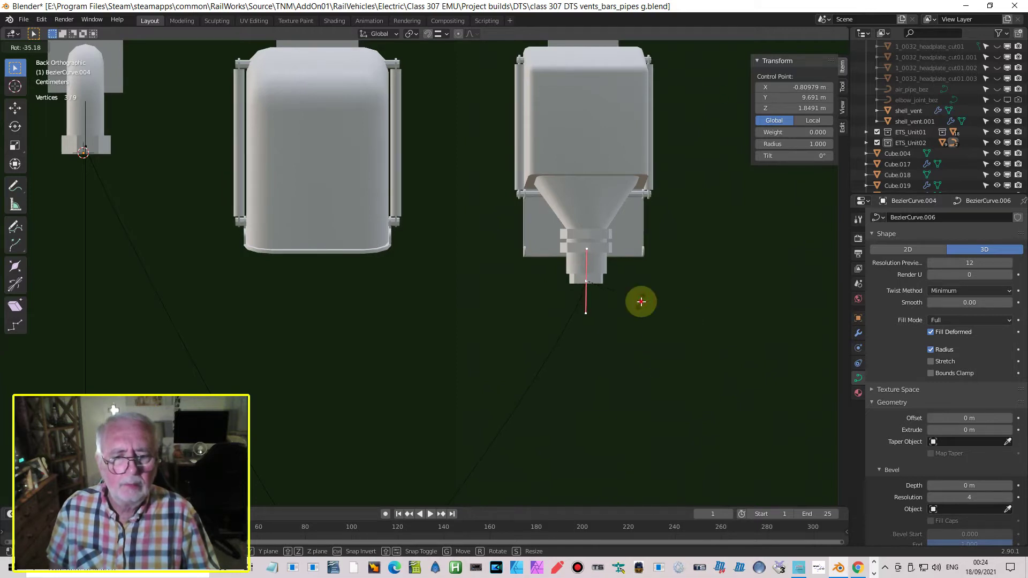
Step: Scale the handles of the curve's lowest point about 7 times along X to form a rounded hanging loop
{"action": "scroll", "coordinate": [555, 339], "scroll_direction": "down", "scroll_amount": 4}
{"action": "left_click", "coordinate": [389, 432]}
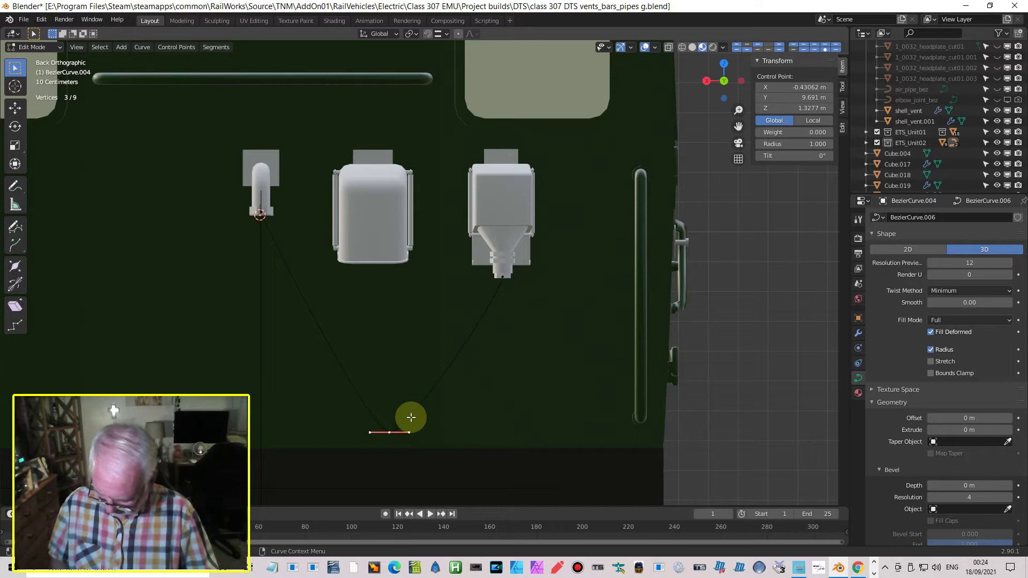
{"action": "key", "text": "s"}
{"action": "key", "text": "x"}
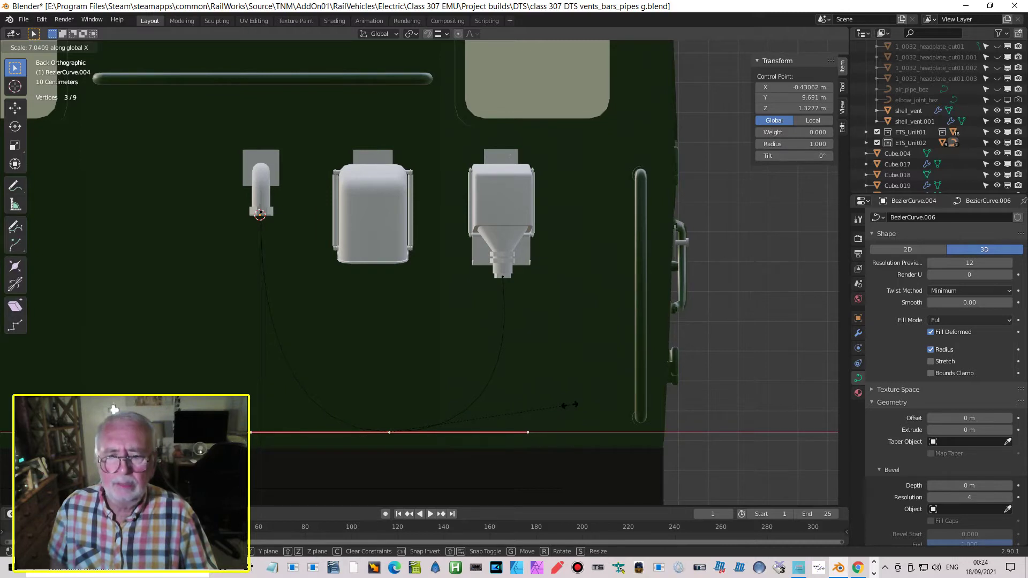
{"action": "left_click", "coordinate": [569, 405]}
Step: Move the lowest point's plug-side handle along X to about -0.834 m and set the curve's bevel depth to 0.02 m
{"action": "left_click", "coordinate": [527, 432]}
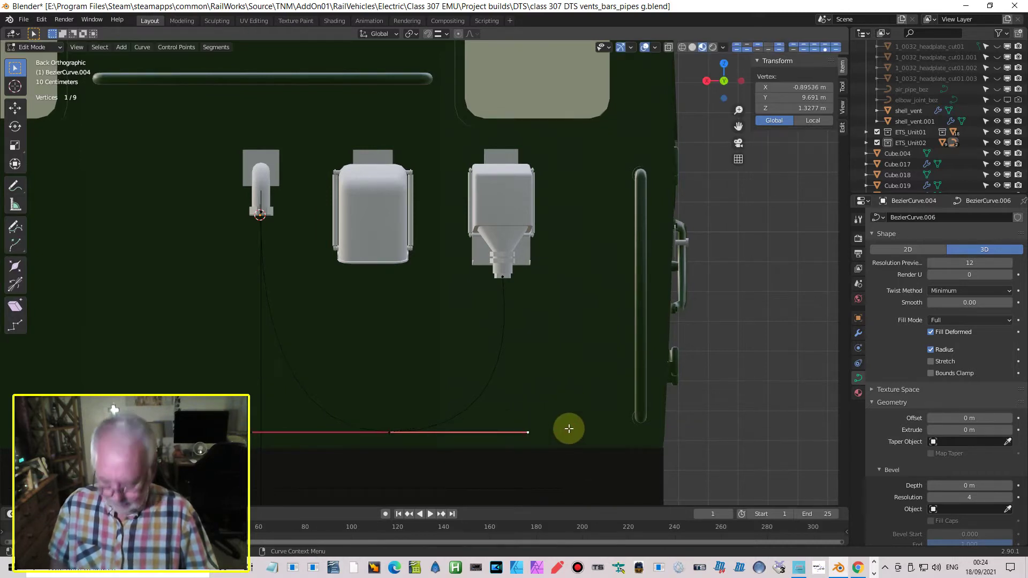
{"action": "key", "text": "g"}
{"action": "key", "text": "x"}
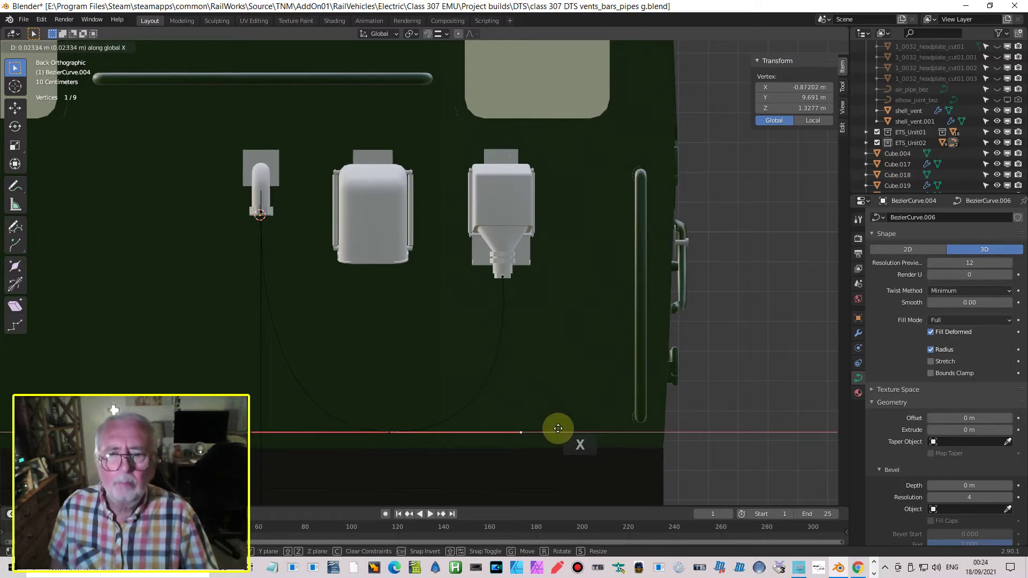
{"action": "left_click", "coordinate": [550, 429]}
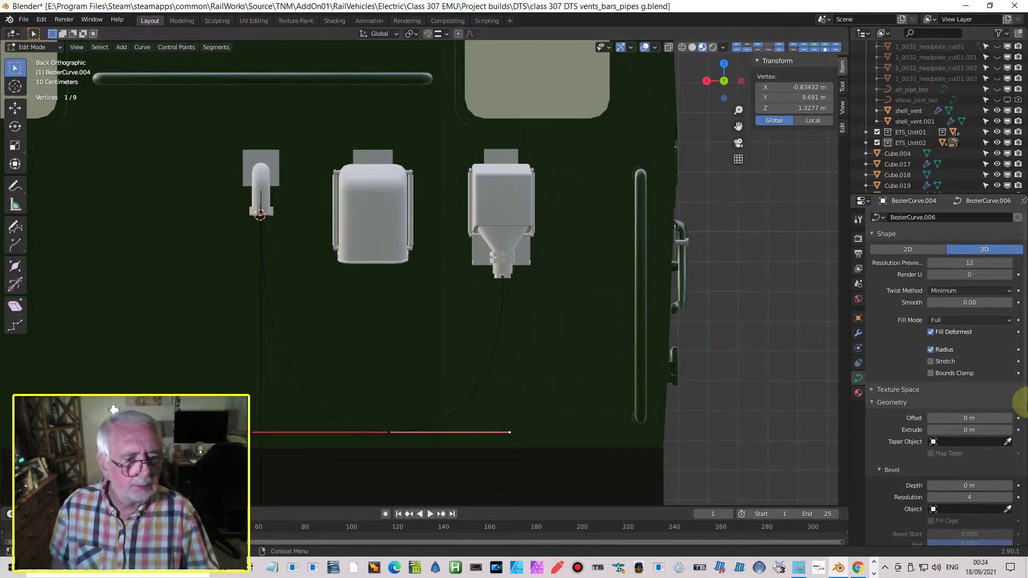
{"action": "left_click_drag", "start_coordinate": [1002, 487], "coordinate": [1011, 486]}
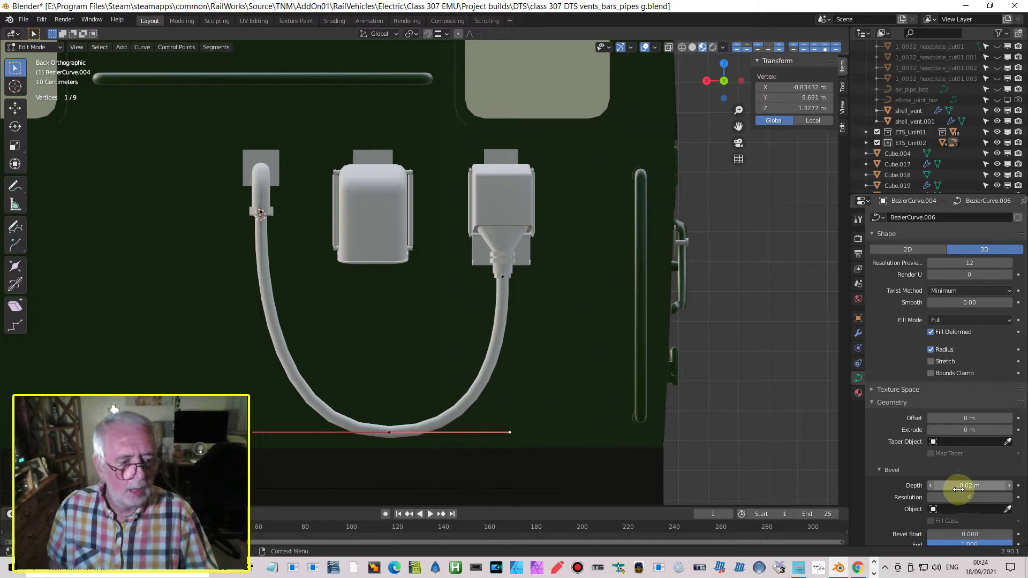
Step: Try a bevel depth of 0.03 m on the cable curve and return it to 0.02 m
{"action": "left_click", "coordinate": [982, 486]}
{"action": "key", "text": "Return"}
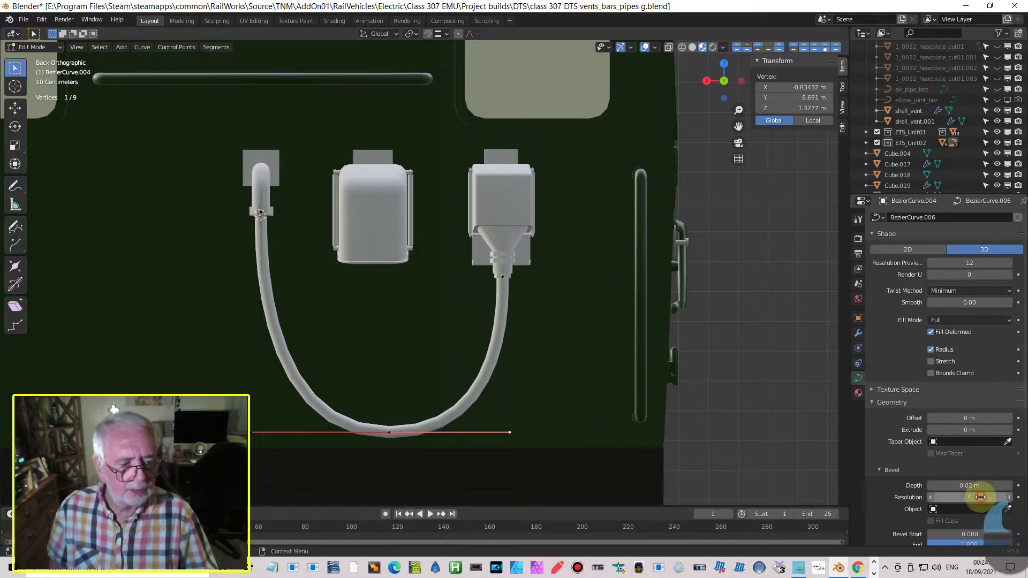
{"action": "left_click", "coordinate": [1008, 485]}
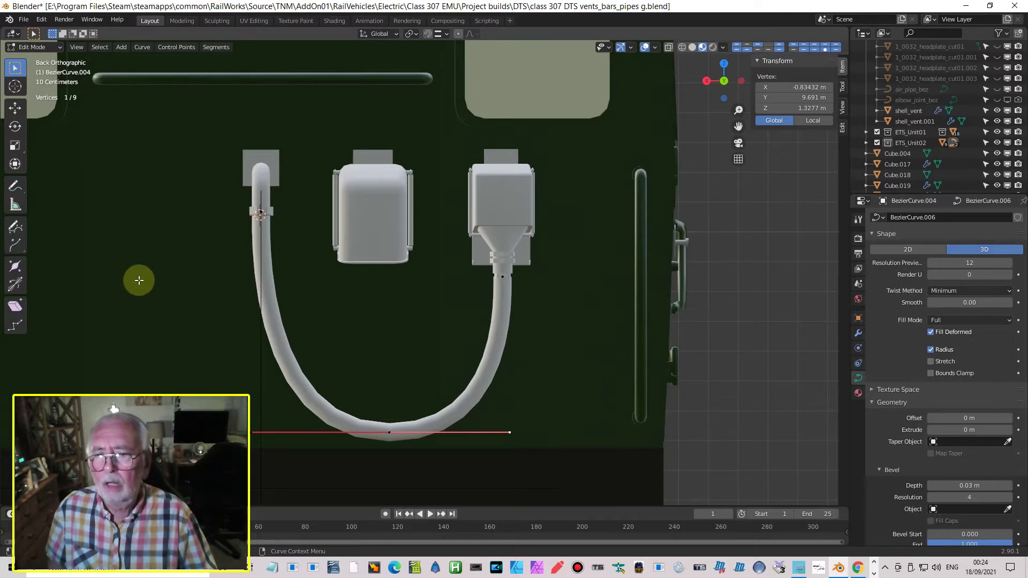
{"action": "left_click", "coordinate": [968, 497]}
{"action": "left_click", "coordinate": [930, 486]}
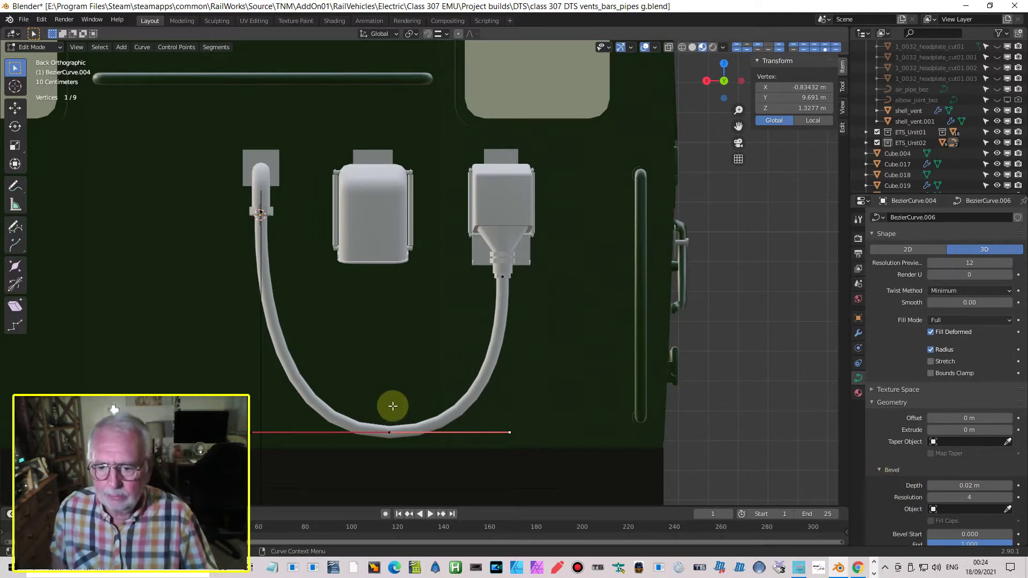
Step: Leave curve editing and move the whole cable outward from the cab end along Y to about 9.791 m
{"action": "scroll", "coordinate": [389, 399], "scroll_direction": "up", "scroll_amount": 2}
{"action": "scroll", "coordinate": [389, 399], "scroll_direction": "down", "scroll_amount": 2}
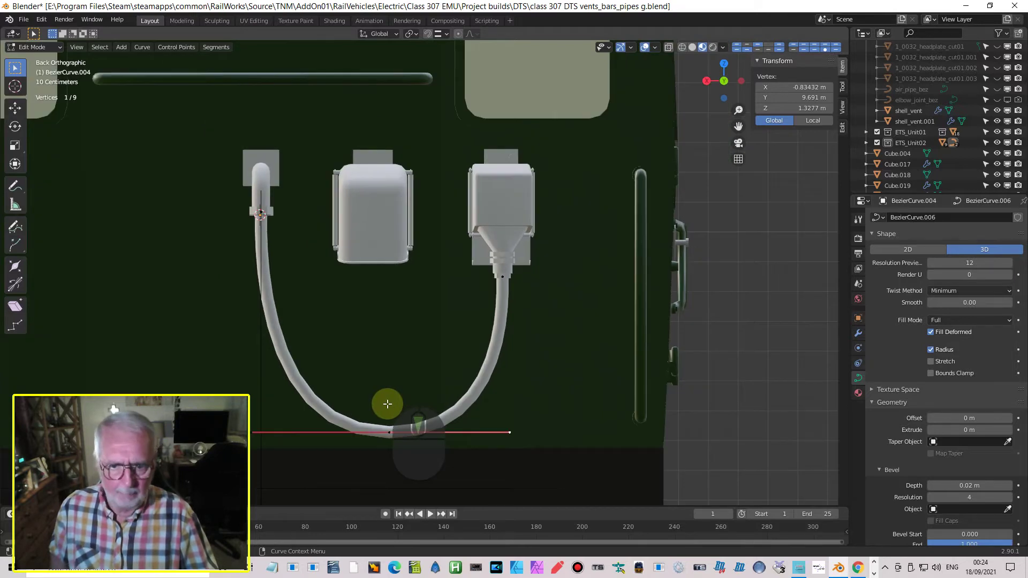
{"action": "scroll", "coordinate": [388, 404], "scroll_direction": "down", "scroll_amount": 2}
{"action": "middle_click_drag", "start_coordinate": [386, 404], "coordinate": [455, 427]}
{"action": "key", "text": "Tab"}
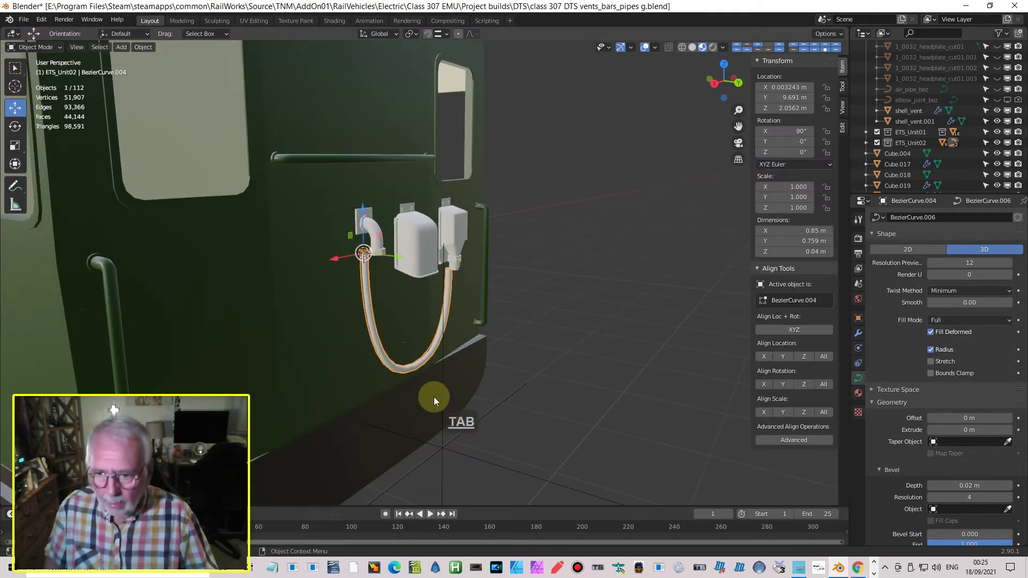
{"action": "left_click_drag", "start_coordinate": [399, 260], "coordinate": [422, 259]}
Step: In a wireframe side view, align the cable beneath the bent pipe fitting by moving it along Y to about 9.772 m
{"action": "key", "text": "KP_3"}
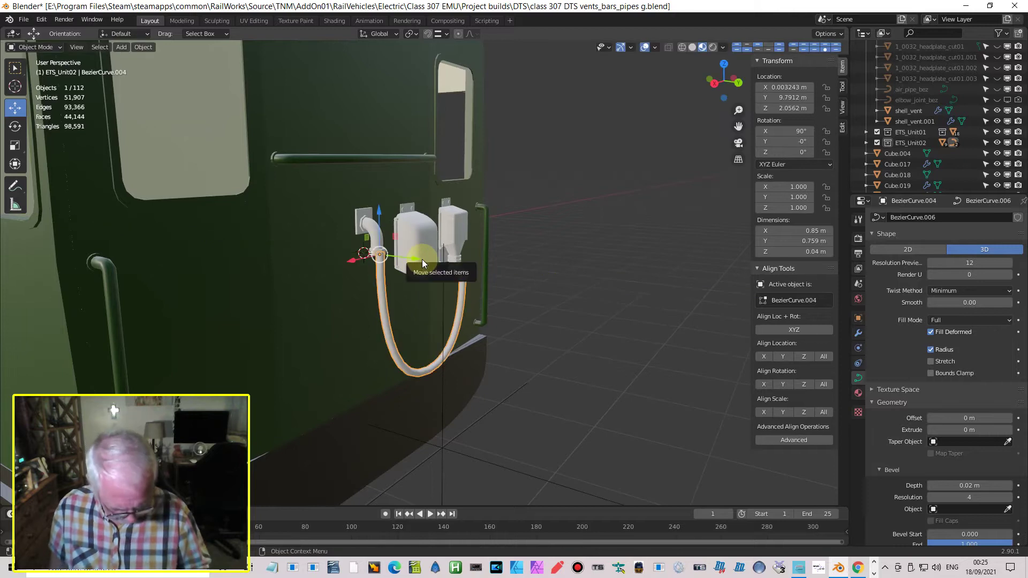
{"action": "scroll", "coordinate": [444, 239], "scroll_direction": "up", "scroll_amount": 5}
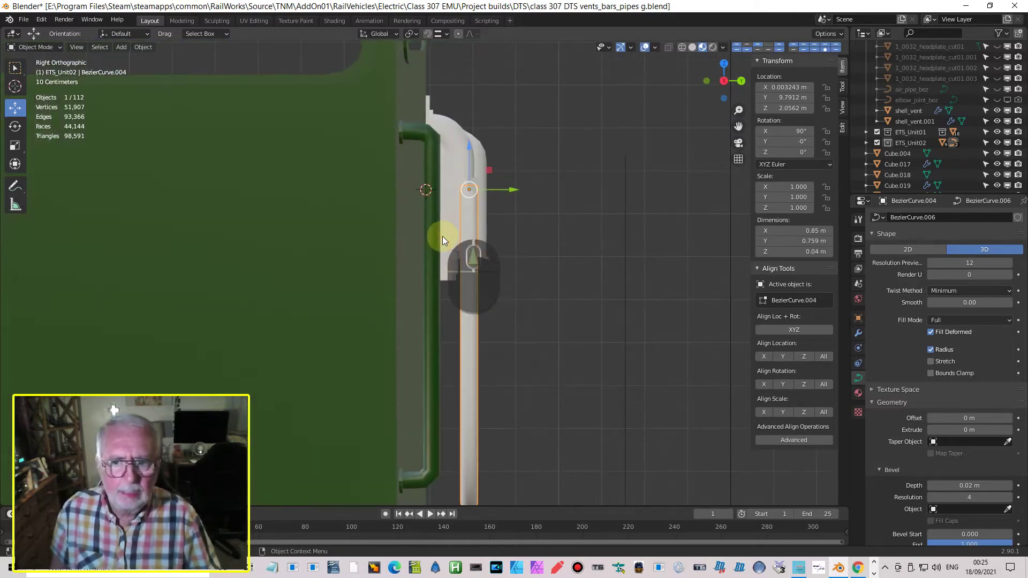
{"action": "scroll", "coordinate": [494, 313], "scroll_direction": "up", "scroll_amount": 2, "text": "shift"}
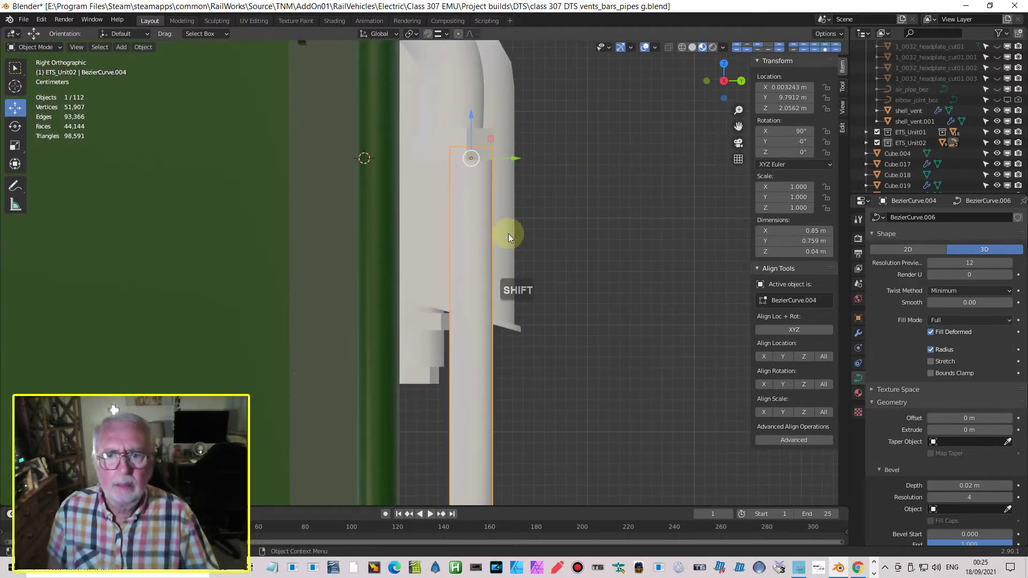
{"action": "scroll", "coordinate": [509, 234], "scroll_direction": "up", "scroll_amount": 2, "text": "shift"}
{"action": "scroll", "coordinate": [521, 259], "scroll_direction": "up", "scroll_amount": 1}
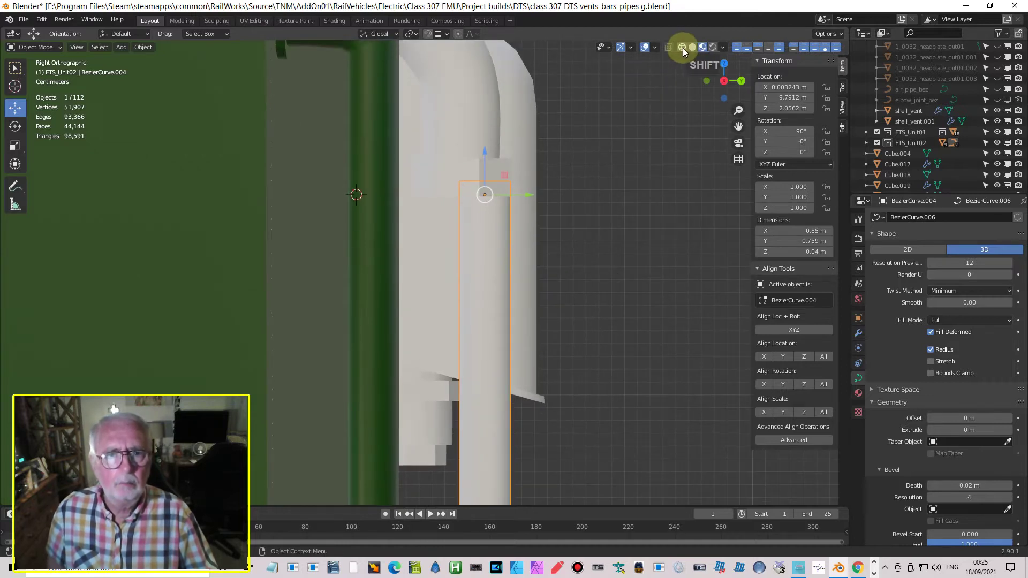
{"action": "left_click", "coordinate": [682, 47]}
{"action": "left_click_drag", "start_coordinate": [529, 192], "coordinate": [506, 208]}
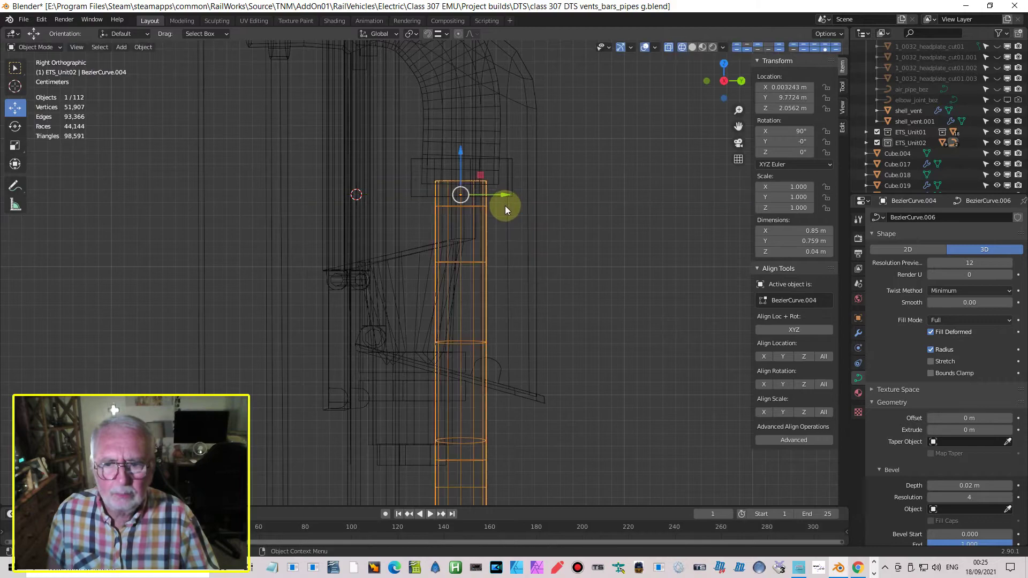
Step: Move the curve point at the ETS plug about -0.039 m along Y to centre it under the plug
{"action": "scroll", "coordinate": [522, 241], "scroll_direction": "down", "scroll_amount": 3}
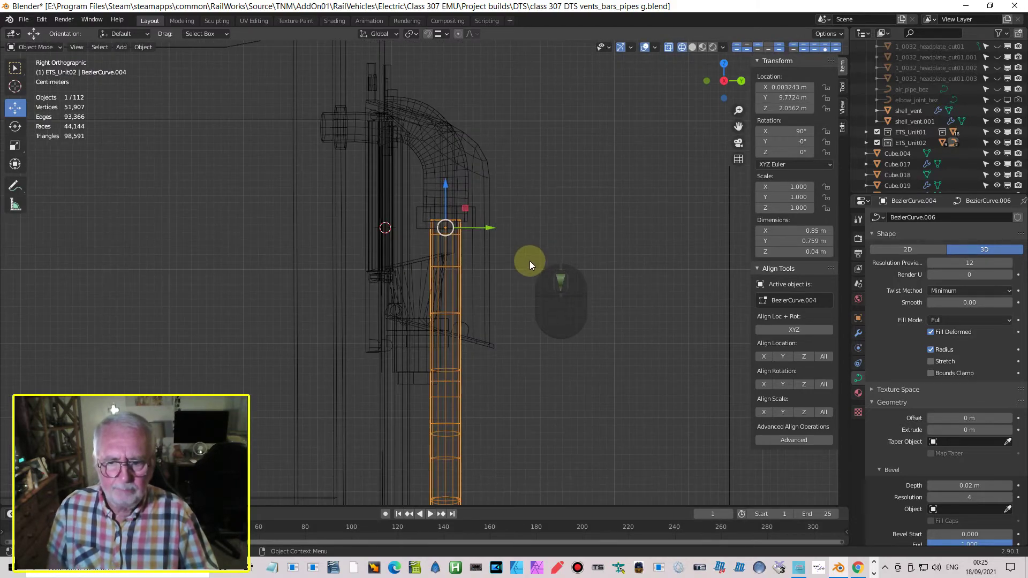
{"action": "middle_click_drag", "start_coordinate": [517, 280], "coordinate": [288, 221]}
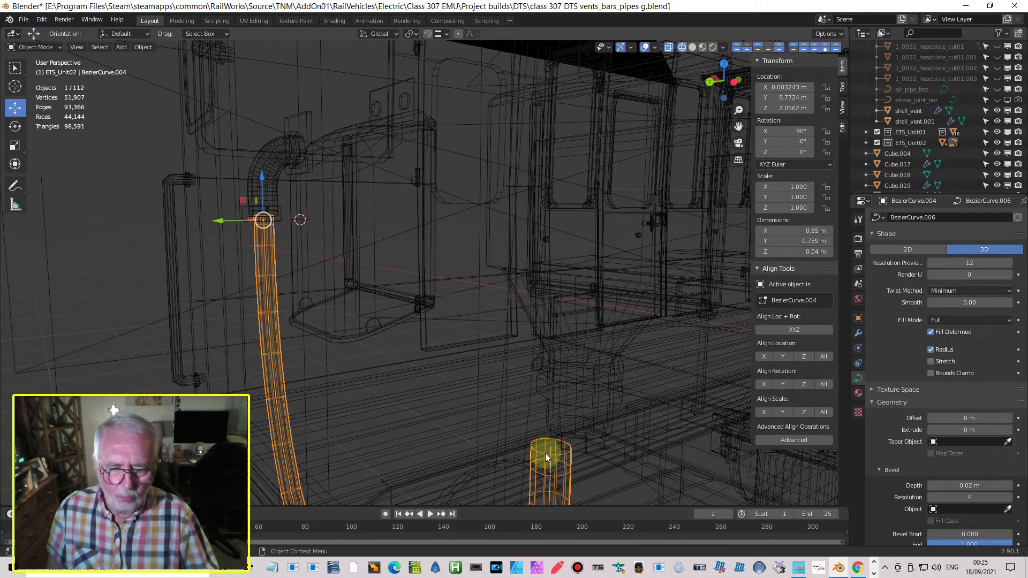
{"action": "key", "text": "ctrl+KP_3"}
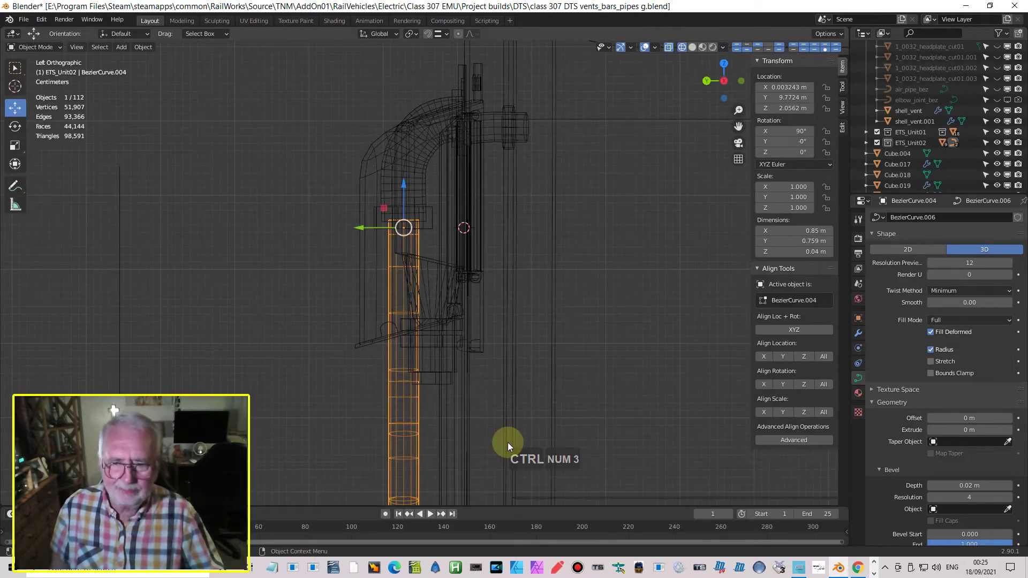
{"action": "middle_click_drag", "start_coordinate": [477, 390], "coordinate": [493, 320], "text": "shift"}
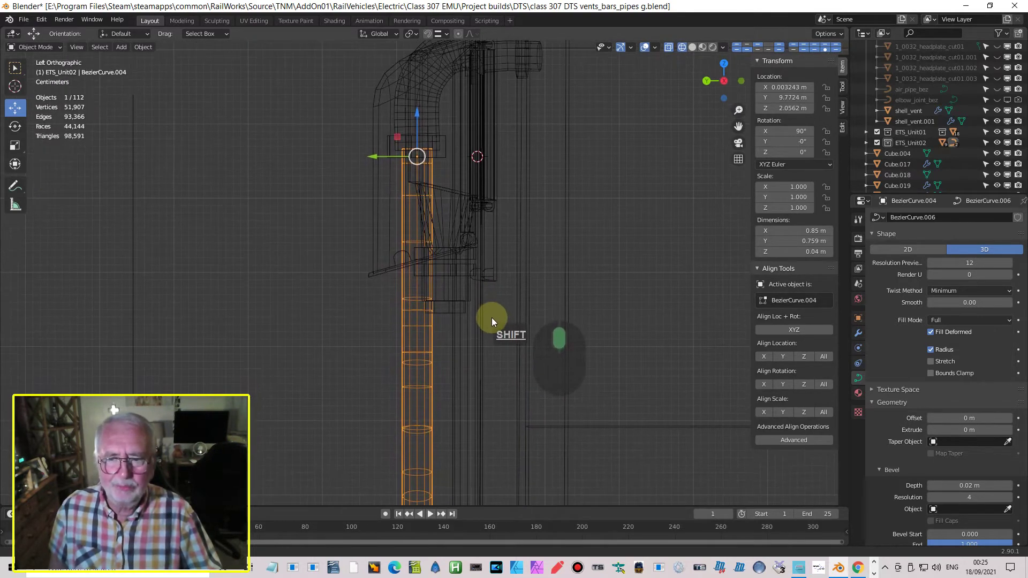
{"action": "scroll", "coordinate": [493, 319], "scroll_direction": "down", "scroll_amount": 4}
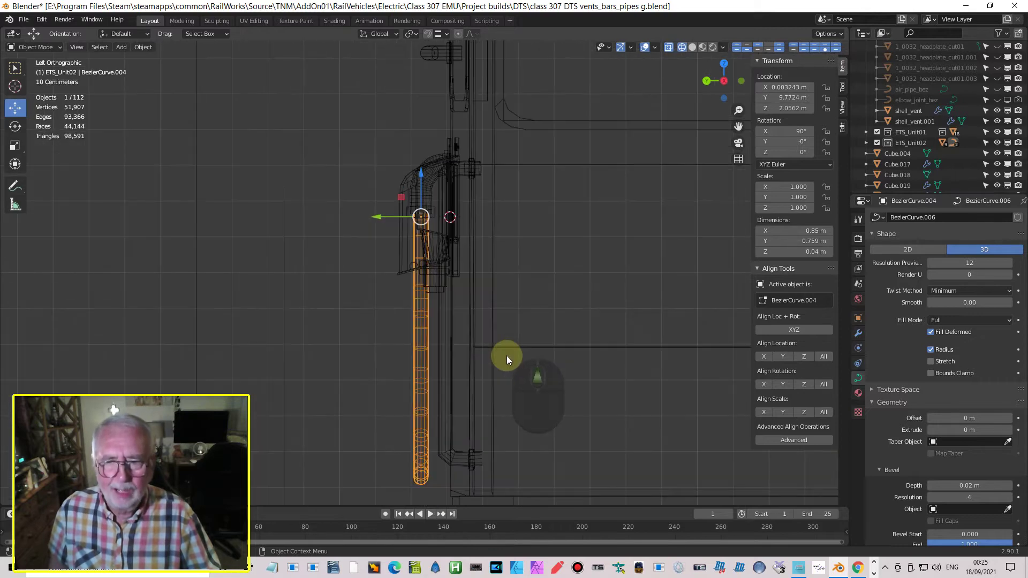
{"action": "key", "text": "Tab"}
{"action": "middle_click_drag", "start_coordinate": [487, 351], "coordinate": [534, 372]}
{"action": "left_click", "coordinate": [483, 328]}
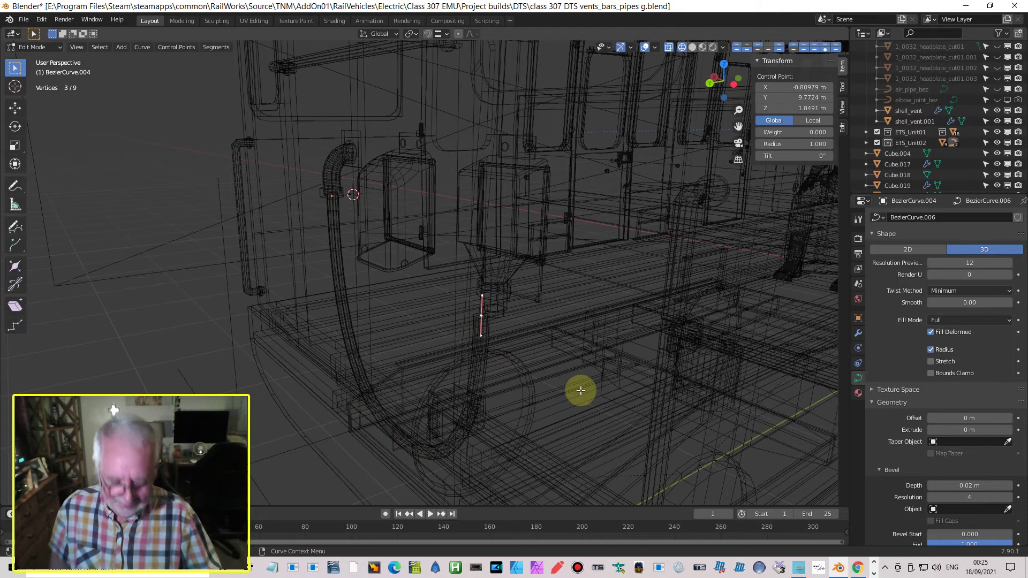
{"action": "key", "text": "ctrl+KP_3"}
{"action": "scroll", "coordinate": [505, 378], "scroll_direction": "up", "scroll_amount": 3}
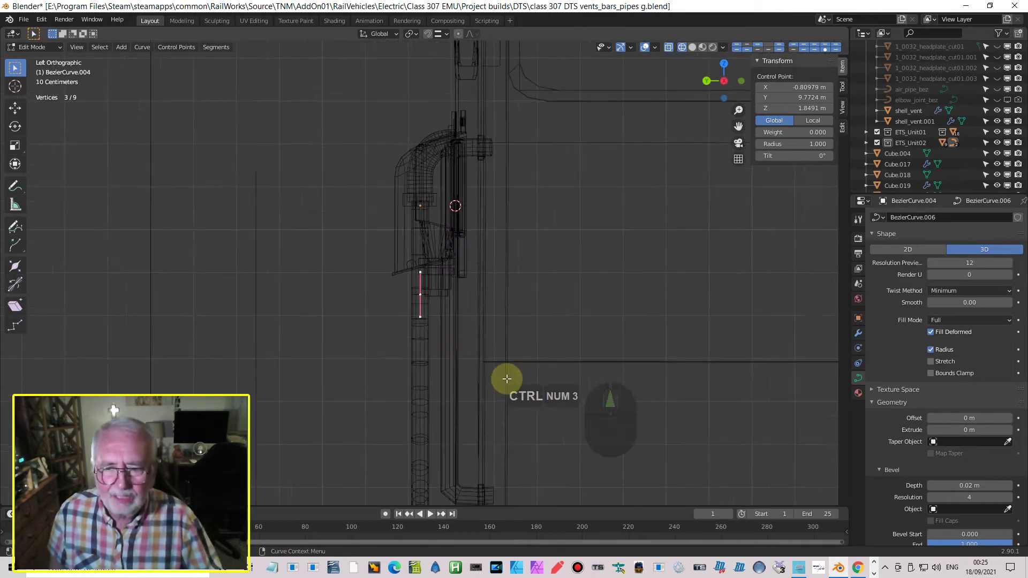
{"action": "scroll", "coordinate": [503, 374], "scroll_direction": "up", "scroll_amount": 2}
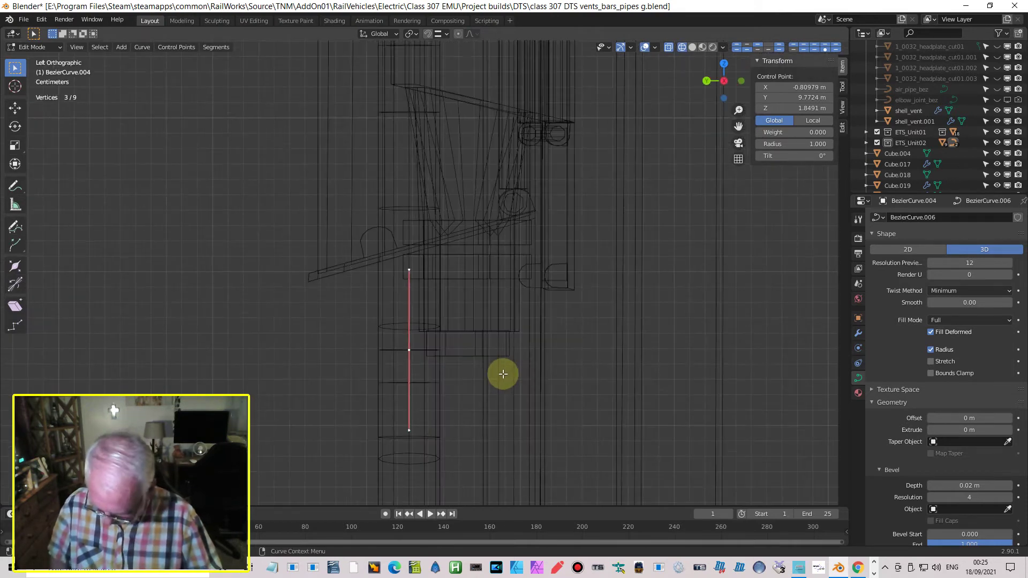
{"action": "key", "text": "g"}
{"action": "key", "text": "y"}
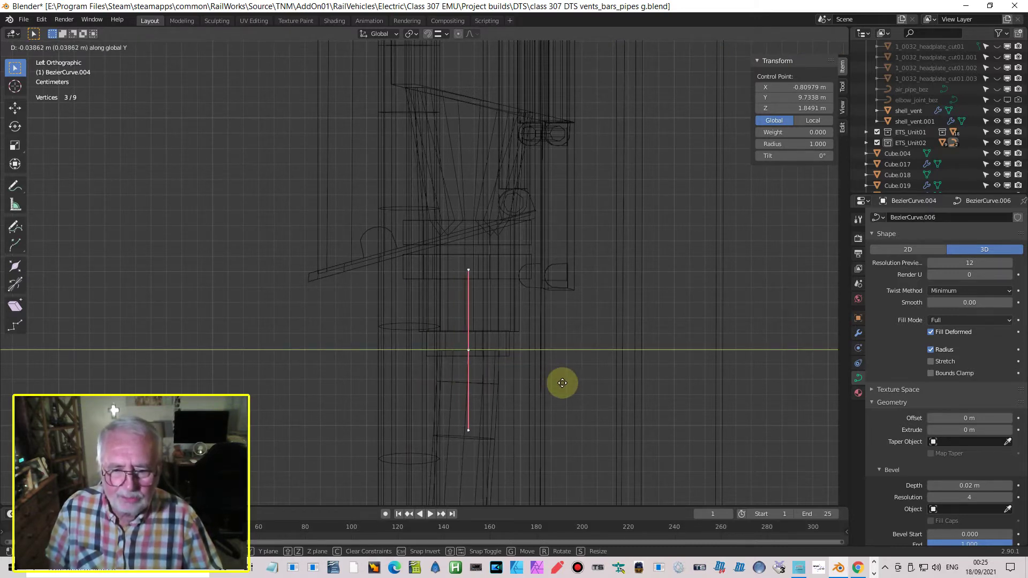
{"action": "left_click", "coordinate": [562, 383]}
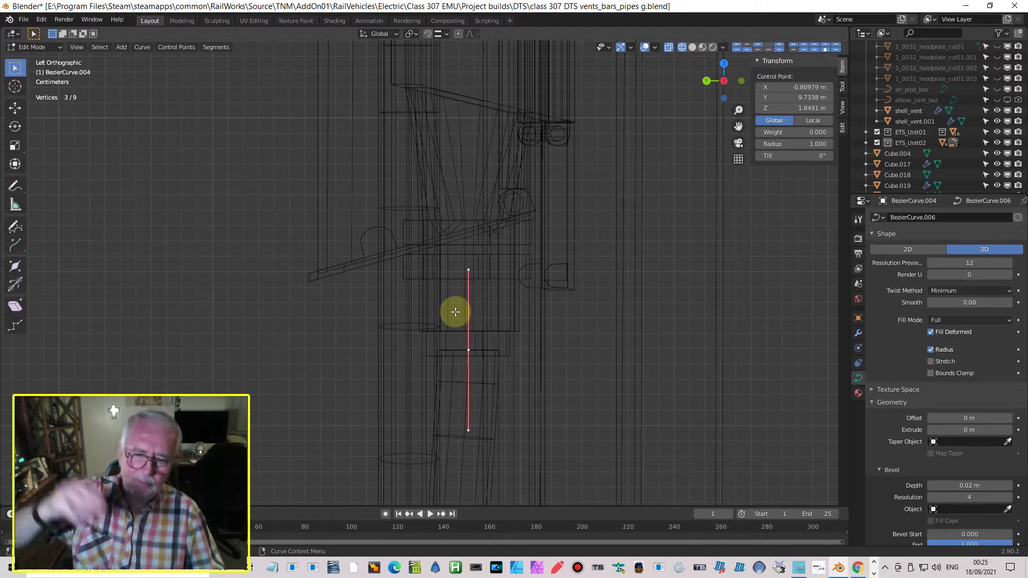
Step: Restore Material Preview shading, leave curve editing and inspect how the cable meets the pipe fitting and the plug
{"action": "scroll", "coordinate": [477, 305], "scroll_direction": "down", "scroll_amount": 6}
{"action": "middle_click_drag", "start_coordinate": [515, 303], "coordinate": [769, 145]}
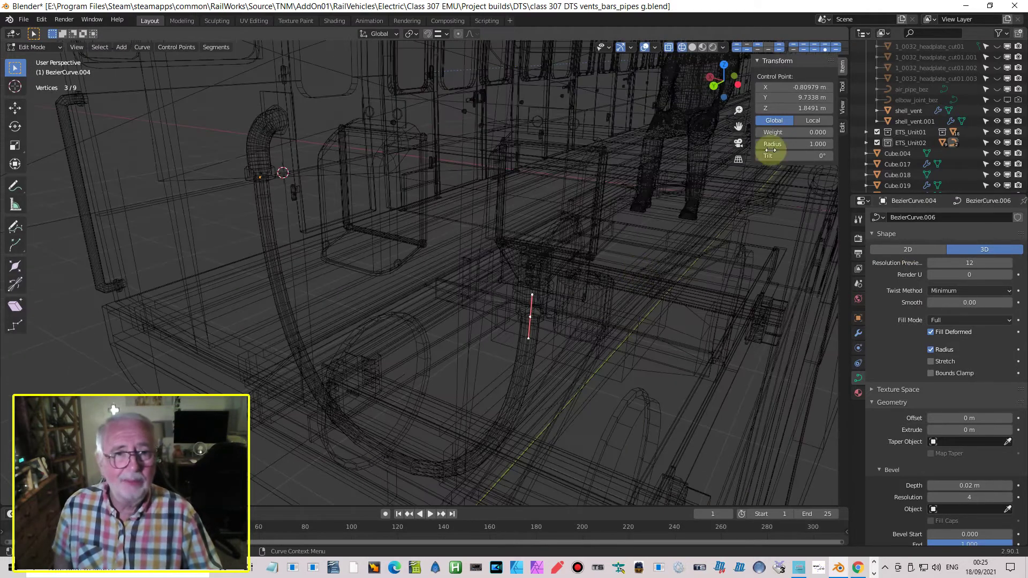
{"action": "left_click", "coordinate": [694, 47]}
{"action": "left_click", "coordinate": [702, 47]}
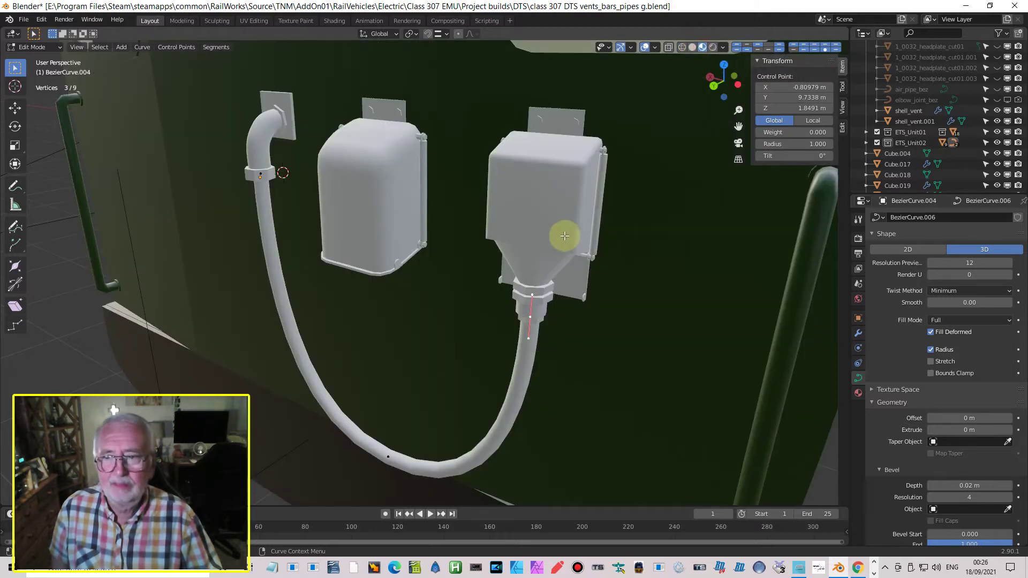
{"action": "middle_click_drag", "start_coordinate": [564, 236], "coordinate": [627, 166]}
{"action": "scroll", "coordinate": [585, 241], "scroll_direction": "down", "scroll_amount": 4}
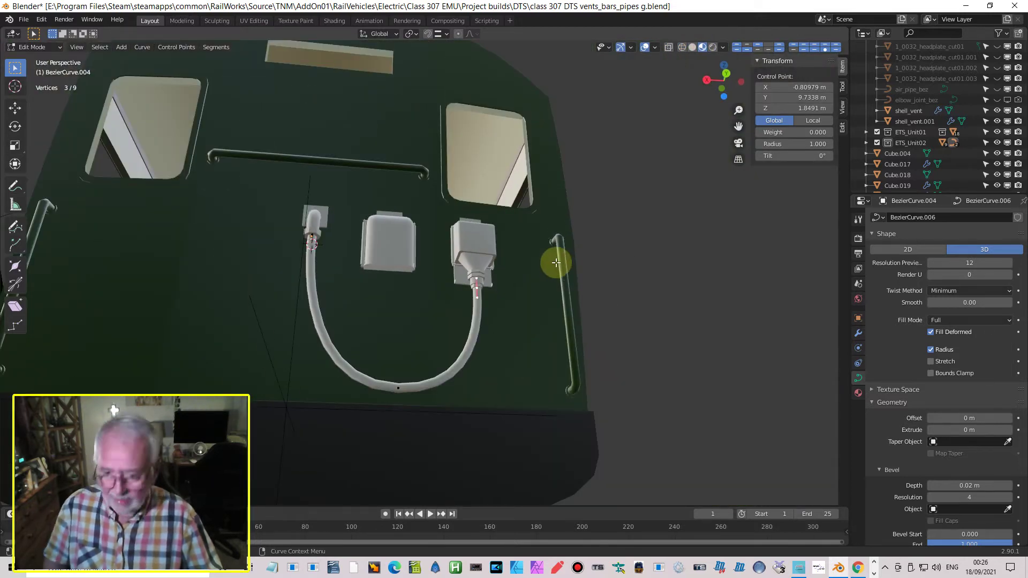
{"action": "key", "text": "Tab"}
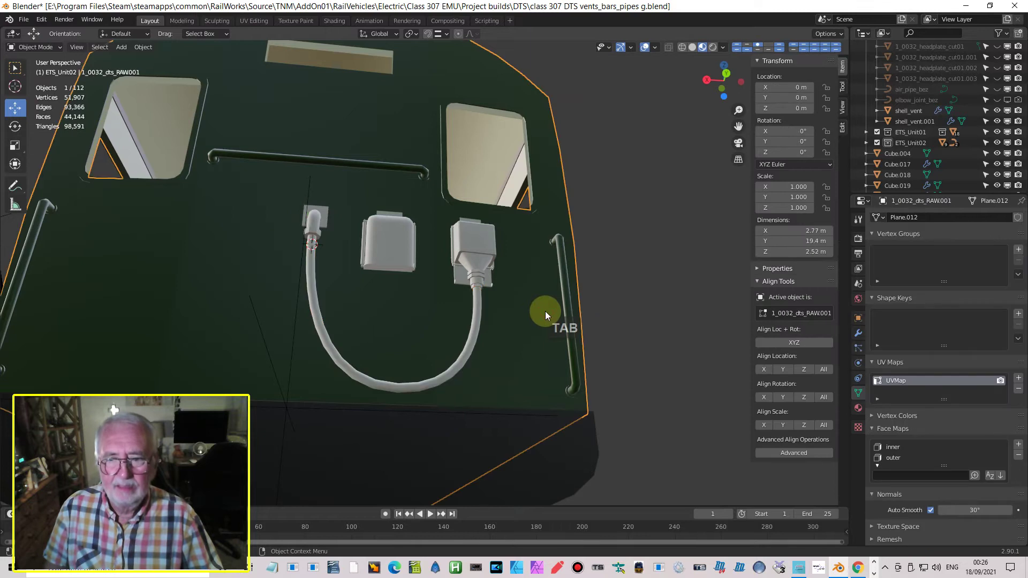
{"action": "middle_click_drag", "start_coordinate": [546, 354], "coordinate": [586, 371]}
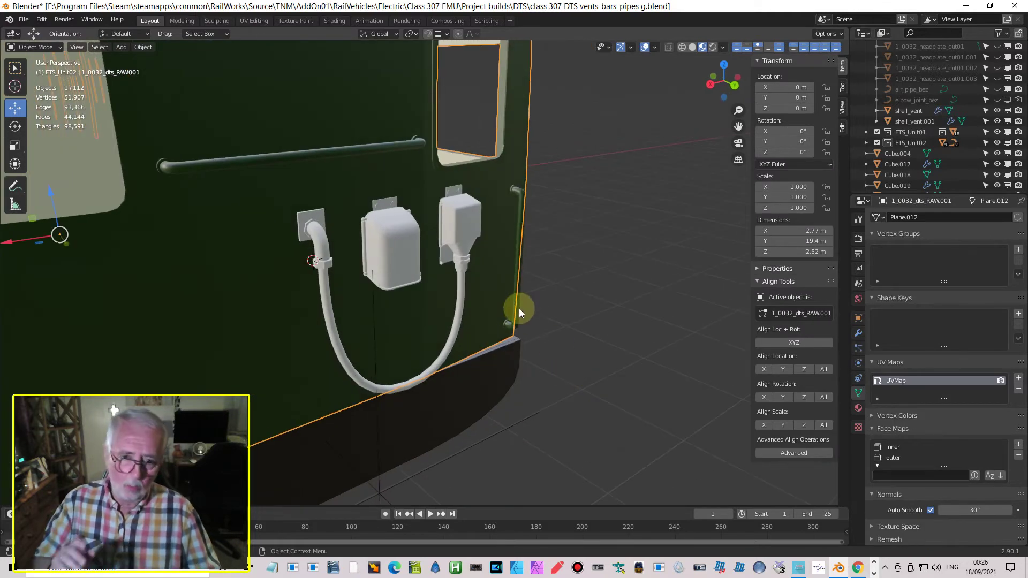
Step: Select the bent pipe above the cable and set its Active Spline Resolution U to 1
{"action": "left_click", "coordinate": [326, 290]}
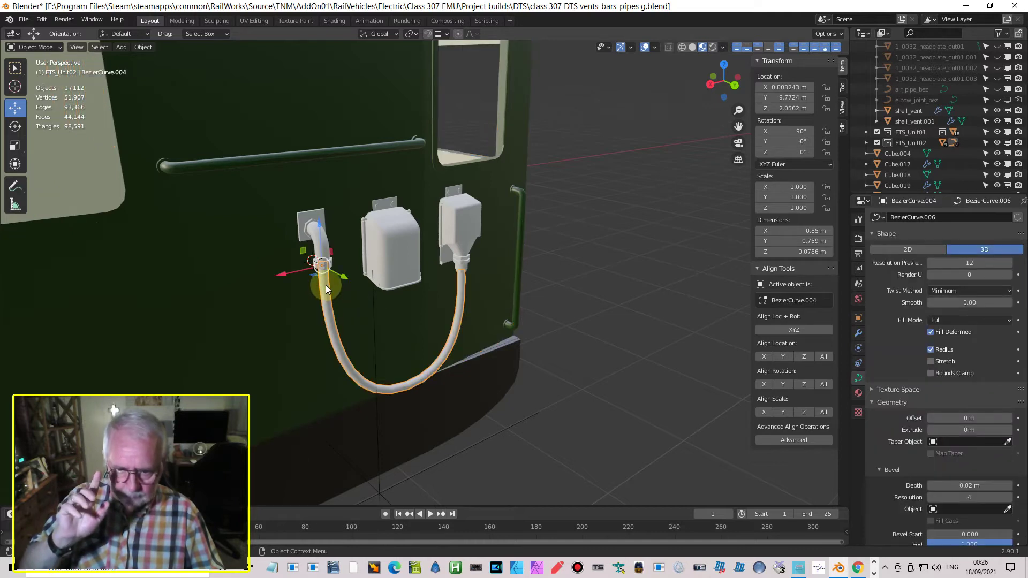
{"action": "scroll", "coordinate": [393, 307], "scroll_direction": "up", "scroll_amount": 3}
{"action": "middle_click_drag", "start_coordinate": [445, 306], "coordinate": [385, 302]}
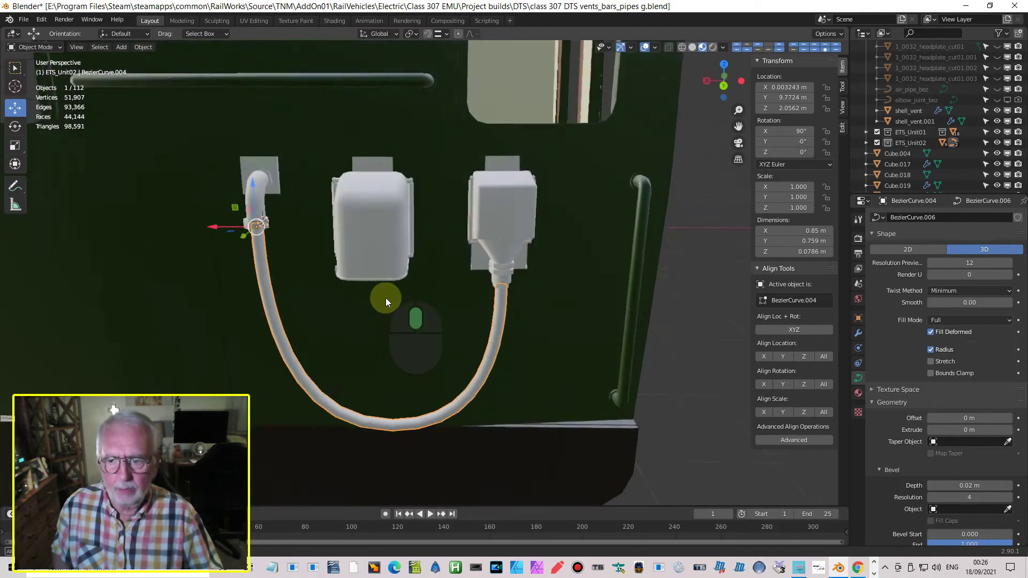
{"action": "middle_click_drag", "start_coordinate": [375, 265], "coordinate": [291, 235]}
{"action": "left_click", "coordinate": [257, 200]}
{"action": "scroll", "coordinate": [913, 500], "scroll_direction": "down", "scroll_amount": 5}
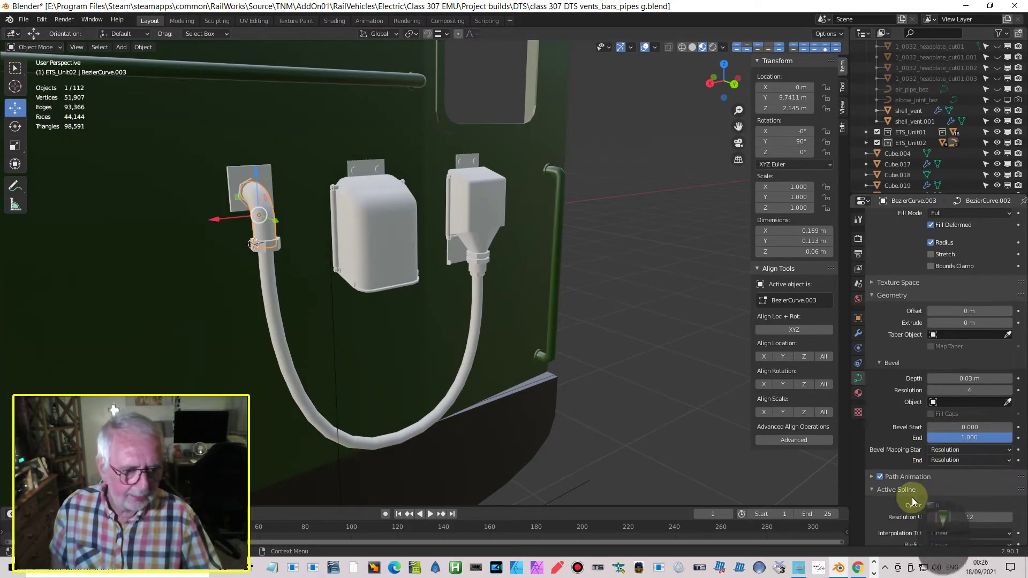
{"action": "scroll", "coordinate": [943, 455], "scroll_direction": "down", "scroll_amount": 1}
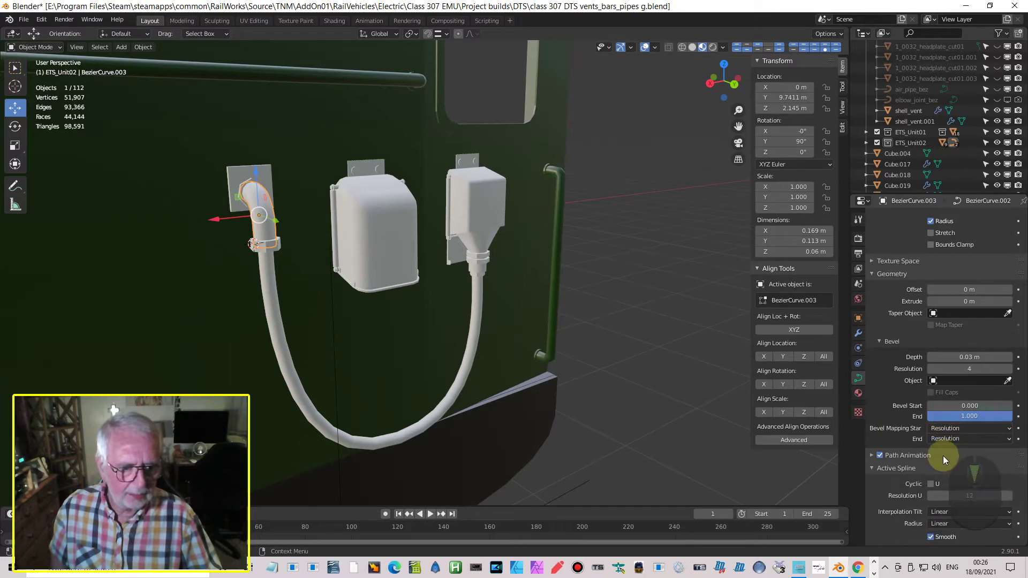
{"action": "scroll", "coordinate": [943, 459], "scroll_direction": "down", "scroll_amount": 1}
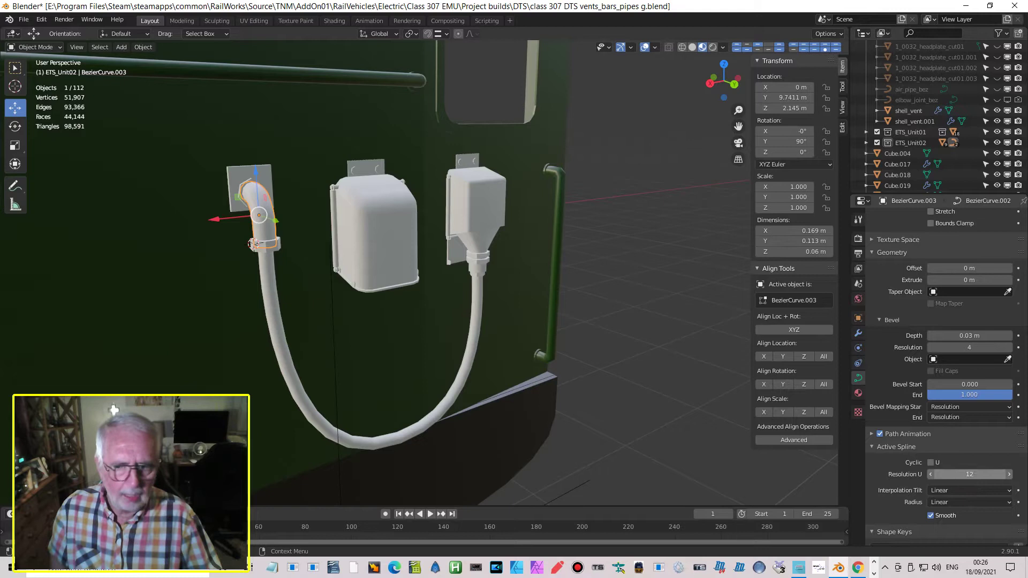
{"action": "left_click_drag", "start_coordinate": [969, 474], "coordinate": [910, 474]}
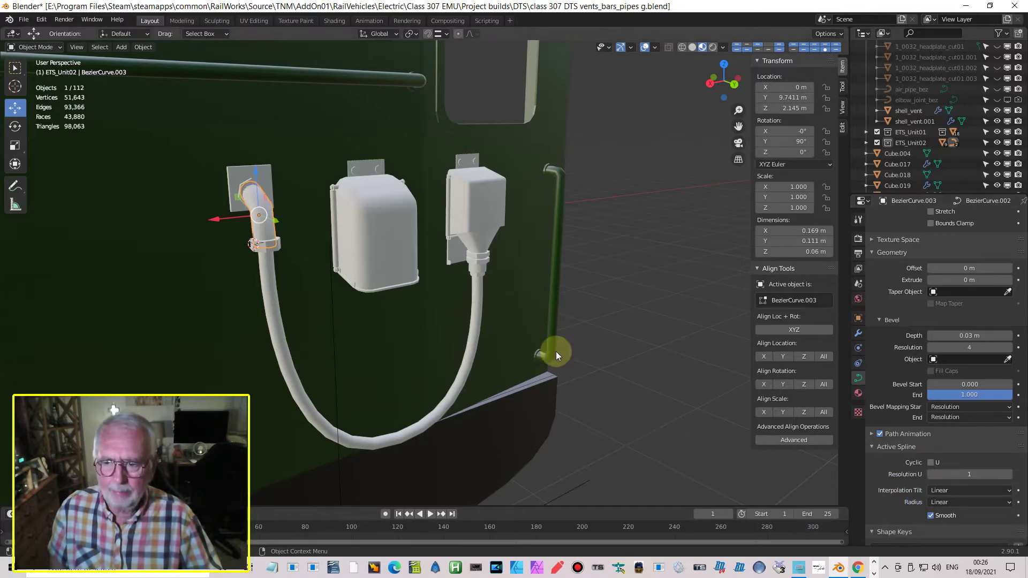
Step: Inspect the bent pipe up close and raise its Resolution U to 3
{"action": "scroll", "coordinate": [556, 352], "scroll_direction": "up", "scroll_amount": 3}
{"action": "middle_click_drag", "start_coordinate": [589, 358], "coordinate": [699, 393]}
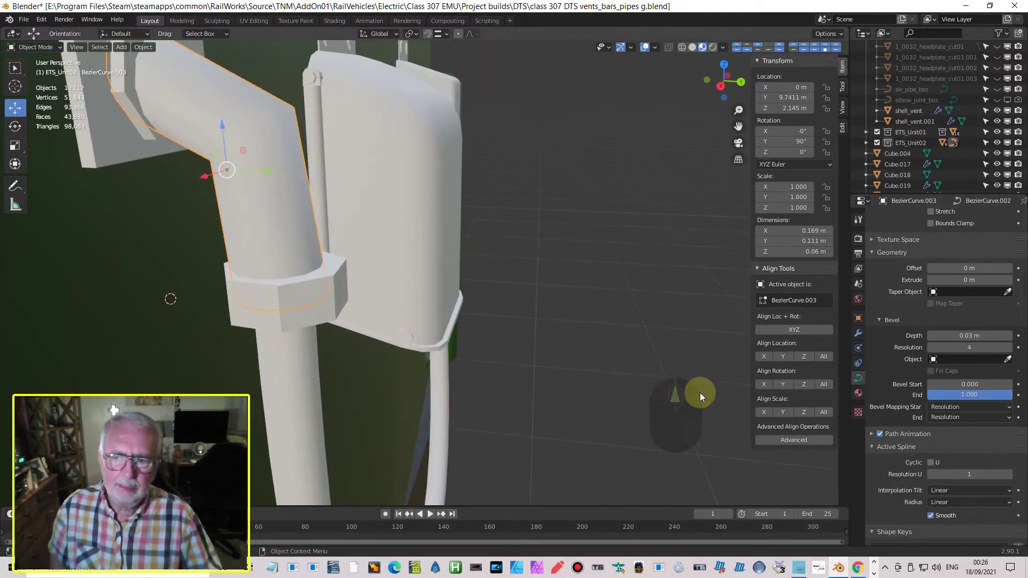
{"action": "left_click", "coordinate": [1008, 474]}
{"action": "left_click", "coordinate": [1009, 475]}
Step: Select the hanging cable and set its Active Spline Resolution U to 1
{"action": "scroll", "coordinate": [470, 345], "scroll_direction": "down", "scroll_amount": 3}
{"action": "middle_click_drag", "start_coordinate": [471, 345], "coordinate": [410, 359]}
{"action": "left_click", "coordinate": [516, 377]}
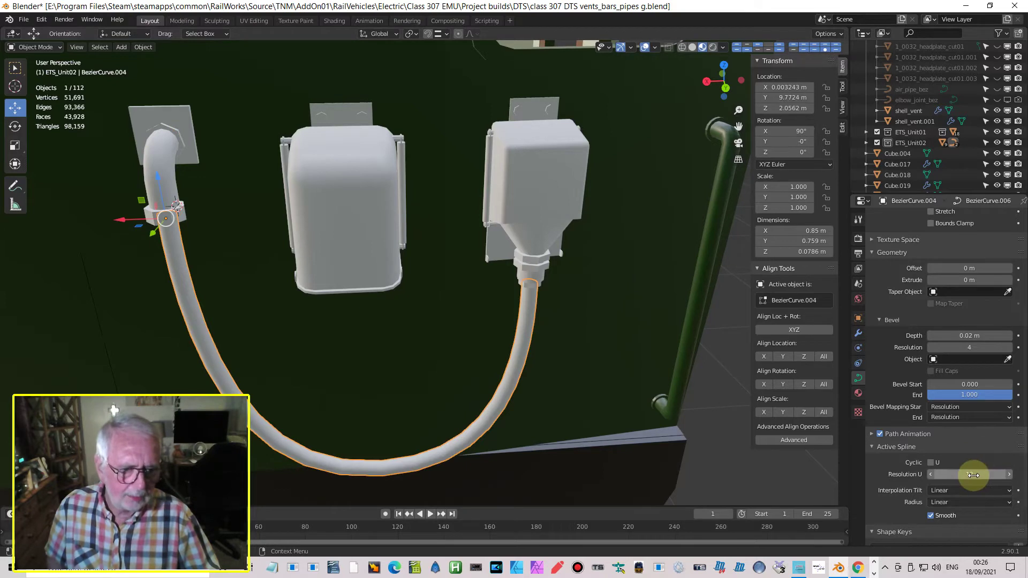
{"action": "left_click_drag", "start_coordinate": [991, 473], "coordinate": [950, 475]}
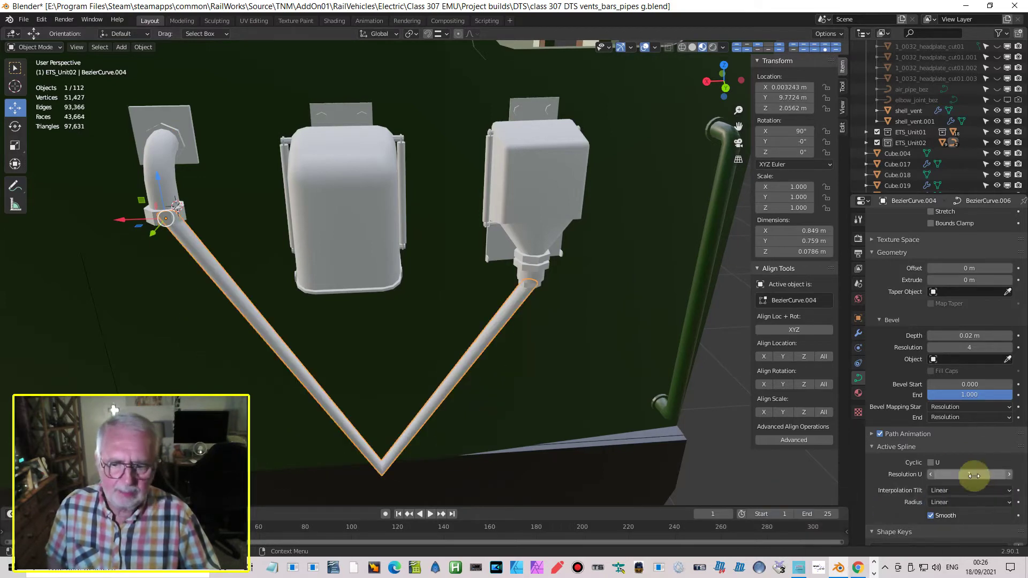
{"action": "scroll", "coordinate": [484, 426], "scroll_direction": "down", "scroll_amount": 3}
{"action": "middle_click_drag", "start_coordinate": [490, 404], "coordinate": [490, 380]}
{"action": "scroll", "coordinate": [491, 381], "scroll_direction": "up", "scroll_amount": 1}
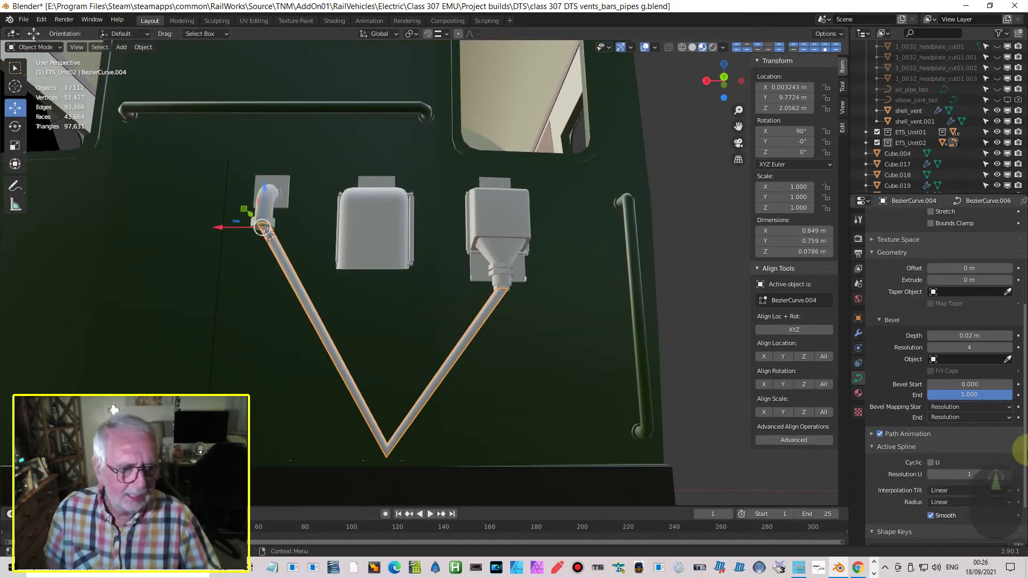
Step: Raise the hanging cable's Active Spline Resolution U step by step, try 7, and settle on 6
{"action": "left_click", "coordinate": [1008, 474]}
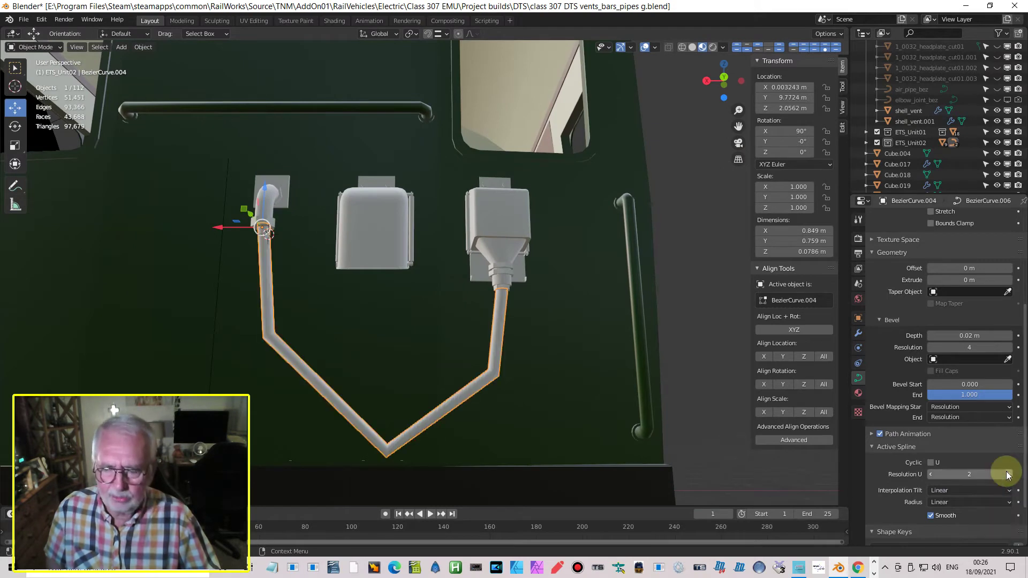
{"action": "left_click", "coordinate": [1008, 475]}
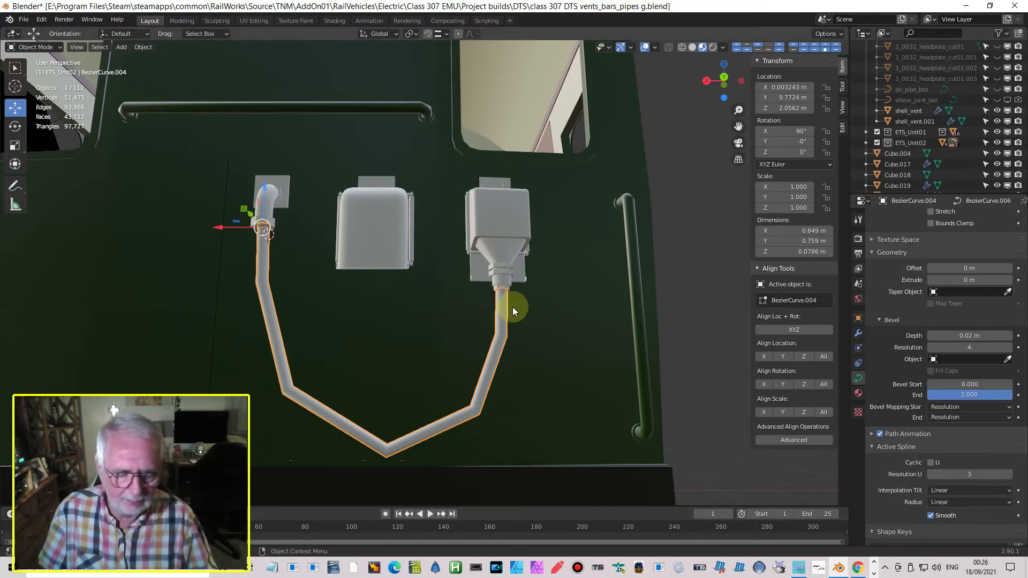
{"action": "left_click", "coordinate": [1012, 475]}
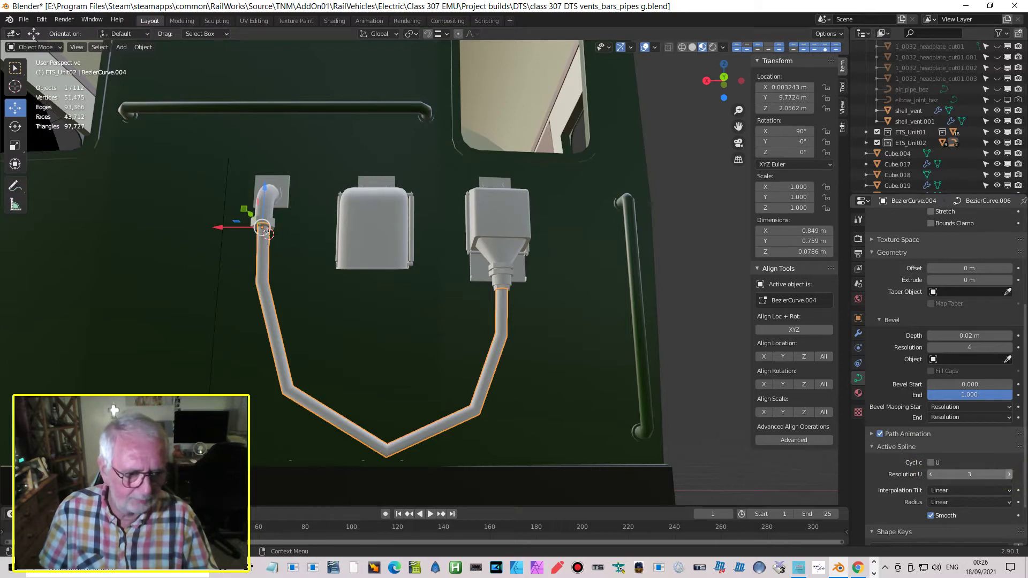
{"action": "left_click", "coordinate": [1009, 475]}
{"action": "left_click", "coordinate": [1009, 475]}
{"action": "mouse_move", "coordinate": [554, 333]}
{"action": "middle_mouse_down"}
{"action": "mouse_move", "coordinate": [577, 383]}
{"action": "mouse_move", "coordinate": [631, 359]}
{"action": "mouse_move", "coordinate": [605, 317]}
{"action": "mouse_move", "coordinate": [513, 351]}
{"action": "mouse_move", "coordinate": [523, 367]}
{"action": "mouse_move", "coordinate": [532, 316]}
{"action": "mouse_move", "coordinate": [541, 321]}
{"action": "middle_mouse_up"}
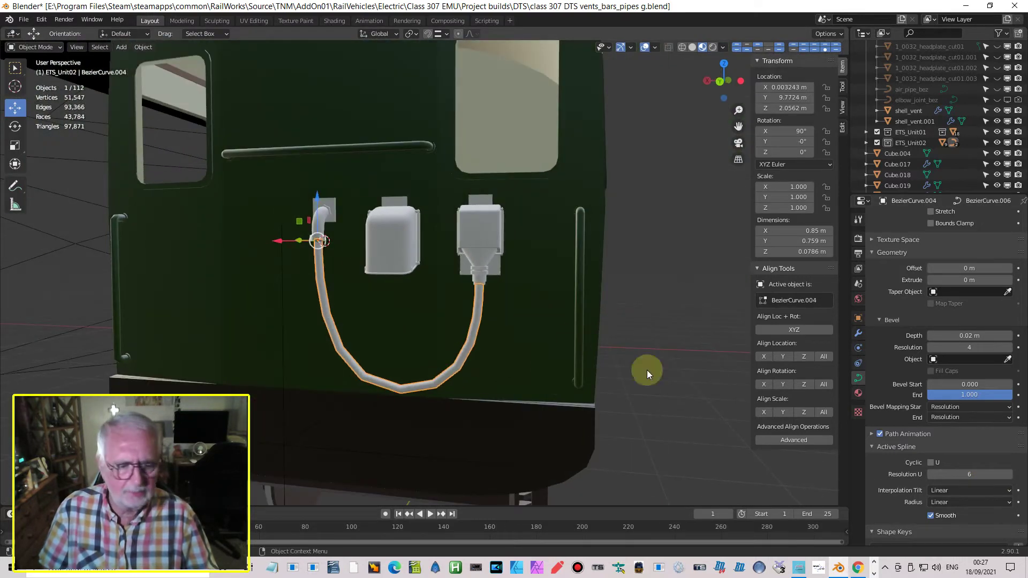
{"action": "left_click", "coordinate": [1008, 474]}
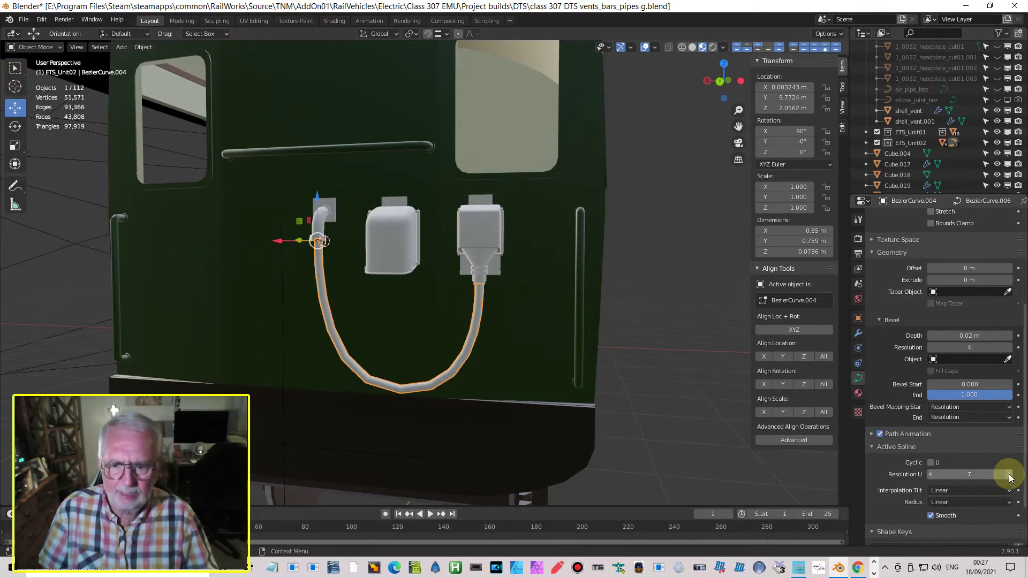
{"action": "mouse_move", "coordinate": [631, 355]}
{"action": "middle_mouse_down"}
{"action": "mouse_move", "coordinate": [624, 294]}
{"action": "mouse_move", "coordinate": [535, 294]}
{"action": "mouse_move", "coordinate": [587, 344]}
{"action": "mouse_move", "coordinate": [660, 328]}
{"action": "mouse_move", "coordinate": [665, 313]}
{"action": "mouse_move", "coordinate": [722, 363]}
{"action": "mouse_move", "coordinate": [629, 372]}
{"action": "middle_mouse_up"}
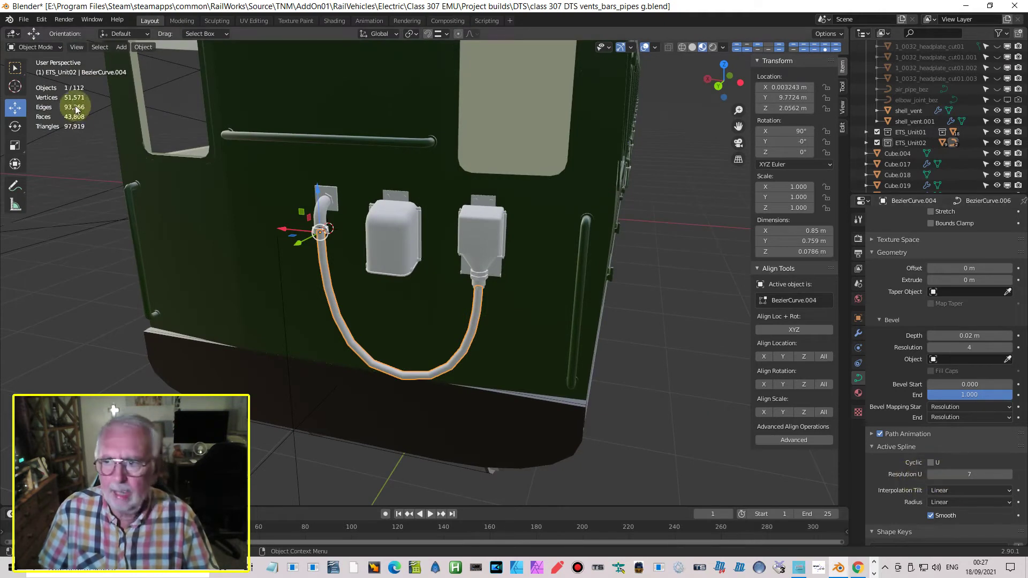
{"action": "left_click", "coordinate": [930, 474]}
Step: Examine the smoothness of the hanging cable and its joints with the pipe fitting and plug from several angles and distances
{"action": "middle_click_drag", "start_coordinate": [730, 431], "coordinate": [535, 288]}
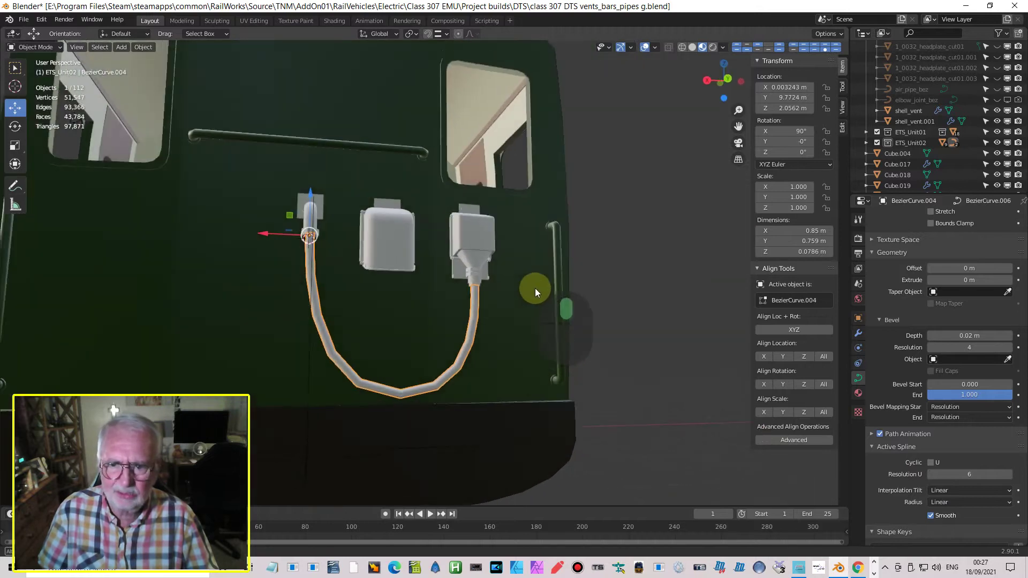
{"action": "scroll", "coordinate": [532, 307], "scroll_direction": "up", "scroll_amount": 4}
{"action": "middle_click_drag", "start_coordinate": [571, 323], "coordinate": [492, 304]}
{"action": "scroll", "coordinate": [522, 313], "scroll_direction": "down", "scroll_amount": 2}
{"action": "scroll", "coordinate": [506, 336], "scroll_direction": "up", "scroll_amount": 2}
{"action": "scroll", "coordinate": [474, 309], "scroll_direction": "down", "scroll_amount": 3}
{"action": "scroll", "coordinate": [370, 287], "scroll_direction": "up", "scroll_amount": 2}
{"action": "middle_click_drag", "start_coordinate": [403, 301], "coordinate": [319, 264]}
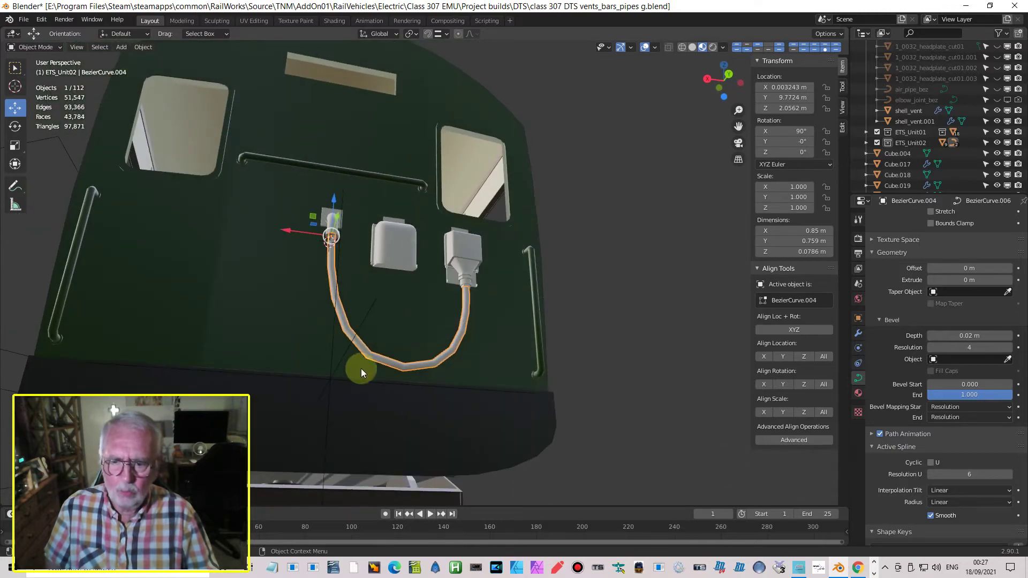
{"action": "middle_click_drag", "start_coordinate": [475, 333], "coordinate": [452, 284]}
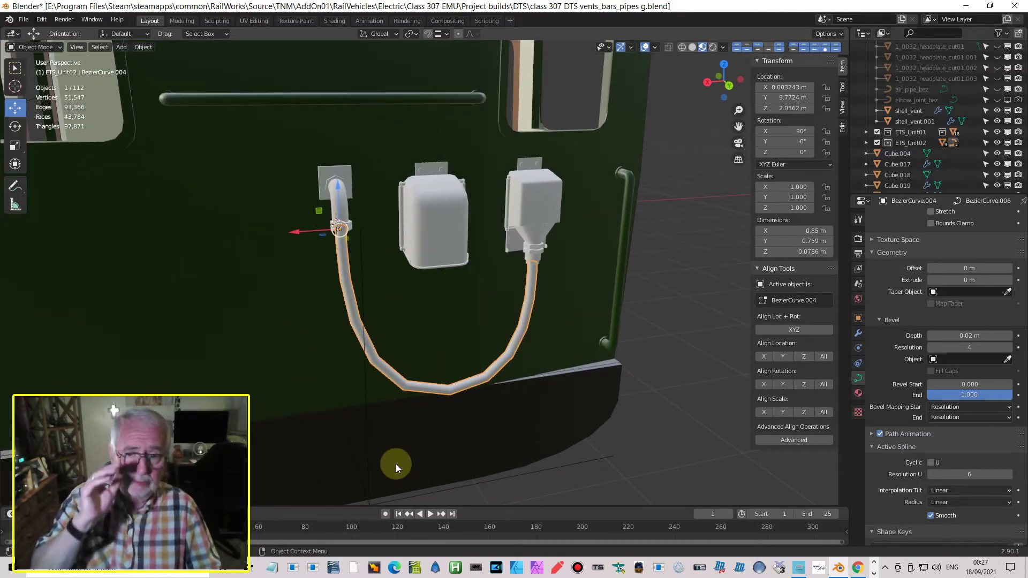
{"action": "scroll", "coordinate": [548, 252], "scroll_direction": "down", "scroll_amount": 4}
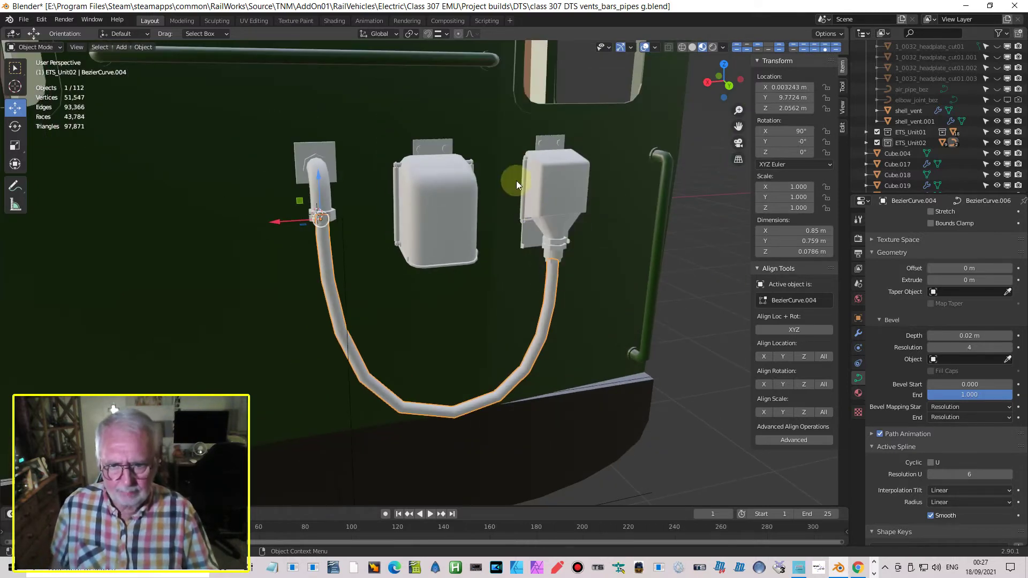
{"action": "middle_click", "coordinate": [524, 245]}
{"action": "mouse_move", "coordinate": [523, 246]}
{"action": "middle_mouse_down"}
{"action": "mouse_move", "coordinate": [438, 245]}
{"action": "mouse_move", "coordinate": [426, 216]}
{"action": "mouse_move", "coordinate": [445, 187]}
{"action": "mouse_move", "coordinate": [542, 244]}
{"action": "mouse_move", "coordinate": [494, 255]}
{"action": "mouse_move", "coordinate": [522, 245]}
{"action": "middle_mouse_up"}
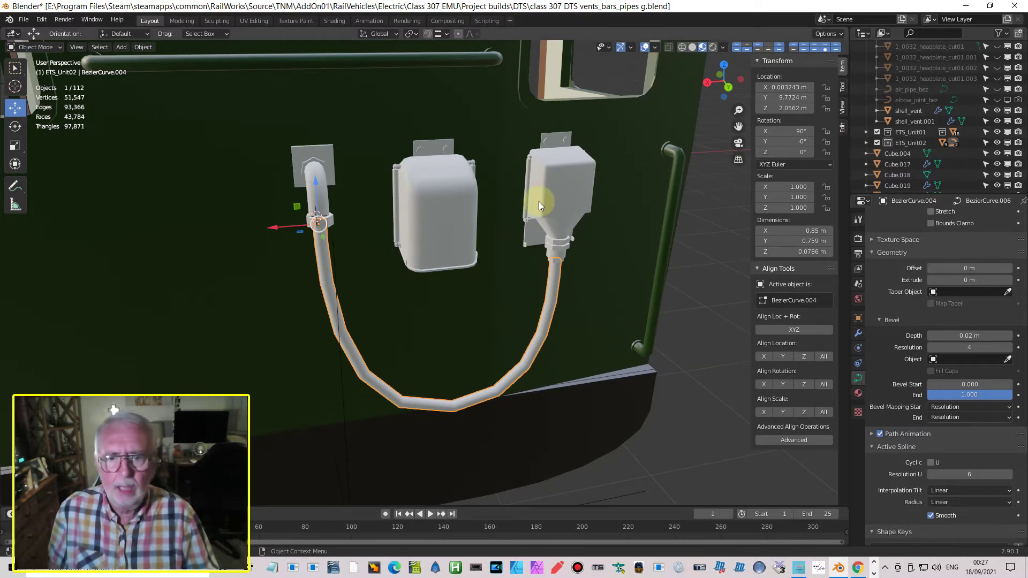
{"action": "scroll", "coordinate": [538, 201], "scroll_direction": "up", "scroll_amount": 2}
{"action": "middle_click_drag", "start_coordinate": [539, 201], "coordinate": [567, 135]}
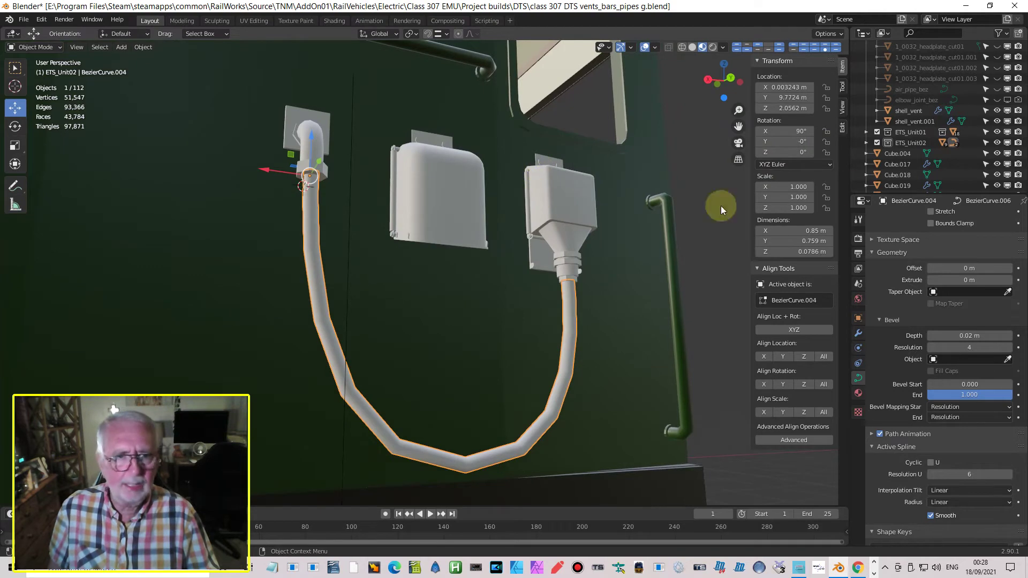
Step: Duplicate the ETS_Unit01 collection with all of its objects
{"action": "left_click", "coordinate": [894, 132]}
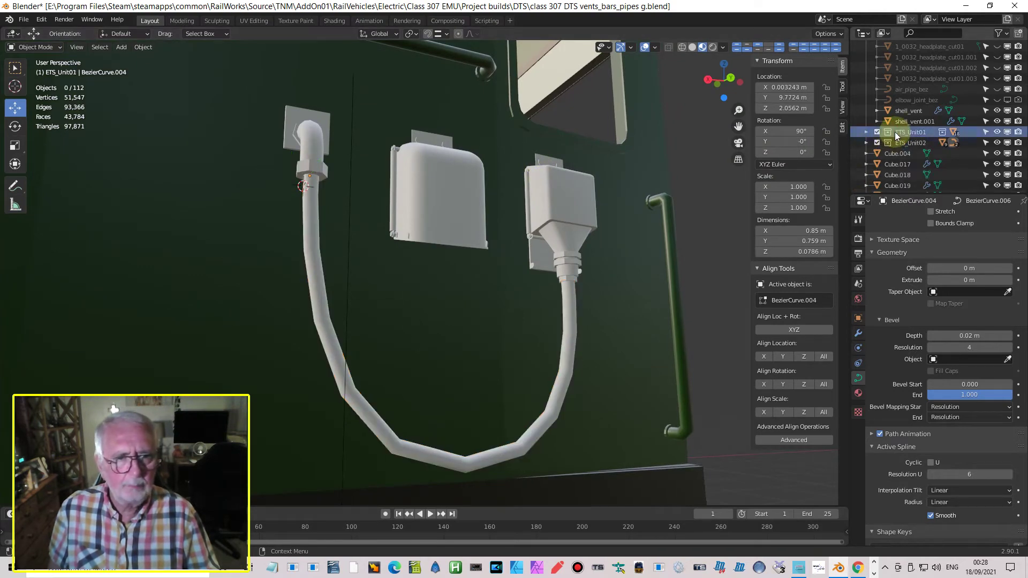
{"action": "right_click", "coordinate": [895, 132]}
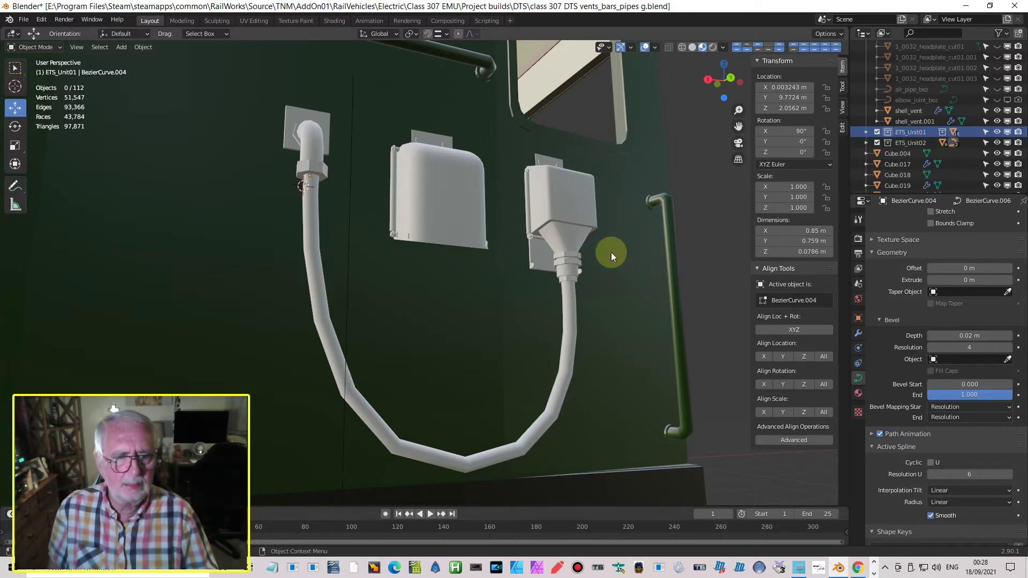
{"action": "right_click", "coordinate": [894, 132]}
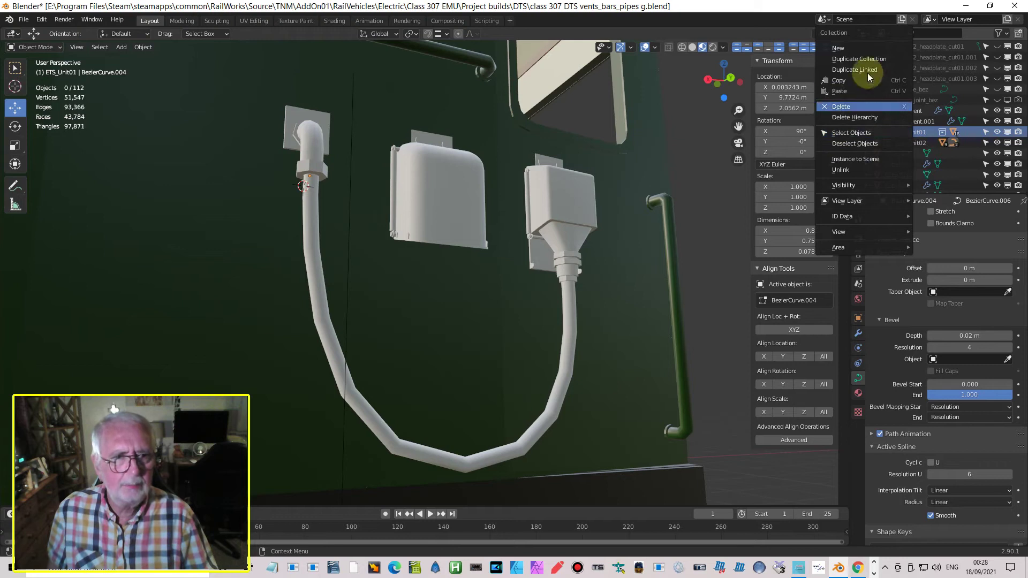
{"action": "left_click", "coordinate": [875, 59]}
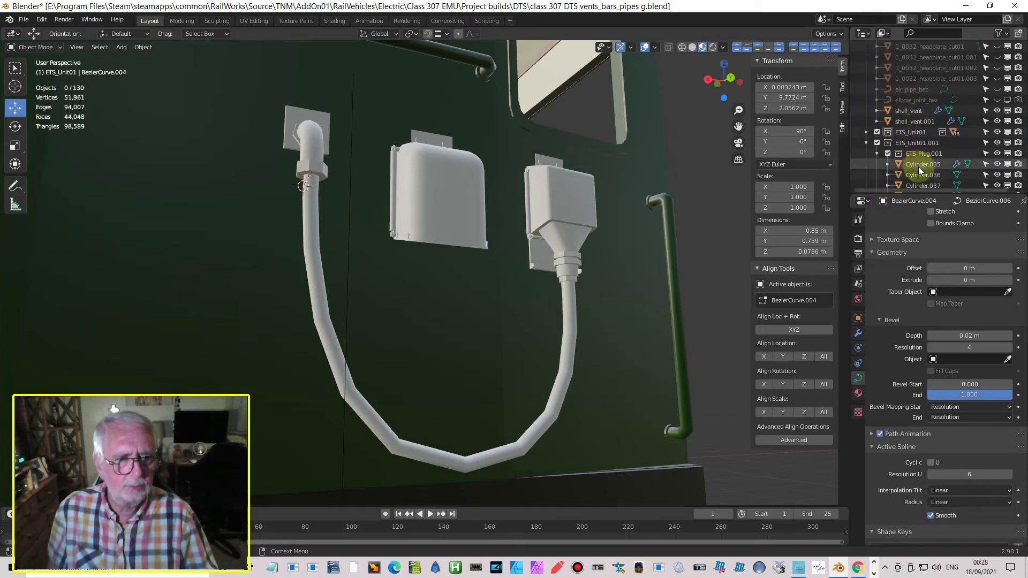
{"action": "middle_click_drag", "start_coordinate": [551, 233], "coordinate": [527, 227]}
{"action": "left_click", "coordinate": [528, 227]}
{"action": "middle_click_drag", "start_coordinate": [639, 230], "coordinate": [568, 268]}
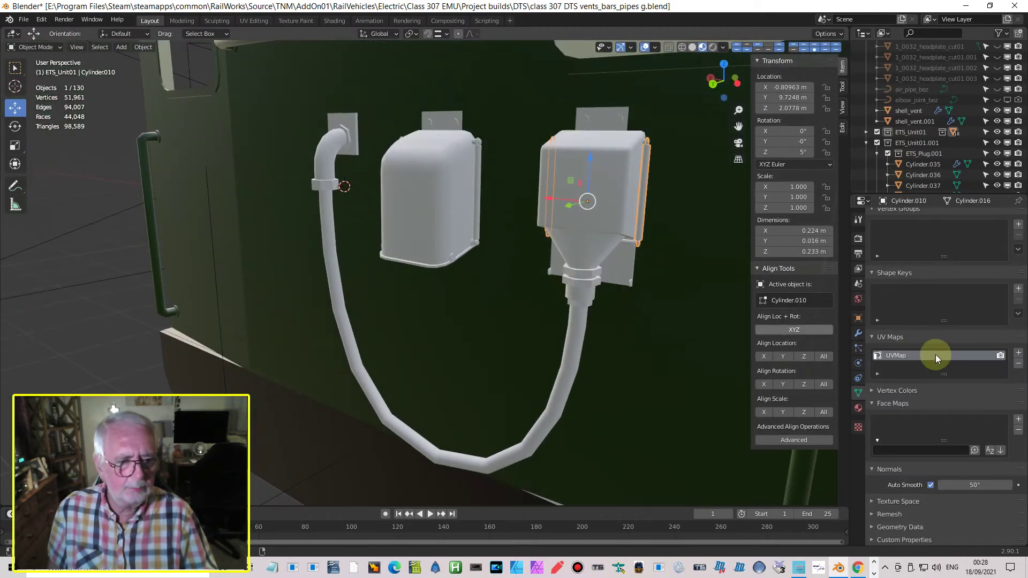
{"action": "left_click", "coordinate": [858, 333]}
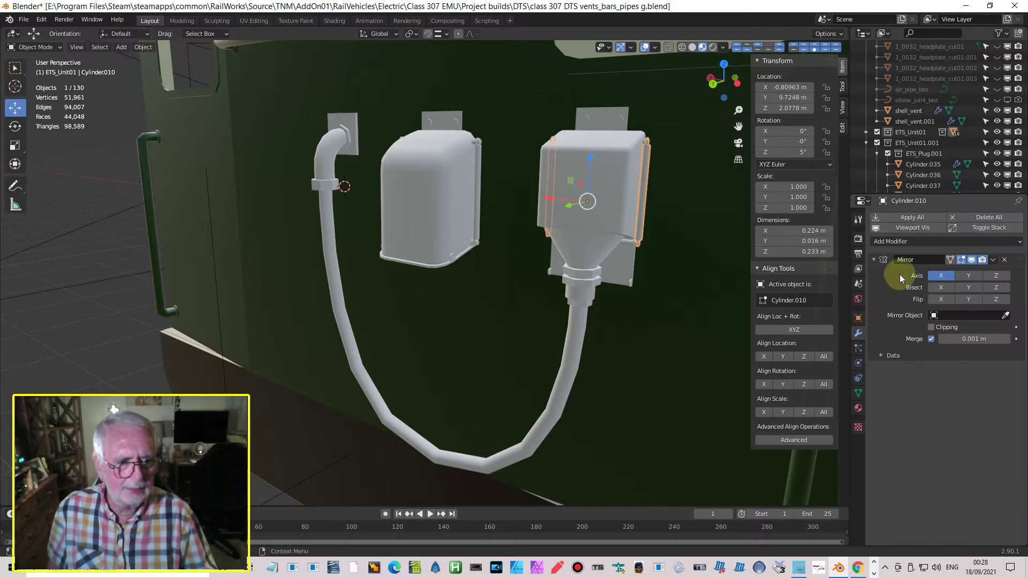
{"action": "left_click", "coordinate": [992, 261]}
{"action": "left_click", "coordinate": [968, 272]}
{"action": "middle_click_drag", "start_coordinate": [724, 265], "coordinate": [679, 240]}
{"action": "scroll", "coordinate": [676, 239], "scroll_direction": "up", "scroll_amount": 1}
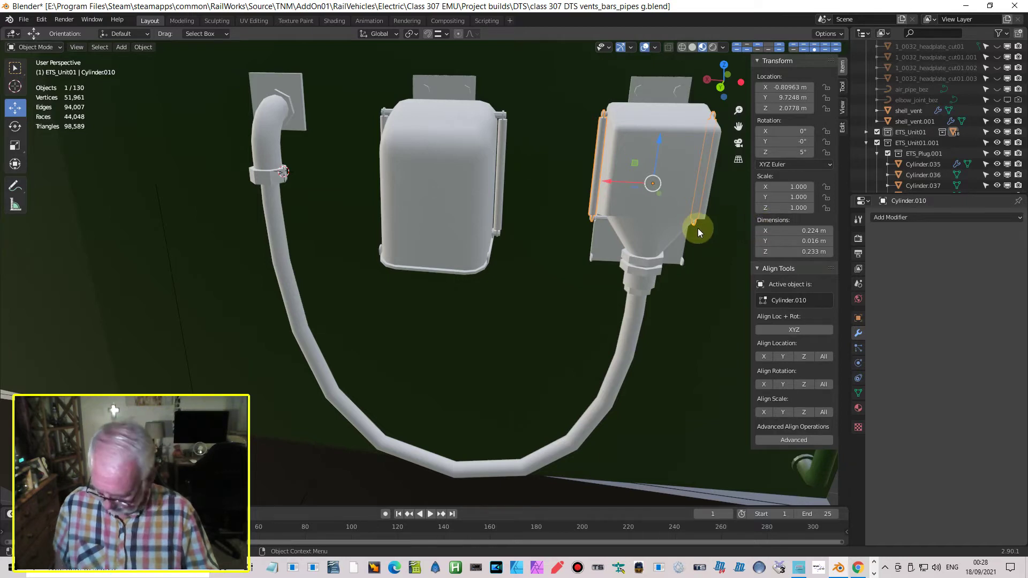
{"action": "key", "text": "ctrl"}
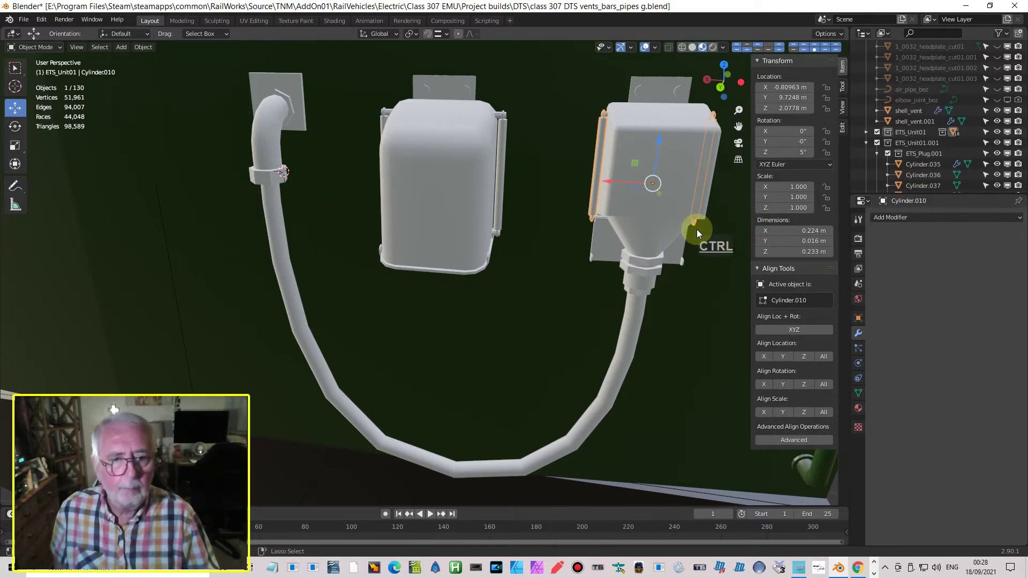
{"action": "key", "text": "ctrl+z"}
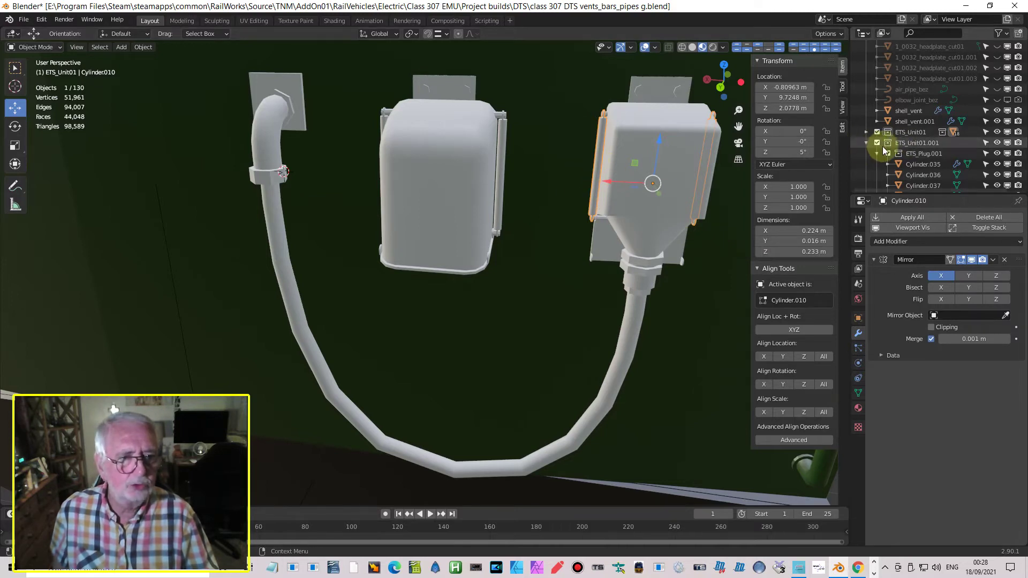
Step: Hide the original ETS_Unit01 collection and apply the Mirror modifier on the duplicated side rods of the plug housing, Cylinder.029
{"action": "left_click", "coordinate": [997, 133]}
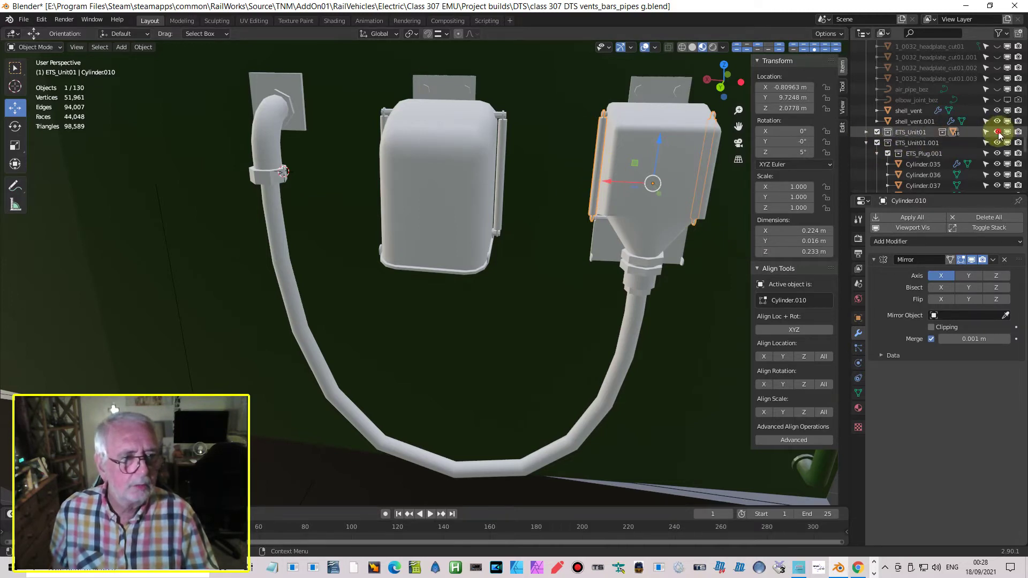
{"action": "left_click", "coordinate": [596, 191]}
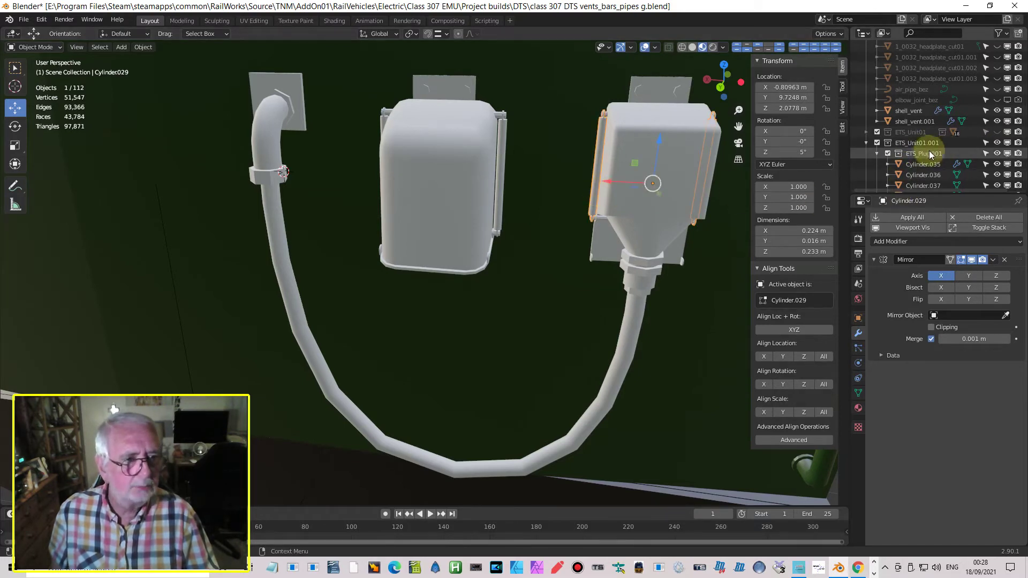
{"action": "scroll", "coordinate": [912, 155], "scroll_direction": "down", "scroll_amount": 5}
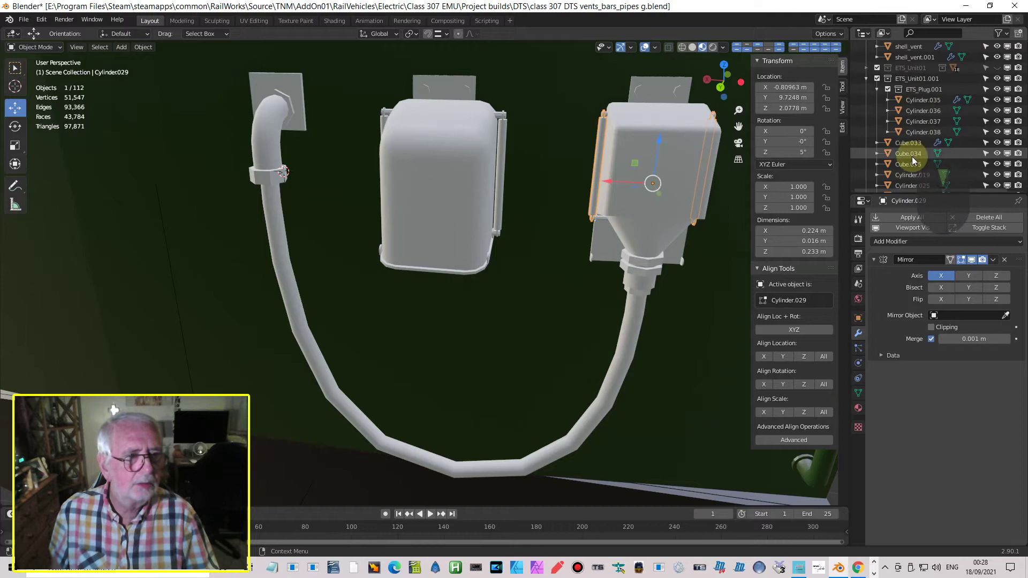
{"action": "scroll", "coordinate": [912, 162], "scroll_direction": "down", "scroll_amount": 5}
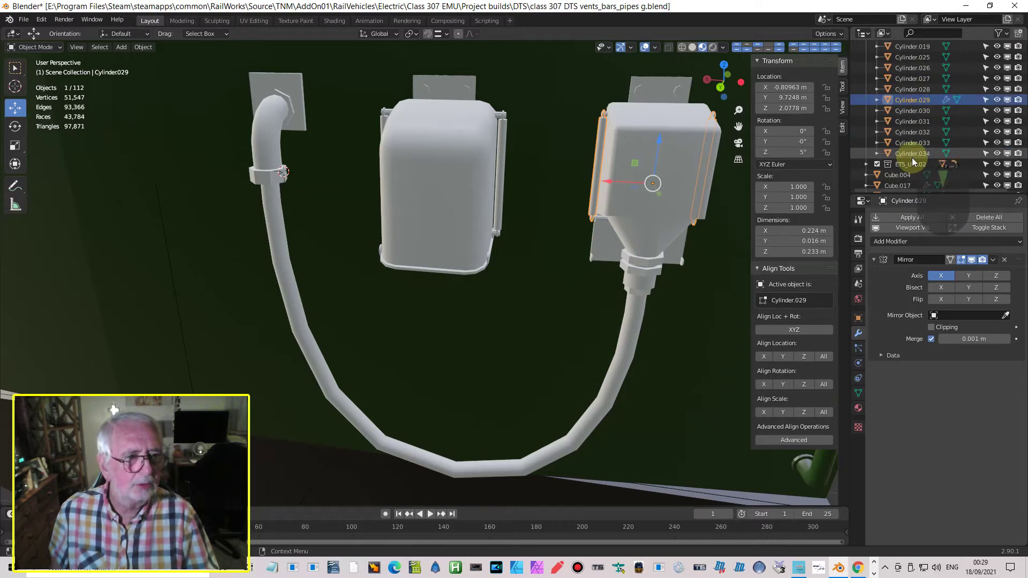
{"action": "scroll", "coordinate": [918, 165], "scroll_direction": "up", "scroll_amount": 3}
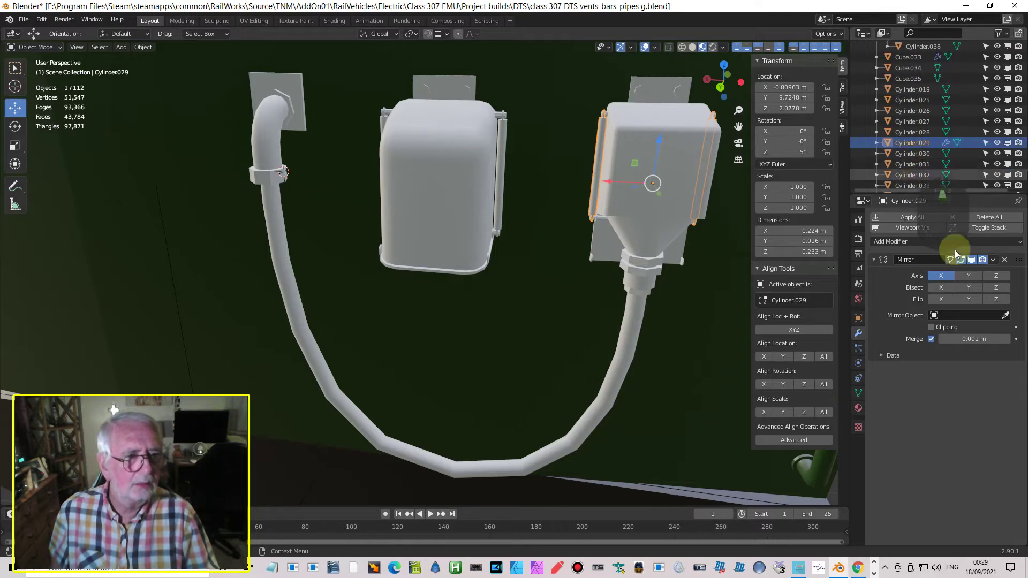
{"action": "scroll", "coordinate": [917, 168], "scroll_direction": "up", "scroll_amount": 5}
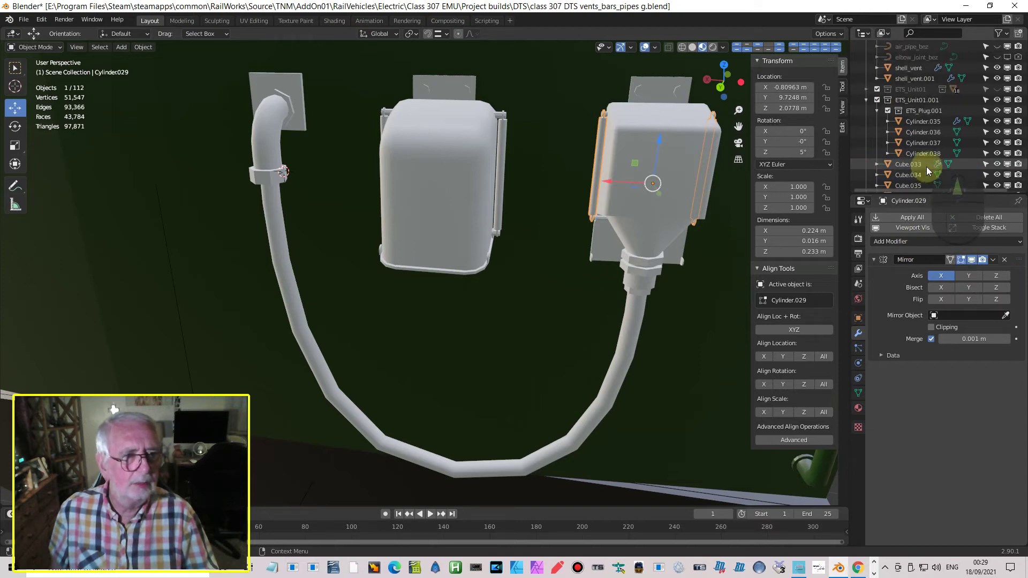
{"action": "left_click", "coordinate": [866, 100]}
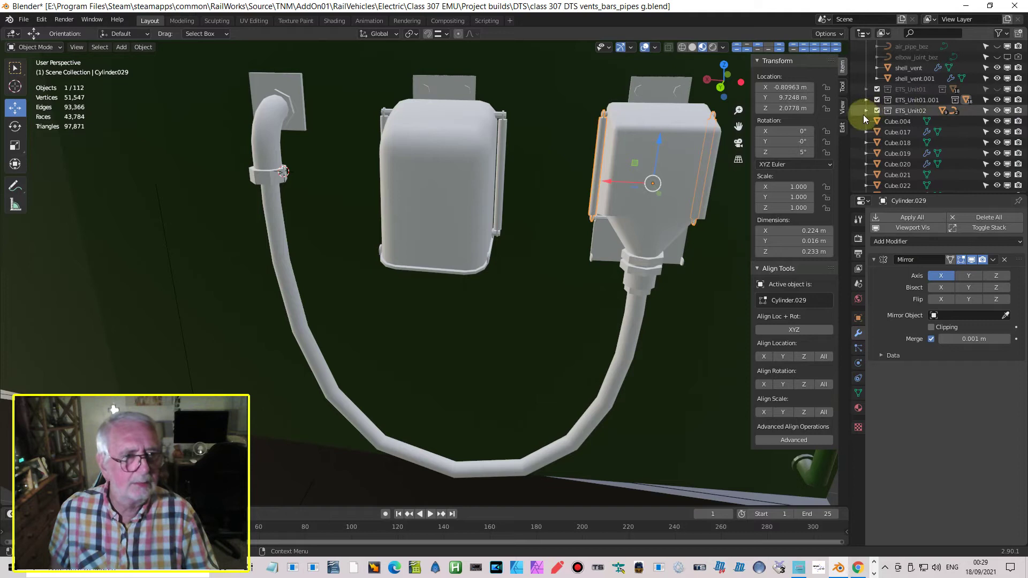
{"action": "left_click", "coordinate": [992, 260]}
{"action": "left_click", "coordinate": [946, 272]}
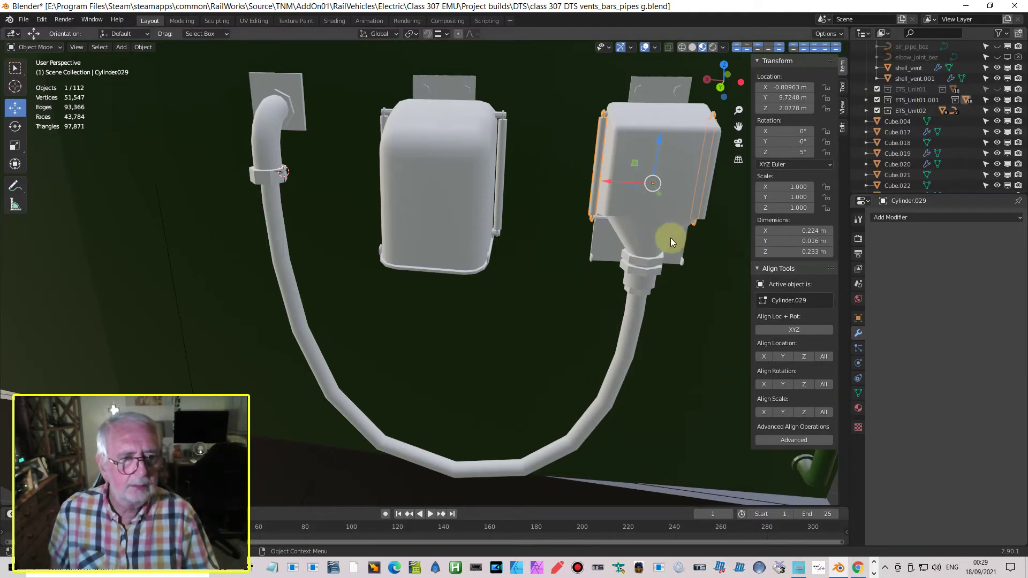
Step: Select all objects in the duplicate ETS_Unit01.001 collection and join them into a single object
{"action": "left_click", "coordinate": [904, 100]}
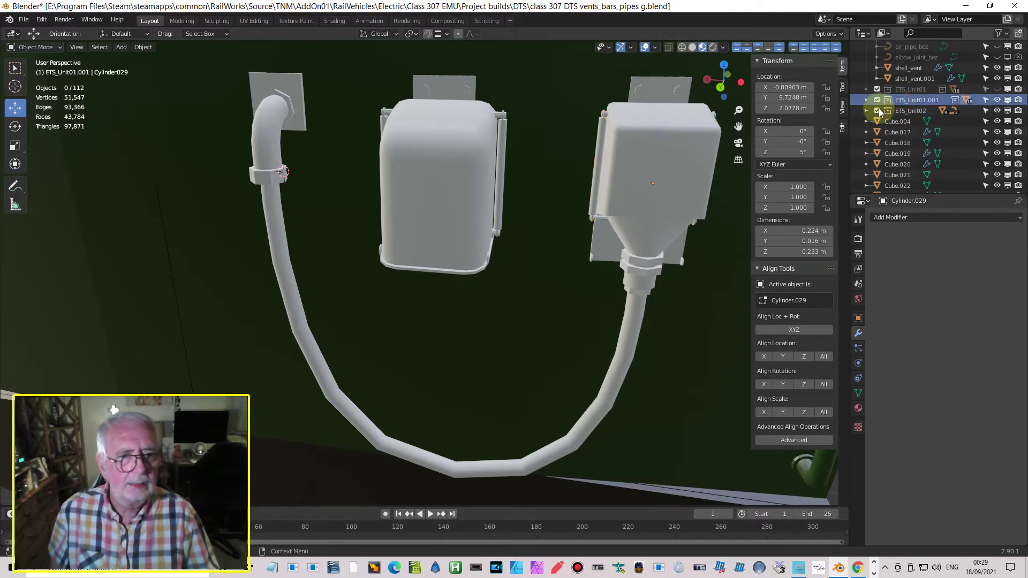
{"action": "right_click", "coordinate": [908, 97]}
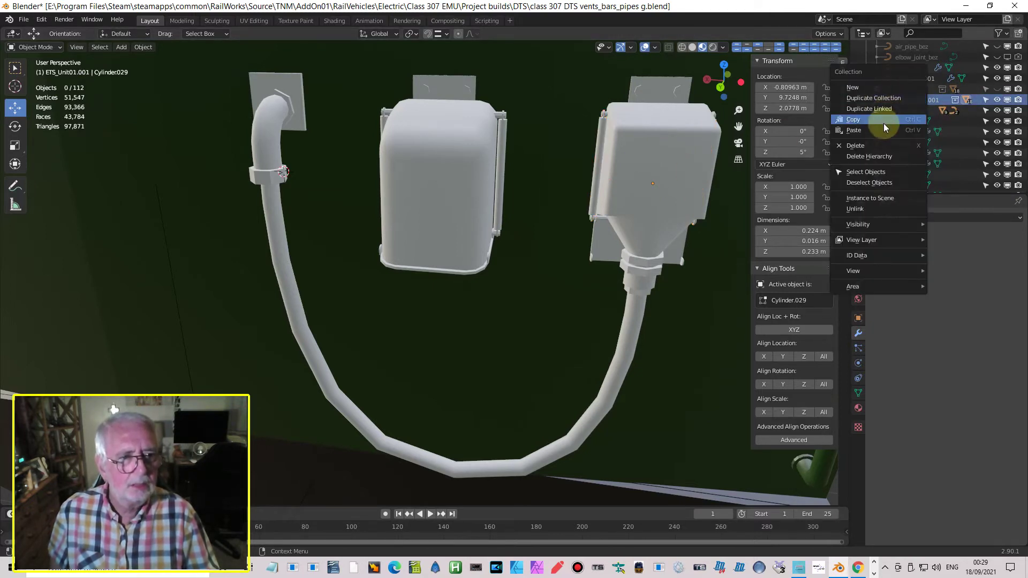
{"action": "left_click", "coordinate": [867, 171]}
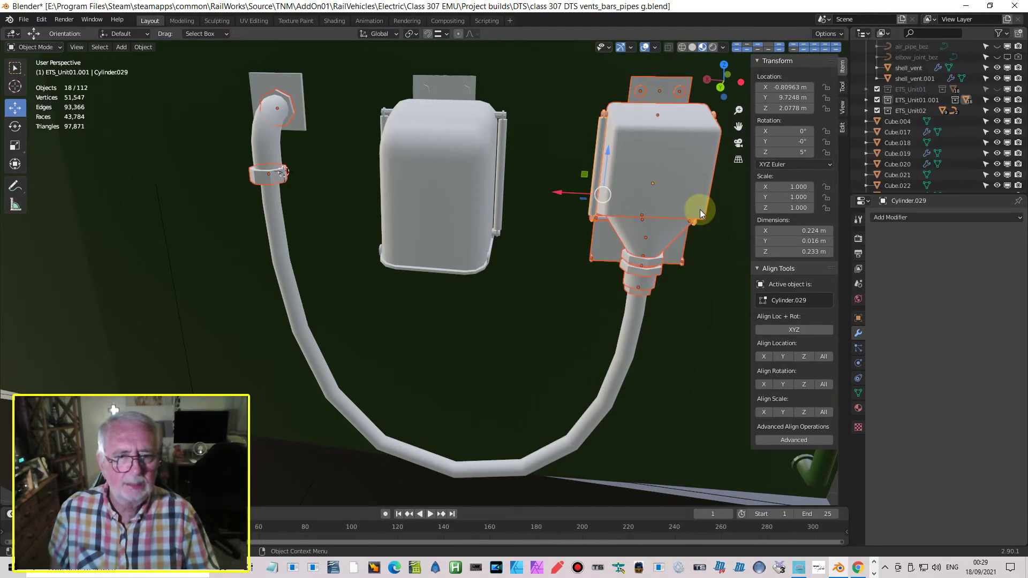
{"action": "mouse_move", "coordinate": [702, 198]}
{"action": "middle_mouse_down"}
{"action": "mouse_move", "coordinate": [667, 178]}
{"action": "mouse_move", "coordinate": [680, 148]}
{"action": "mouse_move", "coordinate": [707, 189]}
{"action": "mouse_move", "coordinate": [730, 197]}
{"action": "mouse_move", "coordinate": [720, 198]}
{"action": "middle_mouse_up"}
{"action": "scroll", "coordinate": [685, 164], "scroll_direction": "up", "scroll_amount": 3}
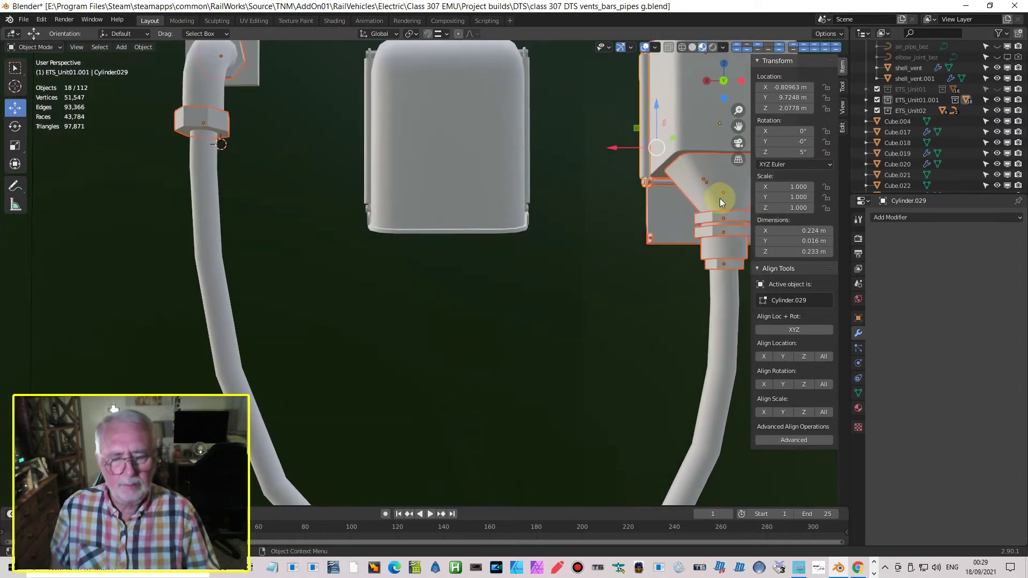
{"action": "middle_click_drag", "start_coordinate": [610, 232], "coordinate": [490, 265], "text": "shift"}
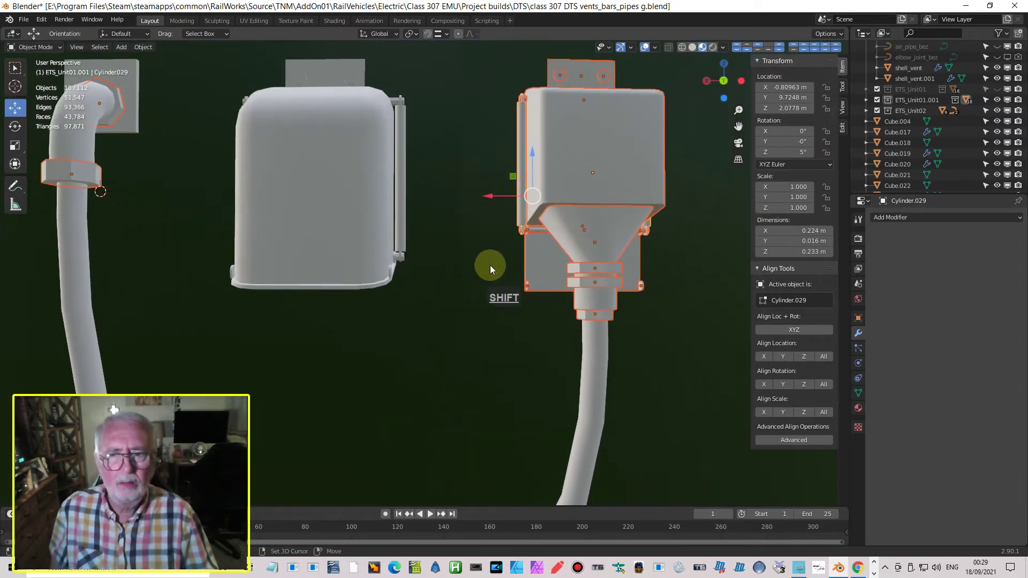
{"action": "middle_click_drag", "start_coordinate": [577, 216], "coordinate": [616, 249]}
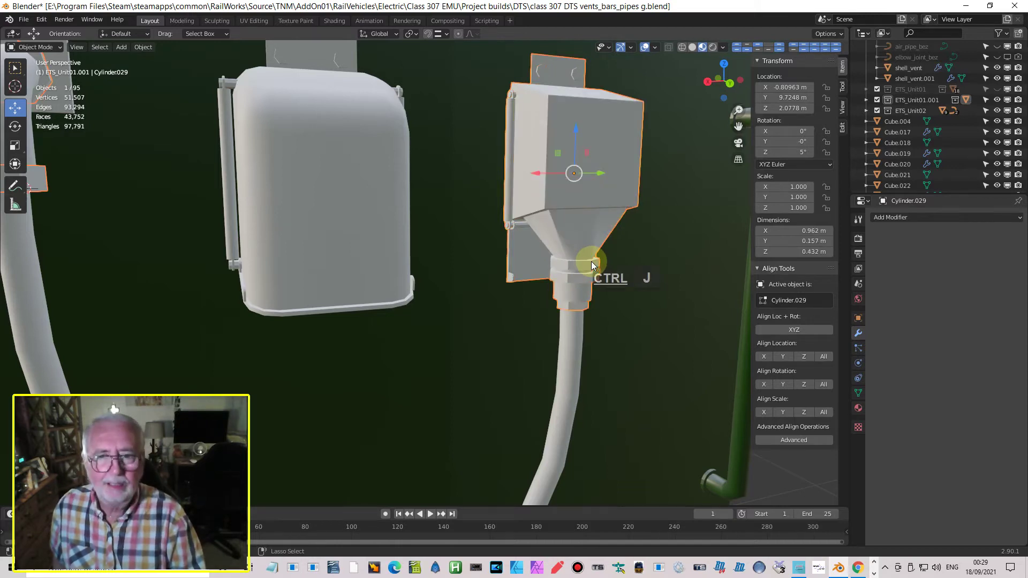
Step: Expand the ETS_Unit01.001 collection and check its contents against the joined plug housing mesh Cylinder.029
{"action": "middle_click_drag", "start_coordinate": [577, 217], "coordinate": [541, 195]}
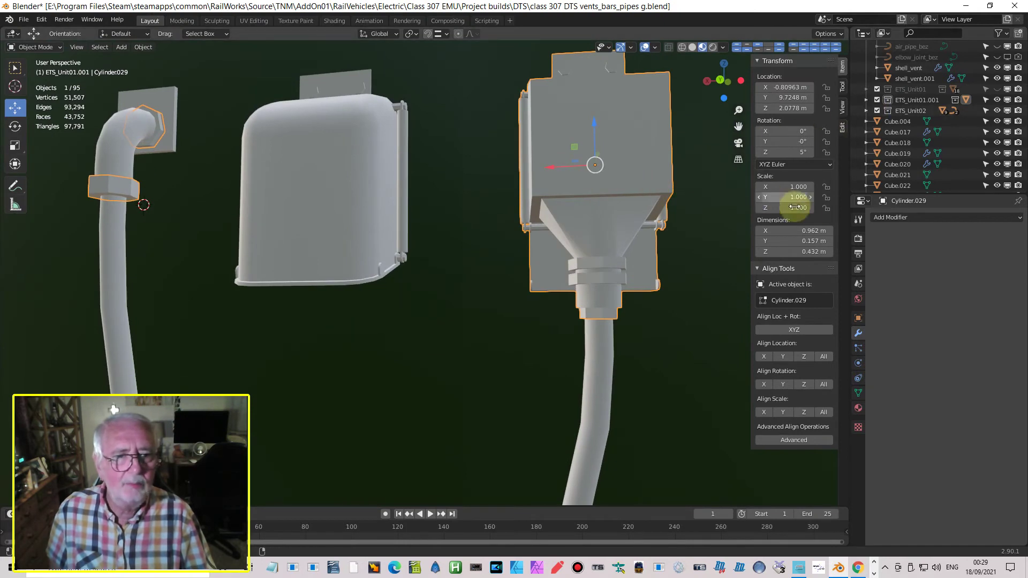
{"action": "left_click", "coordinate": [866, 112]}
{"action": "left_click", "coordinate": [865, 111]}
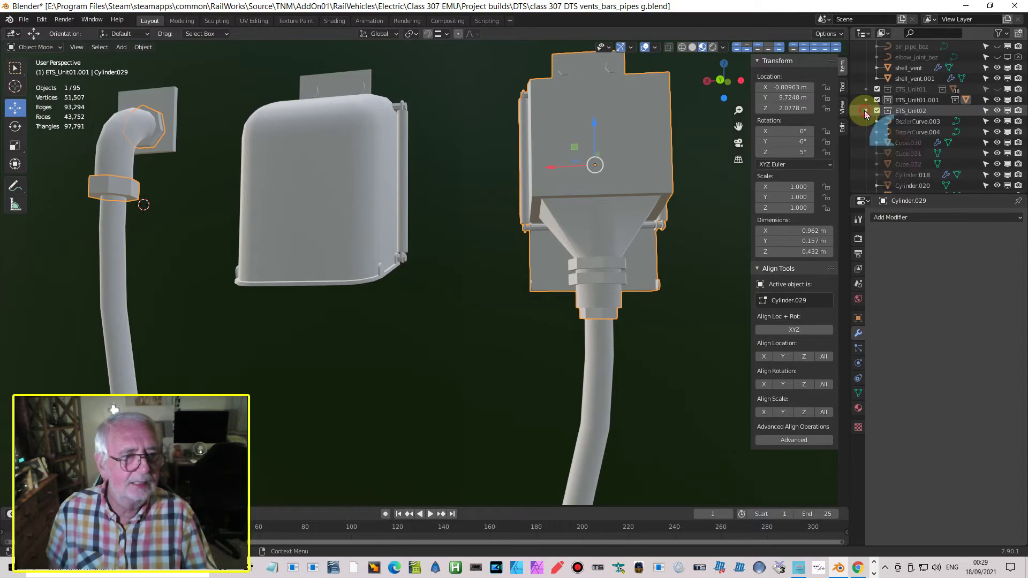
{"action": "left_click", "coordinate": [866, 100]}
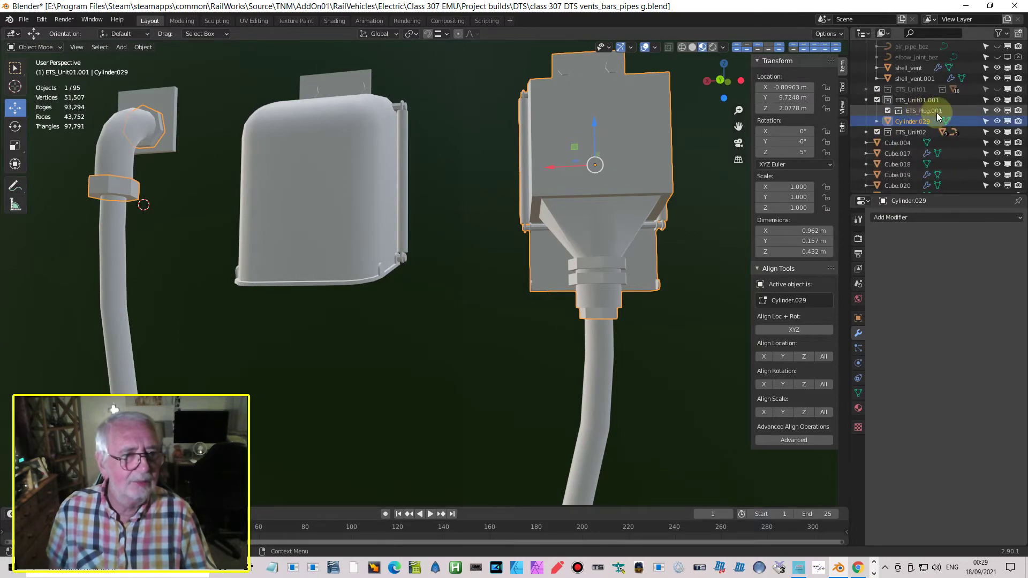
{"action": "left_click", "coordinate": [922, 113]}
{"action": "left_click", "coordinate": [913, 122]}
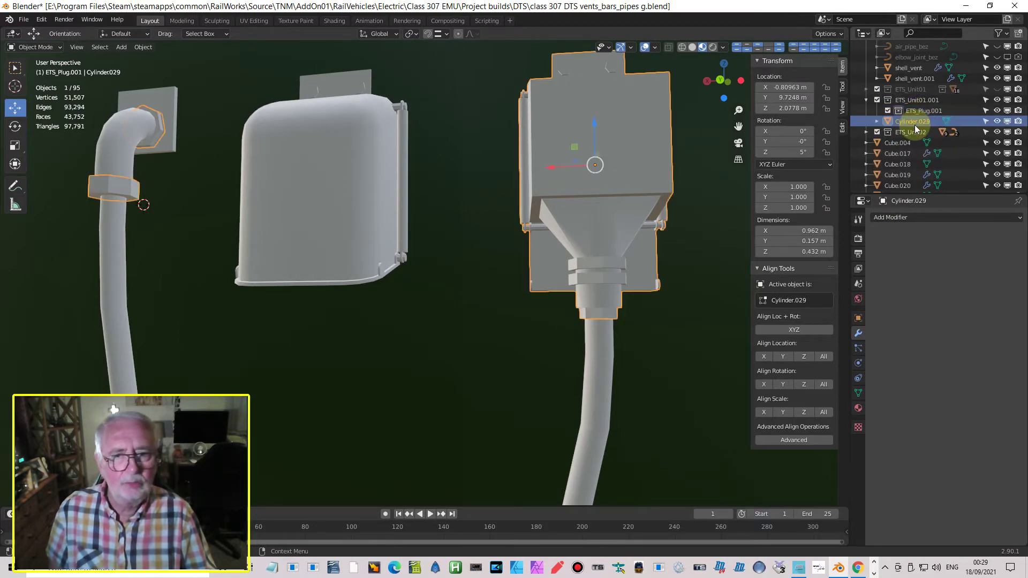
{"action": "left_click", "coordinate": [911, 112]}
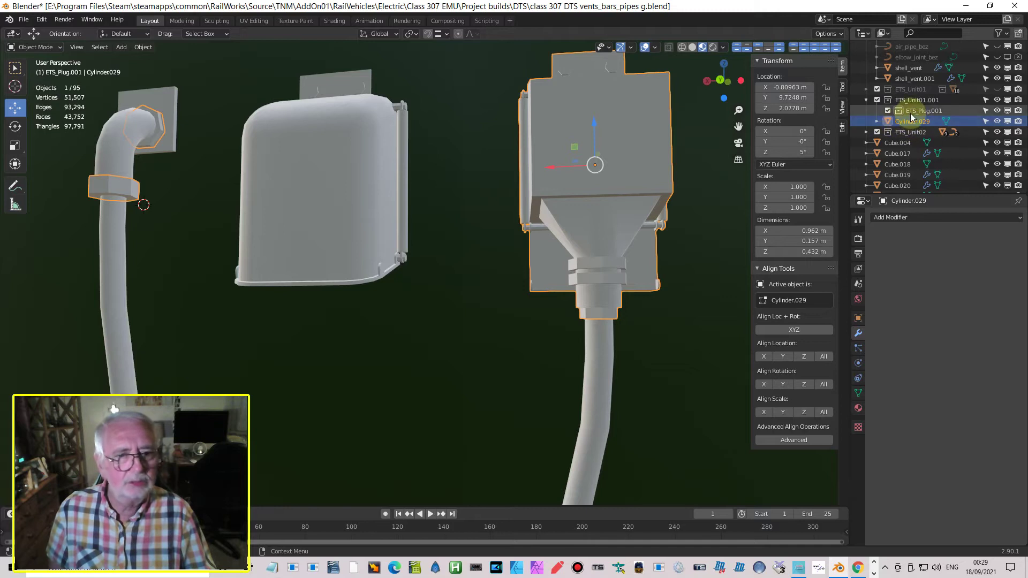
{"action": "scroll", "coordinate": [754, 188], "scroll_direction": "down", "scroll_amount": 3}
{"action": "middle_click_drag", "start_coordinate": [753, 189], "coordinate": [635, 286]}
{"action": "scroll", "coordinate": [729, 253], "scroll_direction": "up", "scroll_amount": 3}
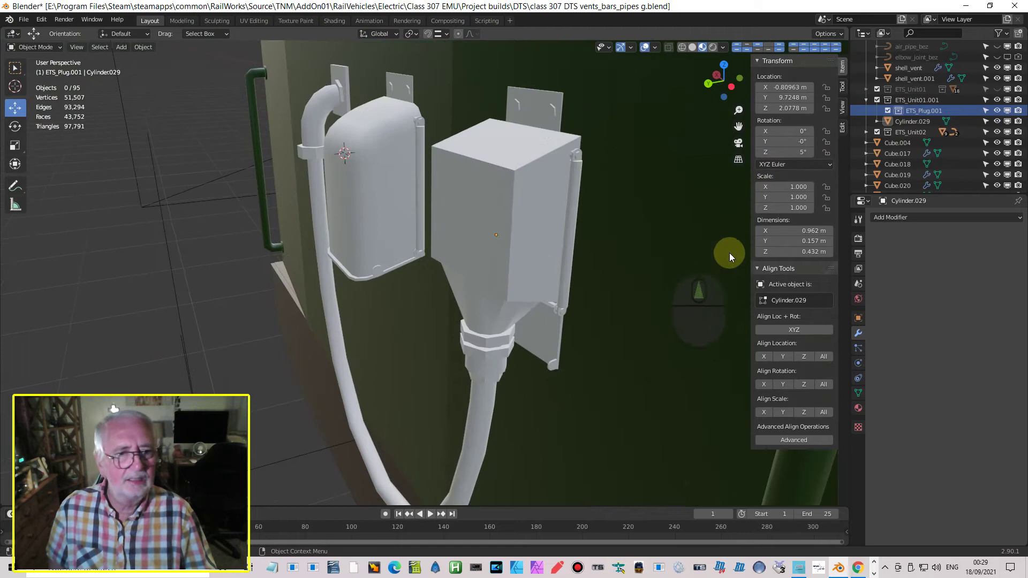
{"action": "left_click", "coordinate": [571, 221]}
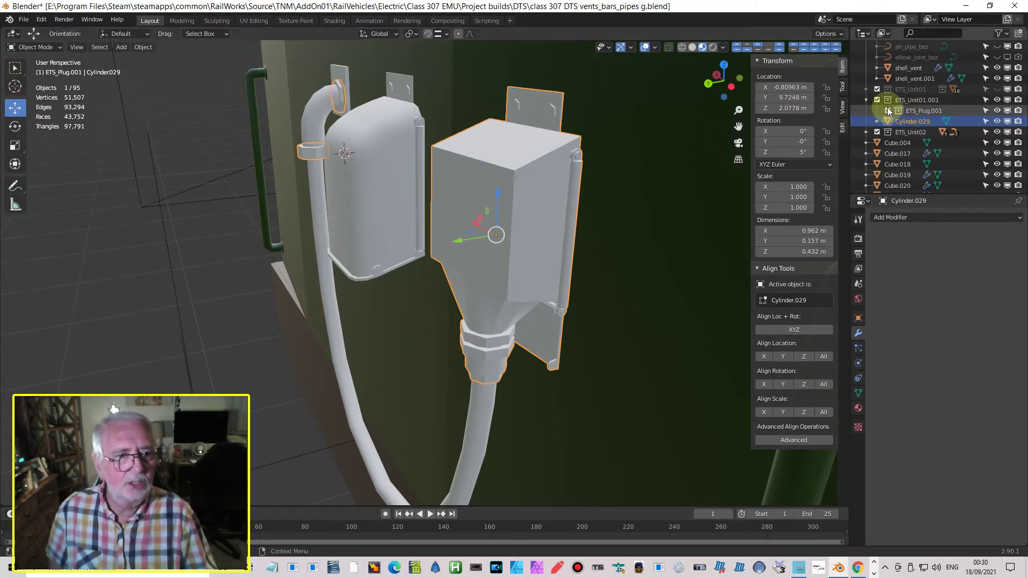
{"action": "left_click", "coordinate": [888, 110]}
{"action": "key", "text": "ctrl+z"}
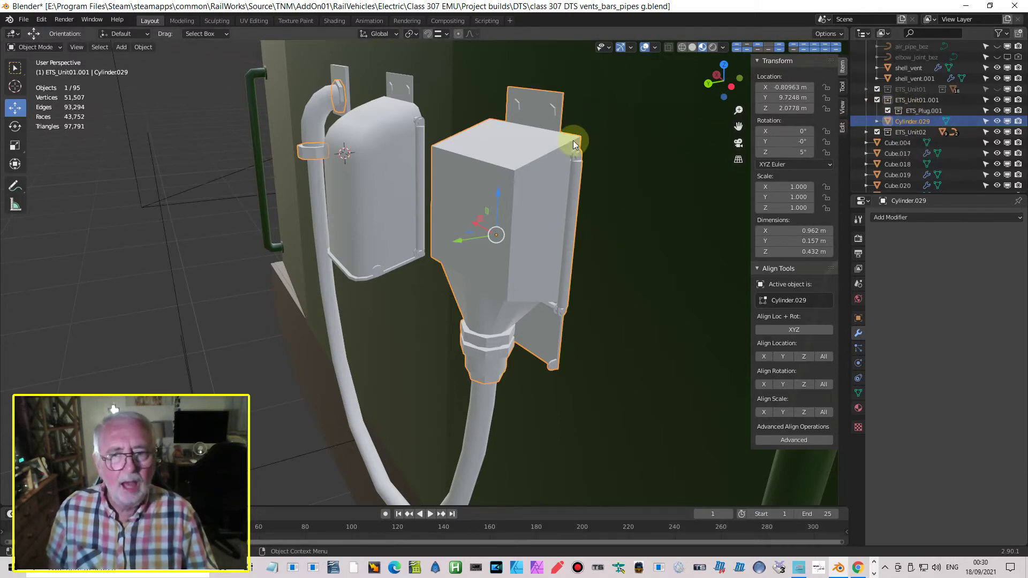
Step: Add a Bevel modifier to Cylinder.029 with an amount of 0.01 m, 1 segment and the limit method Weight
{"action": "left_click", "coordinate": [906, 217]}
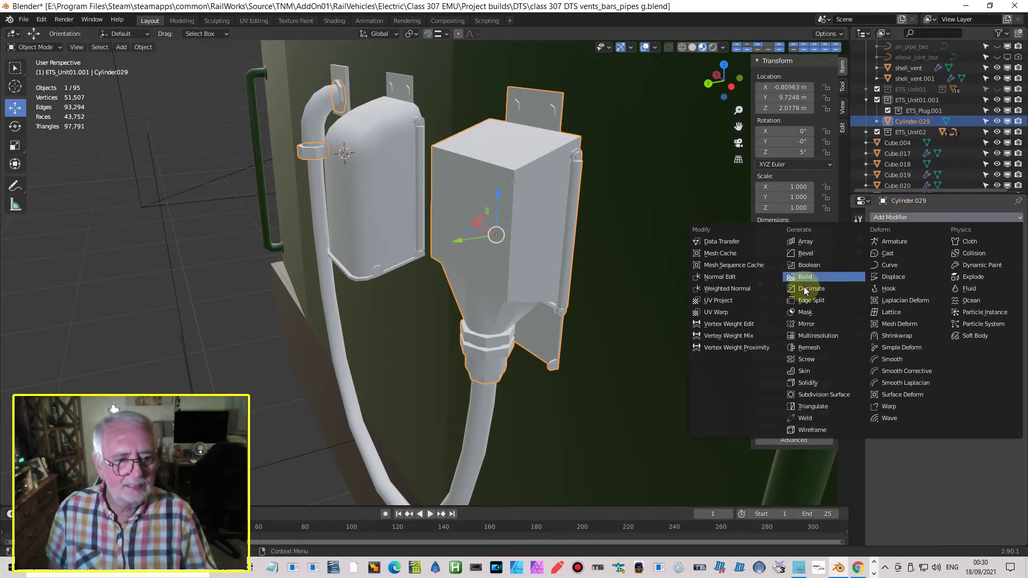
{"action": "left_click", "coordinate": [812, 253]}
{"action": "left_click", "coordinate": [968, 314]}
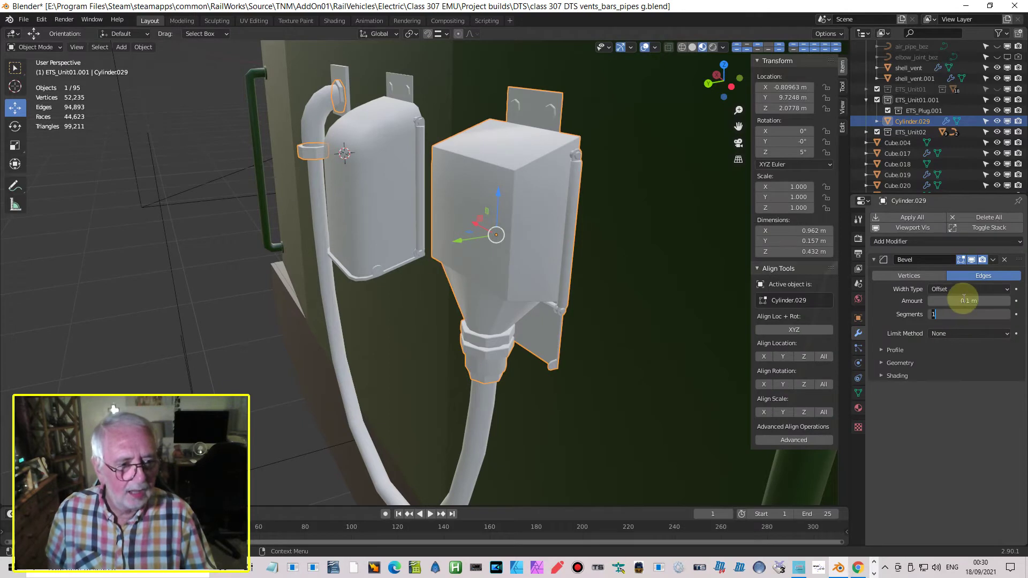
{"action": "key", "text": "Return"}
{"action": "left_click", "coordinate": [949, 301]}
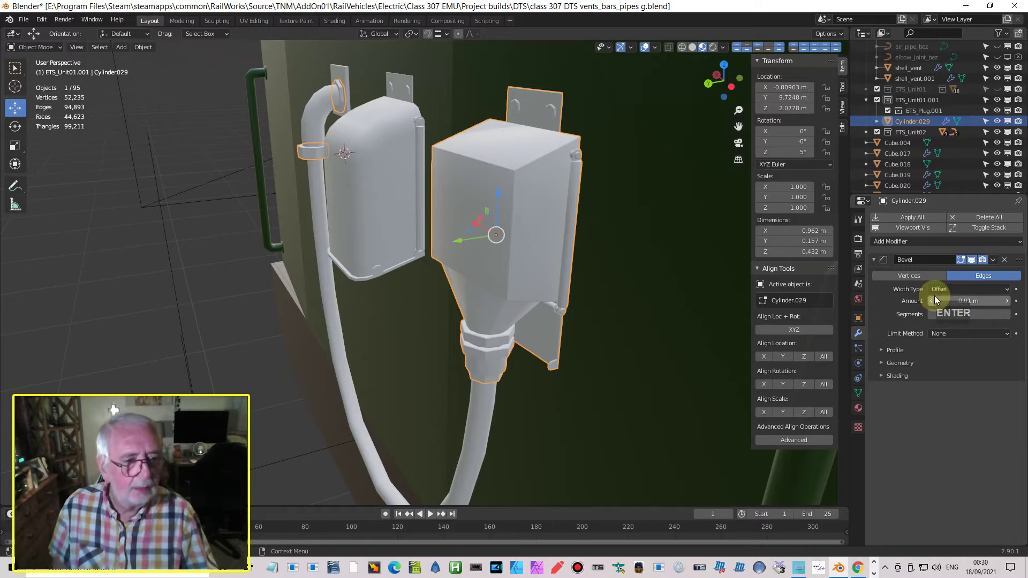
{"action": "left_click", "coordinate": [950, 333]}
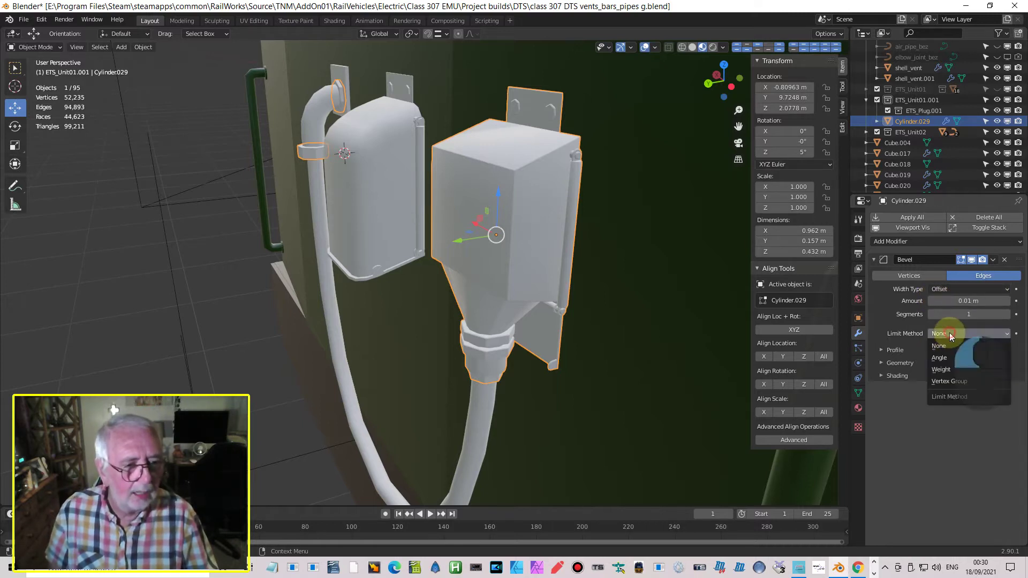
{"action": "left_click", "coordinate": [944, 369]}
{"action": "mouse_move", "coordinate": [642, 318]}
{"action": "middle_mouse_down"}
{"action": "mouse_move", "coordinate": [685, 291]}
{"action": "mouse_move", "coordinate": [669, 252]}
{"action": "mouse_move", "coordinate": [673, 275]}
{"action": "mouse_move", "coordinate": [731, 299]}
{"action": "mouse_move", "coordinate": [753, 271]}
{"action": "mouse_move", "coordinate": [692, 294]}
{"action": "mouse_move", "coordinate": [645, 341]}
{"action": "mouse_move", "coordinate": [602, 333]}
{"action": "mouse_move", "coordinate": [609, 345]}
{"action": "mouse_move", "coordinate": [647, 310]}
{"action": "mouse_move", "coordinate": [645, 298]}
{"action": "middle_mouse_up"}
{"action": "scroll", "coordinate": [618, 341], "scroll_direction": "down", "scroll_amount": 4}
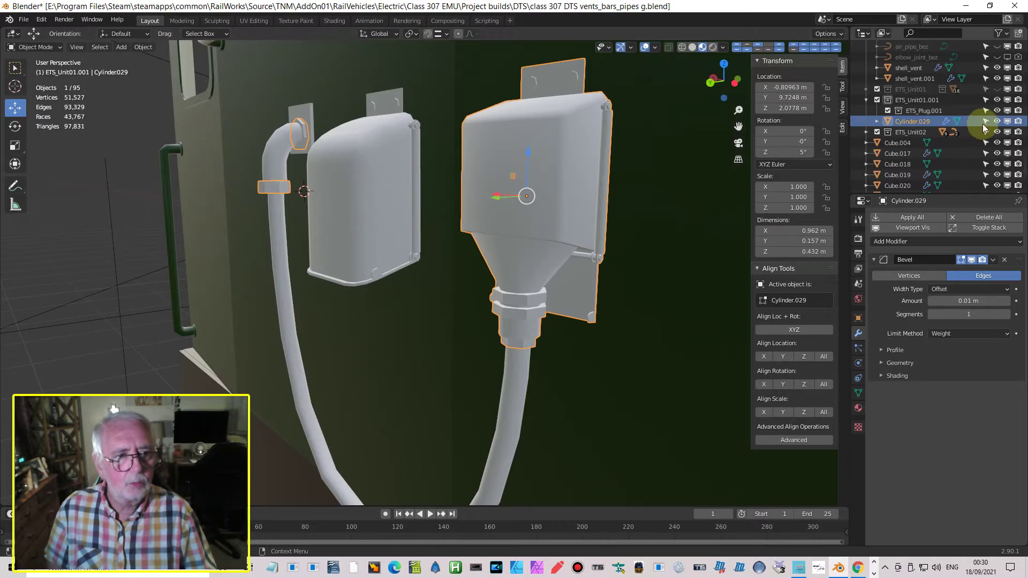
Step: Toggle the visibility of Cylinder.029 repeatedly to check which parts belong to the joined mesh
{"action": "left_click", "coordinate": [999, 123]}
{"action": "left_click", "coordinate": [999, 123]}
{"action": "left_click", "coordinate": [999, 123]}
{"action": "left_click", "coordinate": [999, 123]}
{"action": "left_click", "coordinate": [999, 123]}
{"action": "left_click", "coordinate": [1000, 123]}
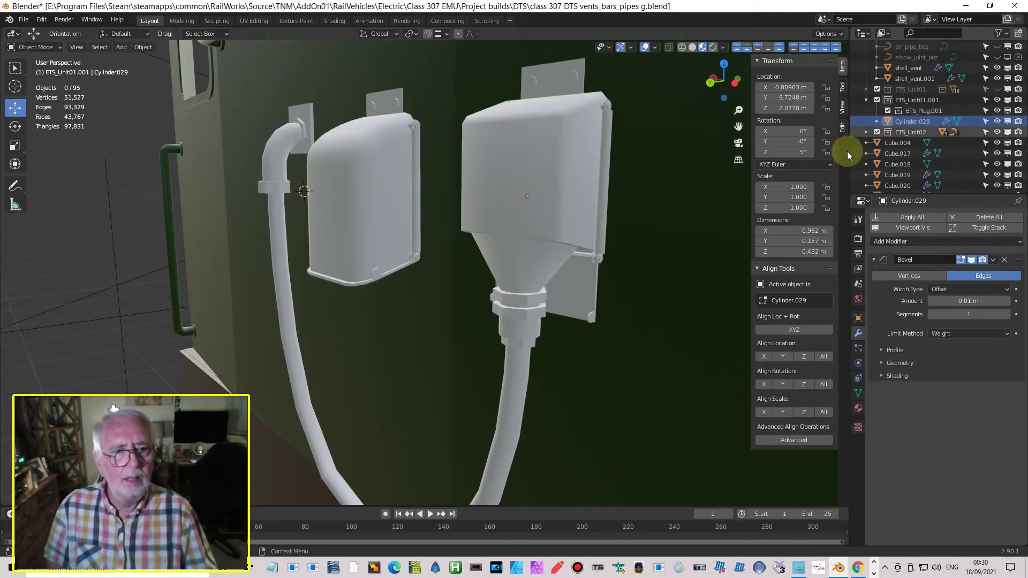
Step: Select the hexagonal collar and wall nut of the elbow pipe in the Cylinder.029 mesh and separate them into their own object
{"action": "left_click", "coordinate": [272, 189]}
{"action": "middle_click_drag", "start_coordinate": [402, 200], "coordinate": [571, 188]}
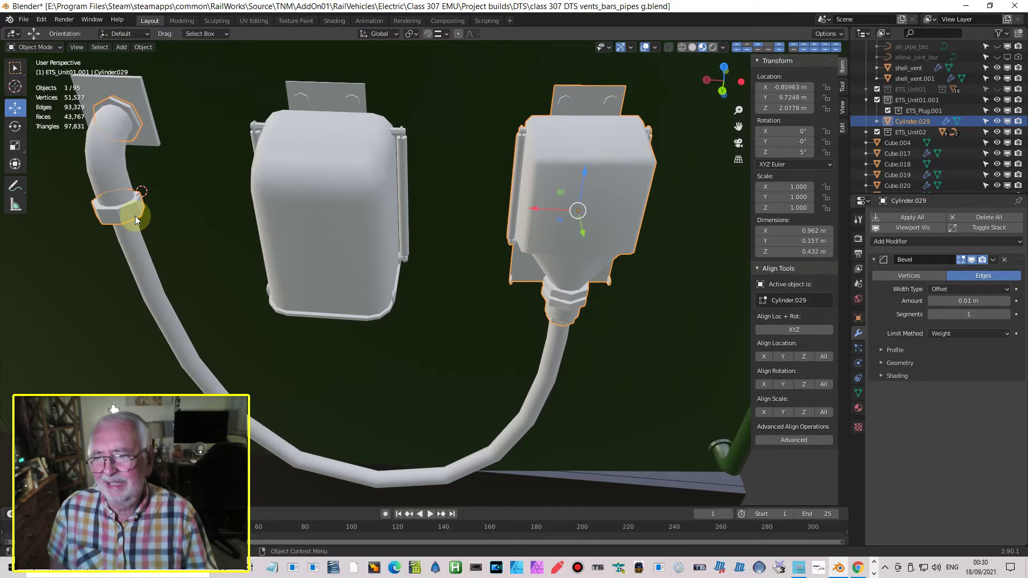
{"action": "key", "text": "Tab"}
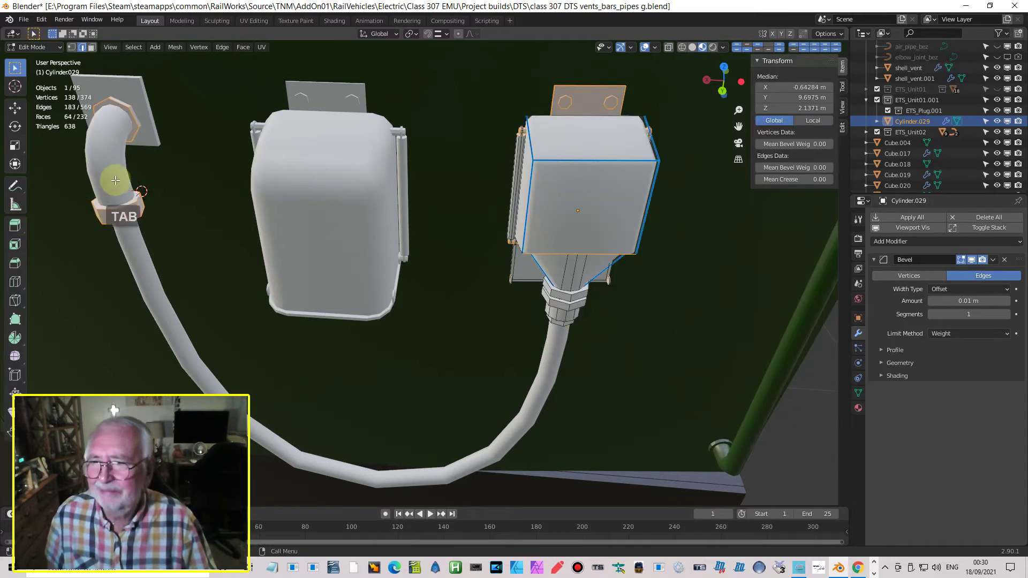
{"action": "left_click", "coordinate": [130, 215]}
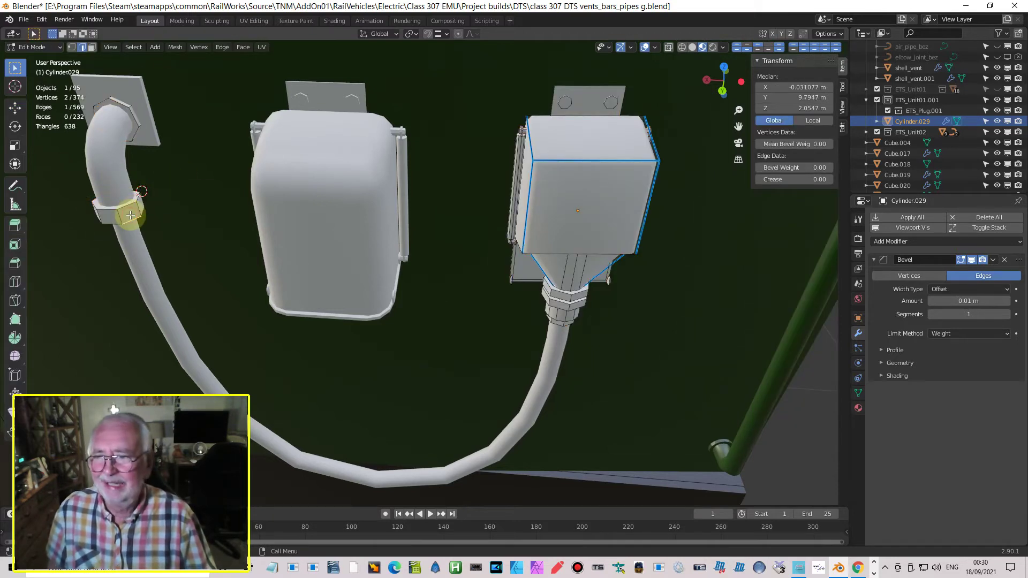
{"action": "left_click", "coordinate": [123, 105], "text": "shift"}
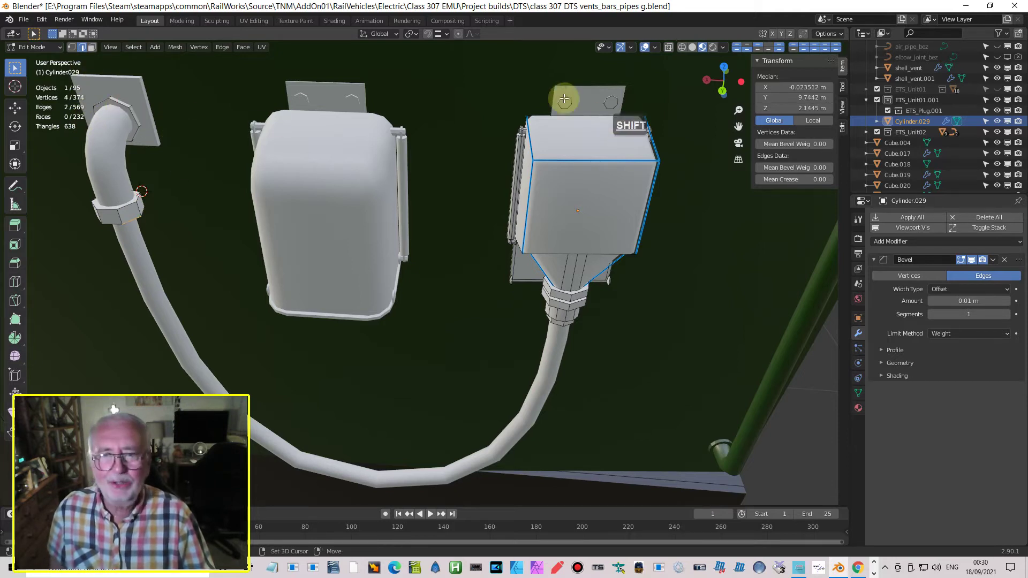
{"action": "left_click", "coordinate": [135, 119], "text": "shift"}
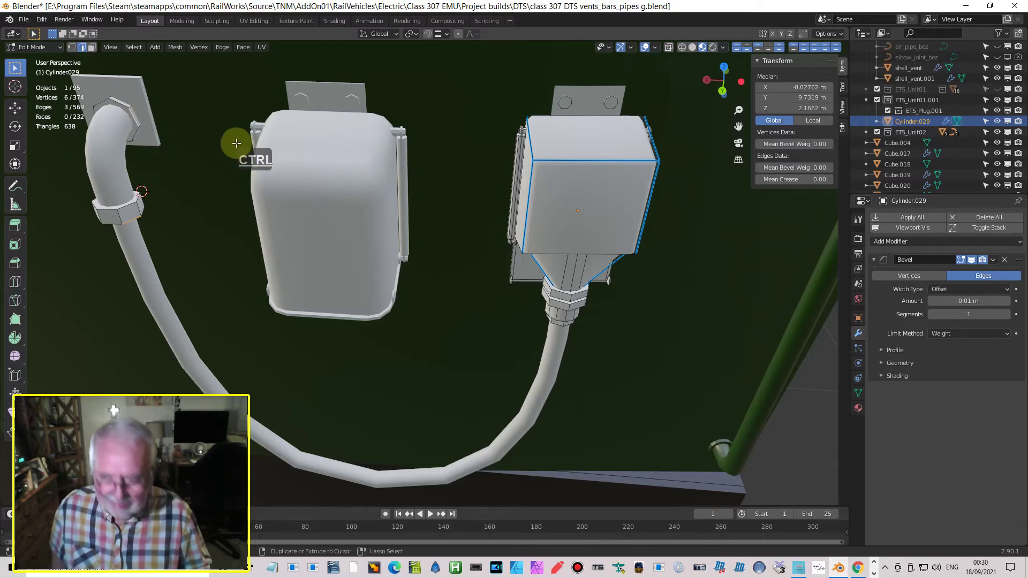
{"action": "key", "text": "ctrl+KP_Add"}
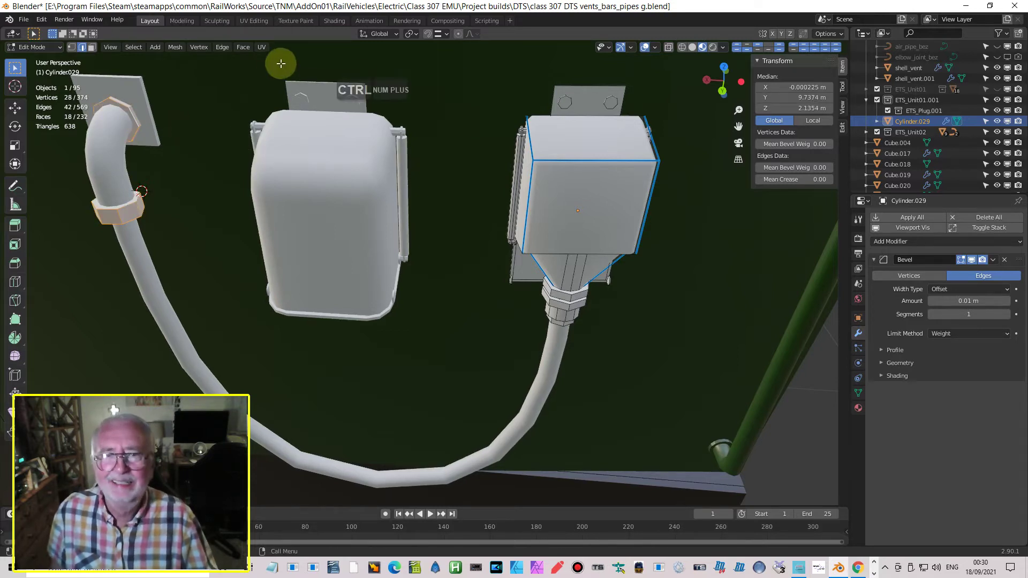
{"action": "left_click", "coordinate": [173, 47]}
{"action": "mouse_move", "coordinate": [203, 144]}
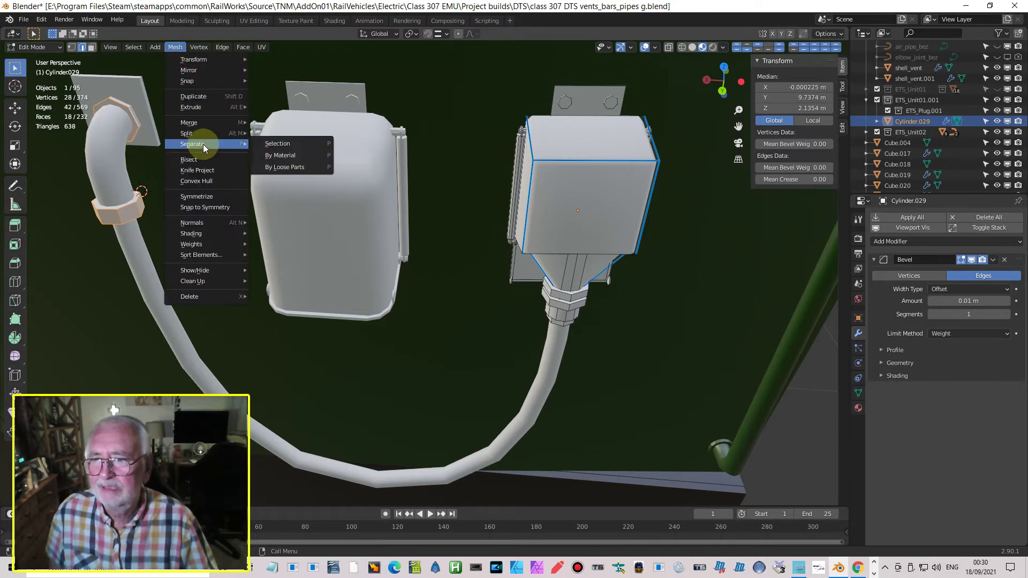
{"action": "left_click", "coordinate": [294, 143]}
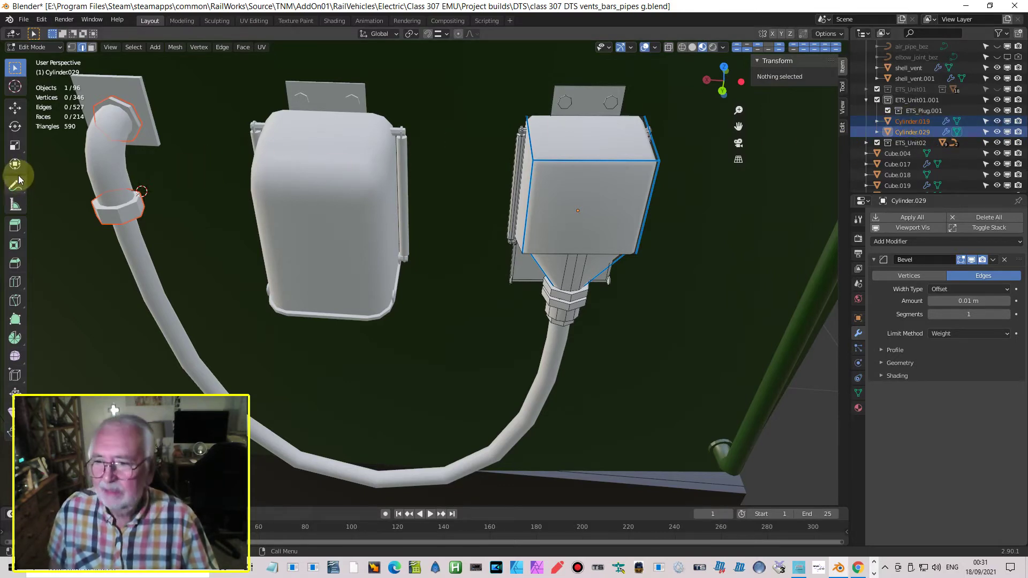
{"action": "key", "text": "Tab"}
Step: Move the separated elbow pipe fittings into the ETS_Unit02 collection
{"action": "left_click", "coordinate": [124, 196]}
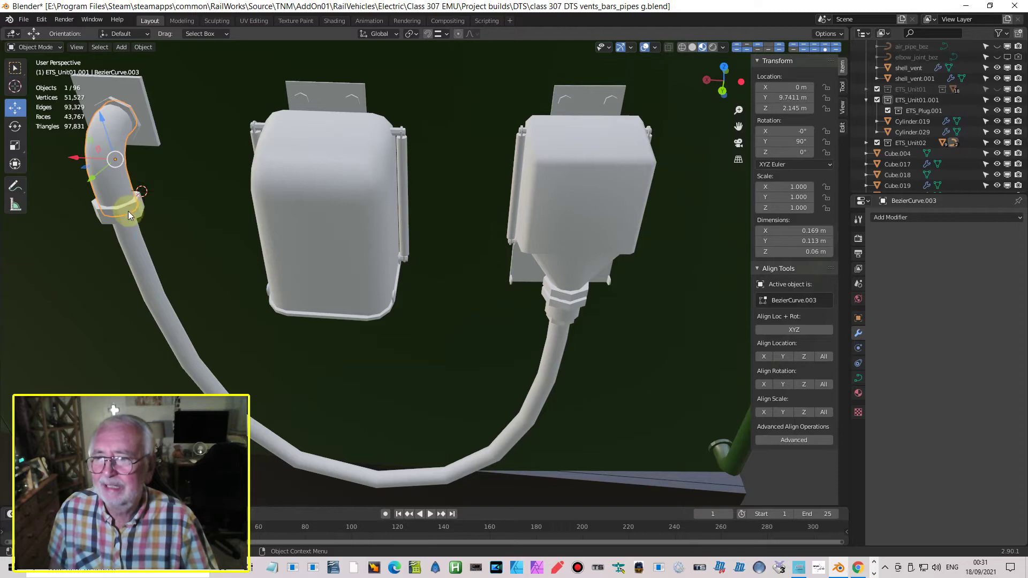
{"action": "left_click", "coordinate": [129, 210]}
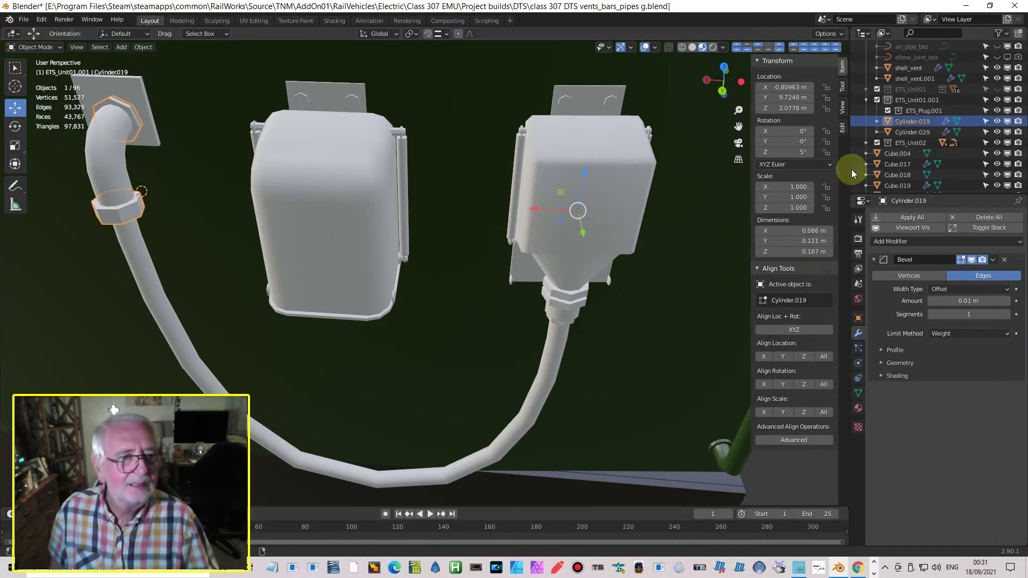
{"action": "left_click_drag", "start_coordinate": [907, 121], "coordinate": [911, 141]}
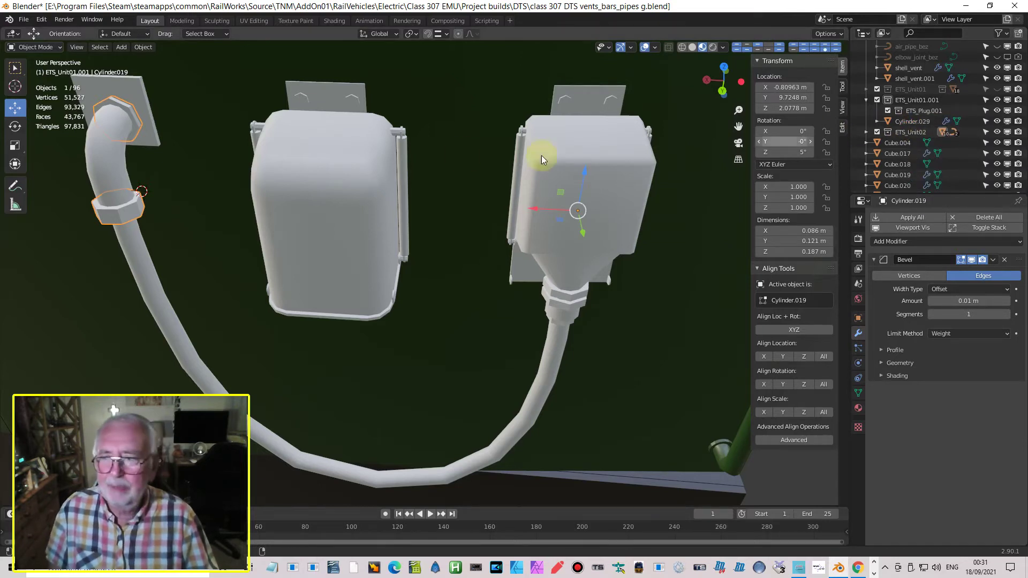
Step: Set the Bevel modifier of the plug housing, Cylinder.029, to 2 segments and check the rounded edges
{"action": "left_click", "coordinate": [574, 160]}
{"action": "middle_click_drag", "start_coordinate": [618, 150], "coordinate": [567, 272]}
{"action": "scroll", "coordinate": [596, 136], "scroll_direction": "up", "scroll_amount": 3}
{"action": "scroll", "coordinate": [585, 227], "scroll_direction": "up", "scroll_amount": 5}
{"action": "middle_click_drag", "start_coordinate": [586, 227], "coordinate": [667, 178], "text": "shift"}
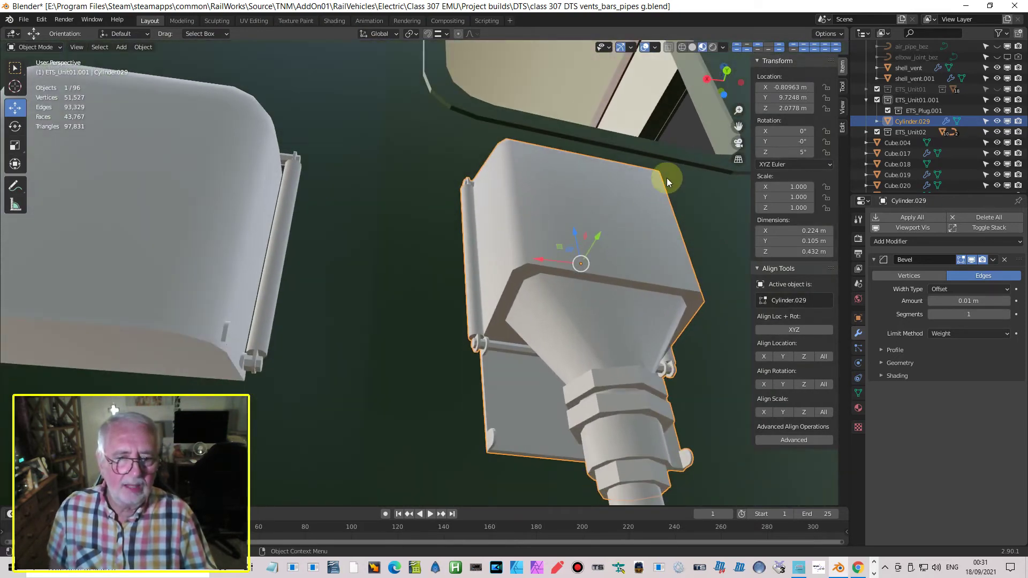
{"action": "left_click", "coordinate": [1008, 315]}
{"action": "middle_click_drag", "start_coordinate": [717, 309], "coordinate": [671, 384]}
{"action": "scroll", "coordinate": [670, 383], "scroll_direction": "down", "scroll_amount": 1}
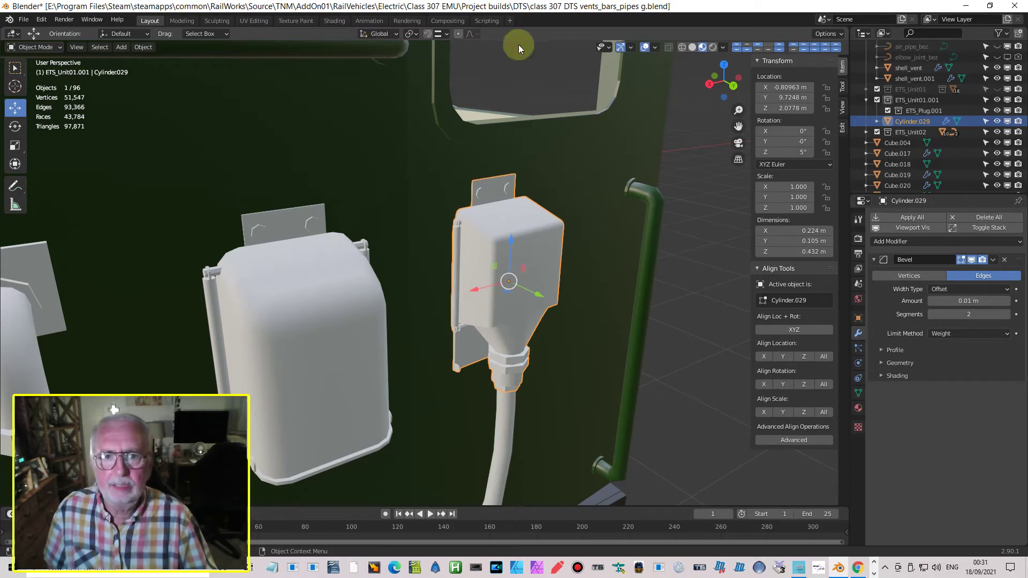
Step: In the UV Editing workspace, shrink all UVs of Cylinder.029 and place them on the dark green swatch of temp_tex.png
{"action": "left_click", "coordinate": [265, 21]}
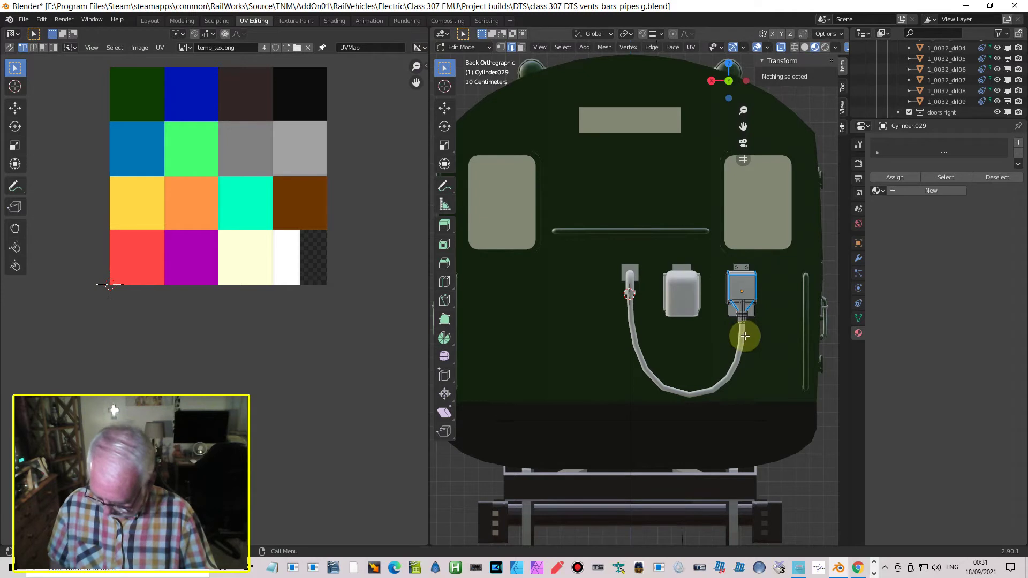
{"action": "key", "text": "a"}
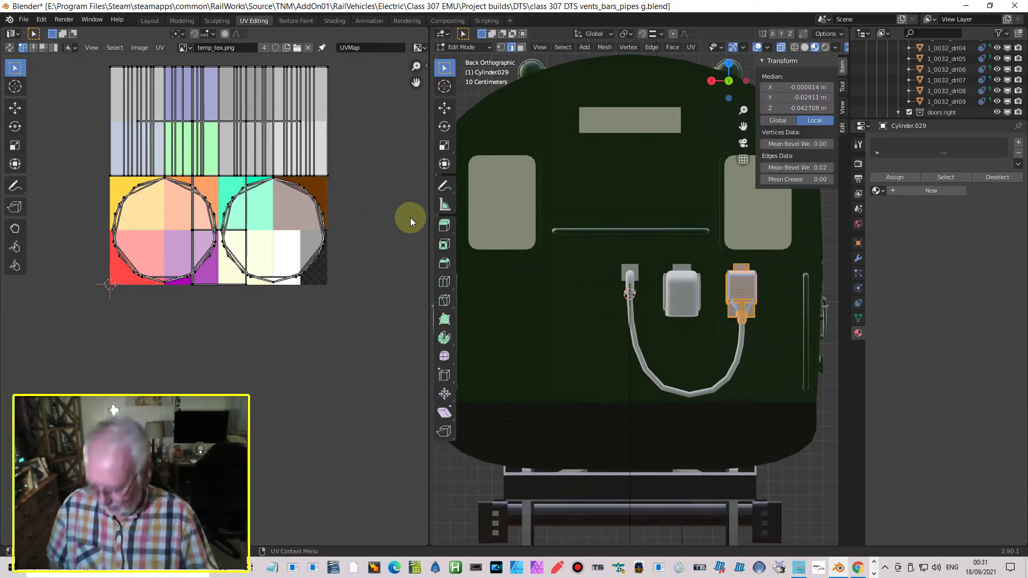
{"action": "key", "text": "a"}
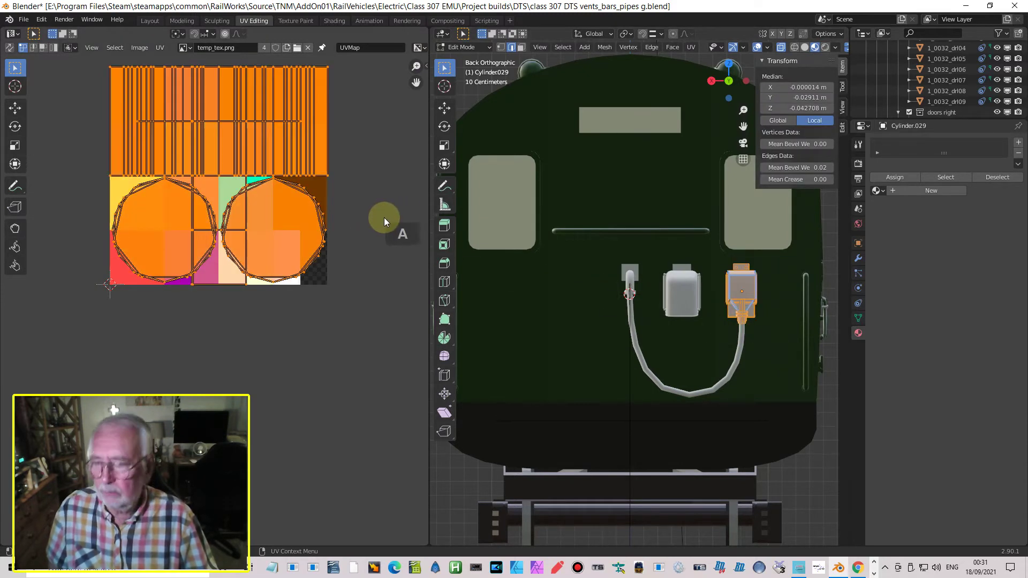
{"action": "key", "text": "s"}
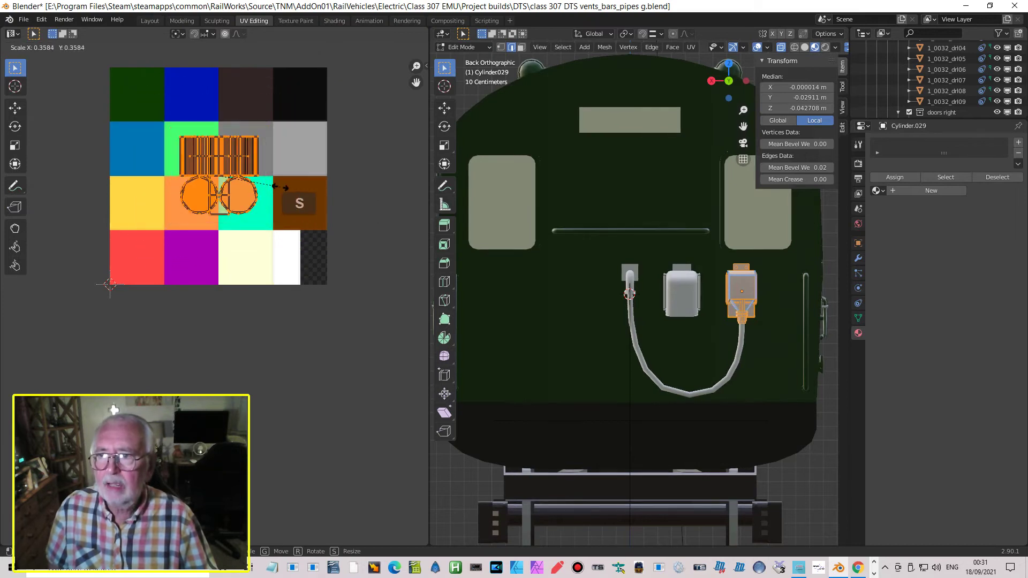
{"action": "left_click", "coordinate": [242, 187]}
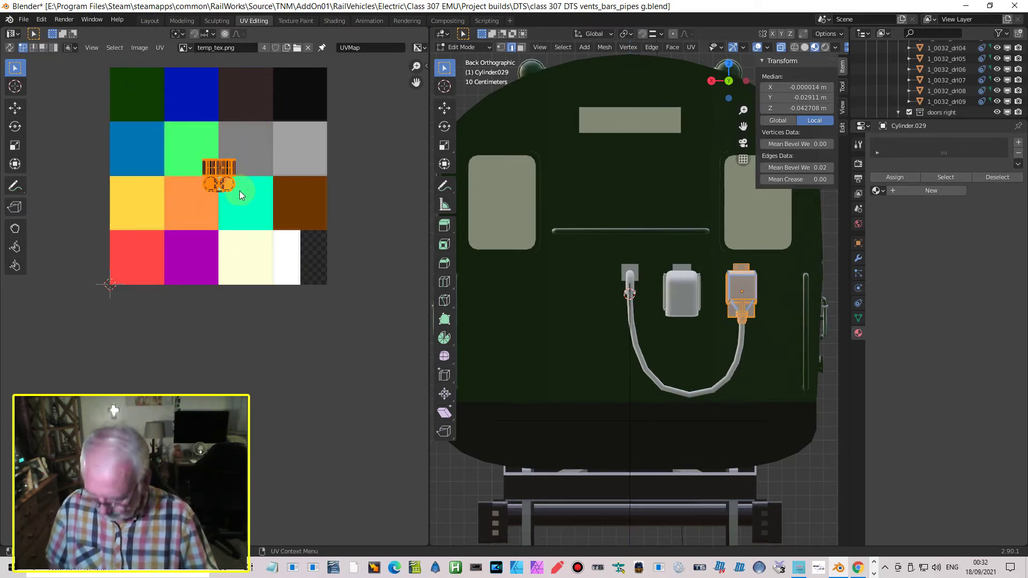
{"action": "key", "text": "g"}
{"action": "left_click", "coordinate": [152, 102]}
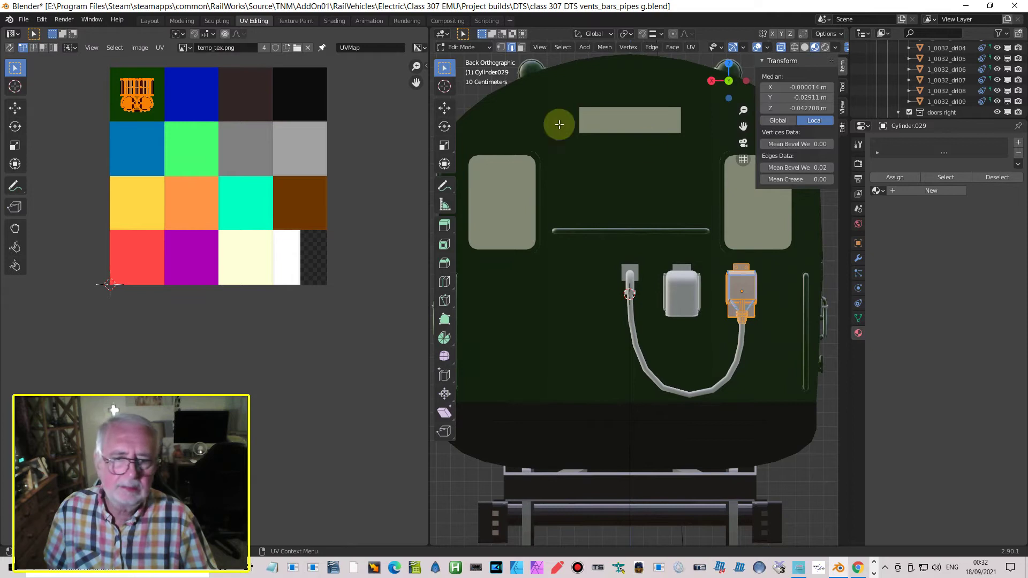
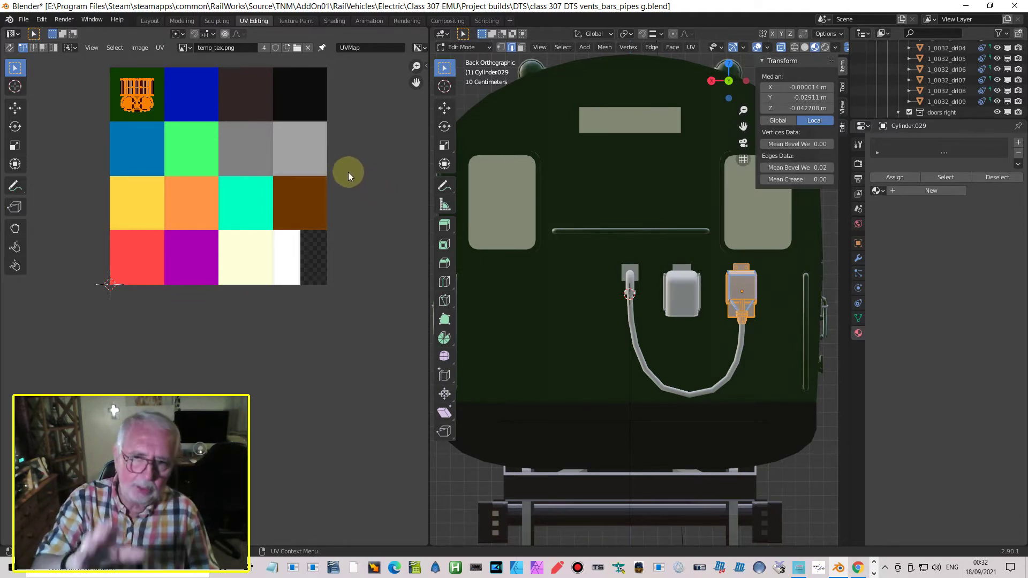
{"action": "middle_click_drag", "start_coordinate": [624, 271], "coordinate": [689, 298]}
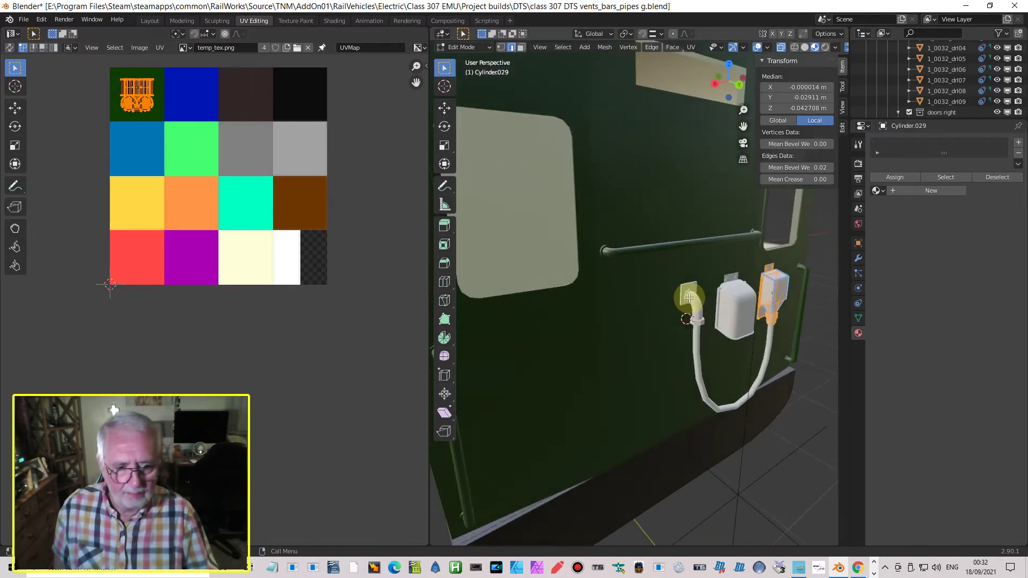
Step: Assign the existing temp material to the plug housing, Cylinder.029, and check it beside the hose and socket cover
{"action": "middle_click_drag", "start_coordinate": [758, 324], "coordinate": [627, 248], "text": "shift"}
{"action": "scroll", "coordinate": [545, 246], "scroll_direction": "up", "scroll_amount": 4}
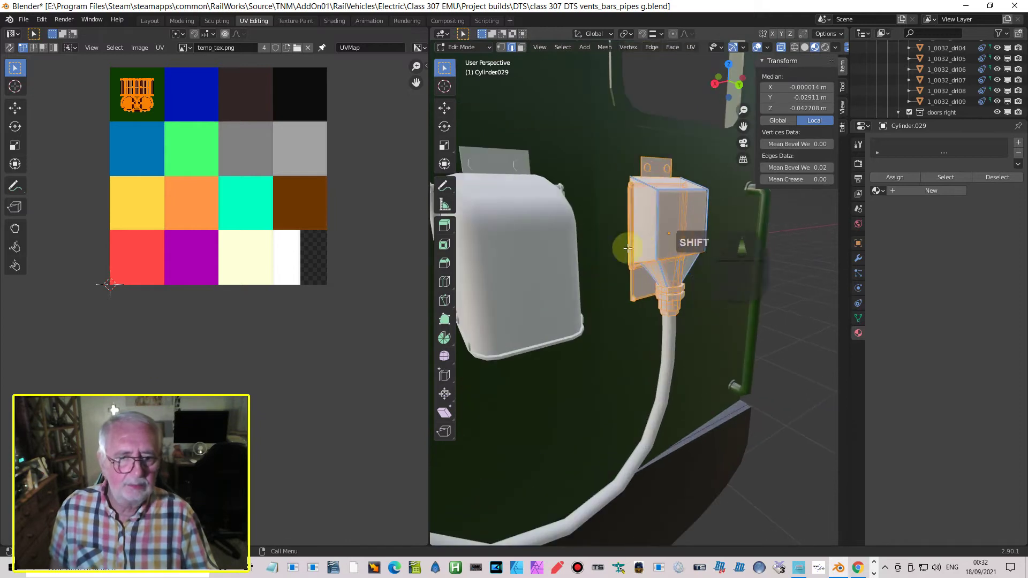
{"action": "left_click", "coordinate": [882, 192]}
{"action": "left_click", "coordinate": [905, 281]}
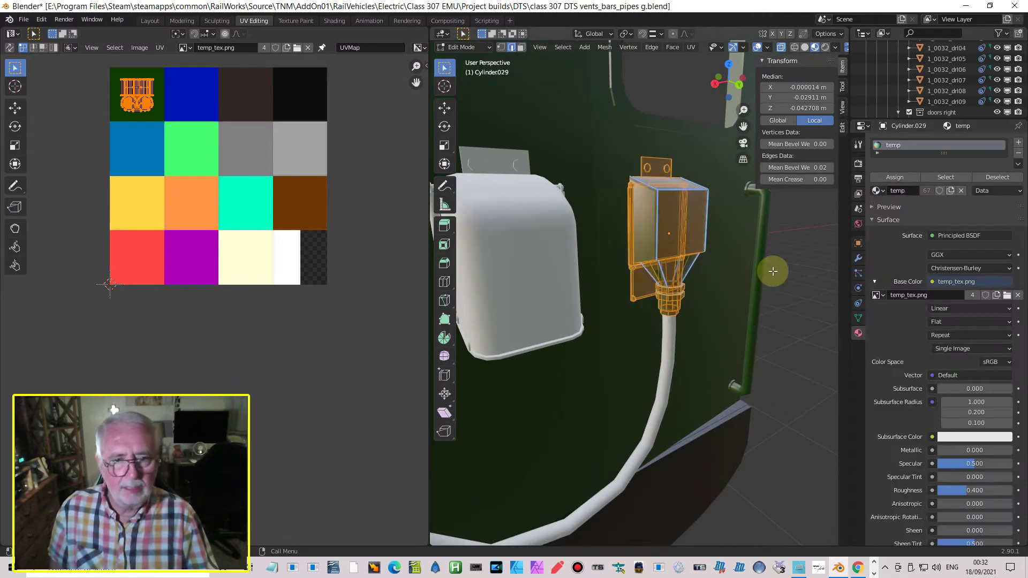
{"action": "key", "text": "Tab"}
{"action": "middle_click_drag", "start_coordinate": [696, 266], "coordinate": [705, 327]}
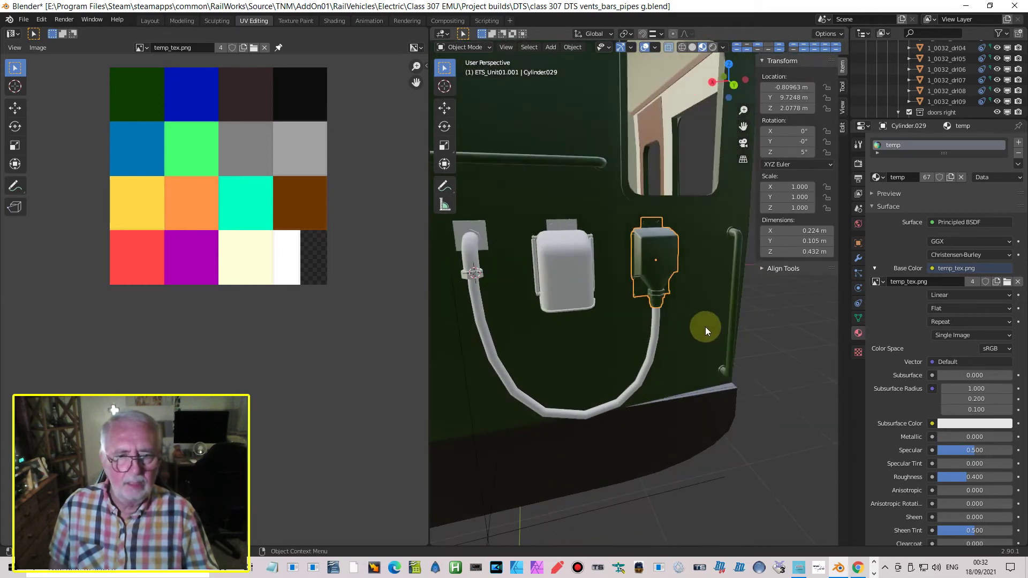
{"action": "left_click", "coordinate": [657, 325]}
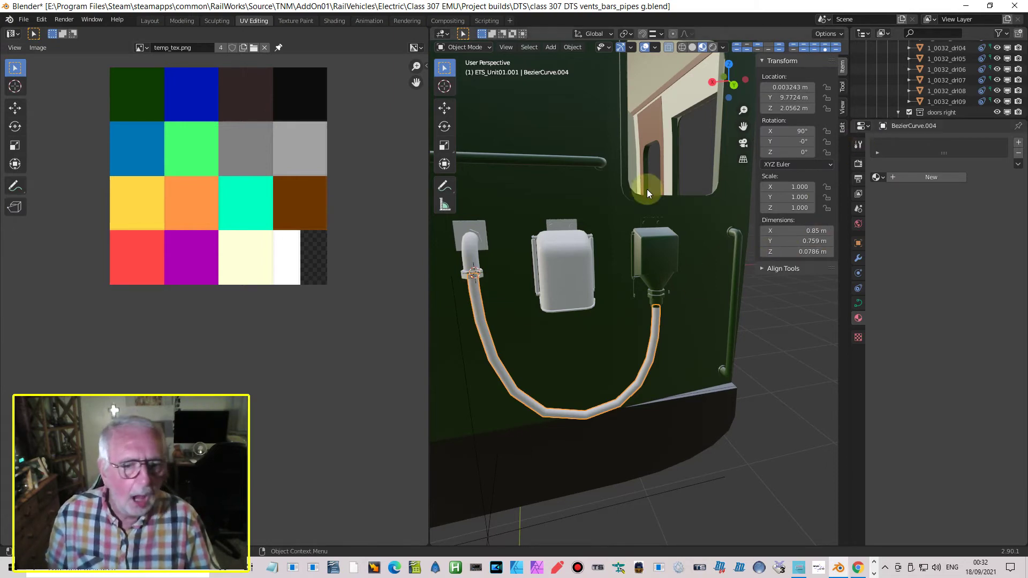
{"action": "left_click", "coordinate": [570, 263]}
Step: Select the elbow pipe, its collar and its square wall plate, and move them into a new collection named ELBOW_ETS
{"action": "middle_click_drag", "start_coordinate": [599, 212], "coordinate": [504, 223]}
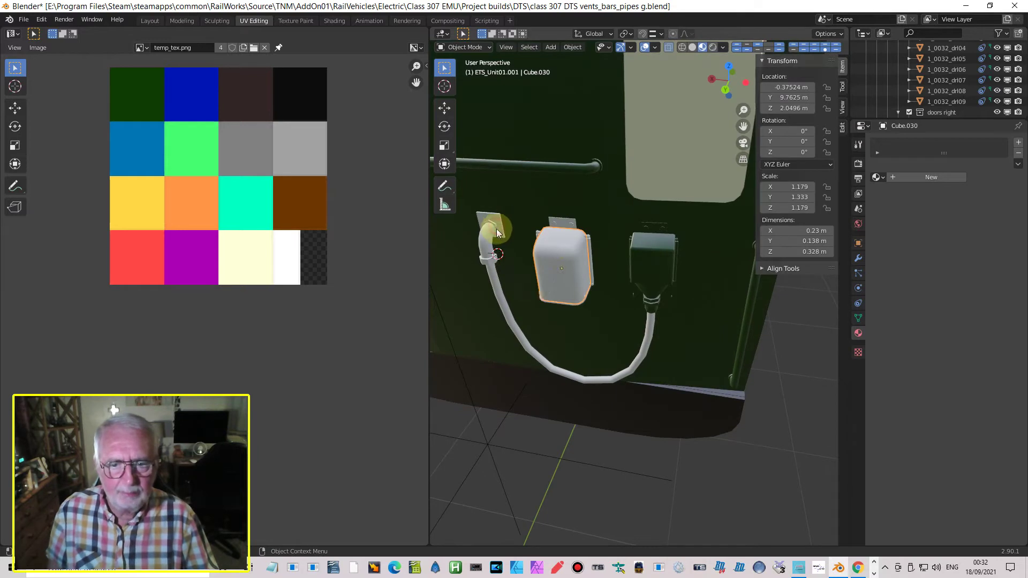
{"action": "left_click", "coordinate": [496, 231]}
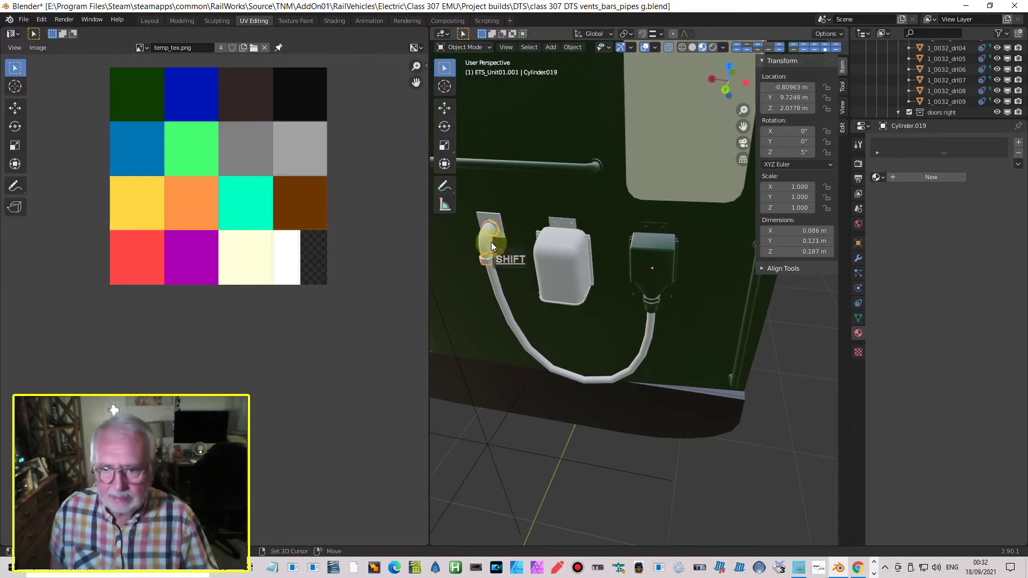
{"action": "left_click", "coordinate": [490, 238], "text": "shift"}
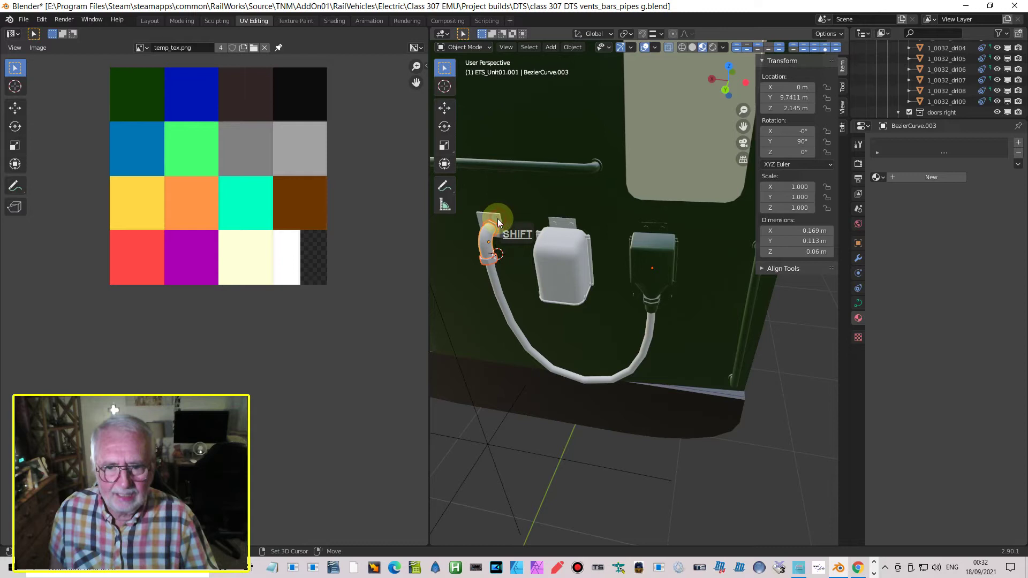
{"action": "left_click", "coordinate": [497, 219], "text": "shift"}
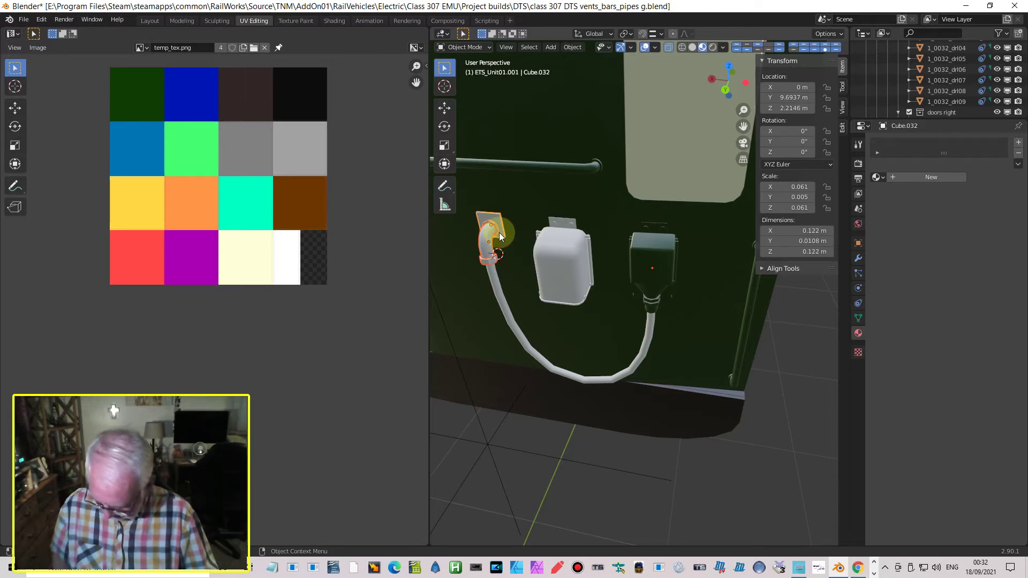
{"action": "right_click", "coordinate": [466, 274]}
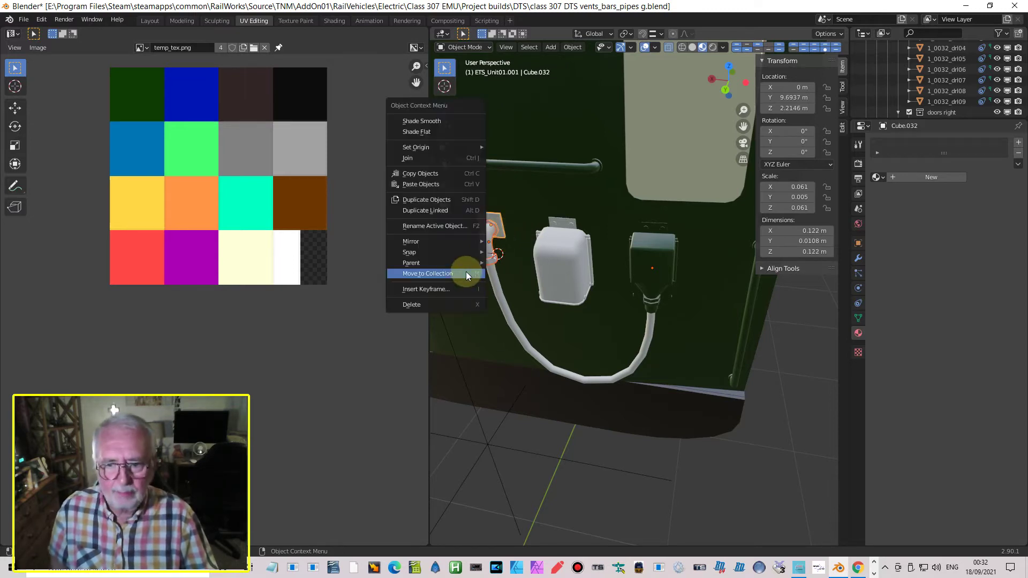
{"action": "left_click", "coordinate": [462, 273]}
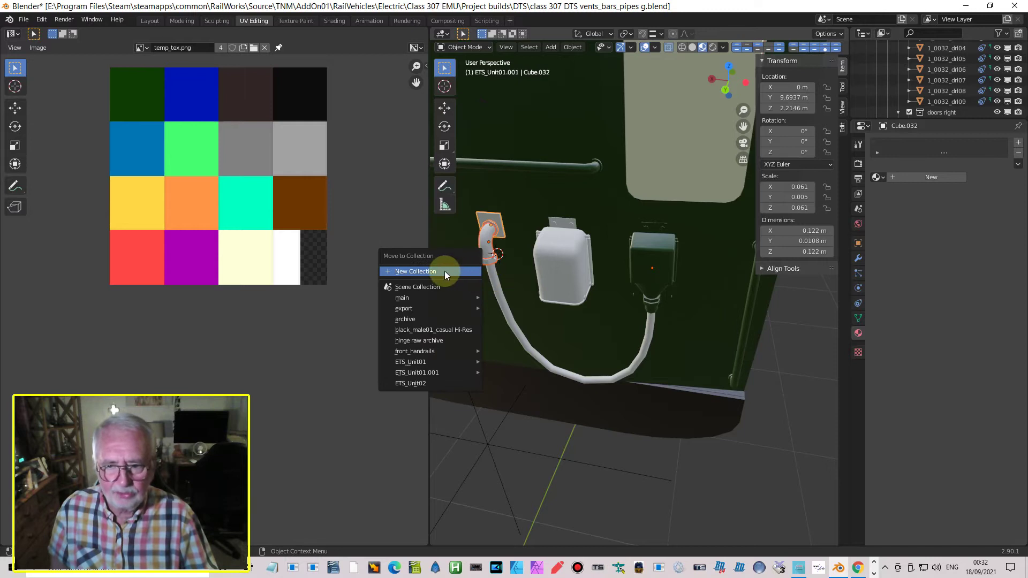
{"action": "left_click", "coordinate": [444, 272]}
{"action": "left_click", "coordinate": [470, 290]}
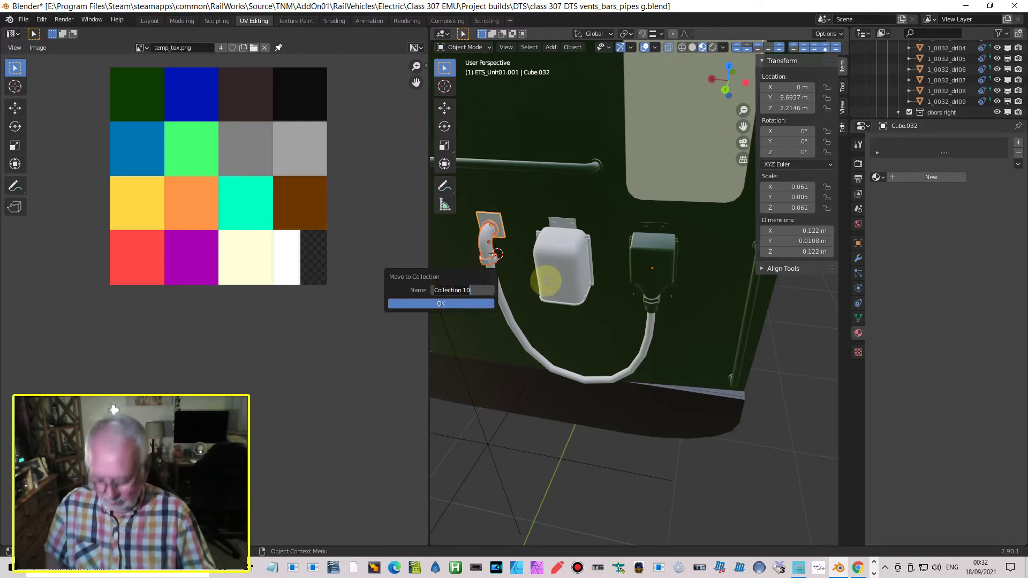
{"action": "type", "text": "EL"}
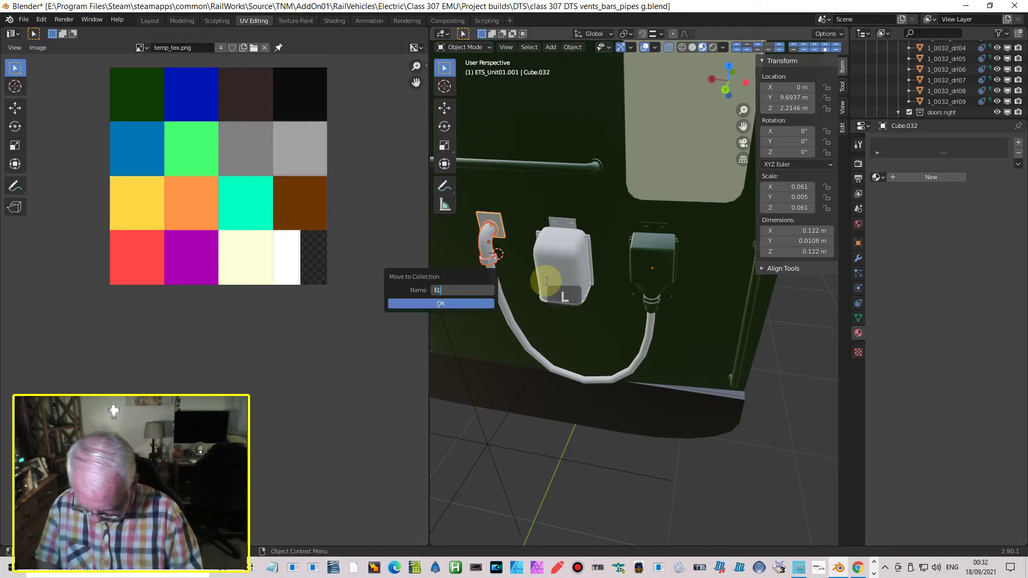
{"action": "type", "text": "BOW_E"}
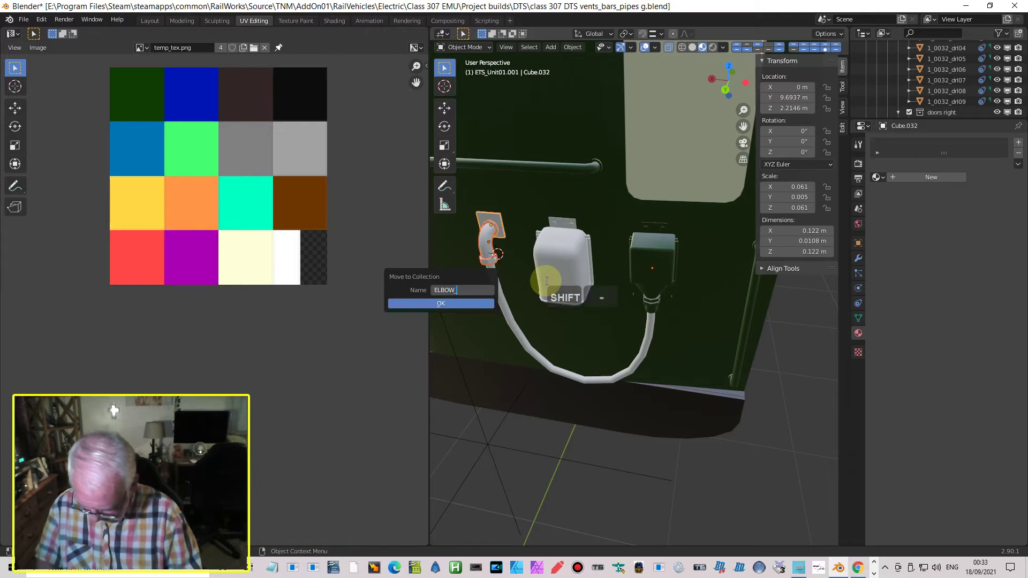
{"action": "type", "text": "TS"}
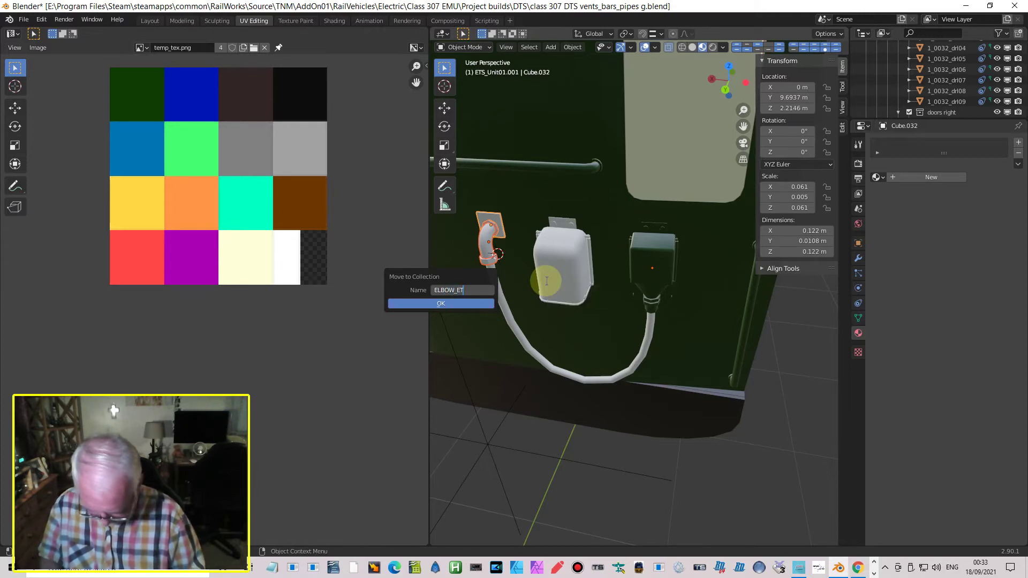
{"action": "key", "text": "Return"}
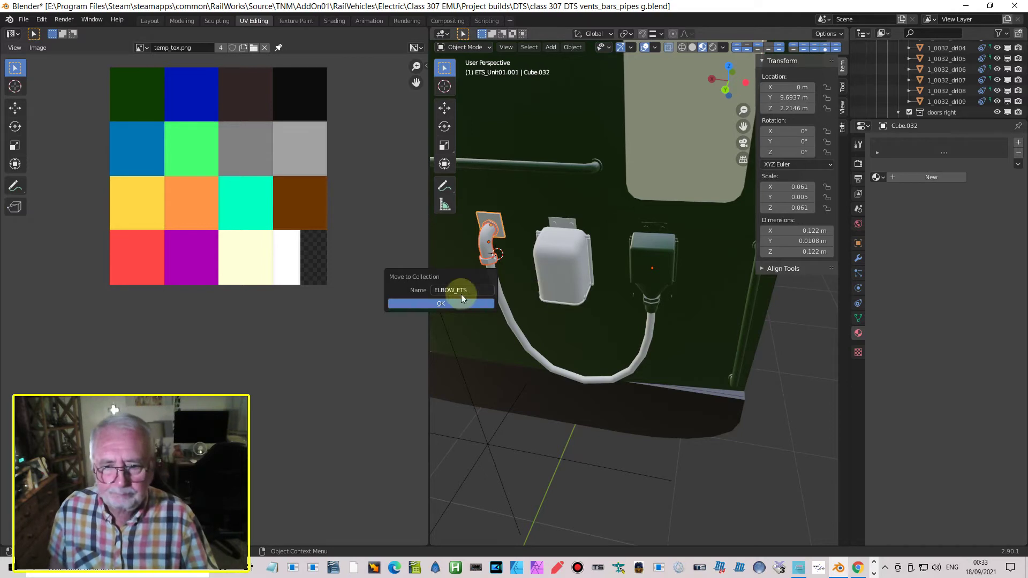
{"action": "left_click", "coordinate": [448, 302]}
Step: Enlarge the Outliner and collapse the doors and ELBOW_ETS collections
{"action": "left_click", "coordinate": [998, 101]}
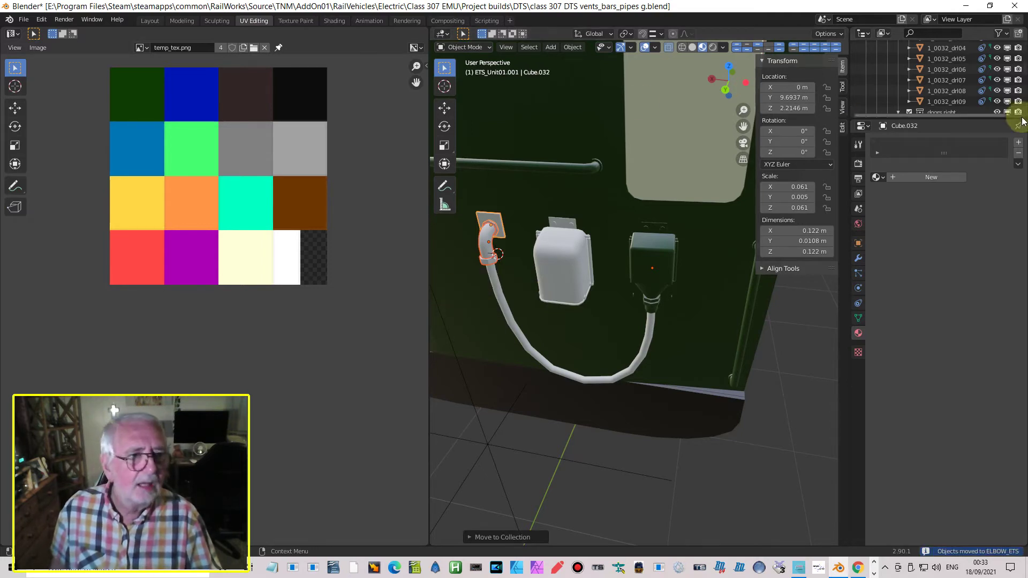
{"action": "left_click", "coordinate": [933, 119]}
{"action": "left_click_drag", "start_coordinate": [933, 119], "coordinate": [934, 285]}
{"action": "scroll", "coordinate": [950, 154], "scroll_direction": "up", "scroll_amount": 2}
{"action": "scroll", "coordinate": [944, 159], "scroll_direction": "up", "scroll_amount": 4}
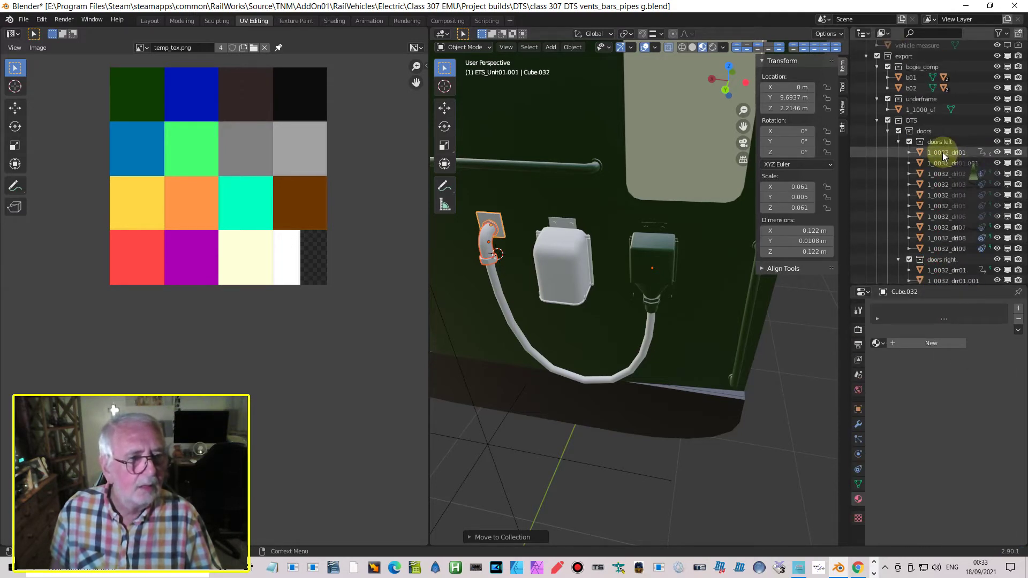
{"action": "left_click", "coordinate": [888, 131]}
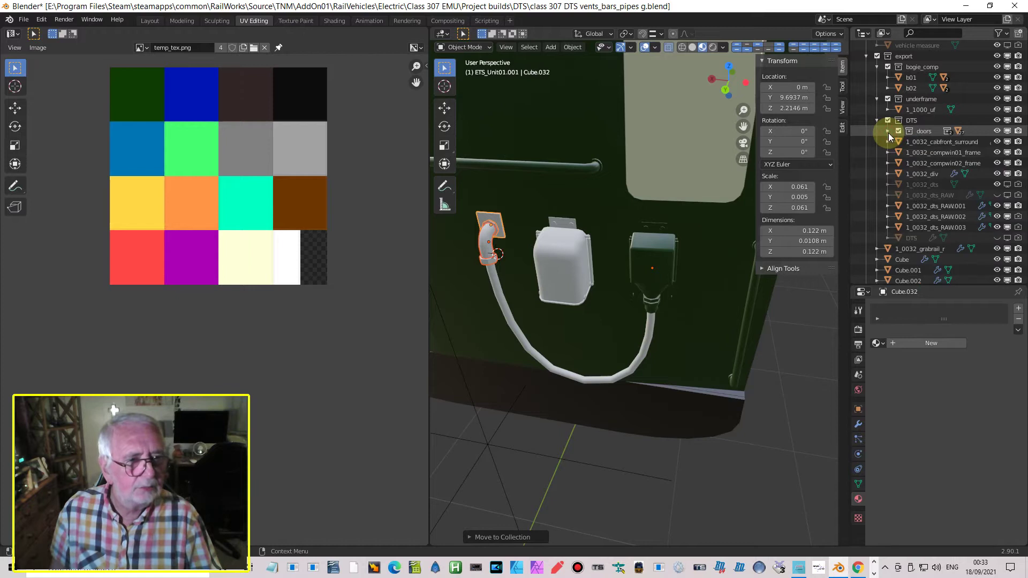
{"action": "scroll", "coordinate": [932, 171], "scroll_direction": "down", "scroll_amount": 3}
{"action": "scroll", "coordinate": [937, 183], "scroll_direction": "down", "scroll_amount": 8}
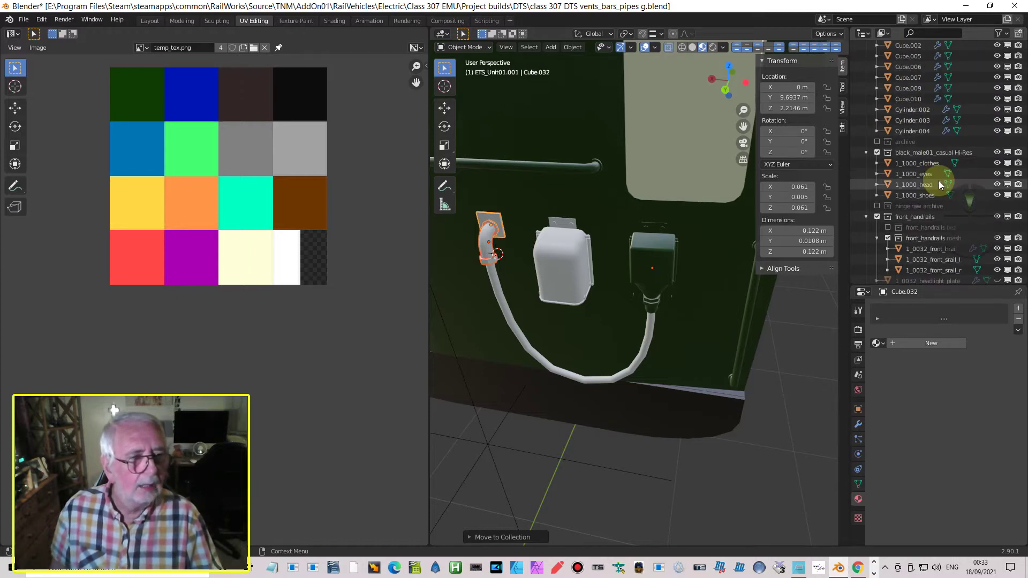
{"action": "scroll", "coordinate": [948, 198], "scroll_direction": "down", "scroll_amount": 10}
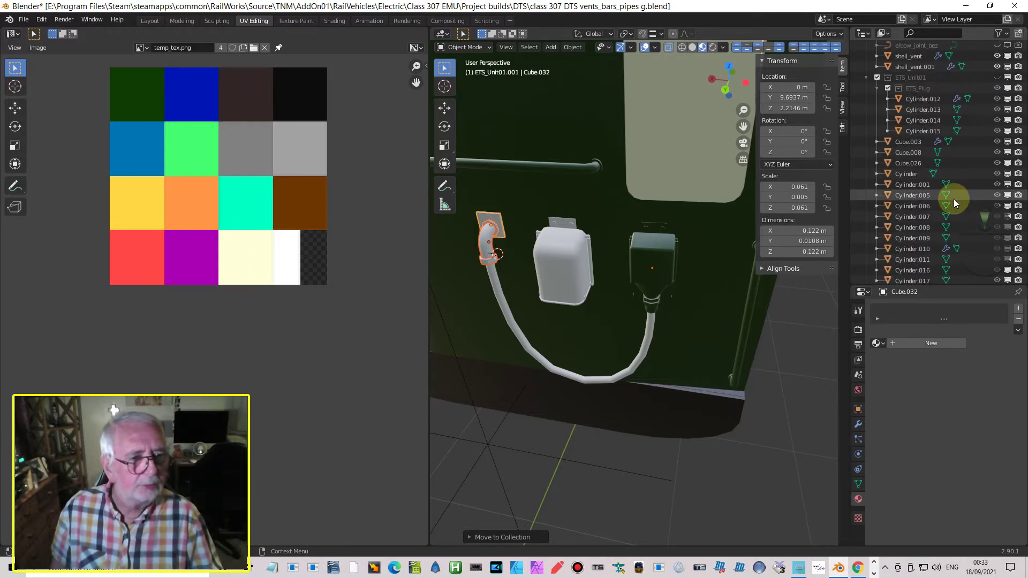
{"action": "scroll", "coordinate": [953, 198], "scroll_direction": "down", "scroll_amount": 10}
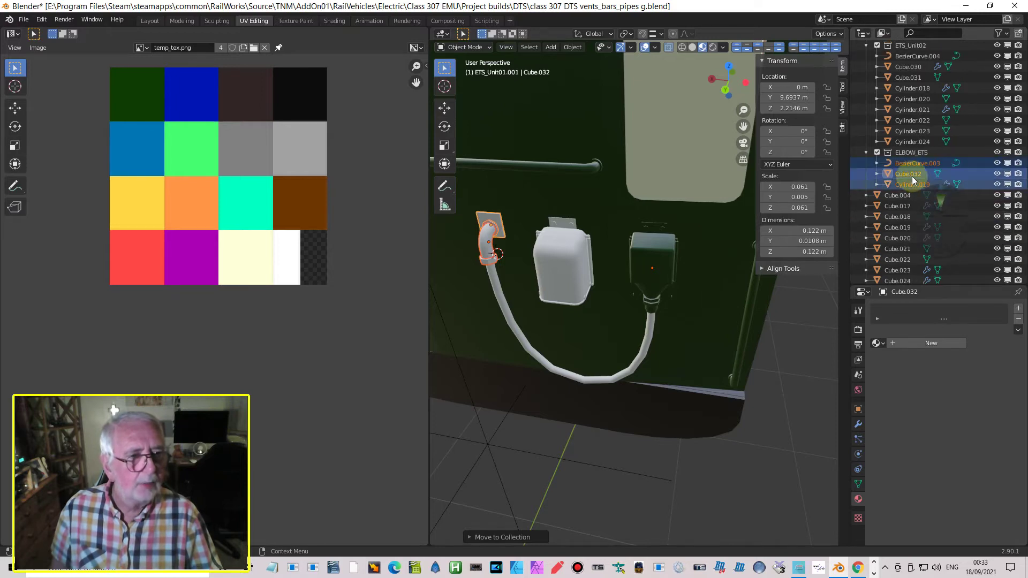
{"action": "left_click", "coordinate": [866, 152]}
{"action": "scroll", "coordinate": [888, 153], "scroll_direction": "up", "scroll_amount": 3}
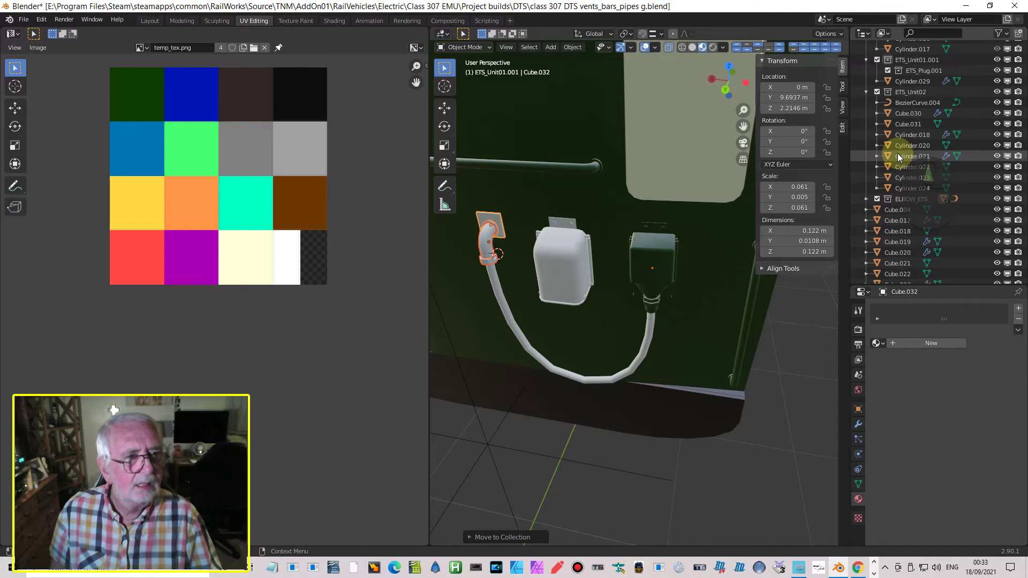
Step: Rename the ELBOW_ETS collection as ets_eLBOW
{"action": "left_click", "coordinate": [908, 199]}
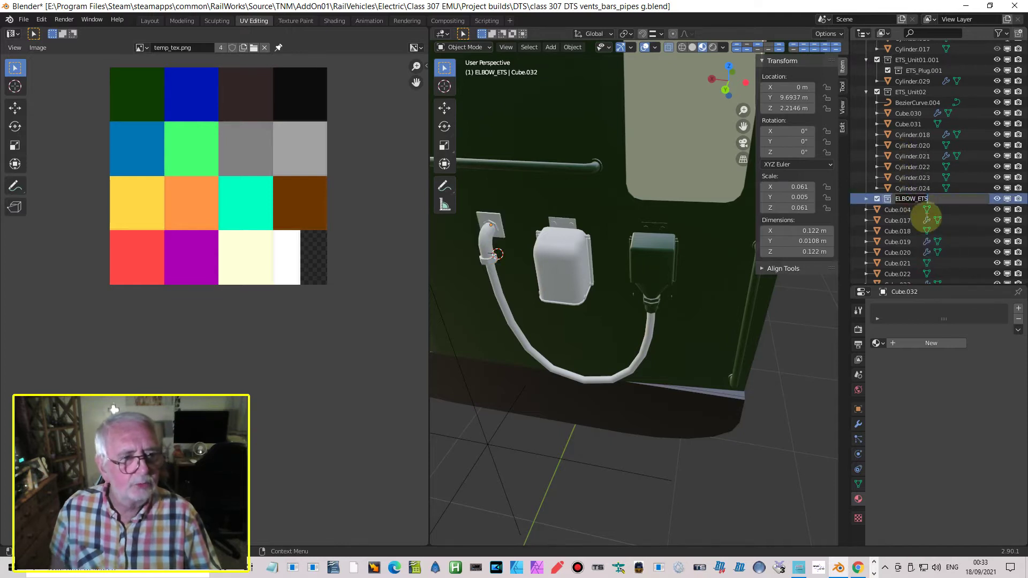
{"action": "type", "text": "Ets"}
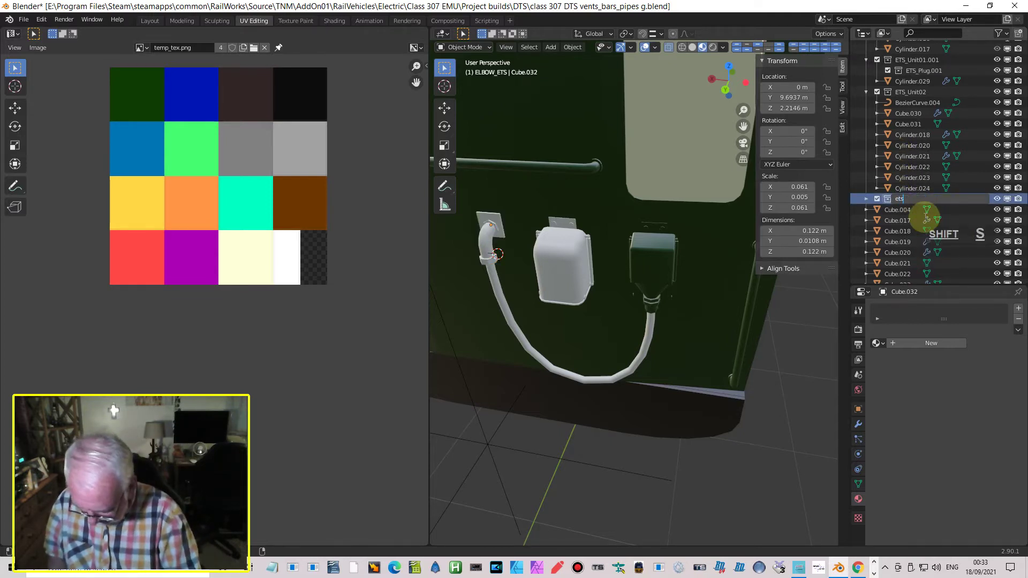
{"action": "type", "text": "_eL"}
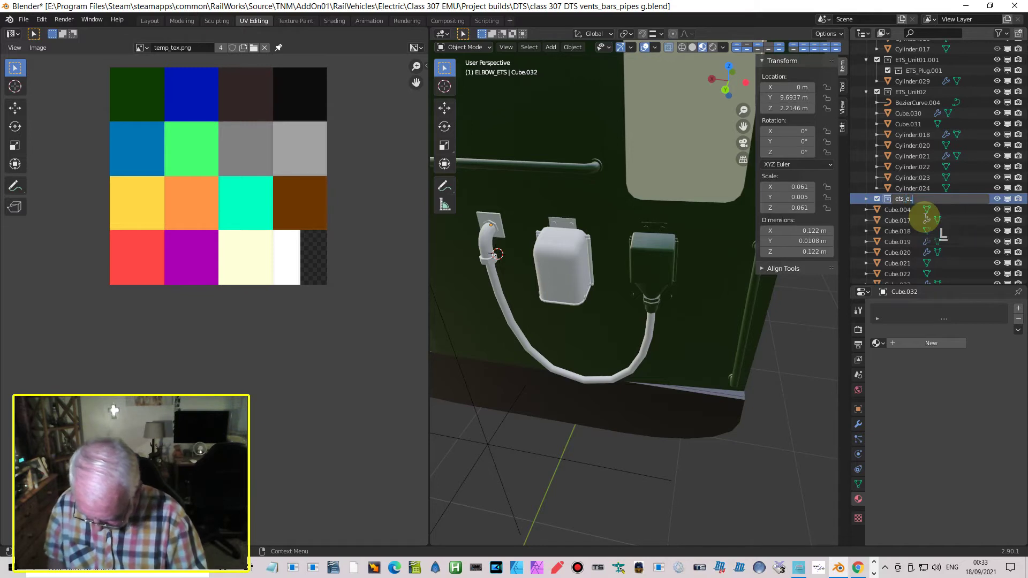
{"action": "type", "text": "BOW"}
{"action": "key", "text": "Return"}
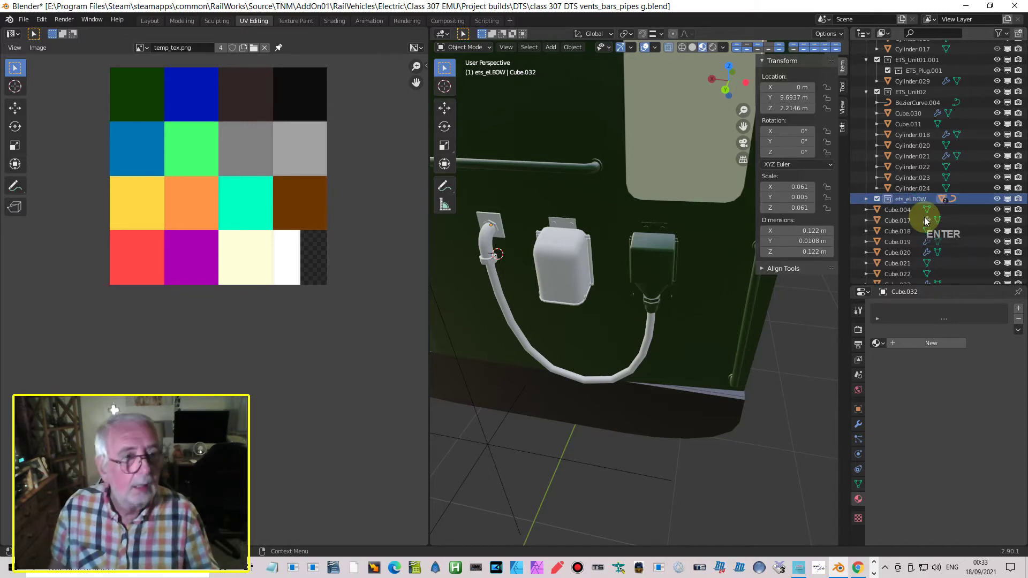
{"action": "double_click", "coordinate": [910, 200]}
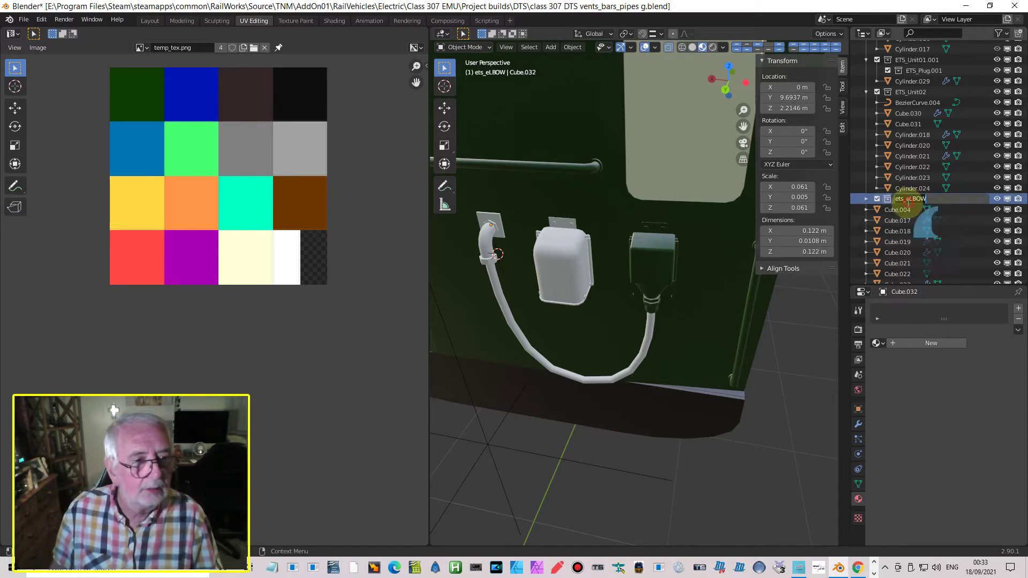
{"action": "key", "text": "Tab"}
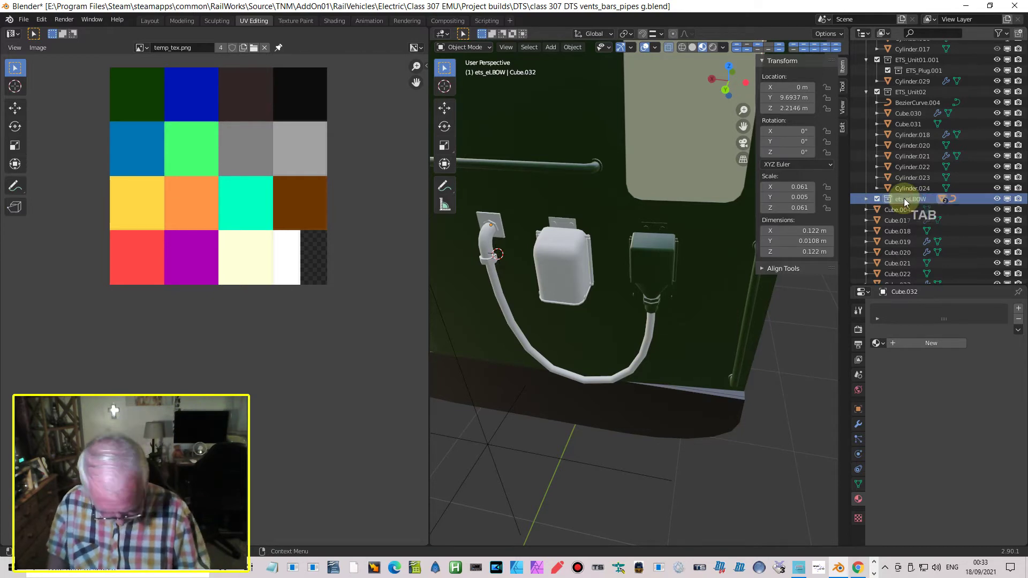
{"action": "key", "text": "shift"}
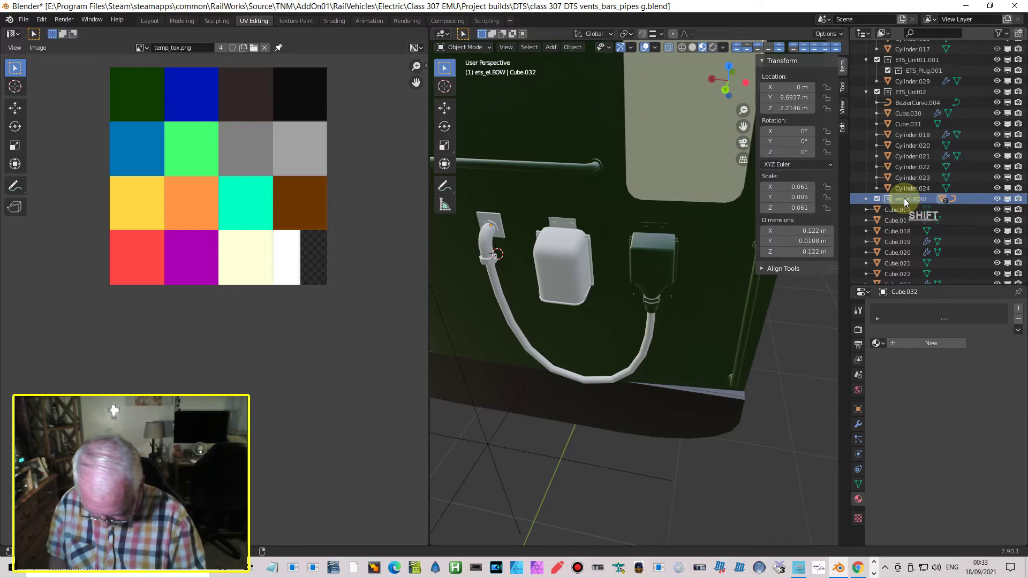
{"action": "key", "text": "b"}
{"action": "key", "text": "Return"}
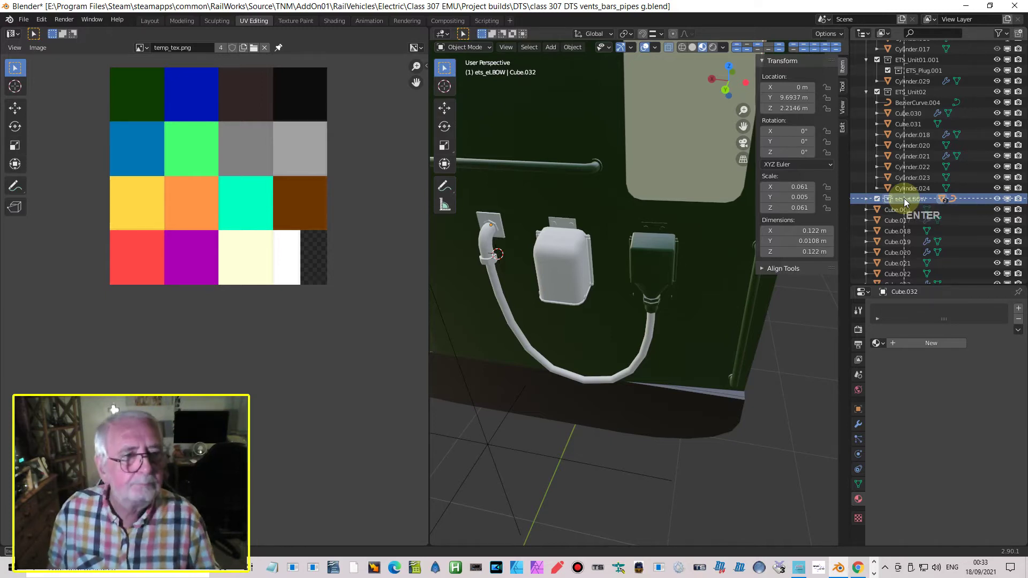
{"action": "left_click", "coordinate": [920, 199]}
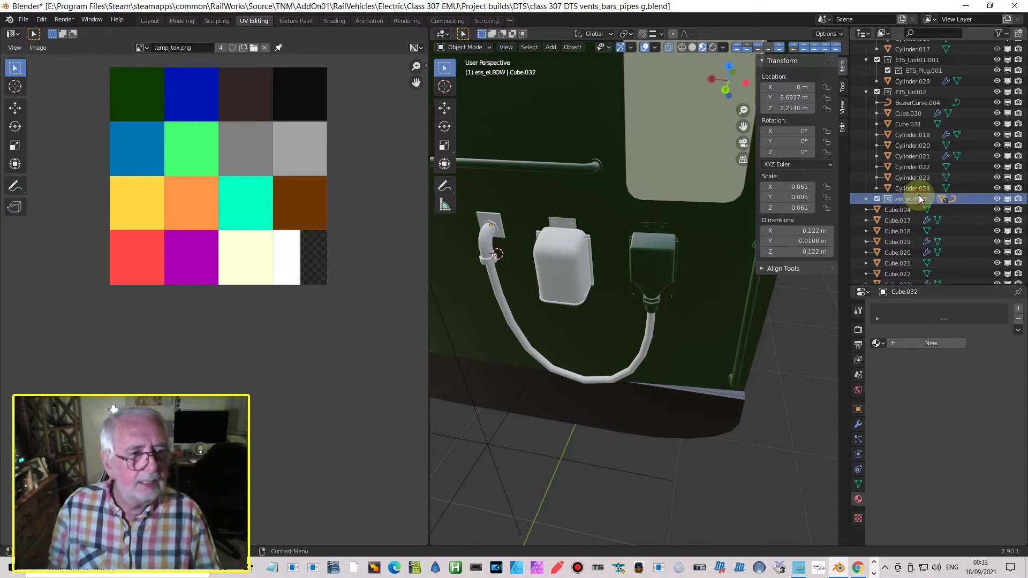
Step: Rename the ets_eLBOW collection as ETS_Elbow
{"action": "double_click", "coordinate": [920, 200]}
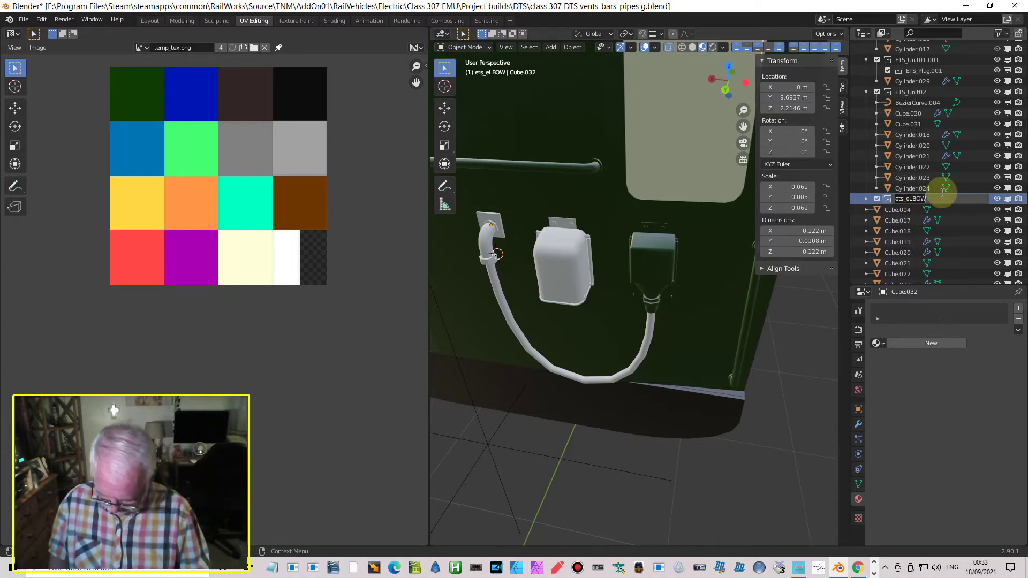
{"action": "type", "text": "ETS"}
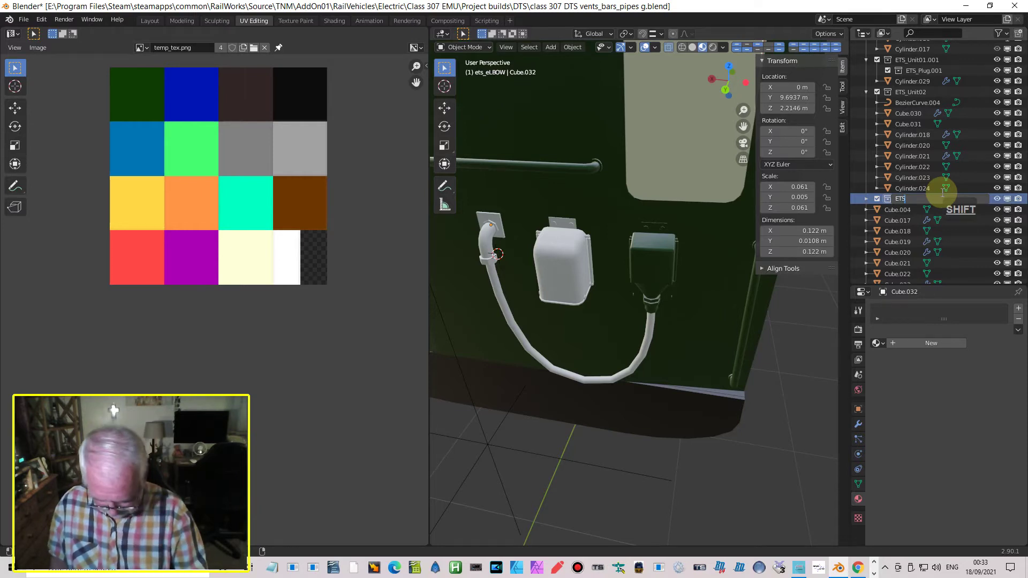
{"action": "type", "text": "_Elbow"}
{"action": "key", "text": "Return"}
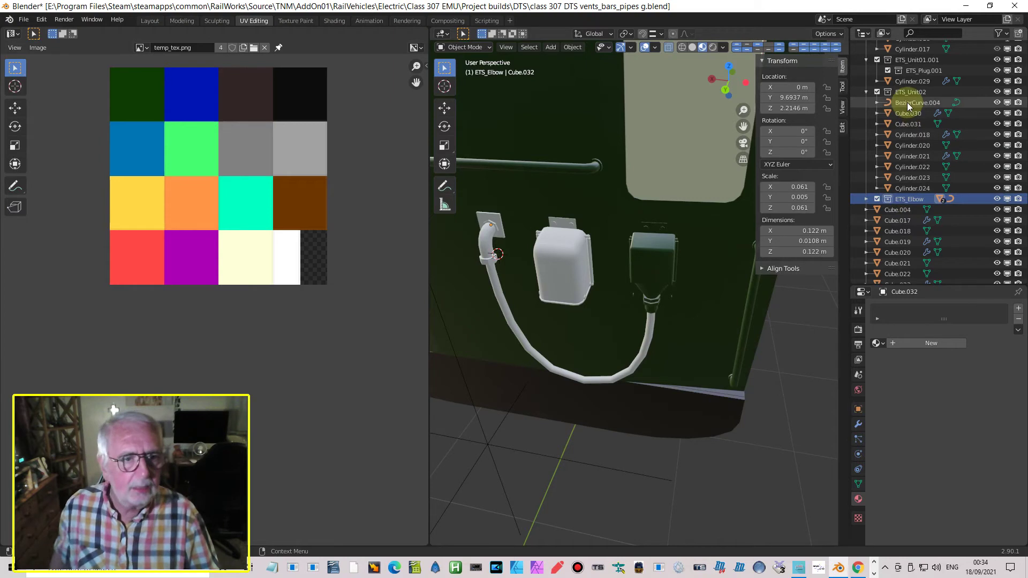
Step: Move the hose curve BezierCurve.004 from the ETS_Unit02 collection into the ETS_Elbow collection
{"action": "left_click", "coordinate": [867, 92]}
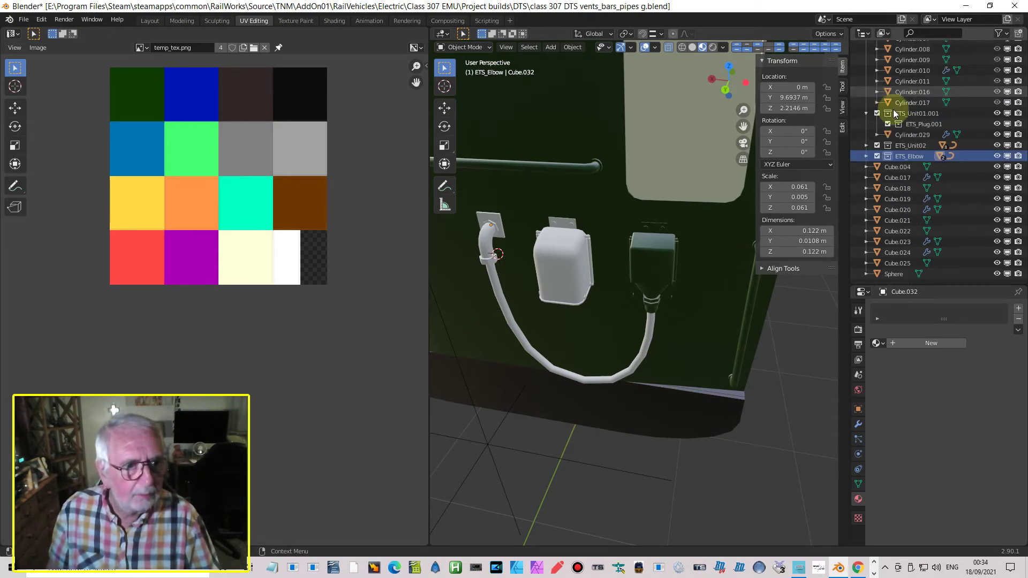
{"action": "left_click", "coordinate": [877, 156]}
{"action": "left_click", "coordinate": [877, 156]}
{"action": "left_click", "coordinate": [493, 290]}
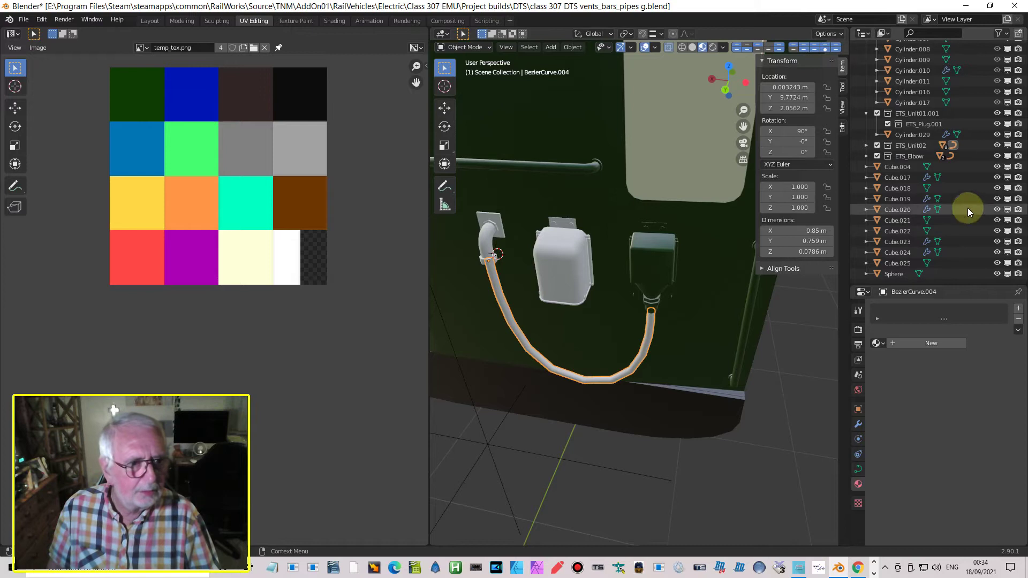
{"action": "left_click", "coordinate": [866, 146]}
{"action": "left_click_drag", "start_coordinate": [919, 159], "coordinate": [916, 255]}
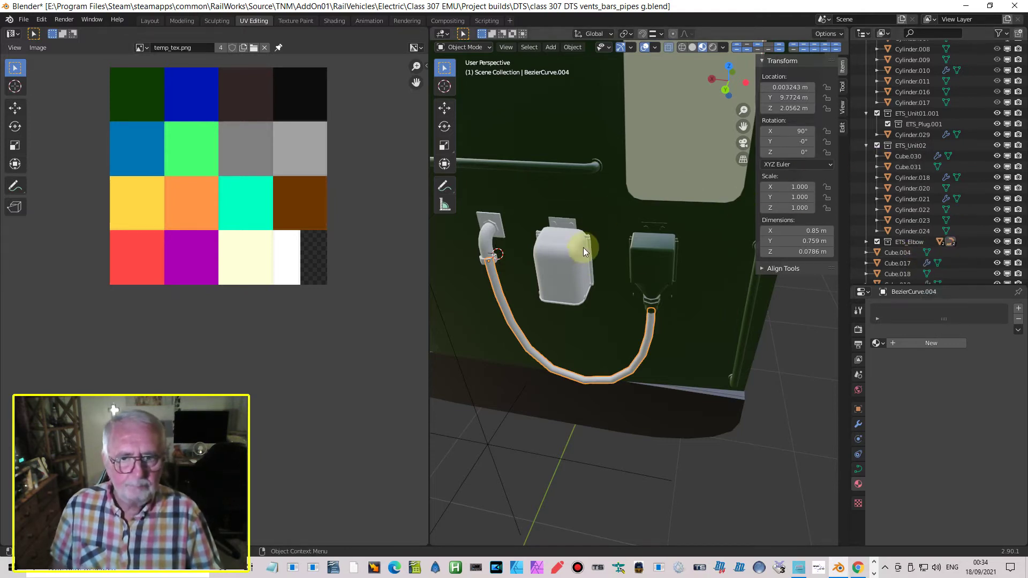
{"action": "left_click", "coordinate": [866, 145]}
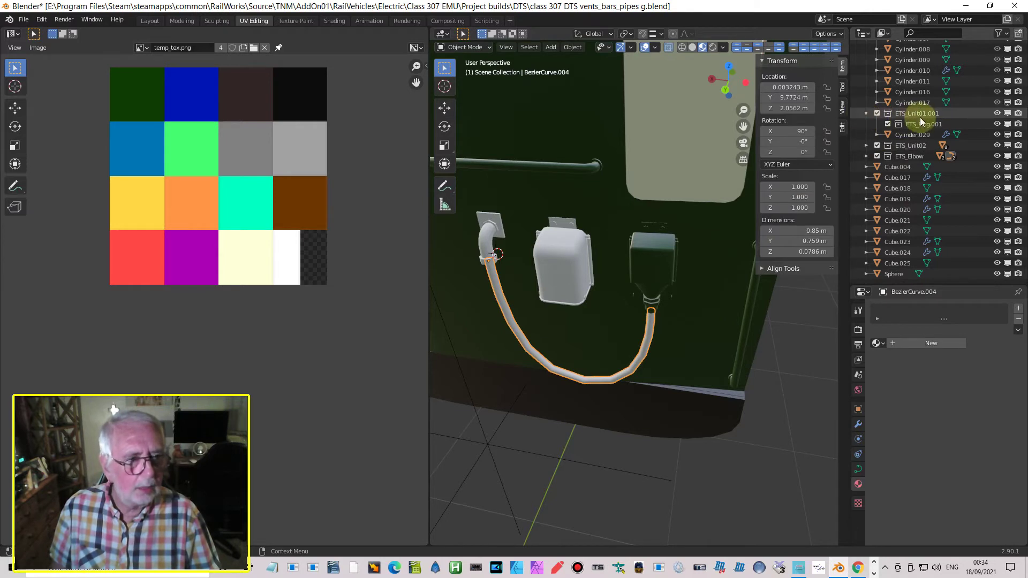
Step: Rename the ETS_Unit01.001 collection as ETS_Unit01_Full
{"action": "scroll", "coordinate": [910, 138], "scroll_direction": "up", "scroll_amount": 2}
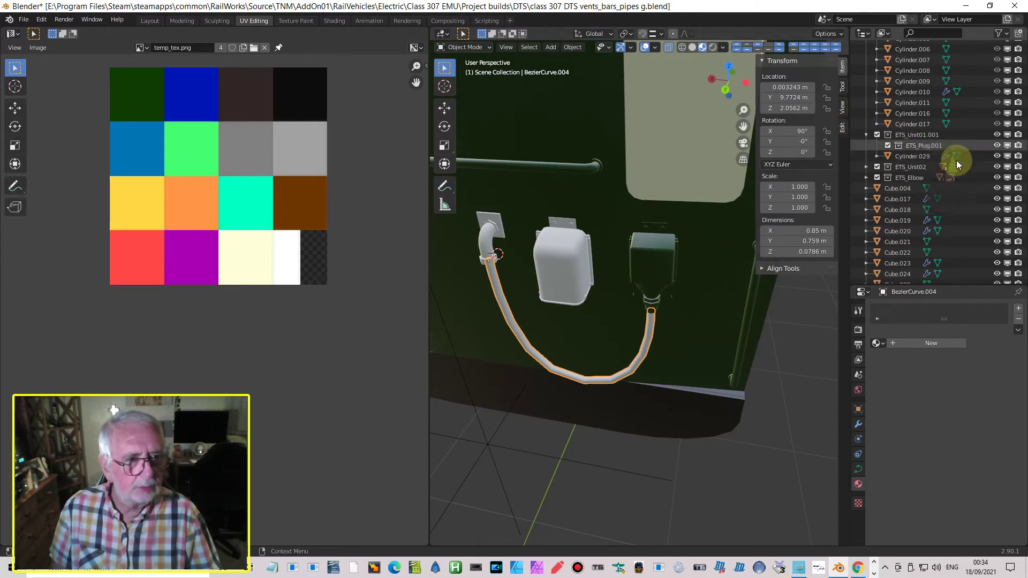
{"action": "left_click", "coordinate": [911, 145]}
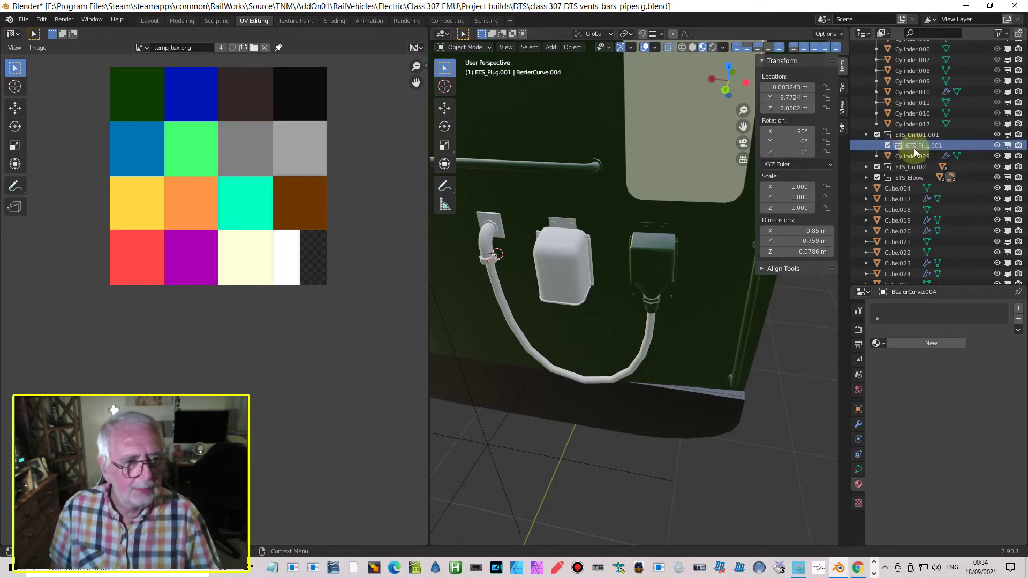
{"action": "double_click", "coordinate": [911, 134]}
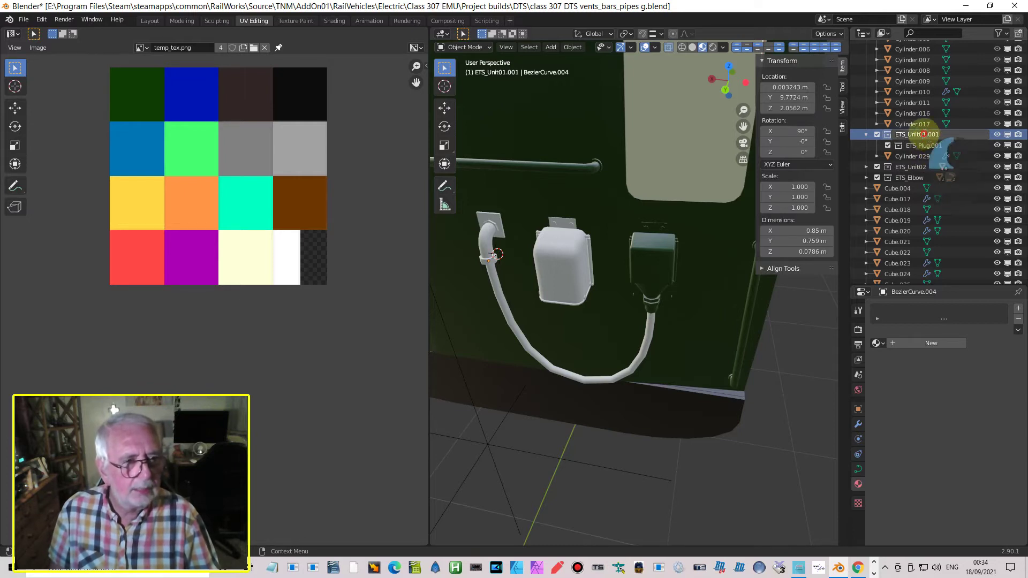
{"action": "key", "text": "BackSpace"}
{"action": "key", "text": "BackSpace"}
{"action": "key", "text": "BackSpace"}
{"action": "key", "text": "BackSpace"}
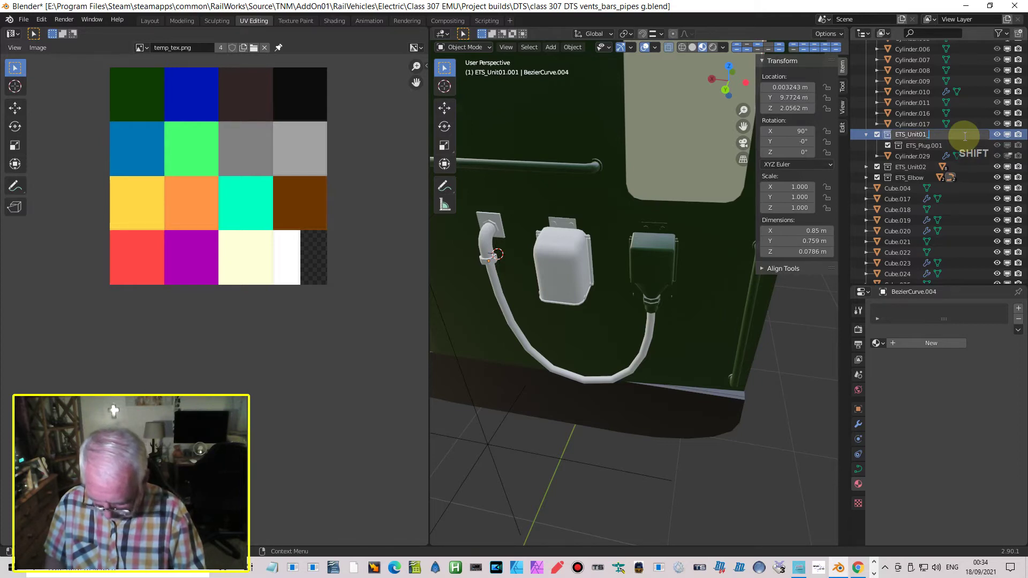
{"action": "type", "text": "_Full"}
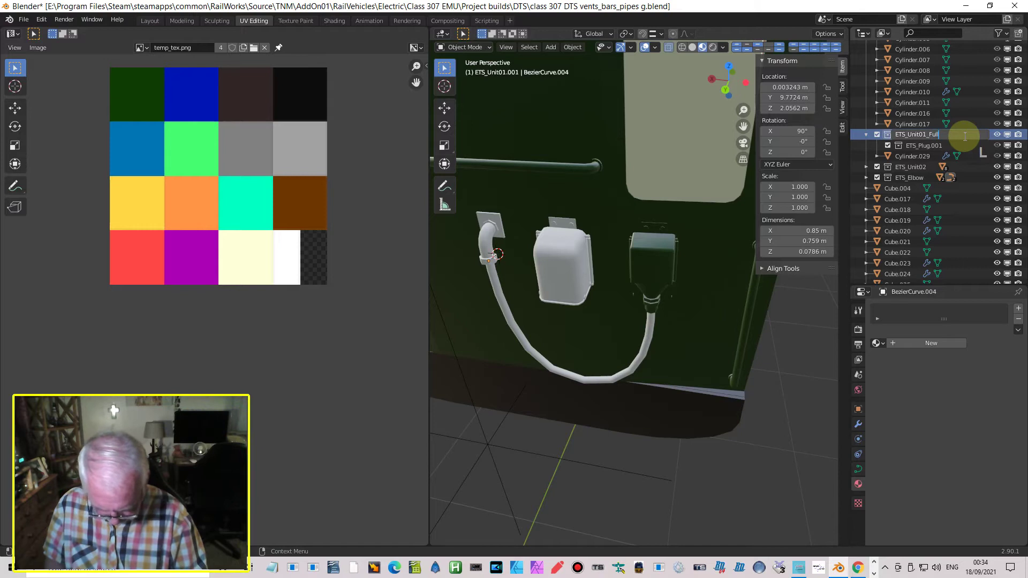
{"action": "key", "text": "Return"}
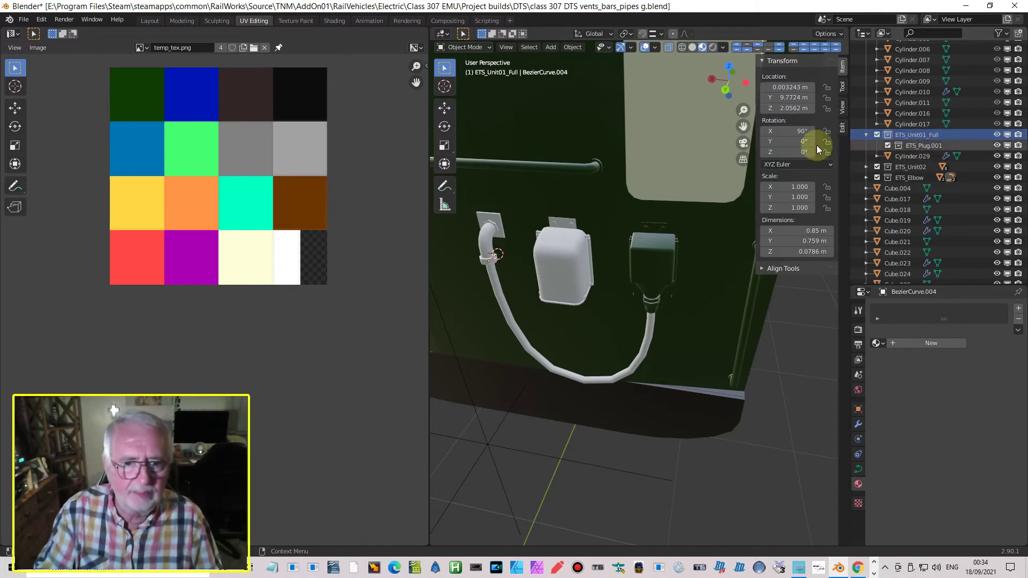
Step: Collapse the ETS_Unit01_Full collection and duplicate the ETS_Unit02 collection together with its objects
{"action": "middle_click_drag", "start_coordinate": [570, 309], "coordinate": [506, 275]}
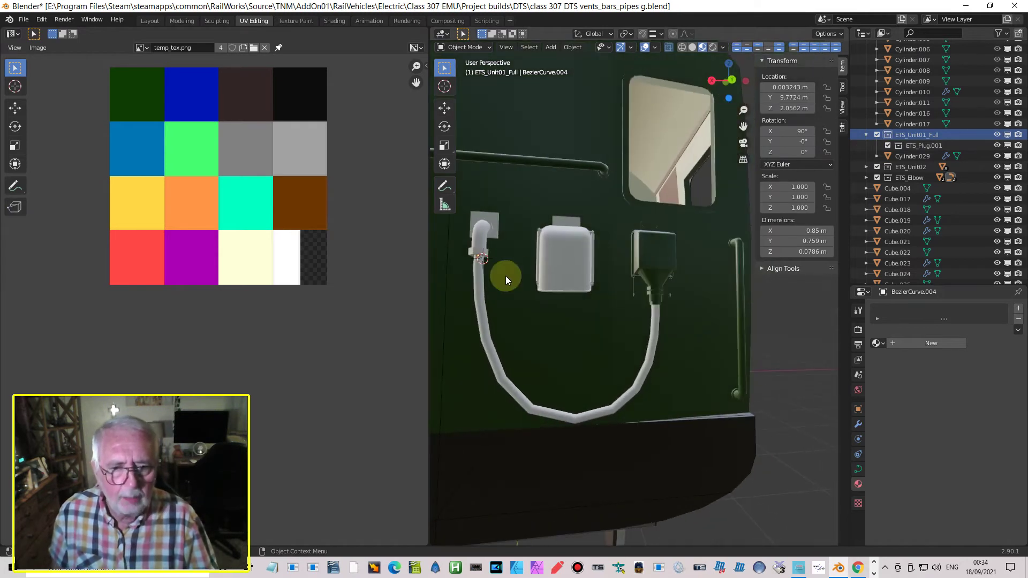
{"action": "left_click", "coordinate": [867, 135]}
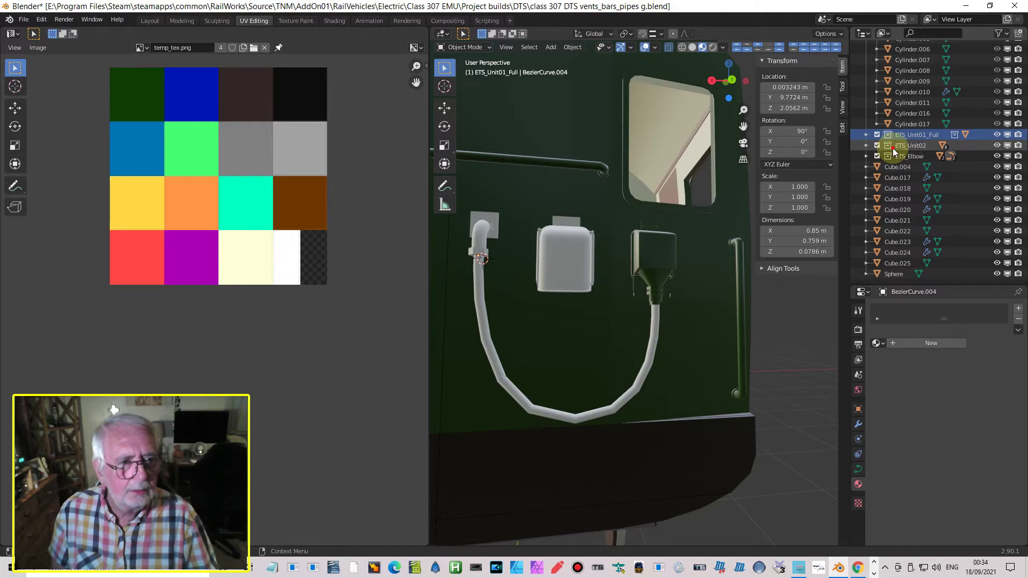
{"action": "left_click", "coordinate": [892, 145]}
{"action": "right_click", "coordinate": [892, 144]}
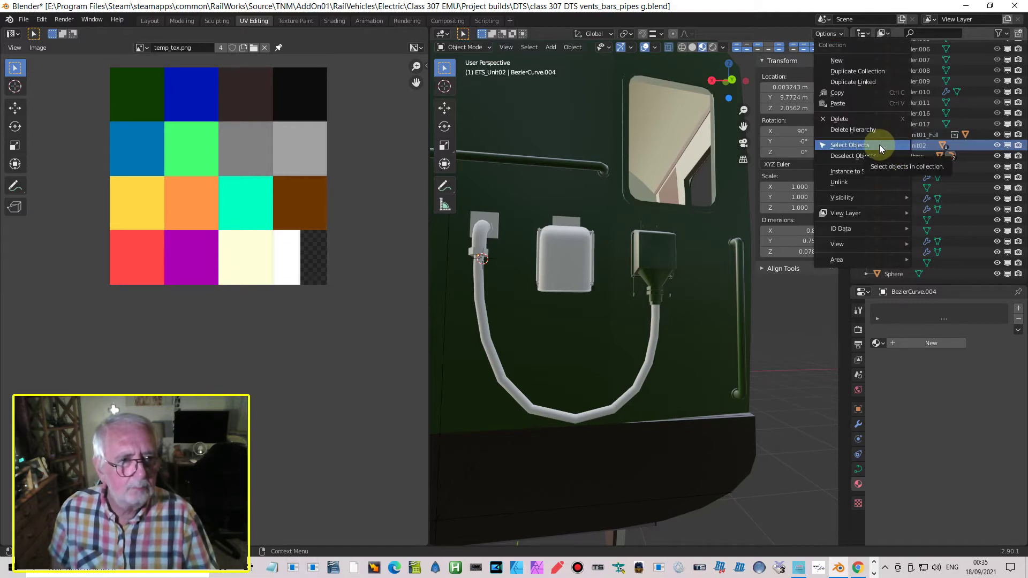
{"action": "left_click", "coordinate": [869, 73]}
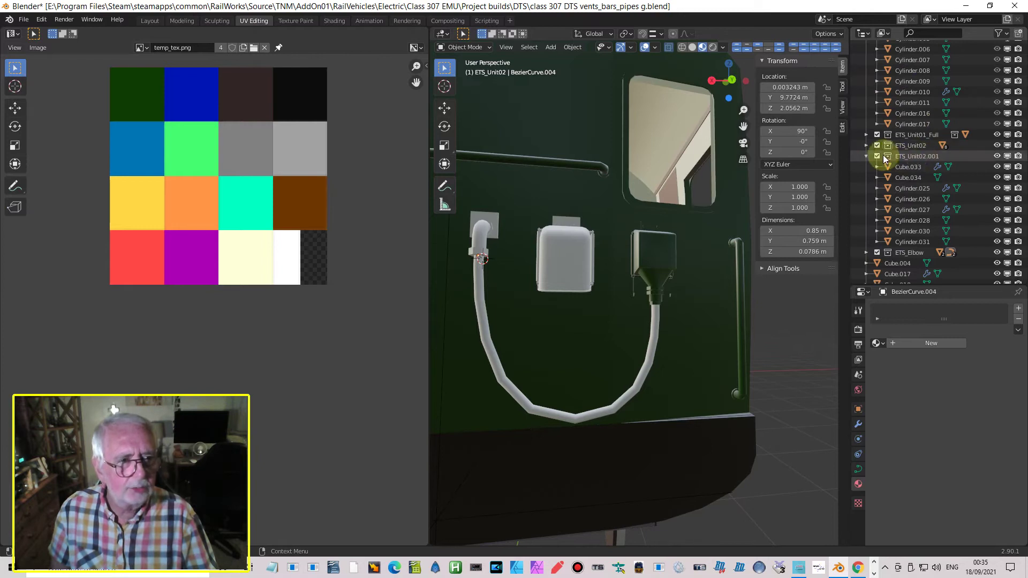
Step: Collapse the ETS_Unit01 collection and hide the original ETS_Unit02 collection
{"action": "left_click", "coordinate": [914, 134]}
{"action": "scroll", "coordinate": [905, 114], "scroll_direction": "up", "scroll_amount": 8}
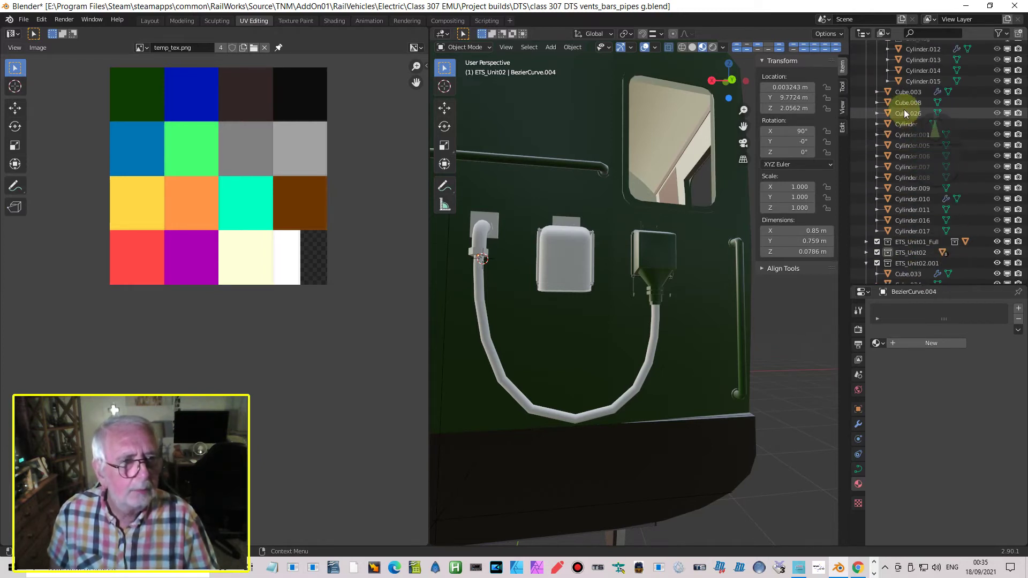
{"action": "left_click", "coordinate": [866, 92]}
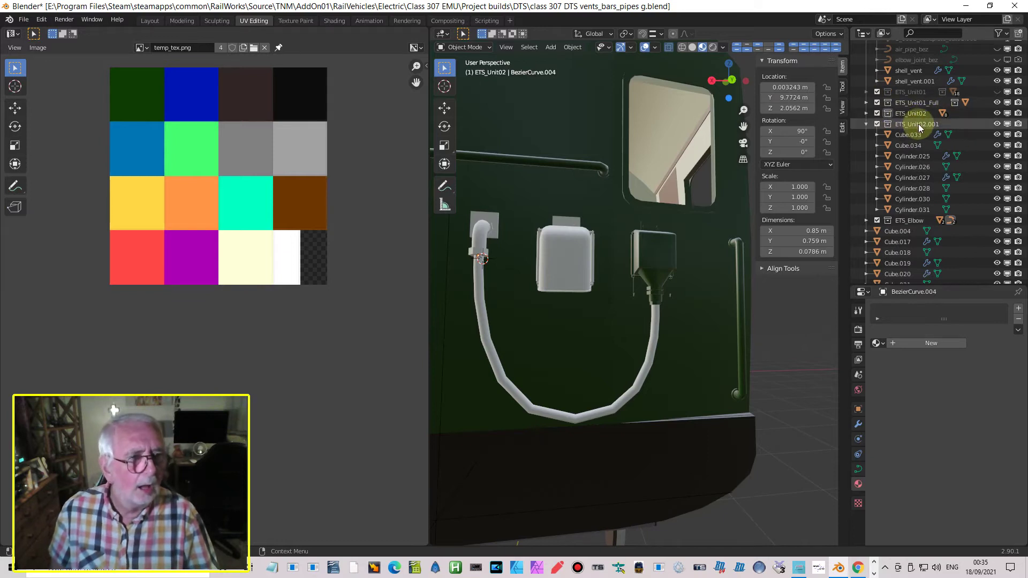
{"action": "left_click", "coordinate": [997, 113]}
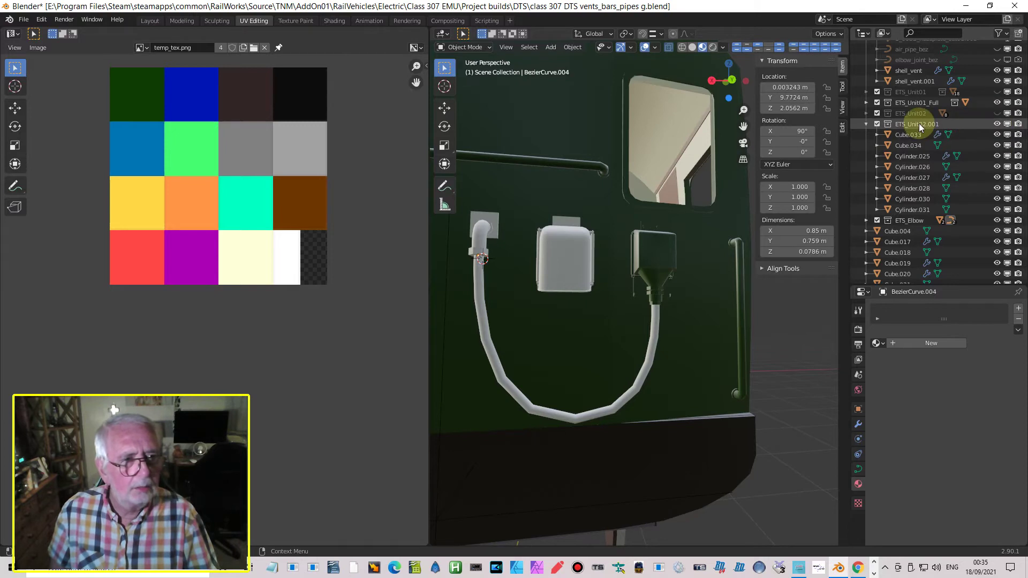
Step: Select the middle connector box, then all objects in the duplicated ETS_Unit02.001 collection
{"action": "left_click", "coordinate": [565, 256]}
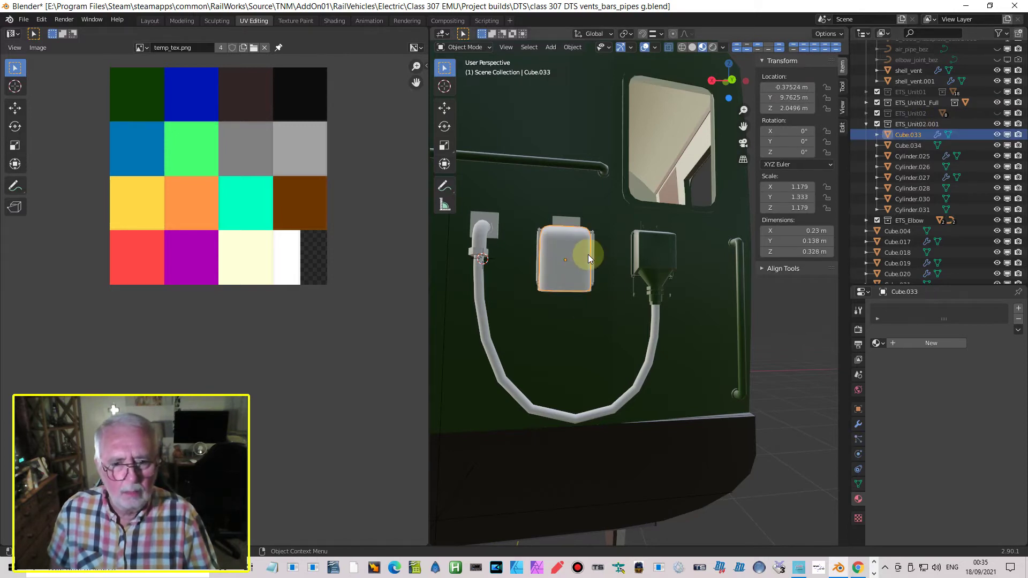
{"action": "scroll", "coordinate": [589, 252], "scroll_direction": "up", "scroll_amount": 2}
{"action": "scroll", "coordinate": [589, 252], "scroll_direction": "down", "scroll_amount": 2}
{"action": "middle_click_drag", "start_coordinate": [589, 252], "coordinate": [603, 255]}
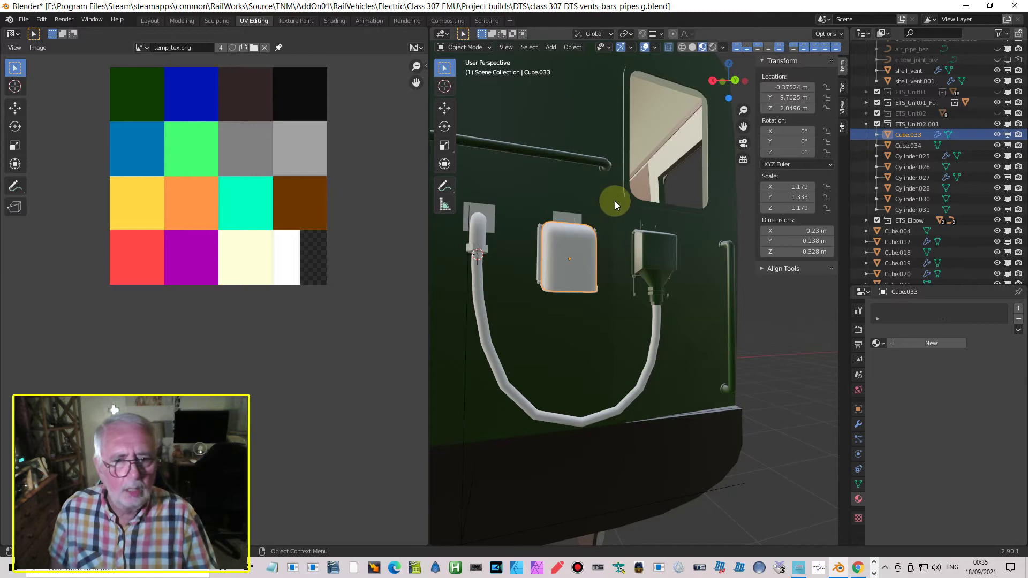
{"action": "right_click", "coordinate": [922, 124]}
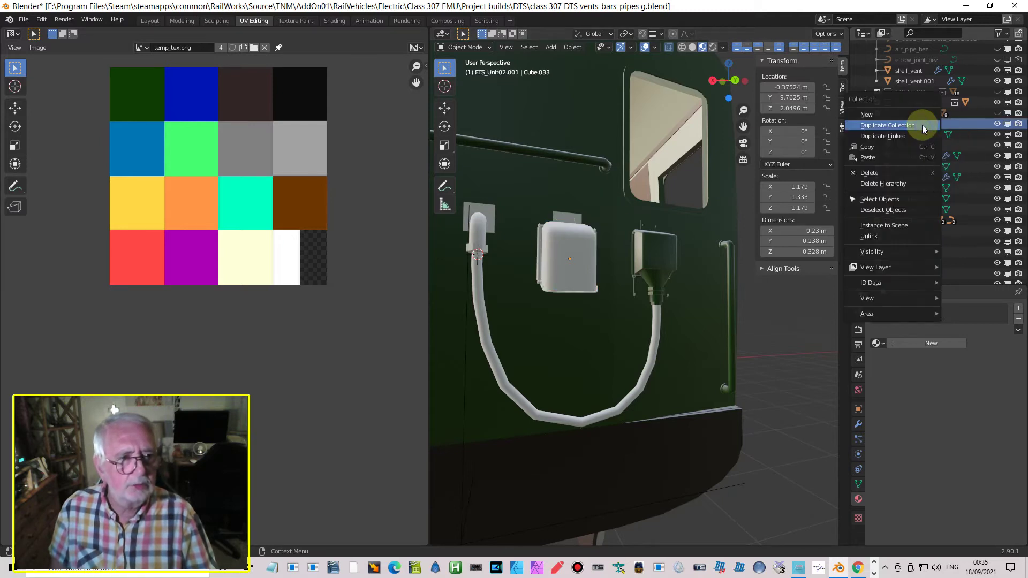
{"action": "left_click", "coordinate": [889, 199]}
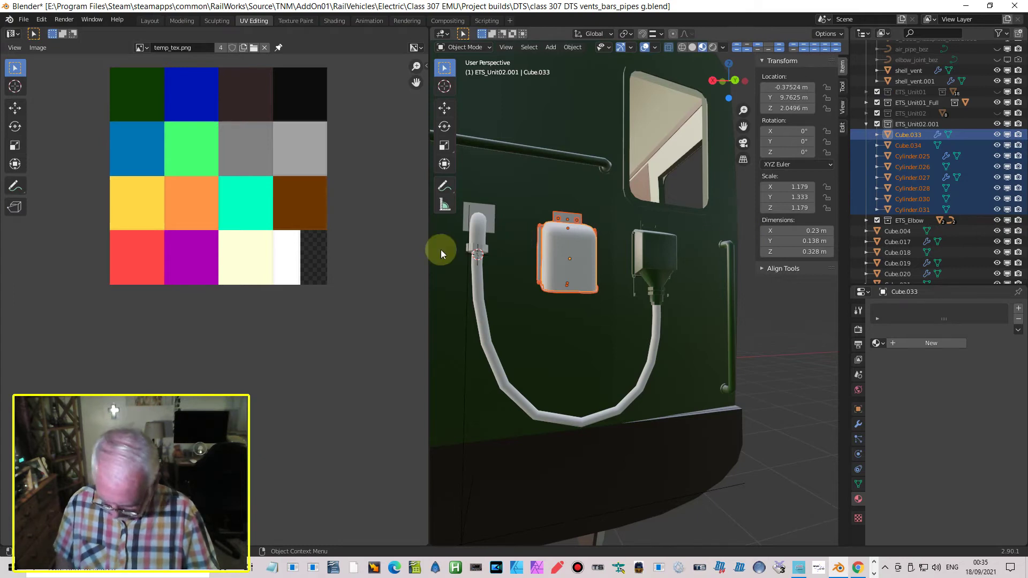
Step: Apply the Mirror modifier on Cylinder.027, the side rods of the middle connector box
{"action": "scroll", "coordinate": [476, 236], "scroll_direction": "up", "scroll_amount": 5}
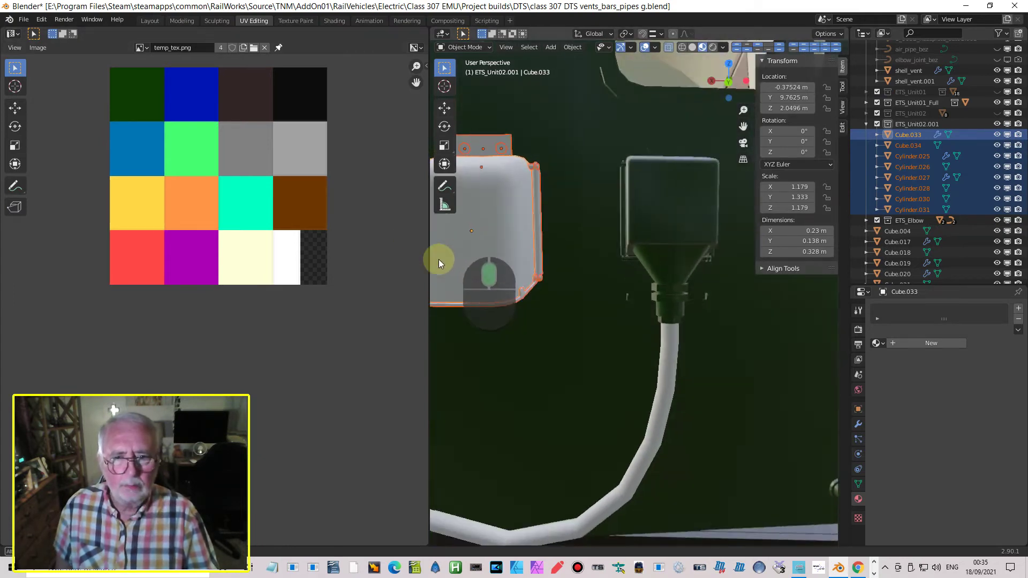
{"action": "middle_click_drag", "start_coordinate": [438, 259], "coordinate": [510, 252]}
{"action": "left_click", "coordinate": [547, 230]}
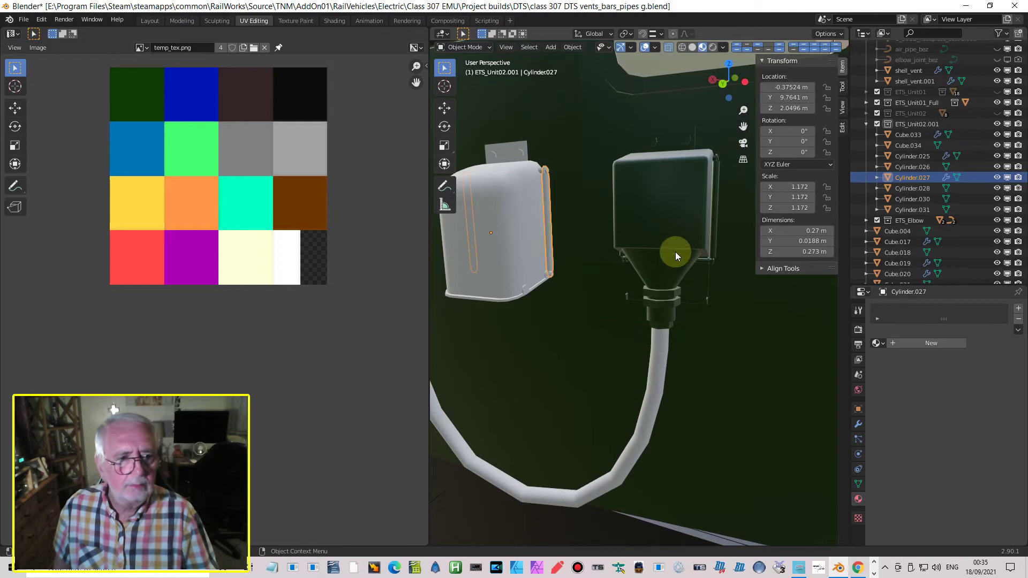
{"action": "left_click", "coordinate": [858, 424]}
{"action": "left_click", "coordinate": [992, 352]}
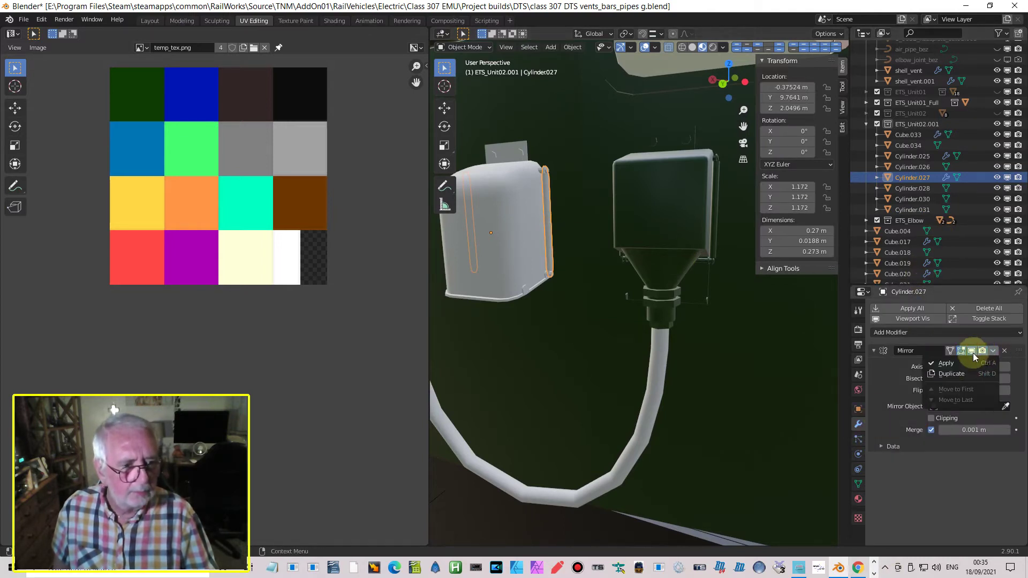
{"action": "left_click", "coordinate": [964, 365]}
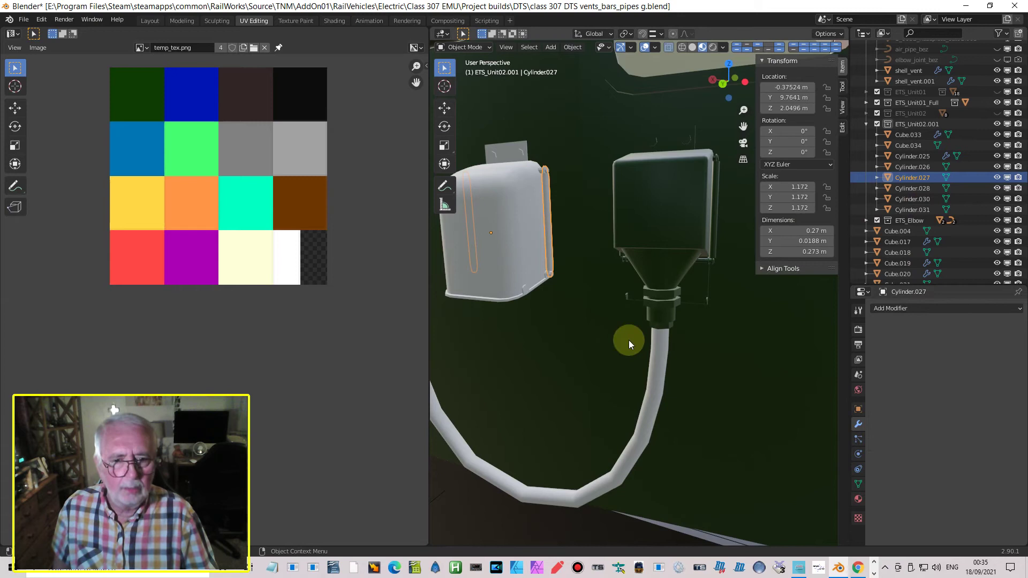
Step: Select all objects in the ETS_Unit02.001 collection, then reselect only the side rods, Cylinder.027
{"action": "left_click", "coordinate": [910, 126]}
{"action": "right_click", "coordinate": [910, 127]}
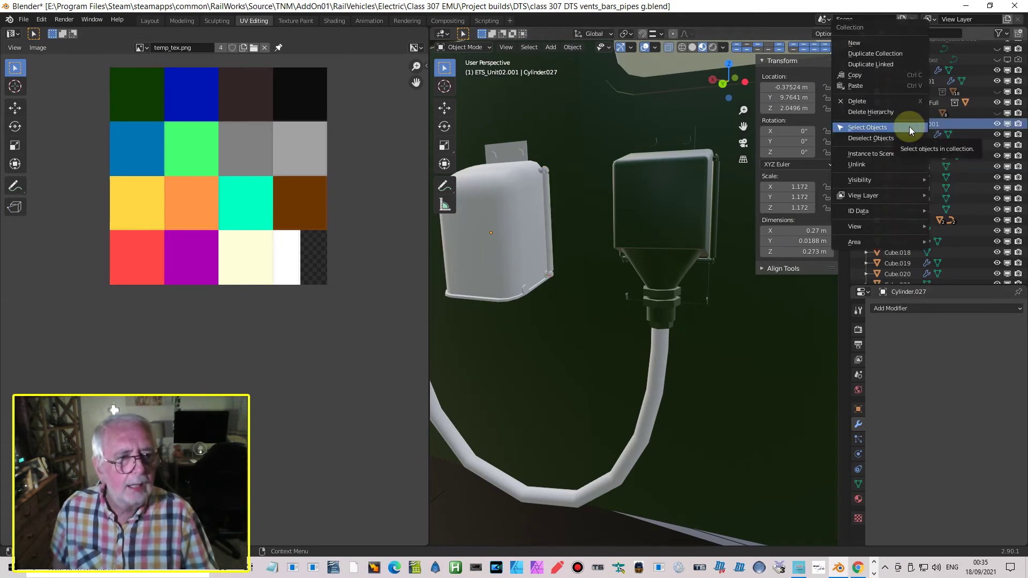
{"action": "left_click", "coordinate": [909, 126]}
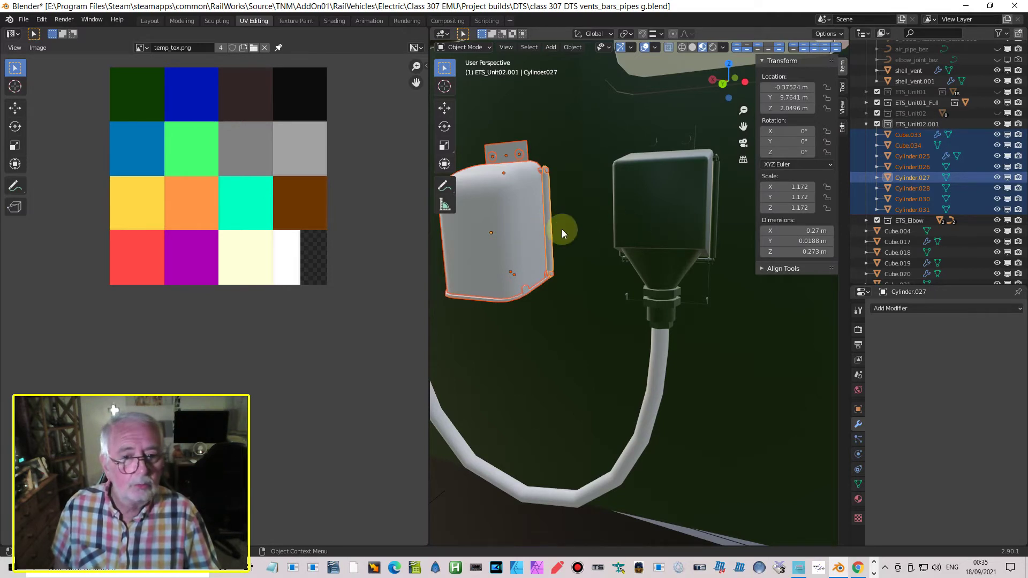
{"action": "left_click", "coordinate": [551, 225]}
{"action": "left_click", "coordinate": [550, 224]}
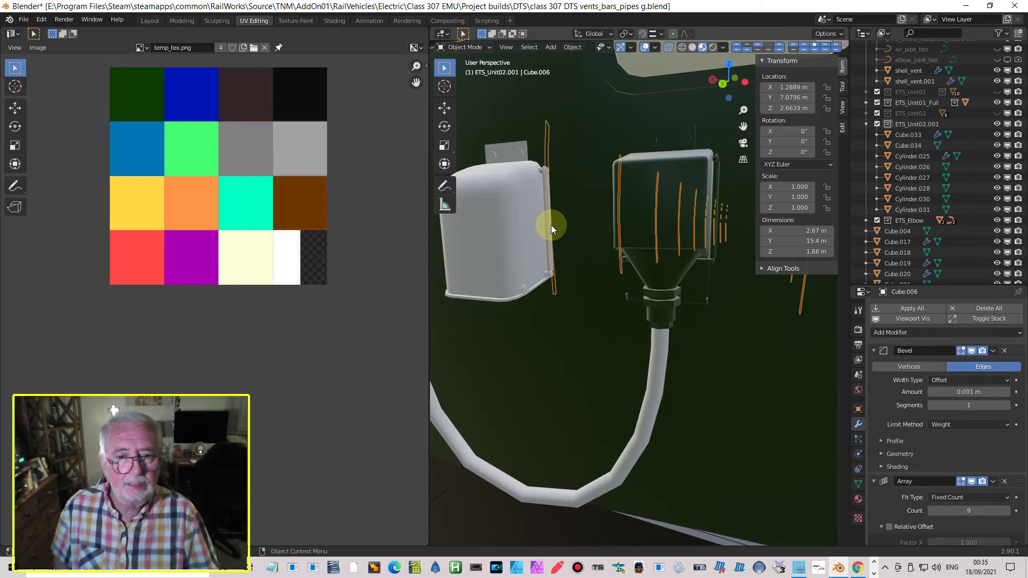
{"action": "left_click", "coordinate": [547, 233]}
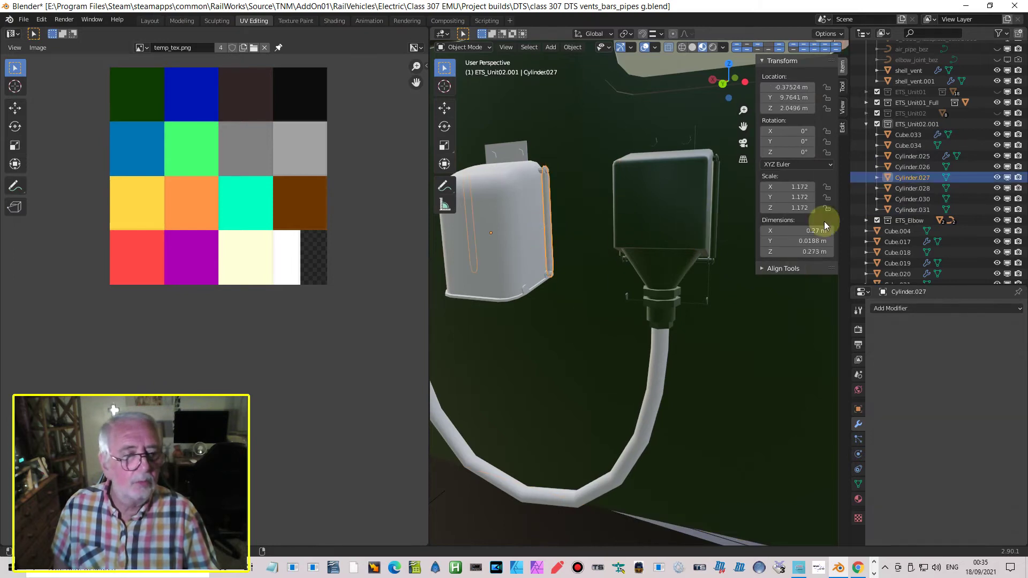
Step: Select all objects in the ETS_Unit02.001 collection and join them into Cylinder.027
{"action": "left_click", "coordinate": [908, 127]}
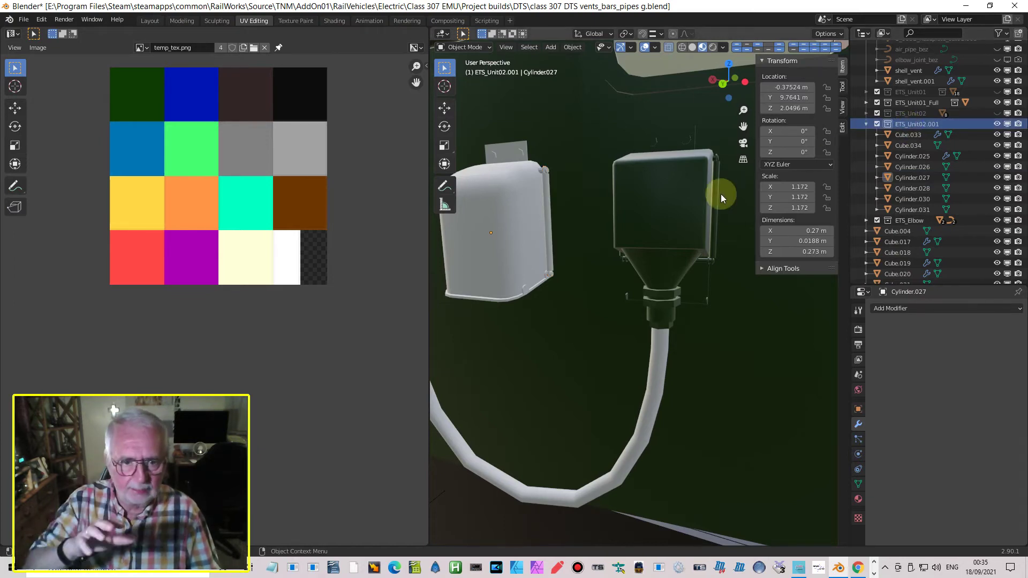
{"action": "right_click", "coordinate": [907, 123]}
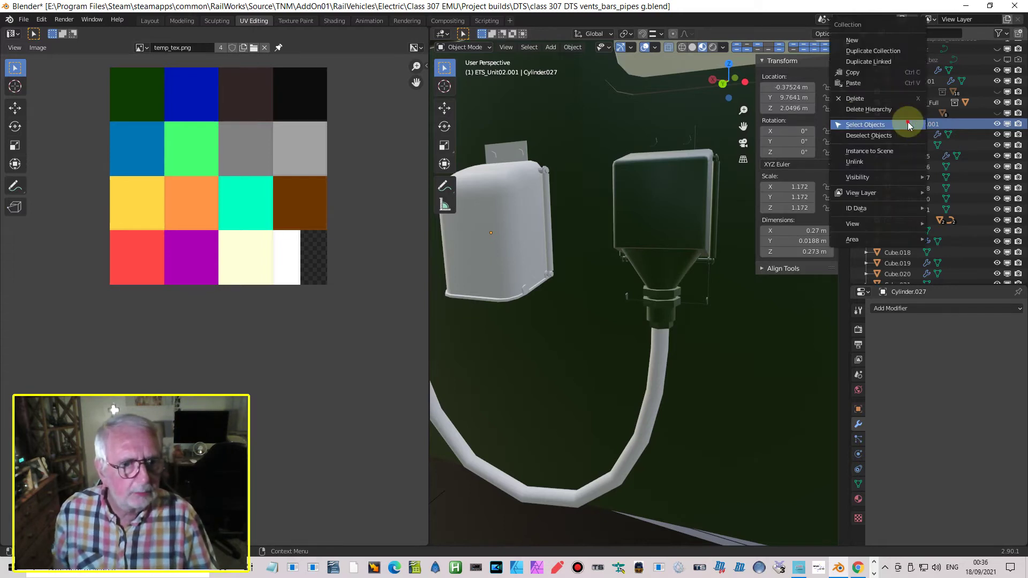
{"action": "left_click", "coordinate": [908, 123]}
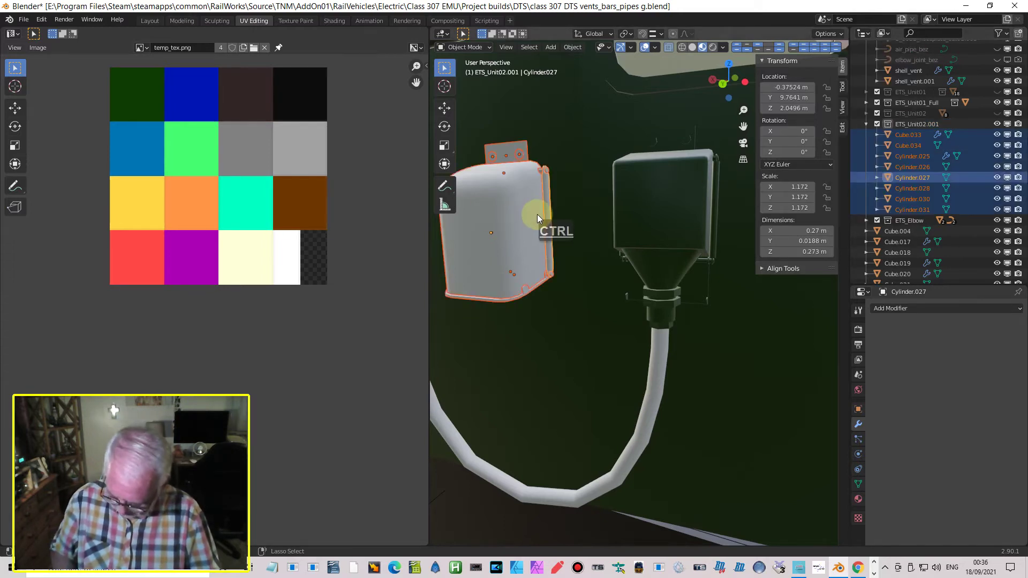
{"action": "key", "text": "ctrl+j"}
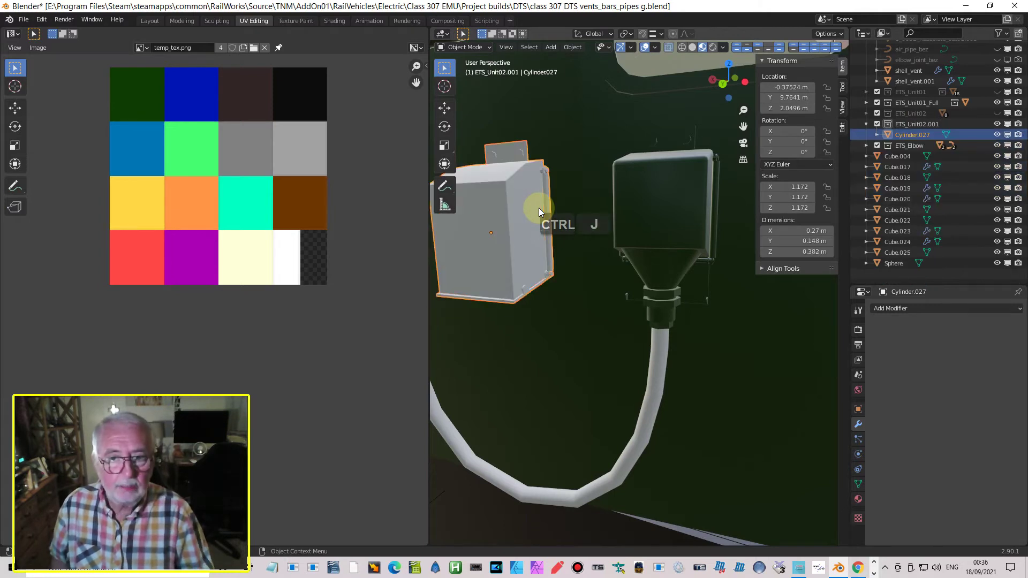
Step: Add a Bevel modifier to the joined connector box and set its amount to 0.4 m
{"action": "middle_click_drag", "start_coordinate": [538, 168], "coordinate": [693, 230]}
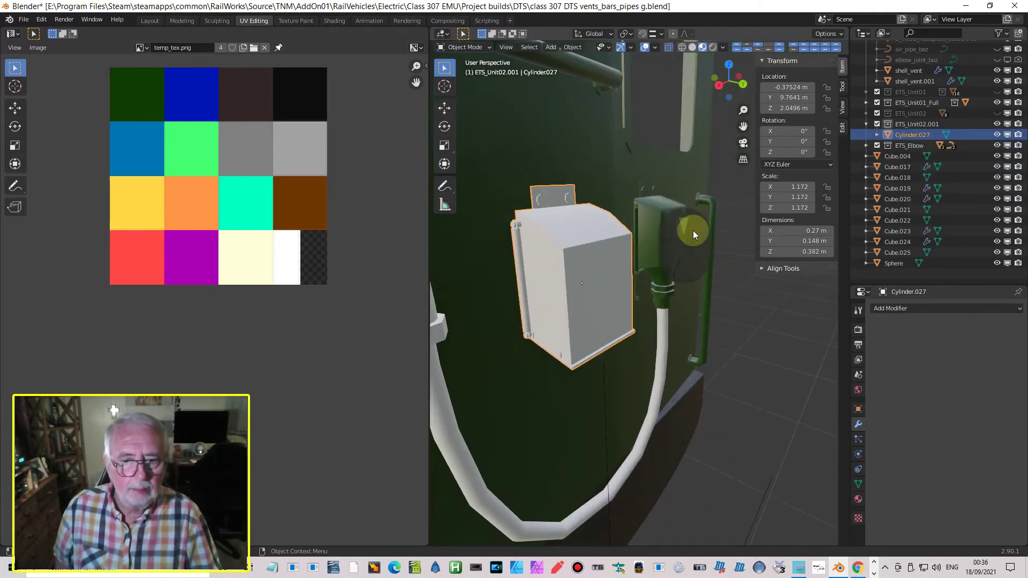
{"action": "left_click", "coordinate": [889, 309]}
{"action": "left_click", "coordinate": [809, 344]}
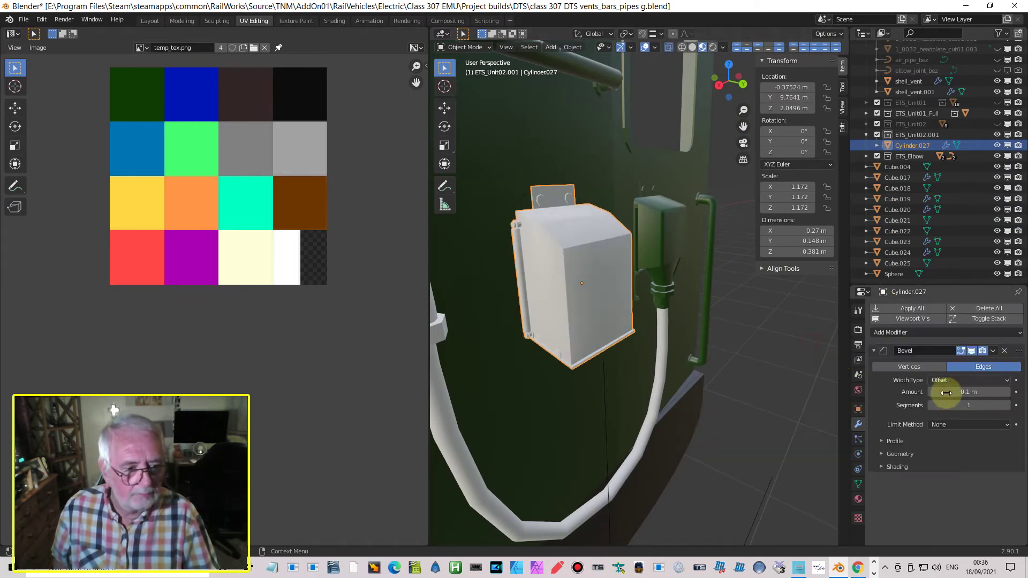
{"action": "double_click", "coordinate": [941, 393]}
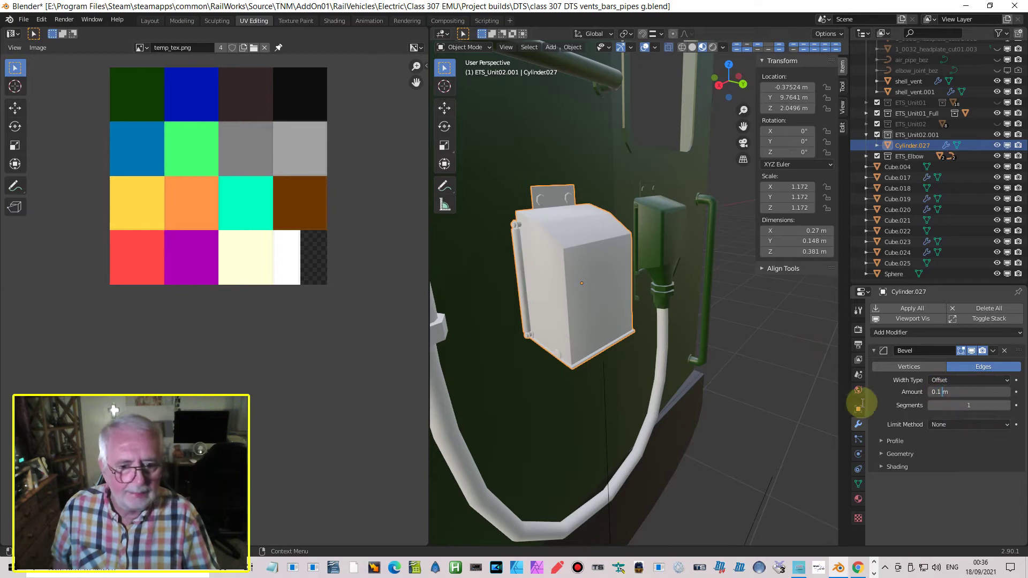
{"action": "key", "text": "Return"}
{"action": "scroll", "coordinate": [676, 376], "scroll_direction": "up", "scroll_amount": 3}
{"action": "middle_click_drag", "start_coordinate": [714, 393], "coordinate": [717, 300], "text": "shift"}
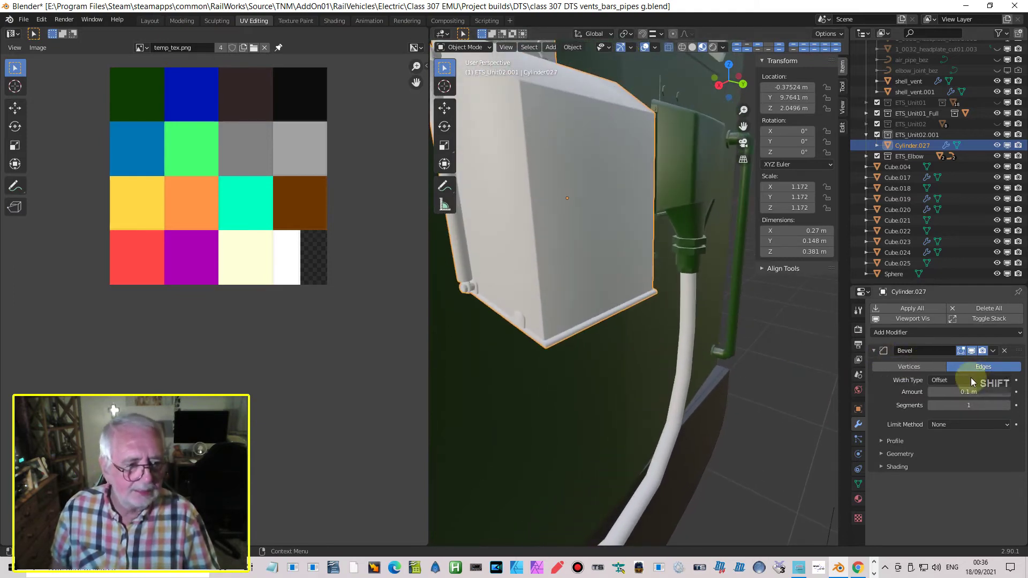
{"action": "left_click", "coordinate": [953, 391]}
{"action": "key", "text": "Left"}
{"action": "key", "text": "Left"}
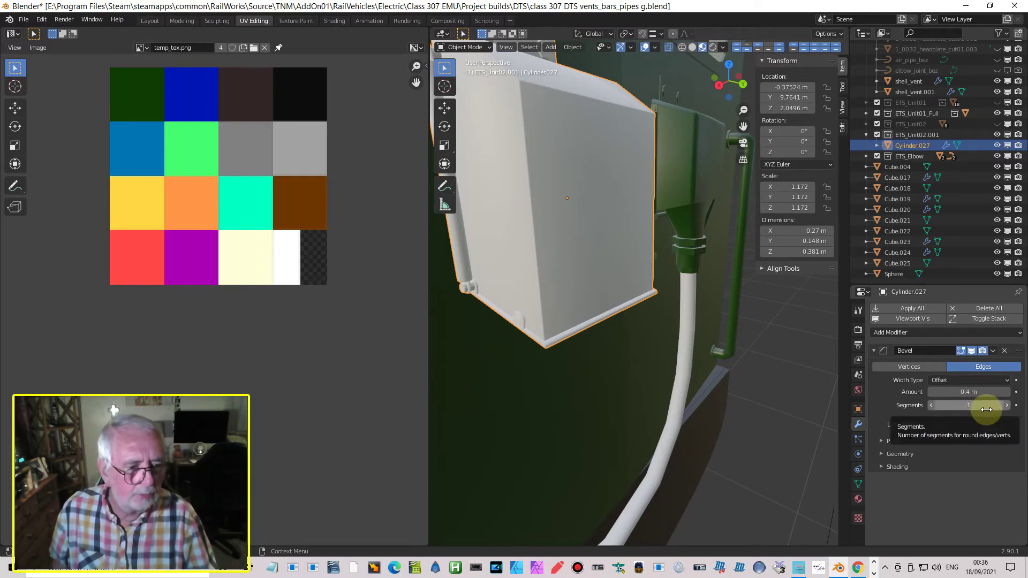
Step: Limit the joined box's bevel by Weight and set it to 2 segments
{"action": "left_click", "coordinate": [962, 426]}
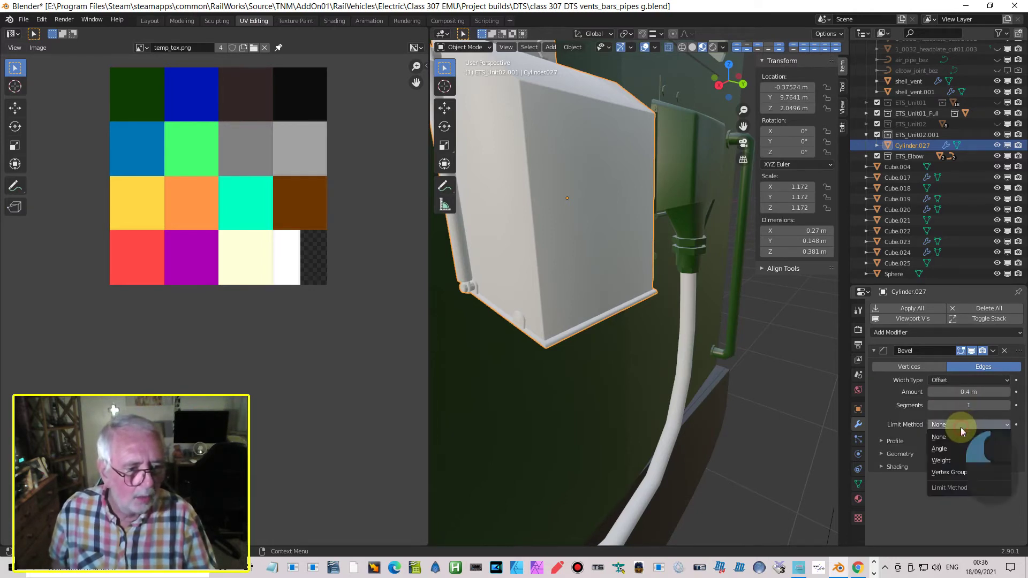
{"action": "left_click", "coordinate": [953, 463]}
{"action": "middle_click_drag", "start_coordinate": [752, 368], "coordinate": [679, 399]}
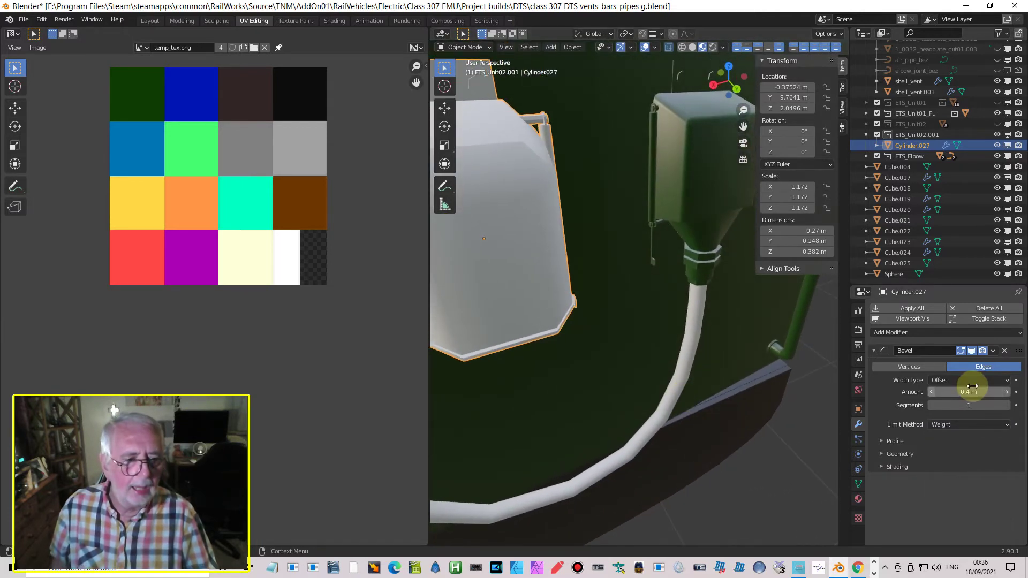
{"action": "left_click", "coordinate": [1005, 405]}
Step: Check the joined box's Auto Smooth setting in its mesh normals and examine the shading of its bevelled edges
{"action": "middle_click_drag", "start_coordinate": [721, 363], "coordinate": [713, 342]}
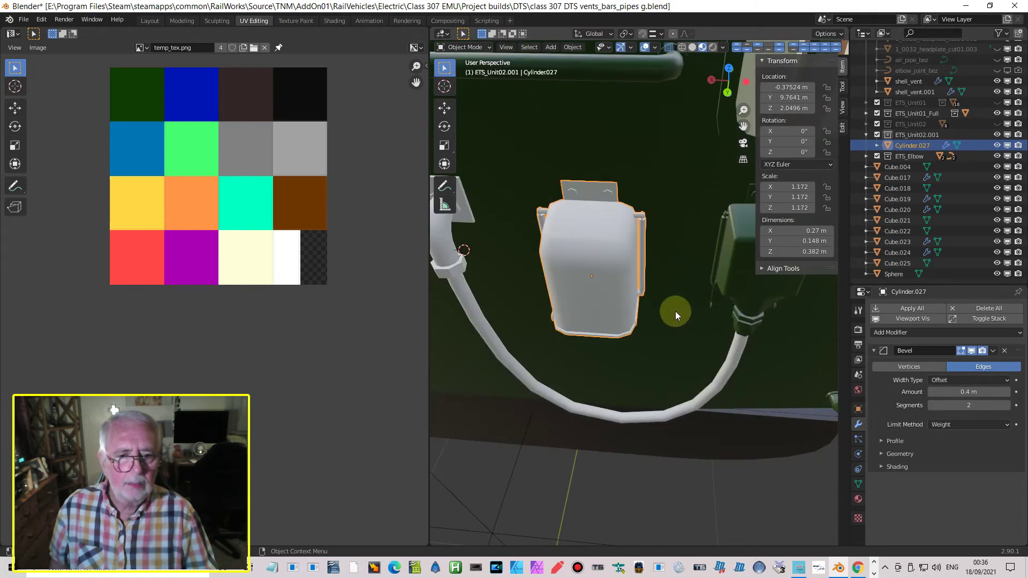
{"action": "middle_click_drag", "start_coordinate": [676, 310], "coordinate": [708, 309]}
{"action": "left_click", "coordinate": [858, 483]}
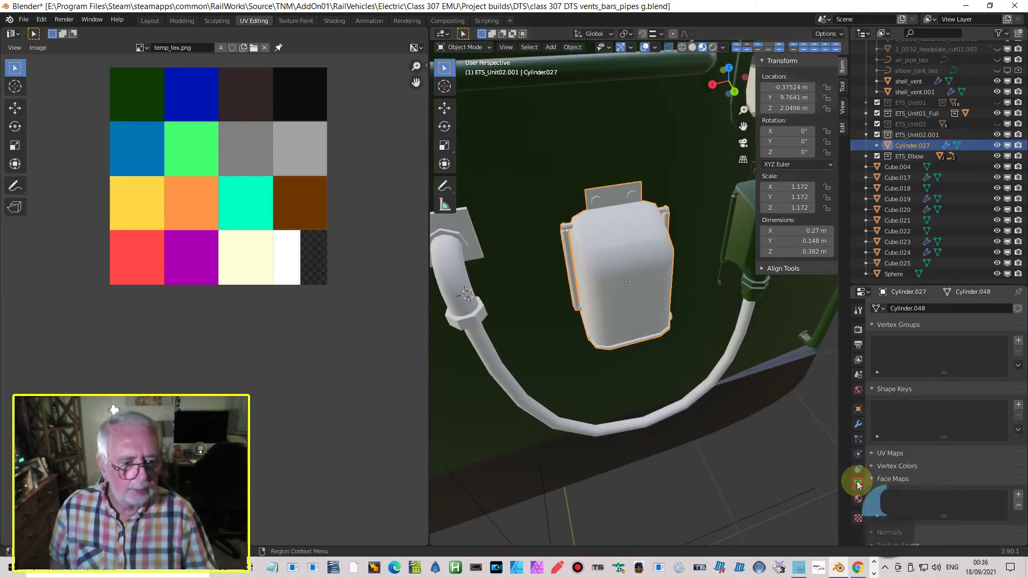
{"action": "scroll", "coordinate": [925, 499], "scroll_direction": "down", "scroll_amount": 2}
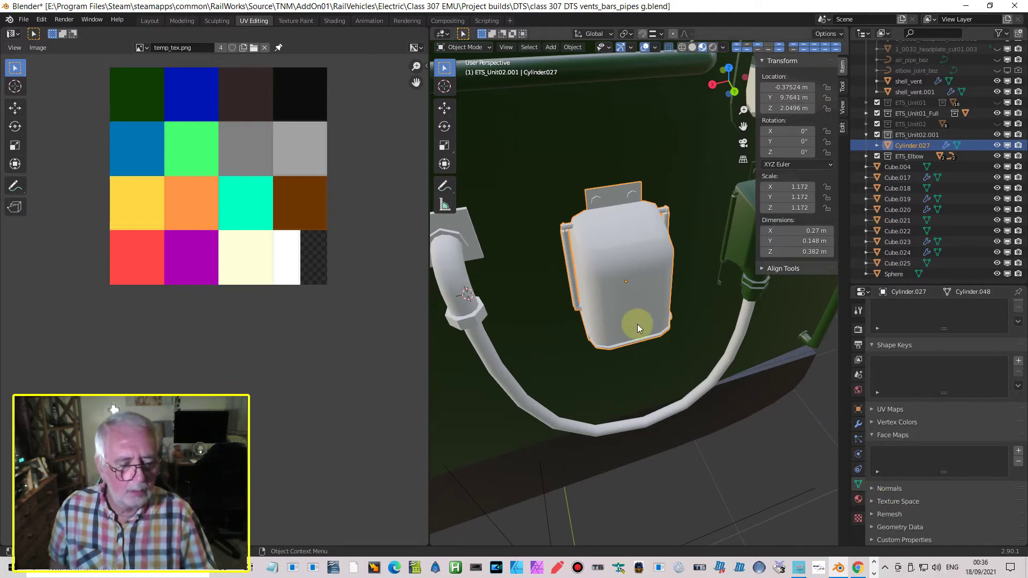
{"action": "left_click", "coordinate": [871, 488]}
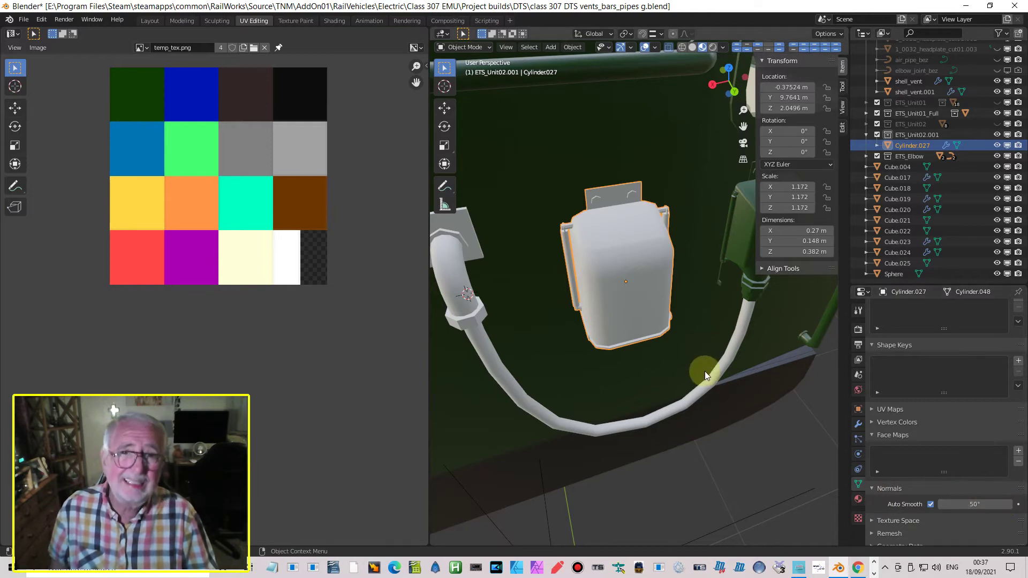
{"action": "scroll", "coordinate": [703, 361], "scroll_direction": "up", "scroll_amount": 5}
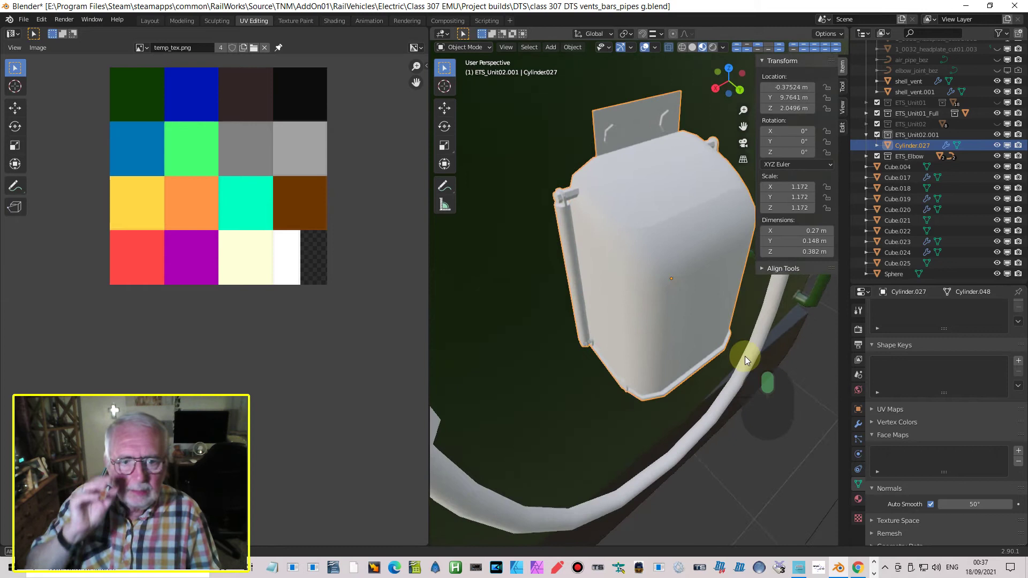
{"action": "scroll", "coordinate": [687, 338], "scroll_direction": "up", "scroll_amount": 3}
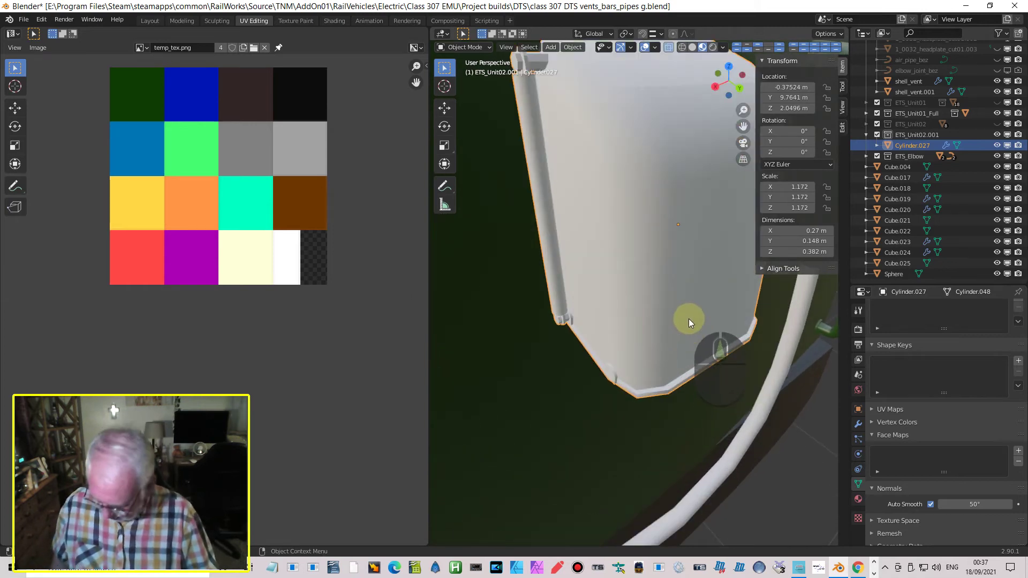
{"action": "scroll", "coordinate": [689, 313], "scroll_direction": "down", "scroll_amount": 3}
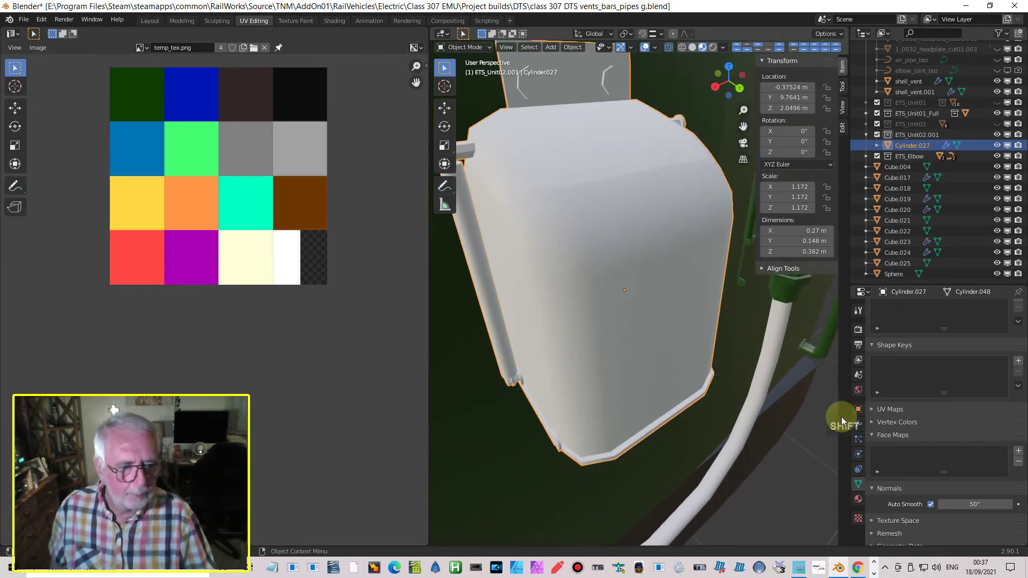
Step: Raise the joined box's bevel amount to 0.42 m, then correct it to 0.04 m
{"action": "left_click", "coordinate": [859, 425]}
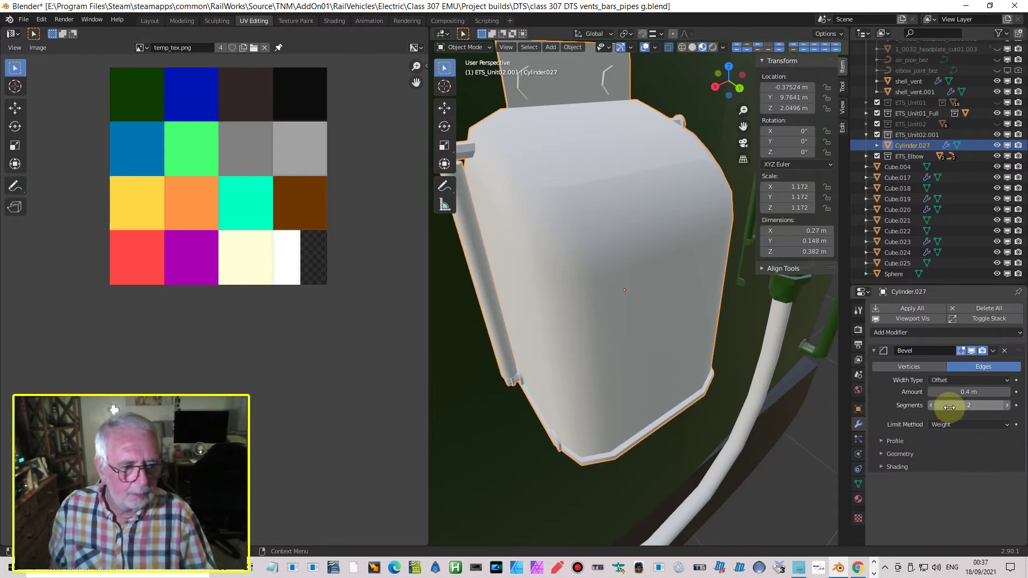
{"action": "left_click", "coordinate": [1007, 393]}
{"action": "left_click", "coordinate": [1007, 393]}
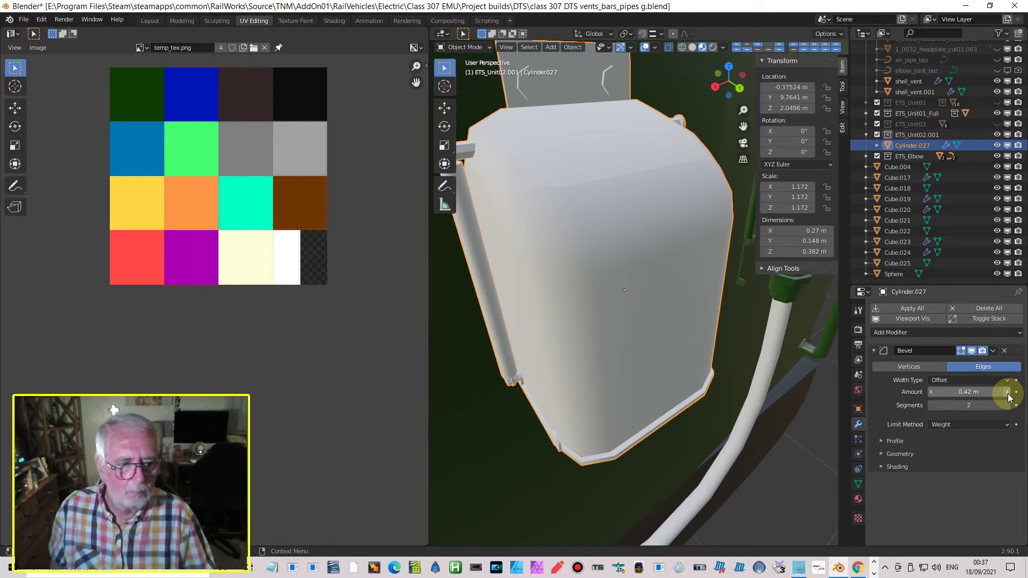
{"action": "left_click", "coordinate": [940, 392]}
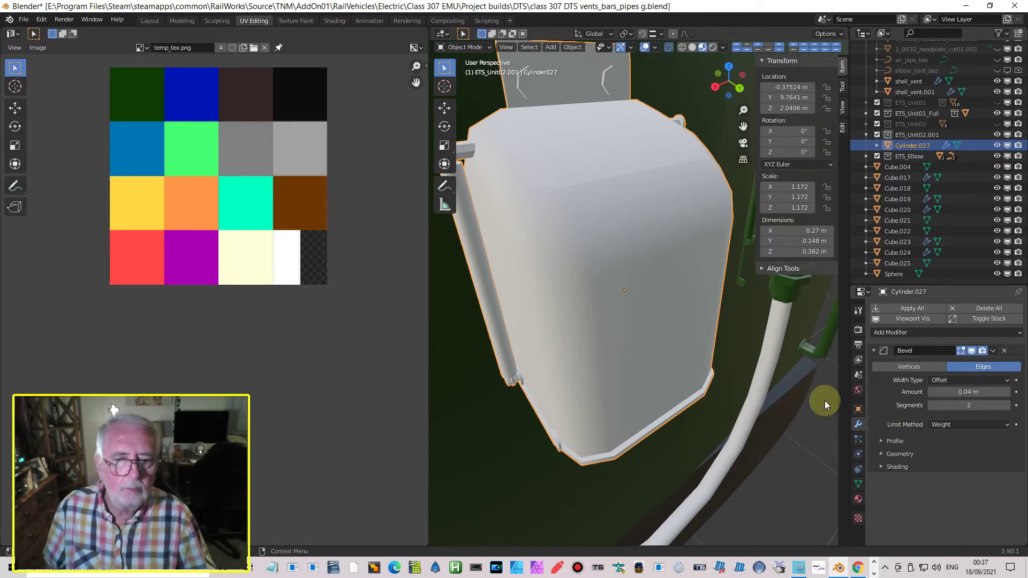
Step: Set the joined box's bevel amount to 0.06 m and its segments to 3
{"action": "mouse_move", "coordinate": [724, 402]}
{"action": "middle_mouse_down"}
{"action": "mouse_move", "coordinate": [751, 369]}
{"action": "mouse_move", "coordinate": [692, 371]}
{"action": "mouse_move", "coordinate": [715, 393]}
{"action": "middle_mouse_up"}
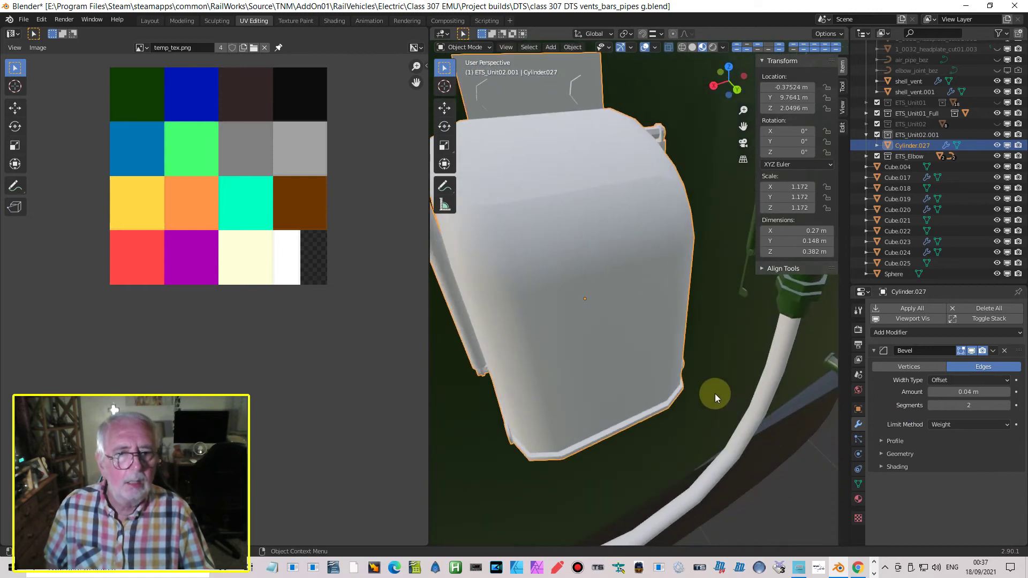
{"action": "left_click", "coordinate": [963, 392]}
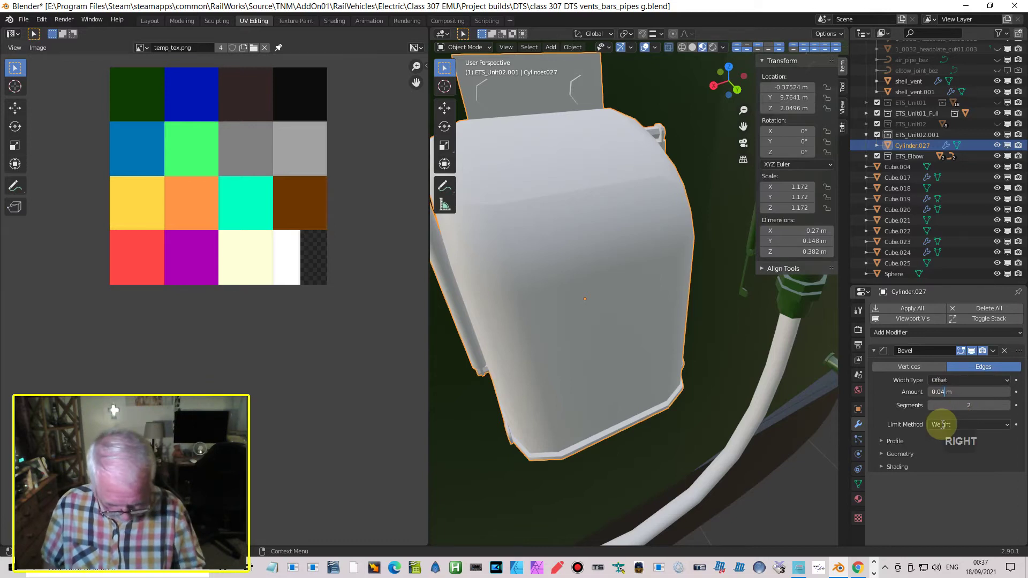
{"action": "type", "text": "6"}
{"action": "key", "text": "Return"}
{"action": "middle_click_drag", "start_coordinate": [638, 344], "coordinate": [657, 299]}
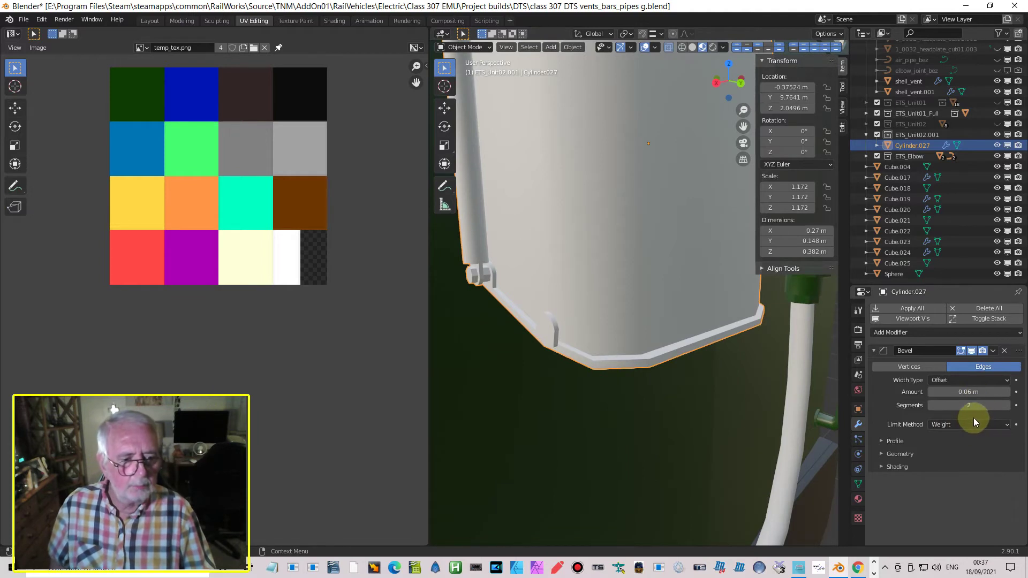
{"action": "left_click", "coordinate": [1006, 406]}
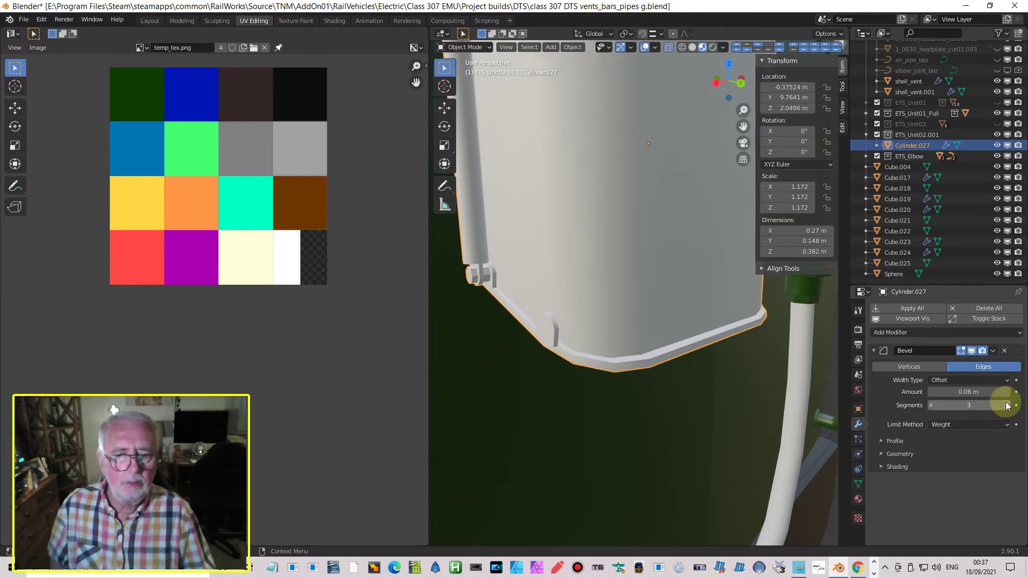
Step: Inspect the rounded corners of the joined box and reduce its bevel amount to 0.03 m
{"action": "middle_click_drag", "start_coordinate": [624, 276], "coordinate": [646, 216]}
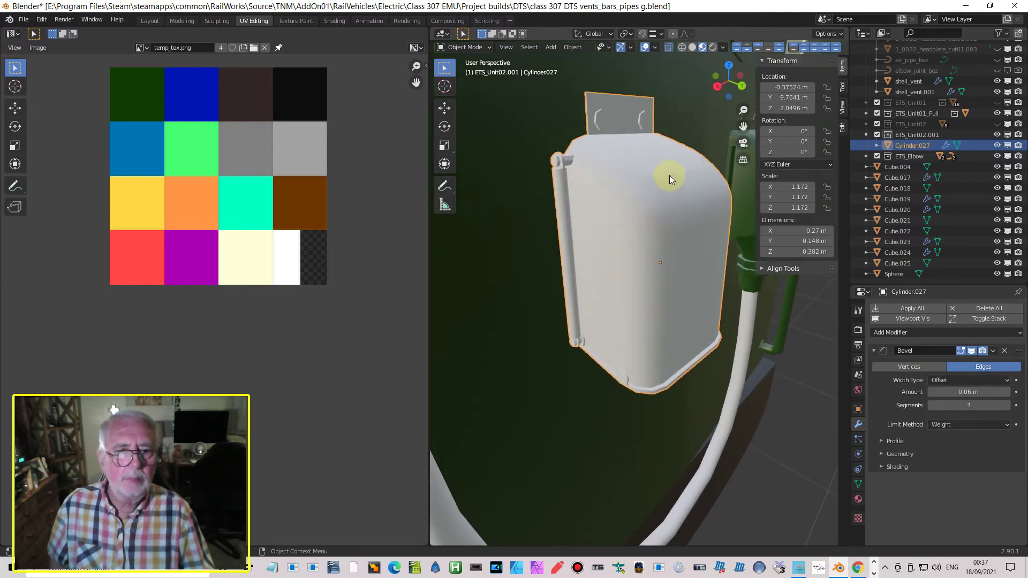
{"action": "scroll", "coordinate": [667, 228], "scroll_direction": "up", "scroll_amount": 5}
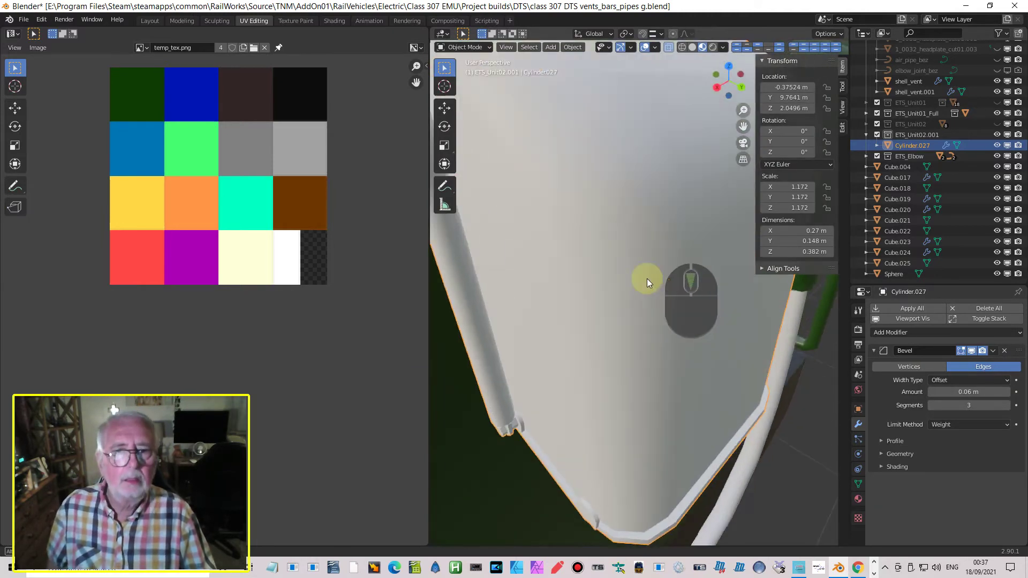
{"action": "scroll", "coordinate": [651, 276], "scroll_direction": "up", "scroll_amount": 2}
{"action": "scroll", "coordinate": [626, 266], "scroll_direction": "down", "scroll_amount": 5}
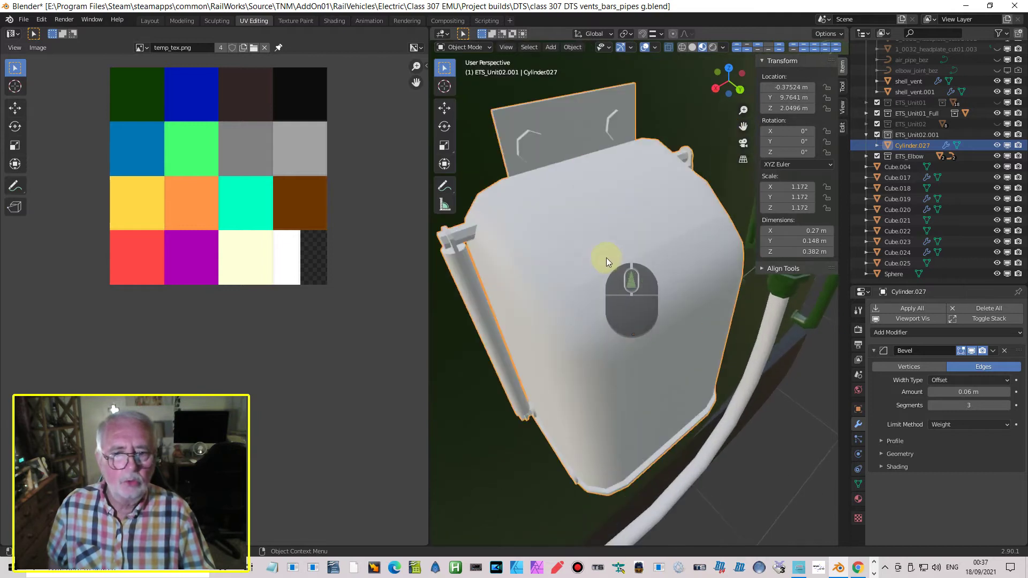
{"action": "left_click", "coordinate": [933, 391]}
{"action": "left_click", "coordinate": [932, 391]}
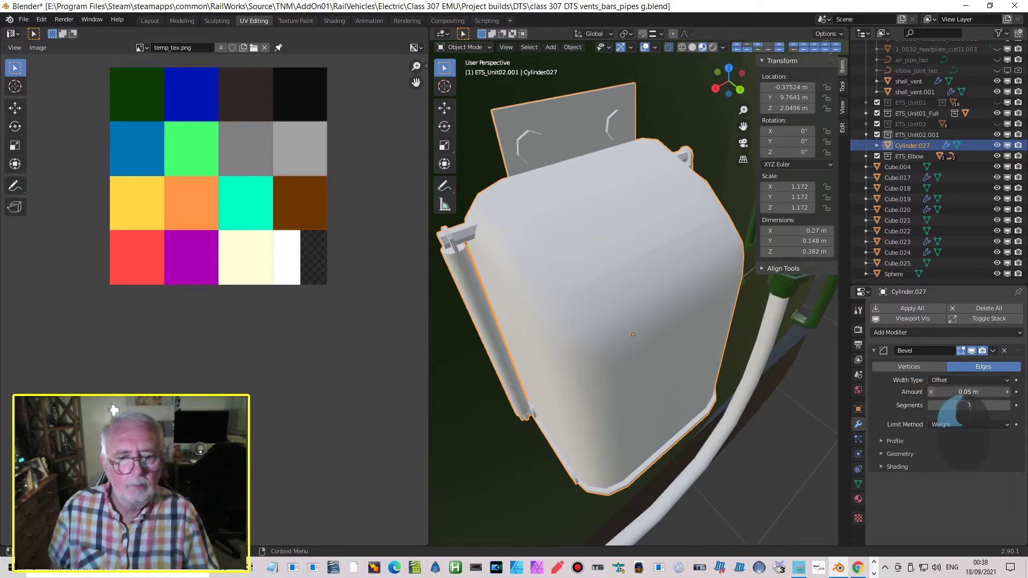
{"action": "left_click", "coordinate": [933, 392]}
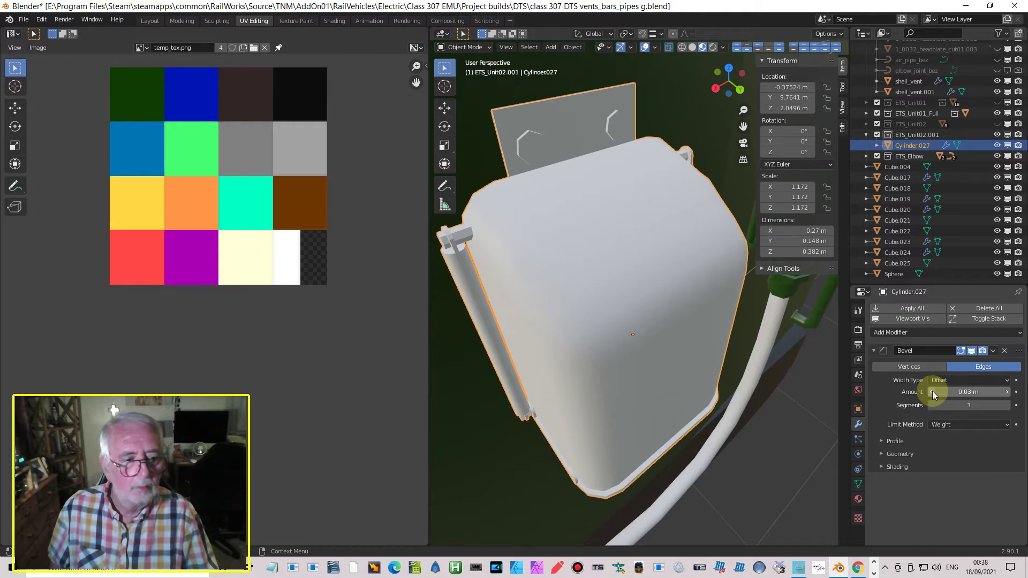
{"action": "middle_click_drag", "start_coordinate": [799, 375], "coordinate": [633, 359]}
{"action": "scroll", "coordinate": [646, 355], "scroll_direction": "down", "scroll_amount": 3}
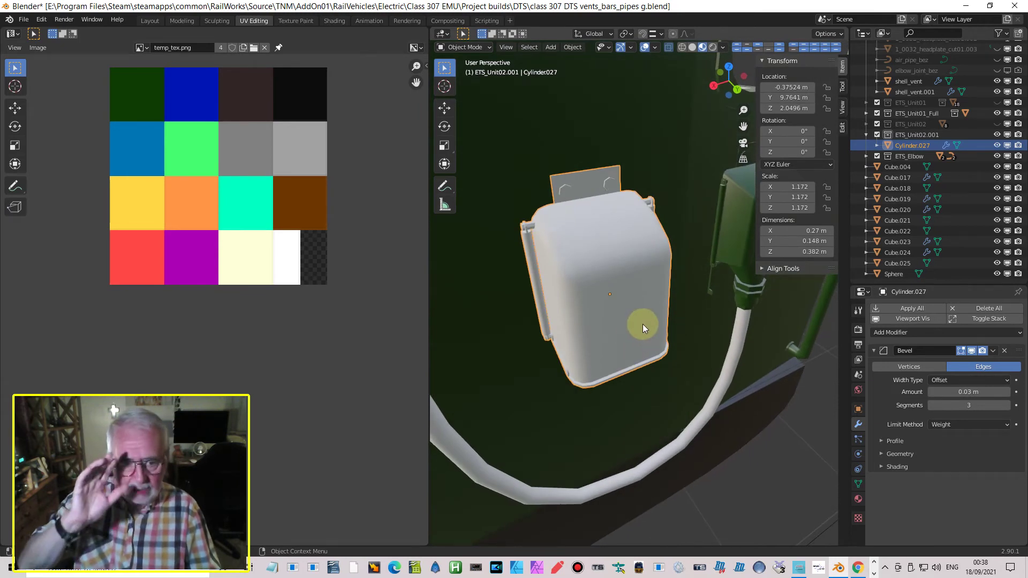
Step: Scale all of the joined box's UVs down to about 0.2 and move them onto the dark green swatch of temp_tex.png
{"action": "scroll", "coordinate": [643, 328], "scroll_direction": "down", "scroll_amount": 2}
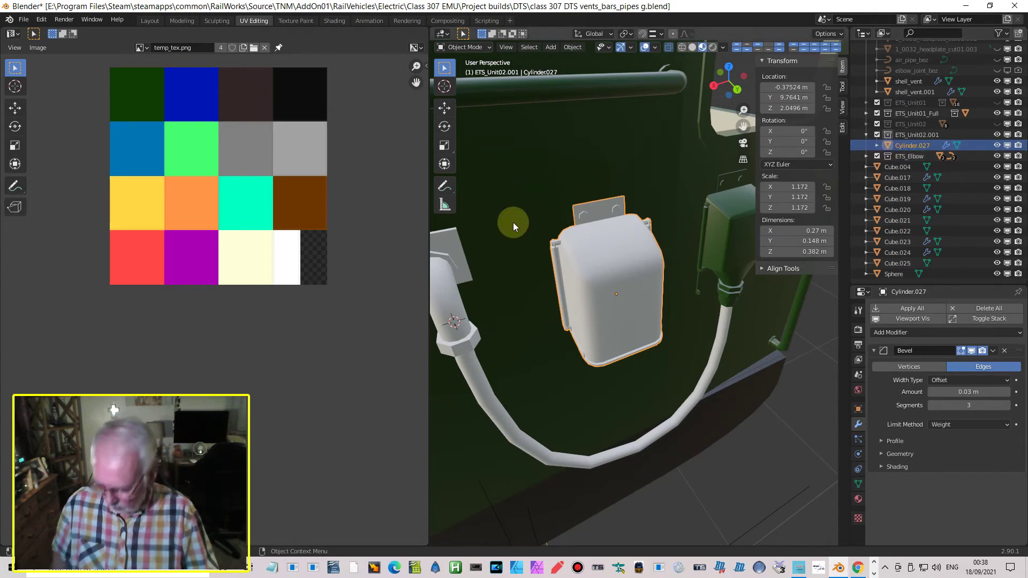
{"action": "key", "text": "Tab"}
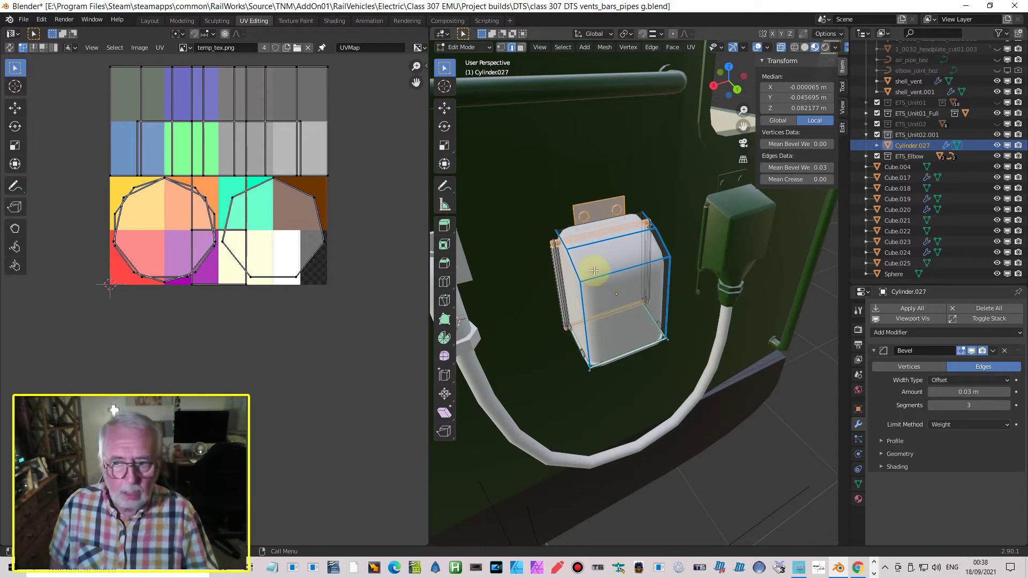
{"action": "key", "text": "a"}
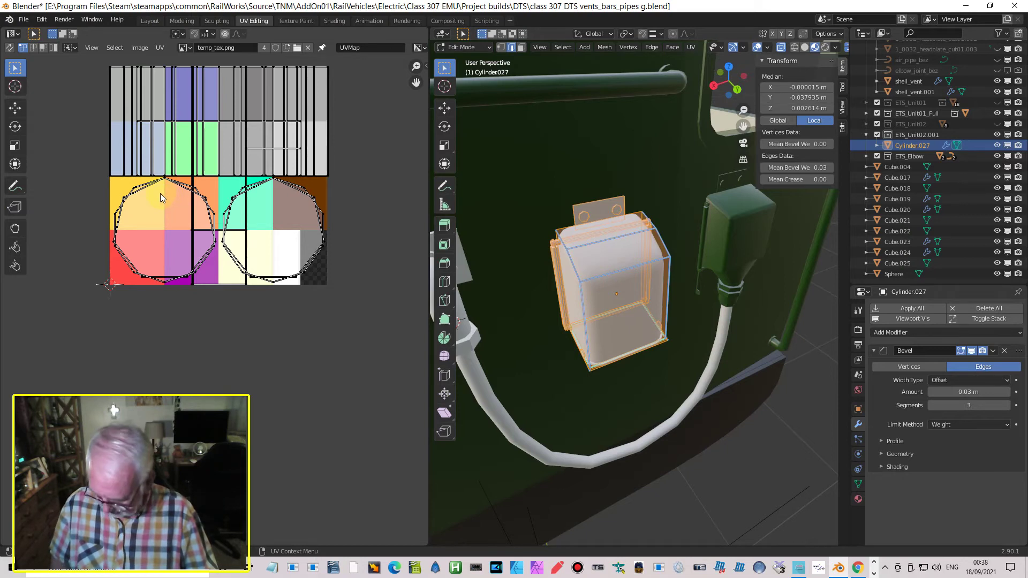
{"action": "key", "text": "a"}
{"action": "key", "text": "s"}
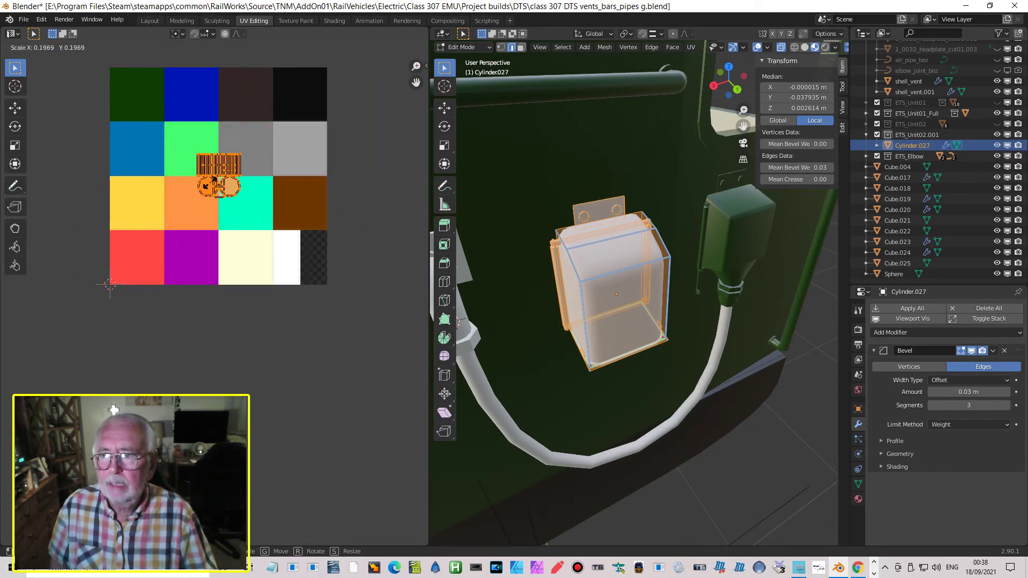
{"action": "left_click", "coordinate": [212, 184]}
{"action": "key", "text": "g"}
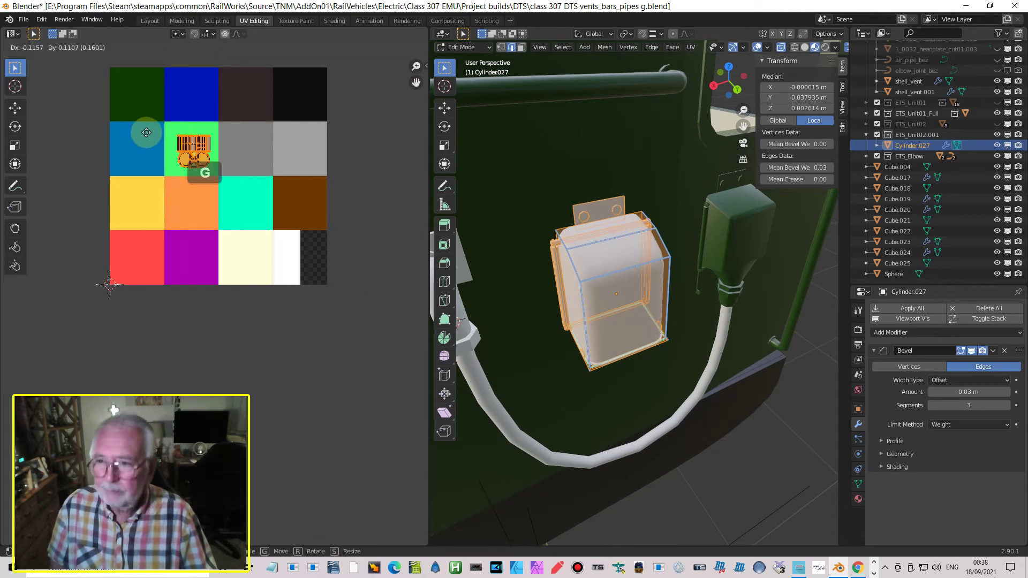
{"action": "left_click", "coordinate": [134, 99]}
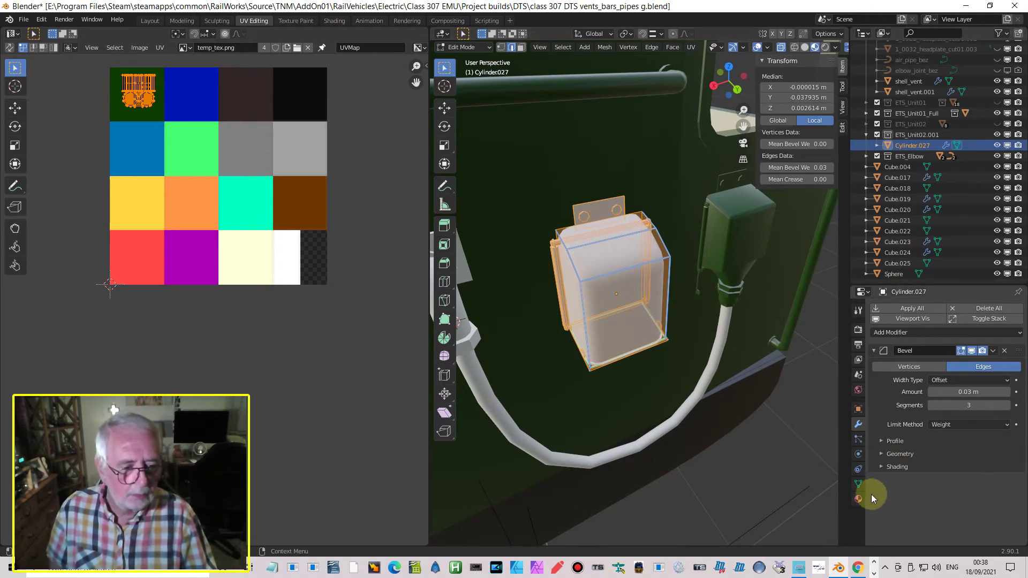
Step: Assign the existing temp material to the joined box and return to Object Mode
{"action": "left_click", "coordinate": [858, 484]}
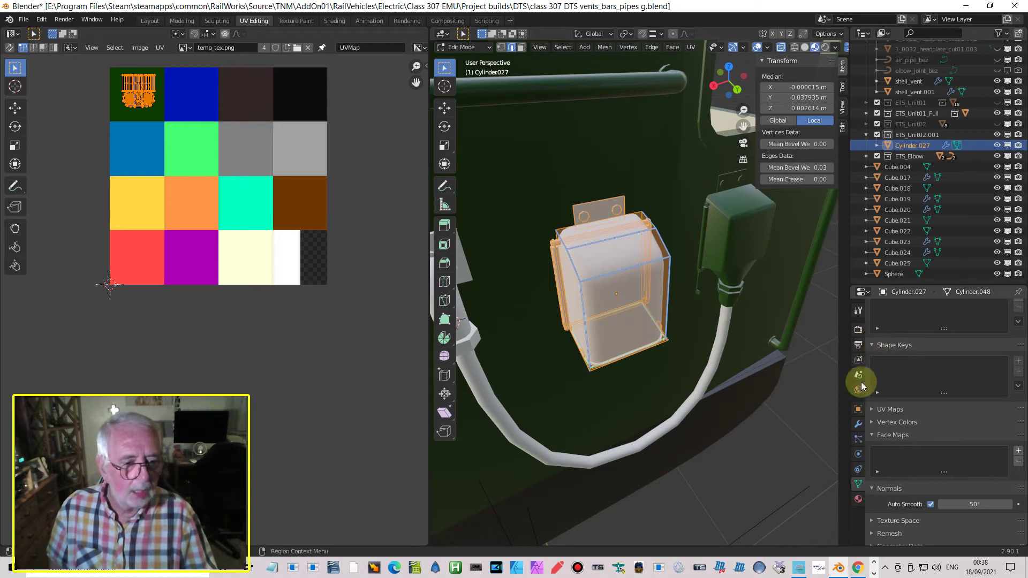
{"action": "left_click", "coordinate": [859, 501]}
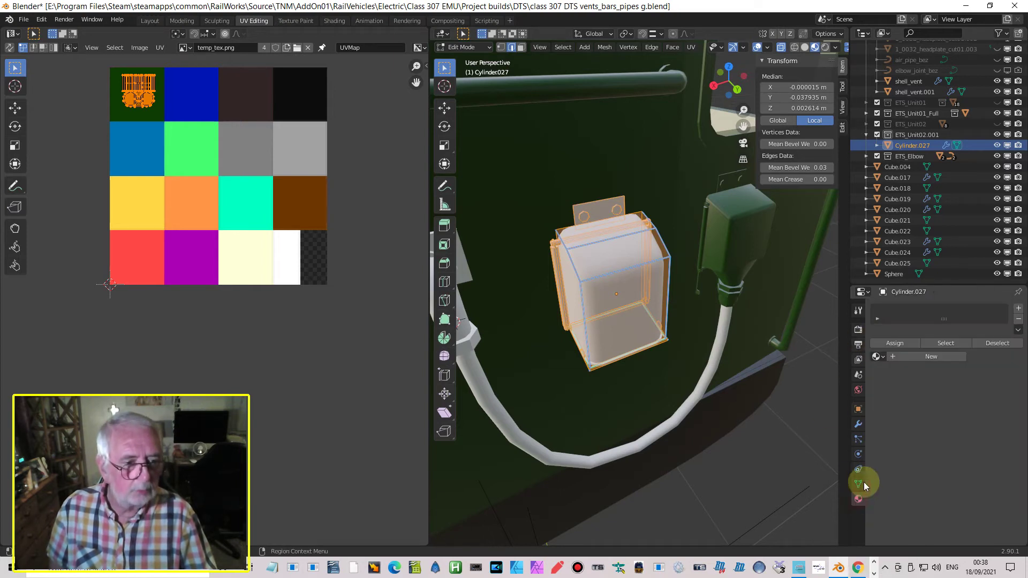
{"action": "left_click", "coordinate": [877, 357]}
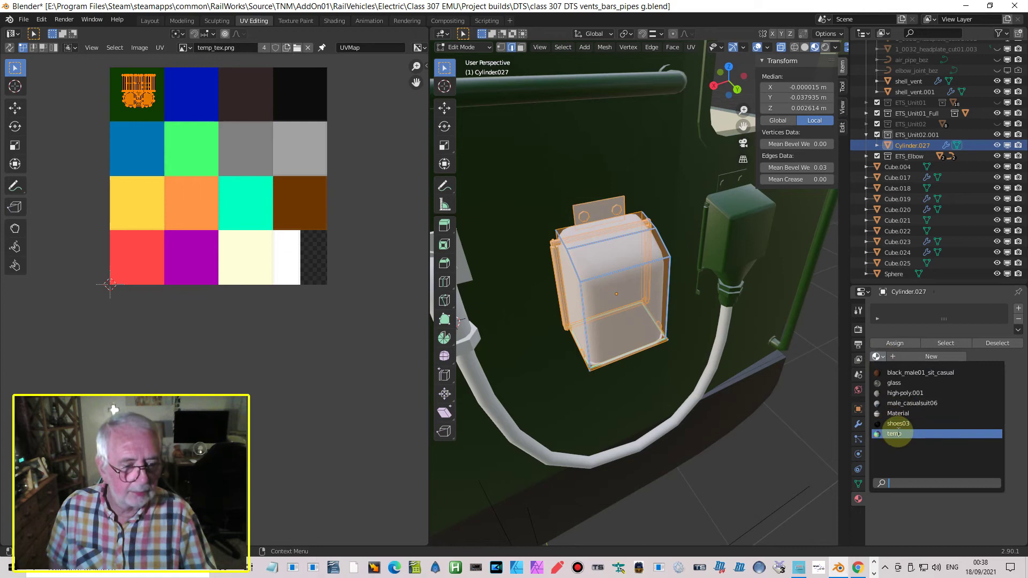
{"action": "left_click", "coordinate": [894, 434]}
{"action": "key", "text": "Tab"}
Step: Inspect the textured box beside the neighbouring connector and pipe from several angles, and select the elbow's square mounting plate
{"action": "middle_click_drag", "start_coordinate": [745, 397], "coordinate": [642, 302]}
{"action": "scroll", "coordinate": [641, 298], "scroll_direction": "up", "scroll_amount": 3}
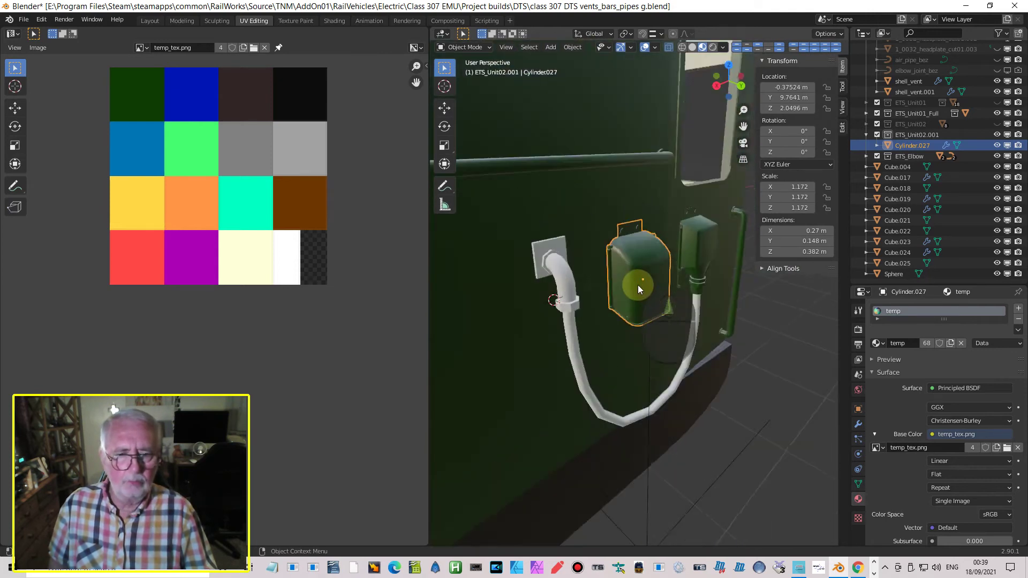
{"action": "scroll", "coordinate": [628, 262], "scroll_direction": "up", "scroll_amount": 2}
{"action": "middle_click_drag", "start_coordinate": [625, 236], "coordinate": [608, 258]}
{"action": "scroll", "coordinate": [620, 266], "scroll_direction": "down", "scroll_amount": 2}
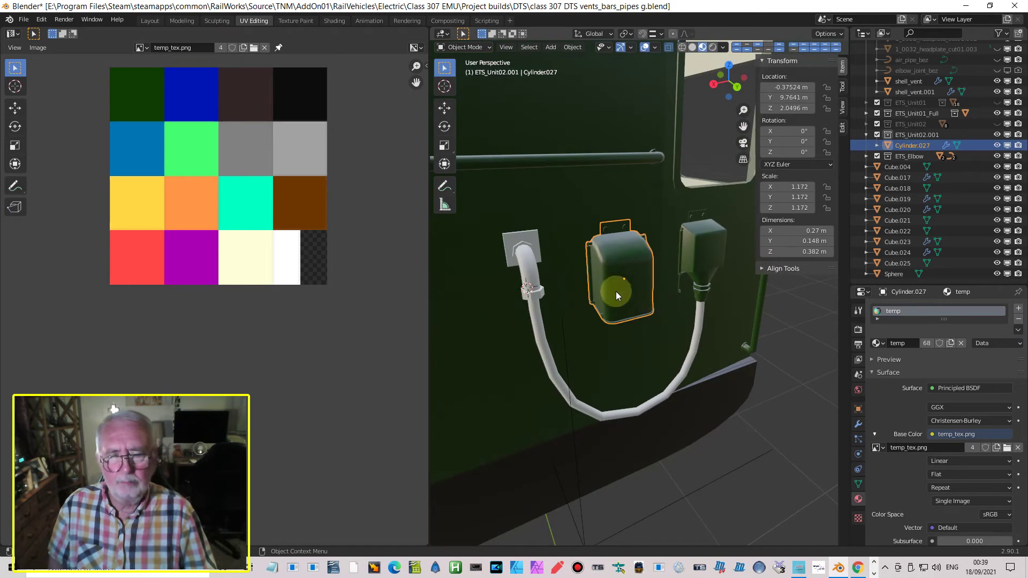
{"action": "scroll", "coordinate": [622, 312], "scroll_direction": "down", "scroll_amount": 2}
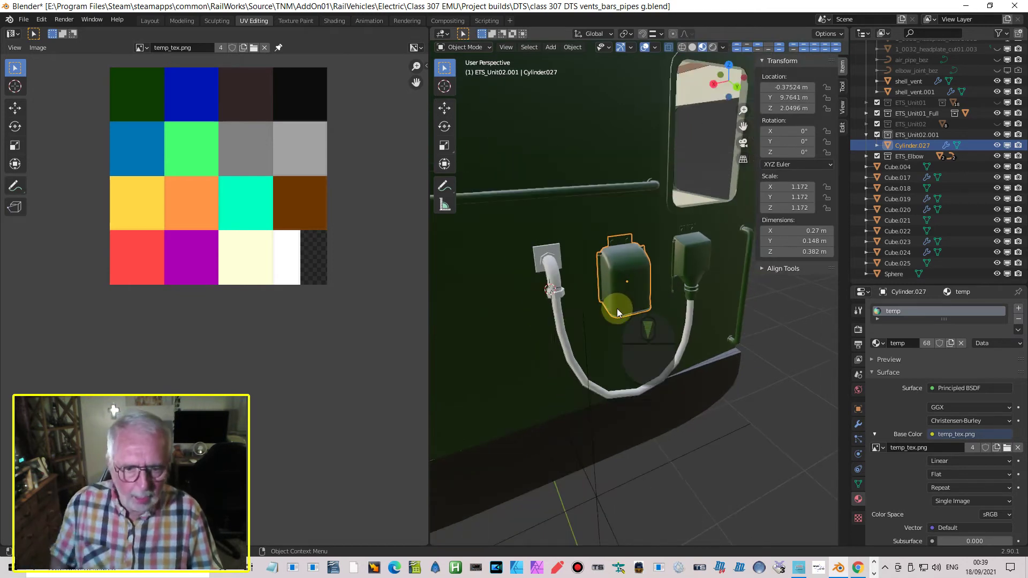
{"action": "middle_click_drag", "start_coordinate": [607, 316], "coordinate": [616, 303]}
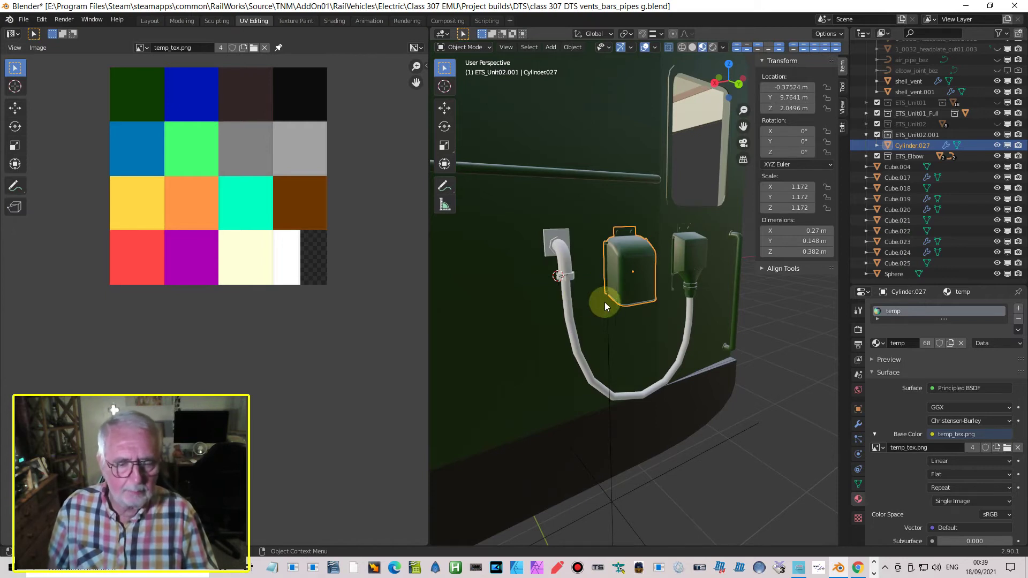
{"action": "middle_click_drag", "start_coordinate": [581, 306], "coordinate": [590, 254]}
{"action": "scroll", "coordinate": [585, 289], "scroll_direction": "up", "scroll_amount": 3}
{"action": "left_click", "coordinate": [586, 250]}
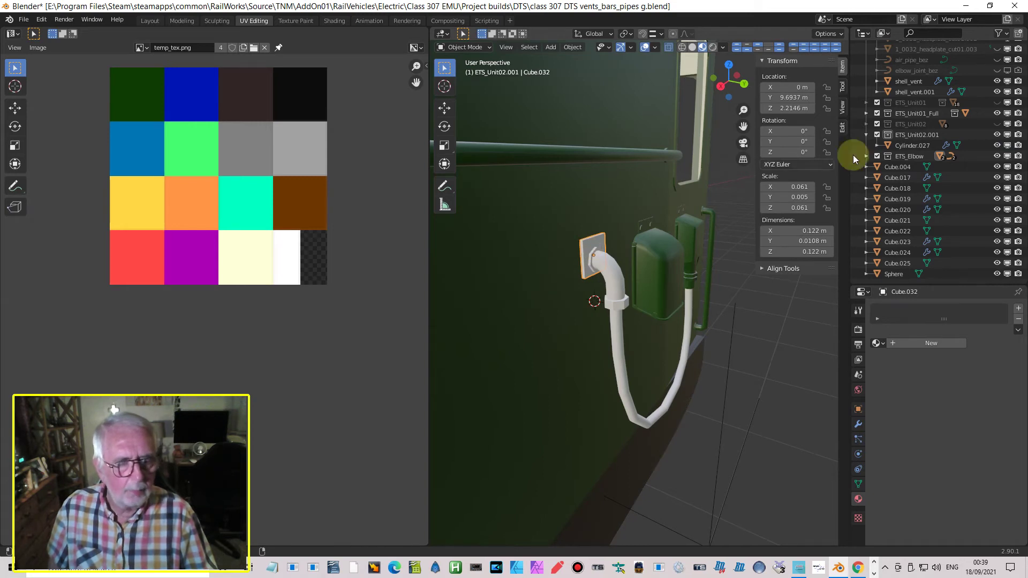
Step: Rename the ETS_Unit02.001 collection to ETS_Unit02_FULL
{"action": "double_click", "coordinate": [923, 134]}
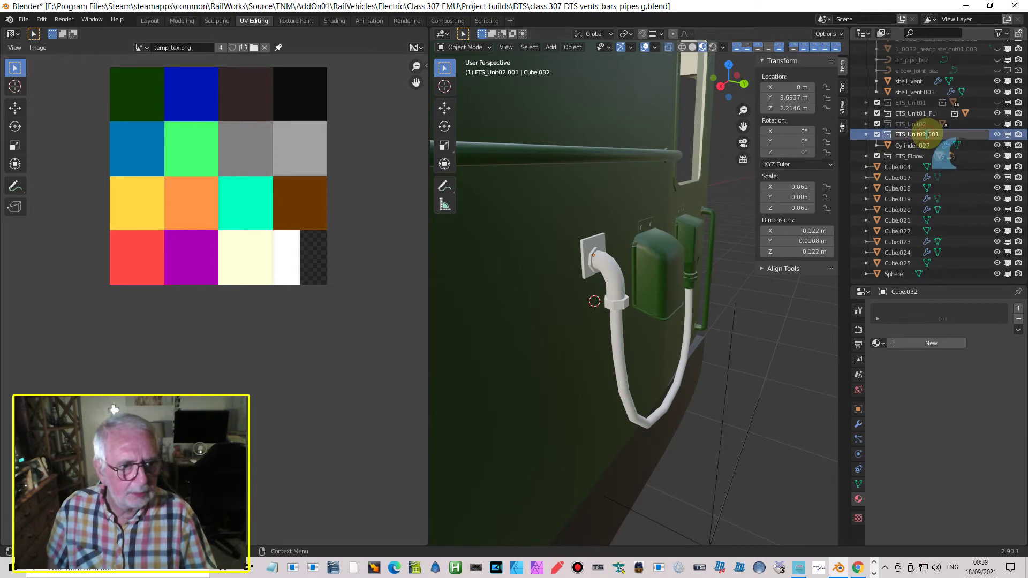
{"action": "key", "text": "BackSpace"}
{"action": "key", "text": "BackSpace"}
{"action": "key", "text": "BackSpace"}
{"action": "key", "text": "BackSpace"}
{"action": "type", "text": "_FULL"}
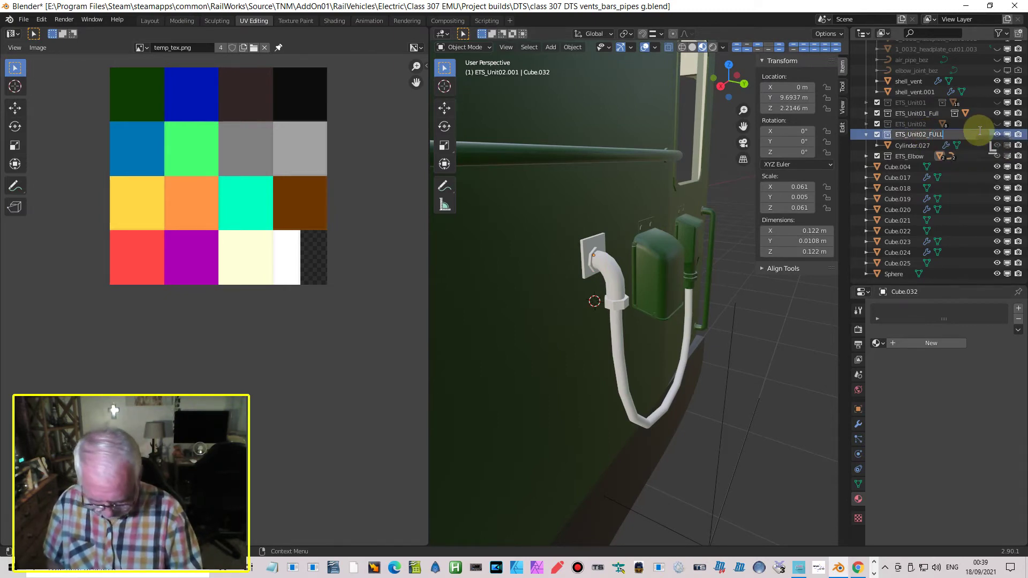
{"action": "key", "text": "Return"}
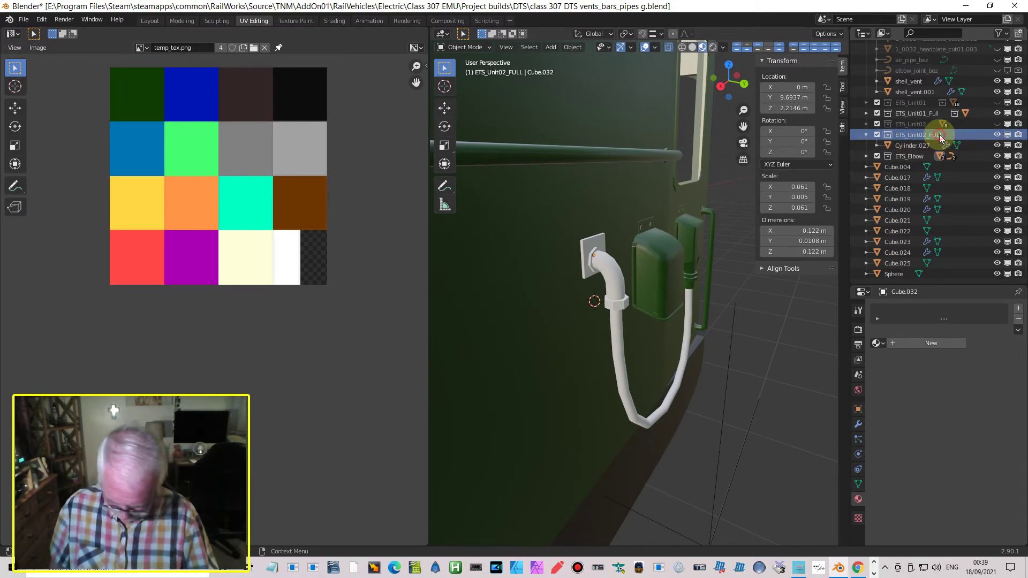
Step: Correct the capitalisation of the renamed box collection so that it reads ETS_Unit02_Full
{"action": "key", "text": "Caps_Lock"}
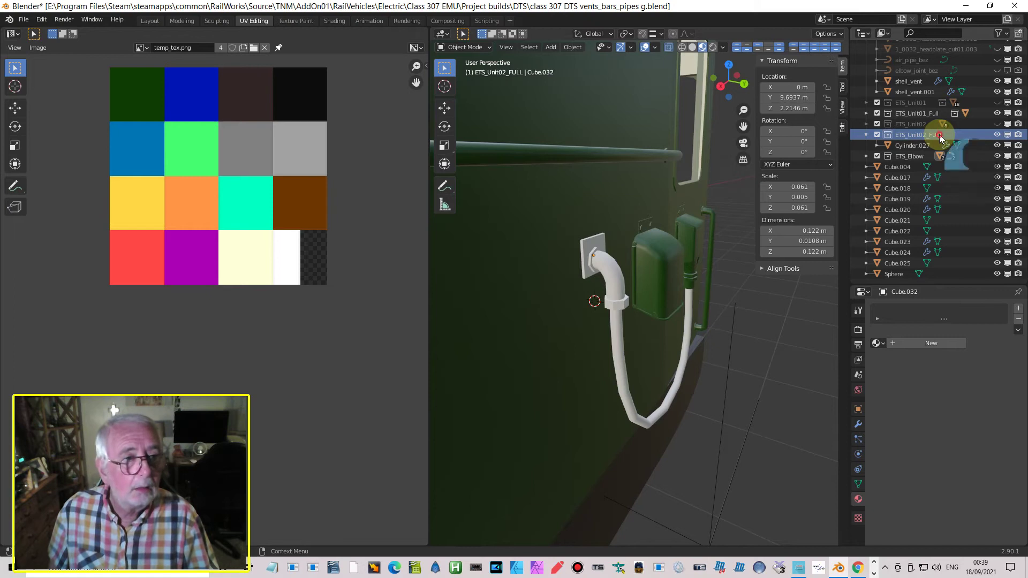
{"action": "left_click", "coordinate": [935, 134]}
{"action": "key", "text": "BackSpace"}
{"action": "key", "text": "BackSpace"}
{"action": "key", "text": "BackSpace"}
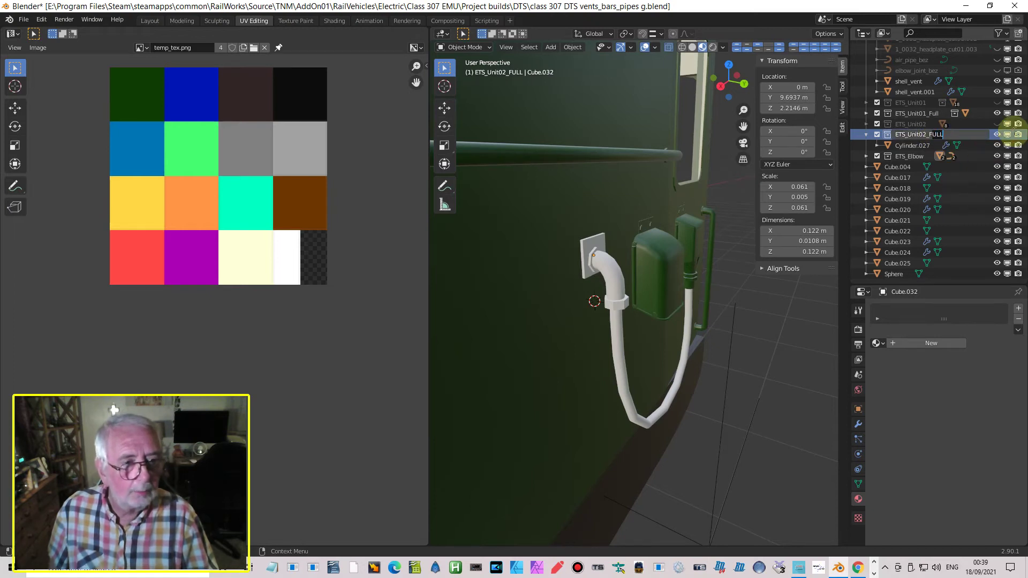
{"action": "type", "text": "u"}
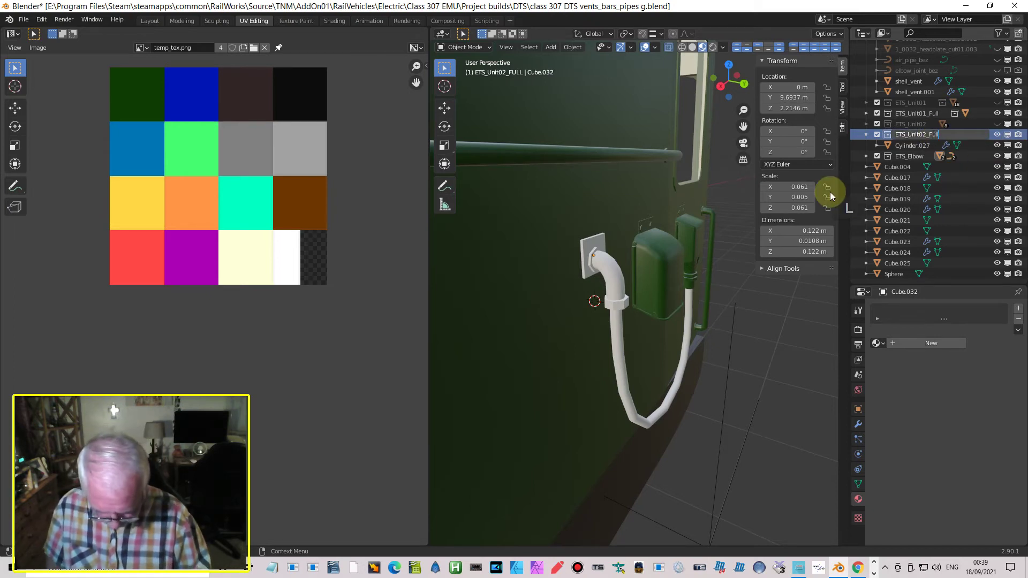
{"action": "type", "text": "ll"}
{"action": "key", "text": "Return"}
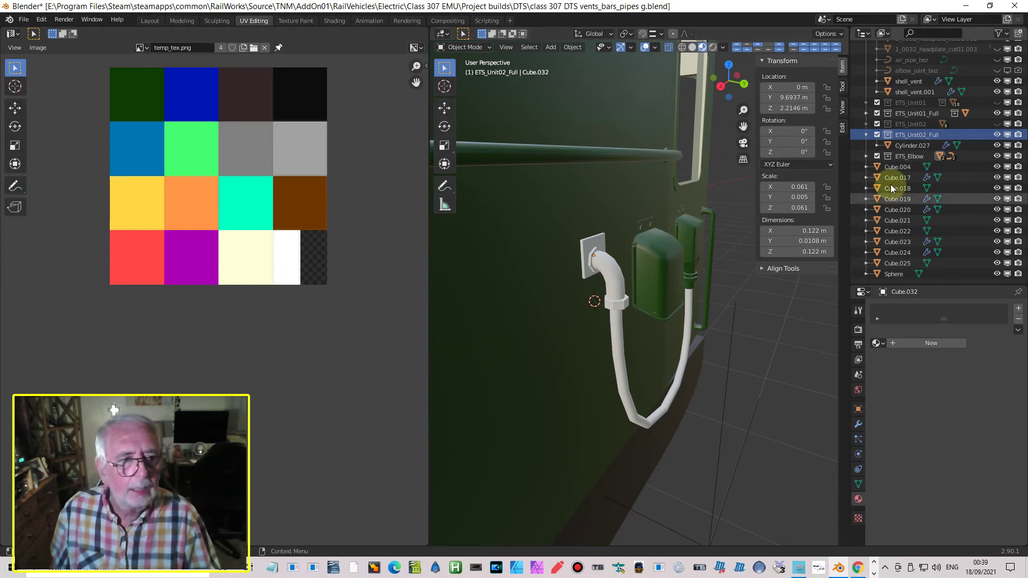
Step: Duplicate the ETS_Elbow collection and hide the original
{"action": "left_click", "coordinate": [892, 156]}
{"action": "right_click", "coordinate": [892, 155]}
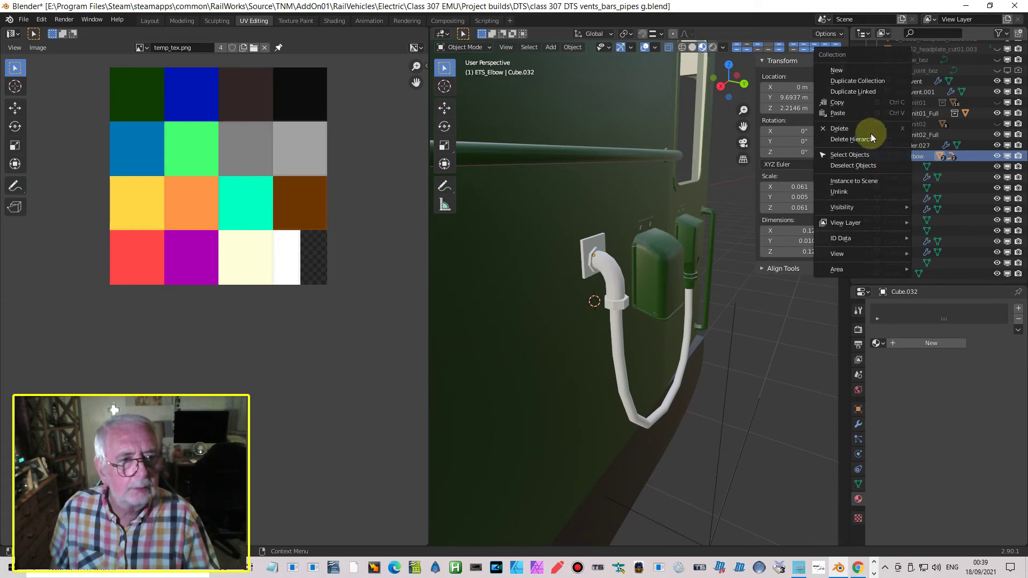
{"action": "left_click", "coordinate": [860, 81]}
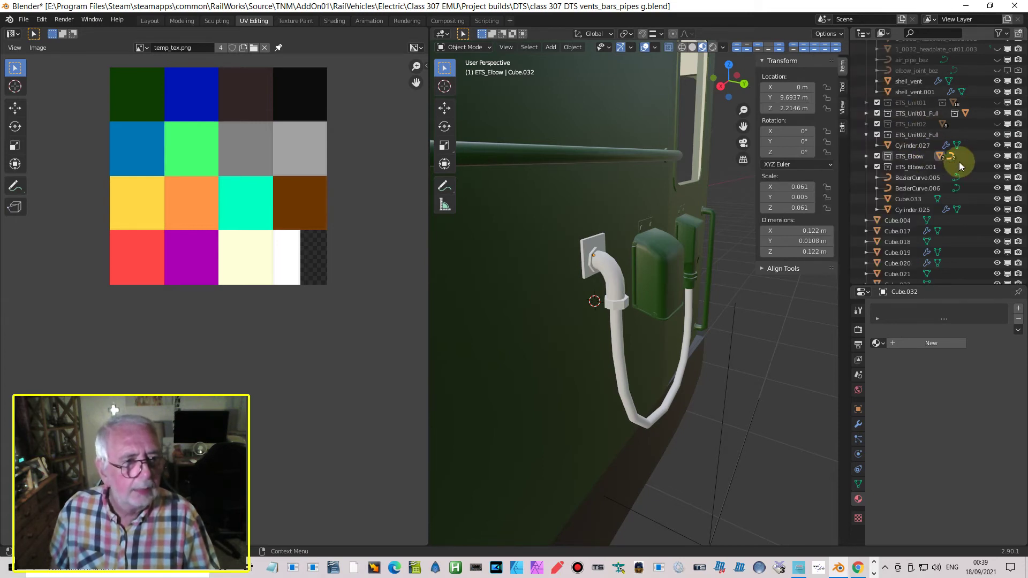
{"action": "left_click", "coordinate": [997, 156]}
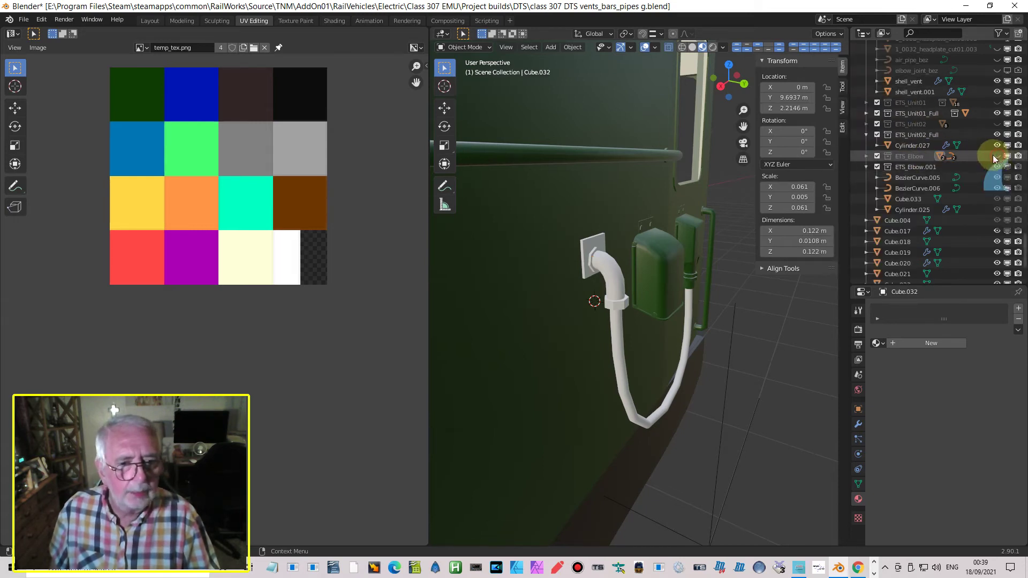
Step: Try to convert the duplicated elbow pipe curve to a mesh and examine its wireframe in Edit Mode
{"action": "left_click", "coordinate": [592, 248]}
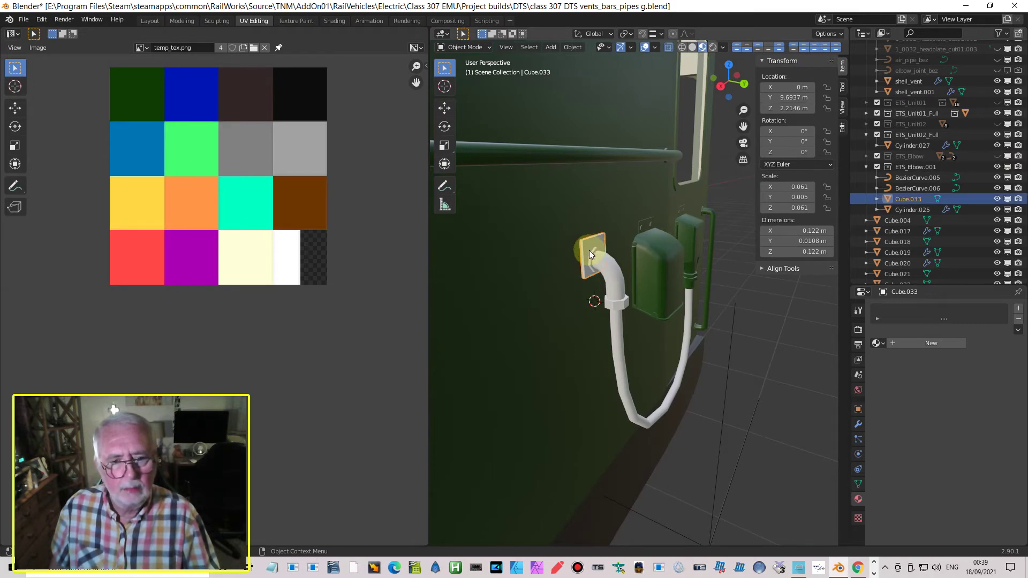
{"action": "left_click", "coordinate": [615, 274]}
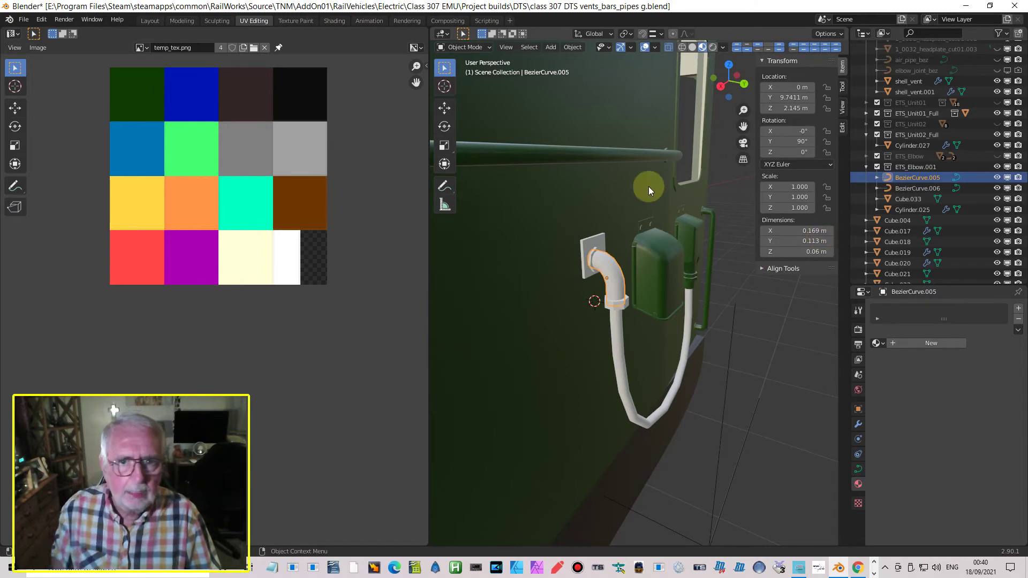
{"action": "left_click", "coordinate": [579, 49]}
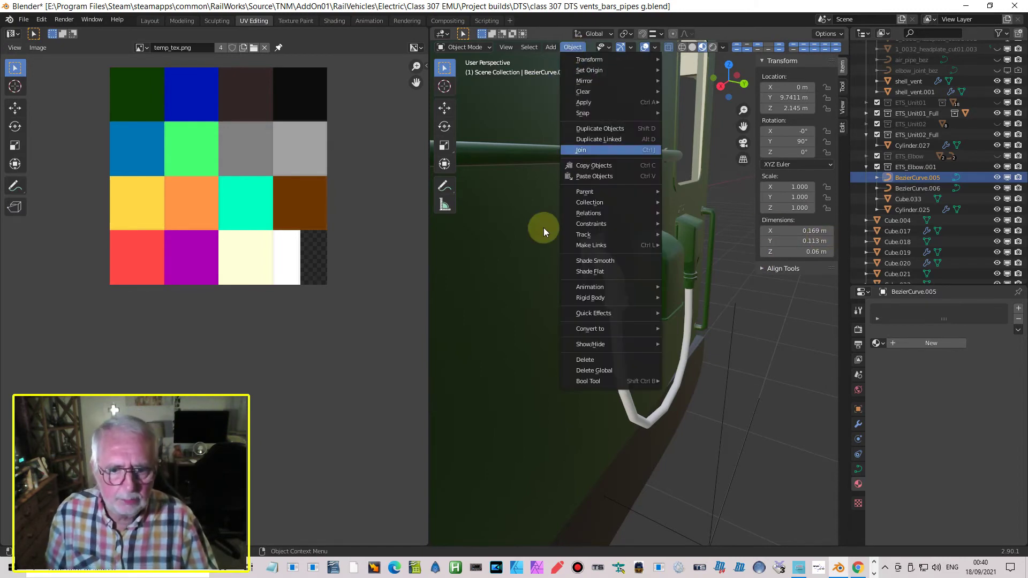
{"action": "mouse_move", "coordinate": [590, 330]}
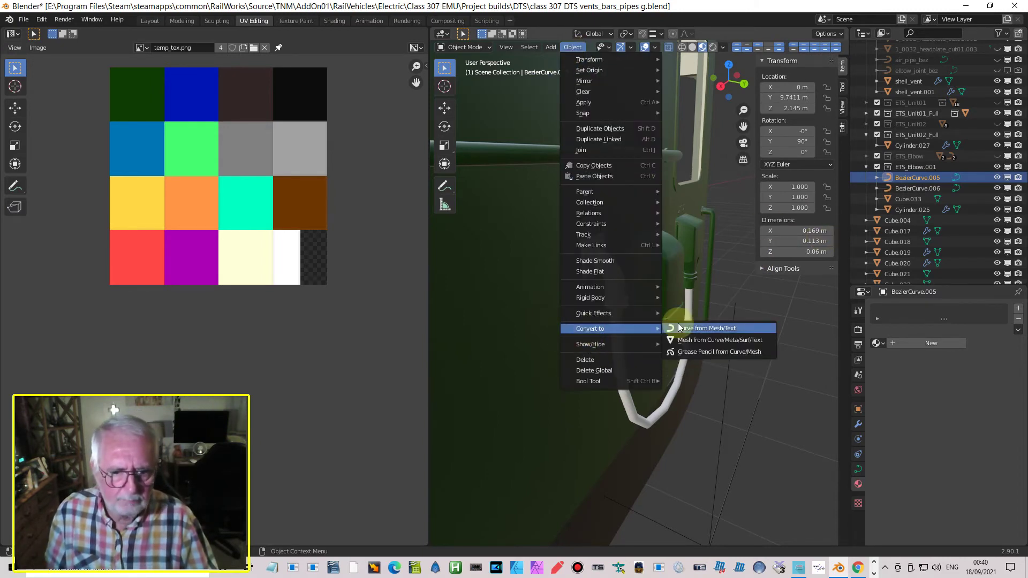
{"action": "left_click", "coordinate": [702, 340]}
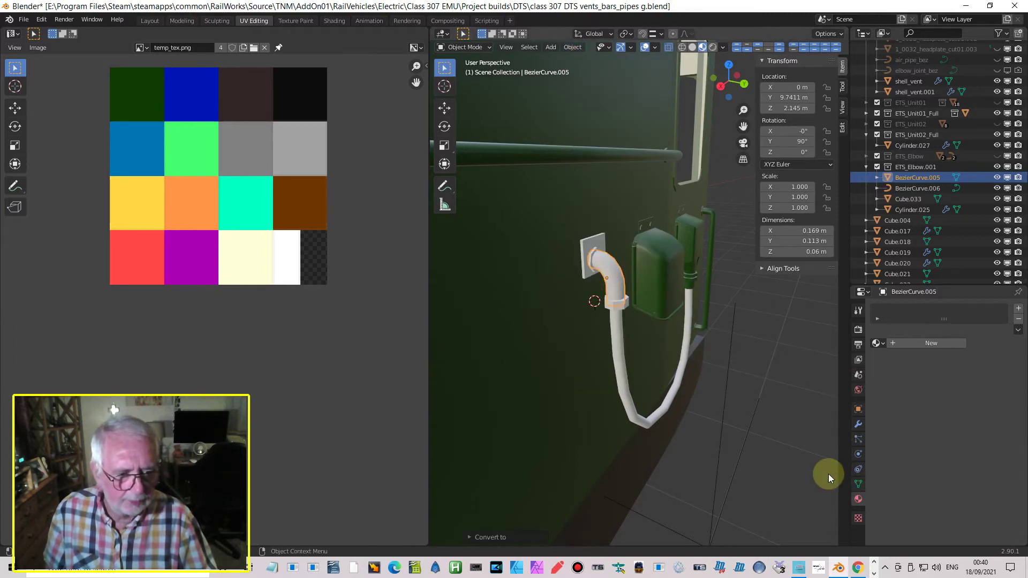
{"action": "key", "text": "Tab"}
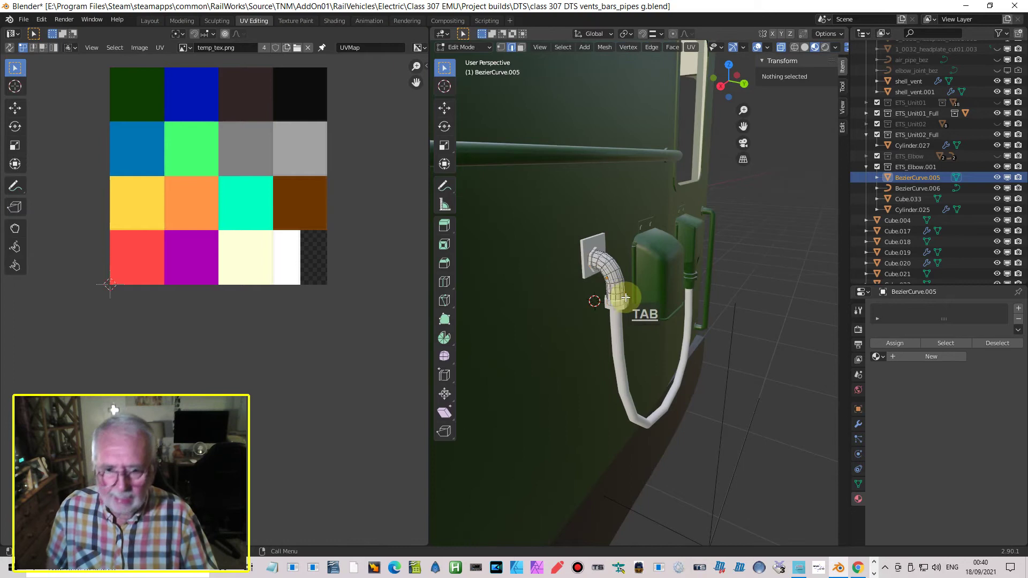
{"action": "scroll", "coordinate": [627, 303], "scroll_direction": "up", "scroll_amount": 5}
{"action": "key", "text": "Tab"}
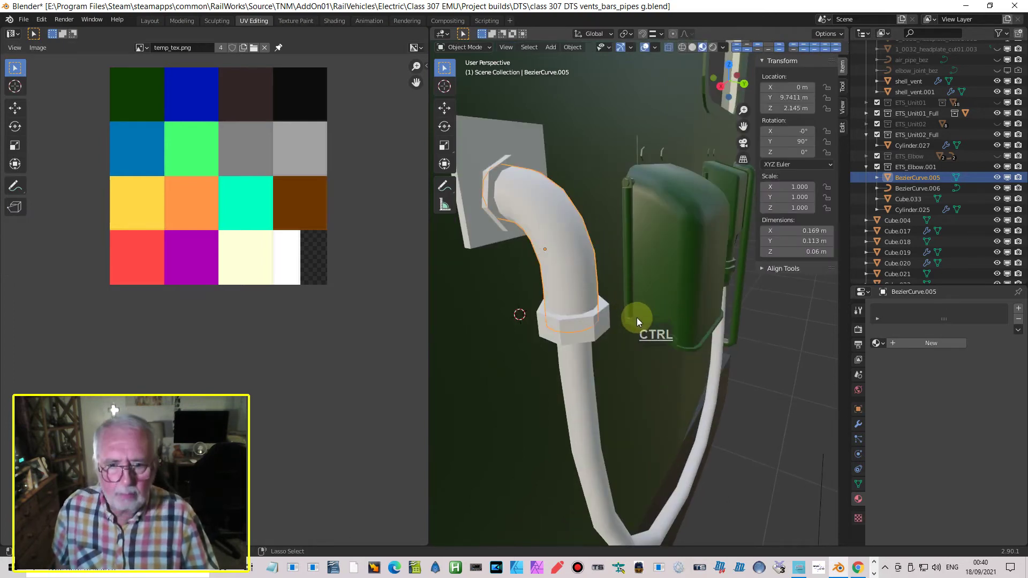
Step: Undo the elbow pipe's conversion to a mesh
{"action": "key", "text": "ctrl+z"}
{"action": "key", "text": "ctrl+z"}
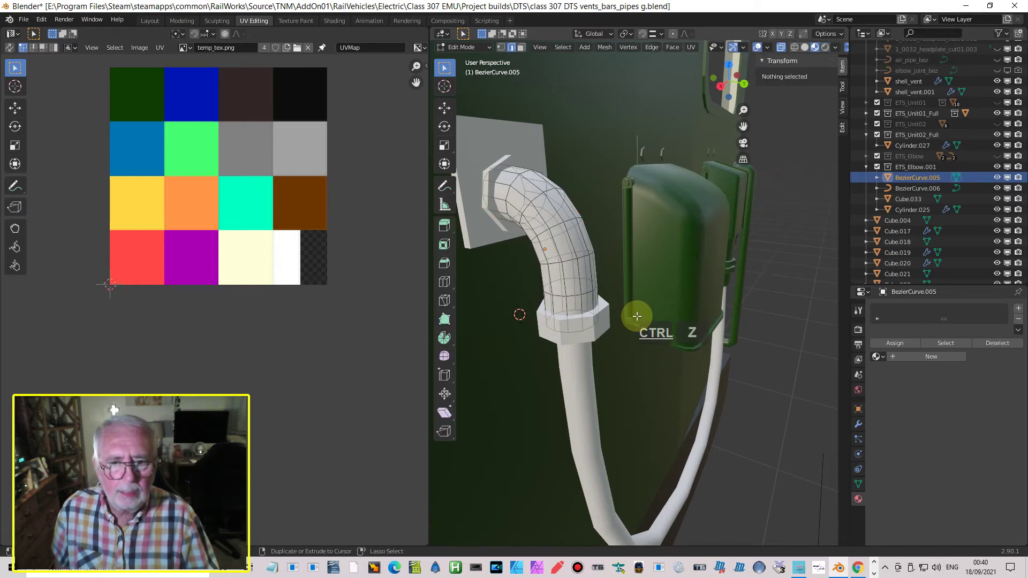
{"action": "key", "text": "ctrl+z"}
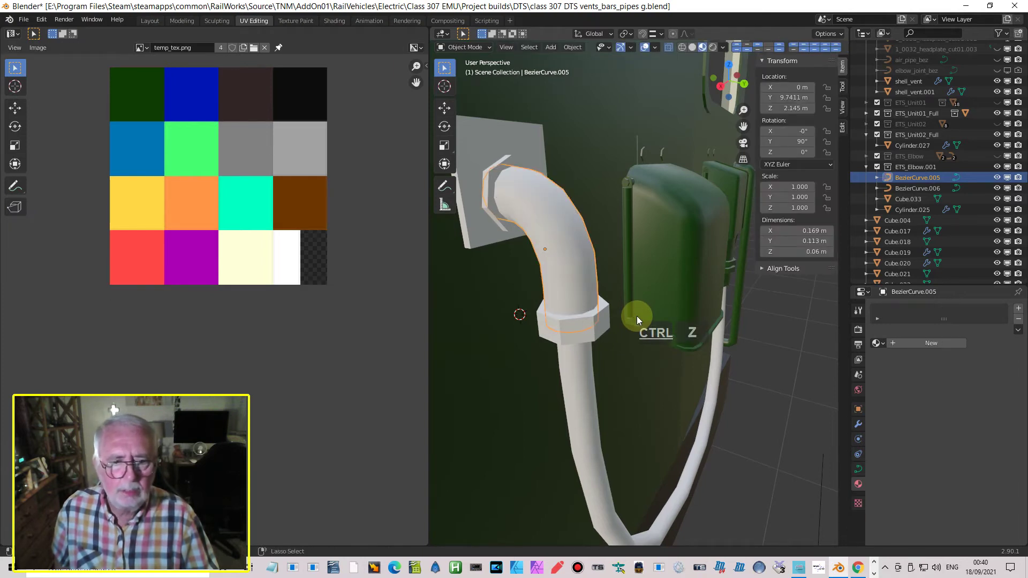
{"action": "right_click", "coordinate": [583, 288]}
{"action": "key", "text": "ctrl+z"}
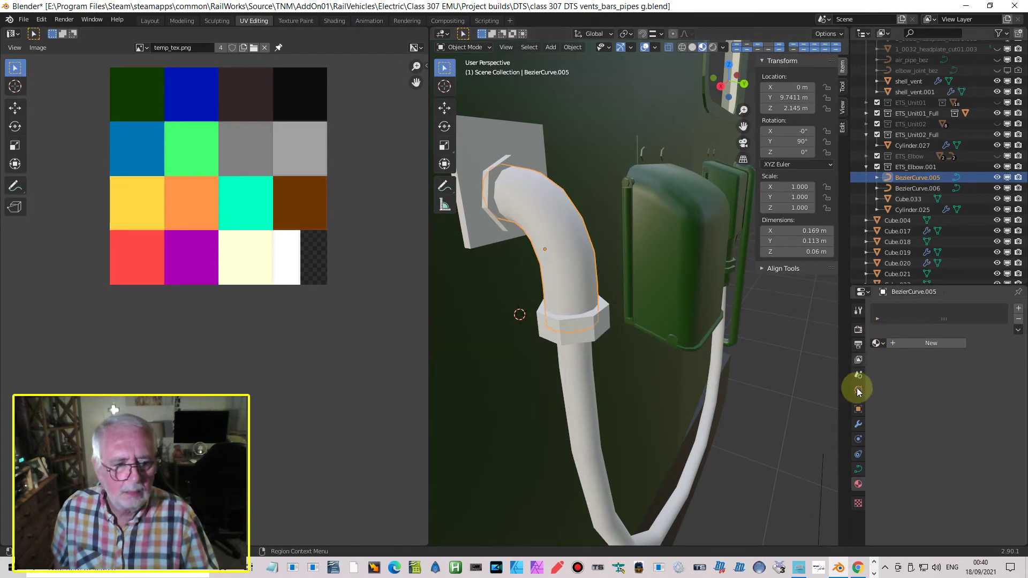
Step: Set the bevel resolution of the duplicated elbow pipe curve to 3
{"action": "left_click", "coordinate": [859, 464]}
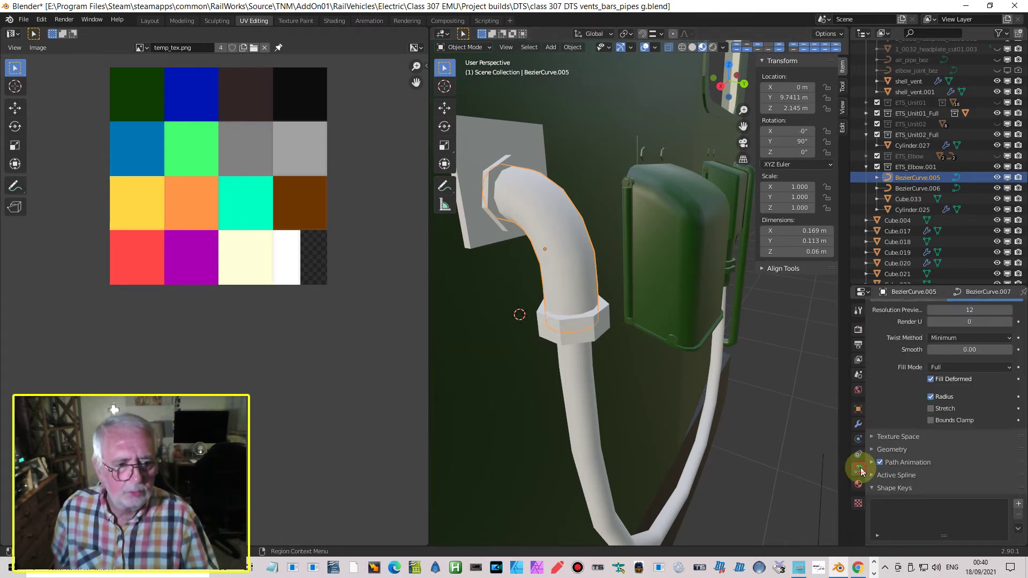
{"action": "scroll", "coordinate": [952, 392], "scroll_direction": "up", "scroll_amount": 2}
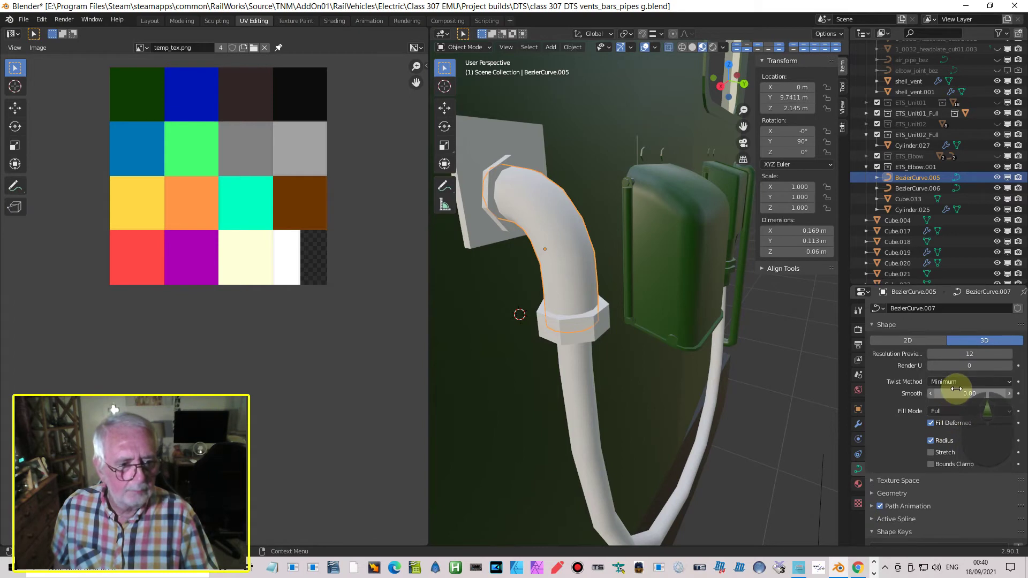
{"action": "scroll", "coordinate": [945, 402], "scroll_direction": "down", "scroll_amount": 3}
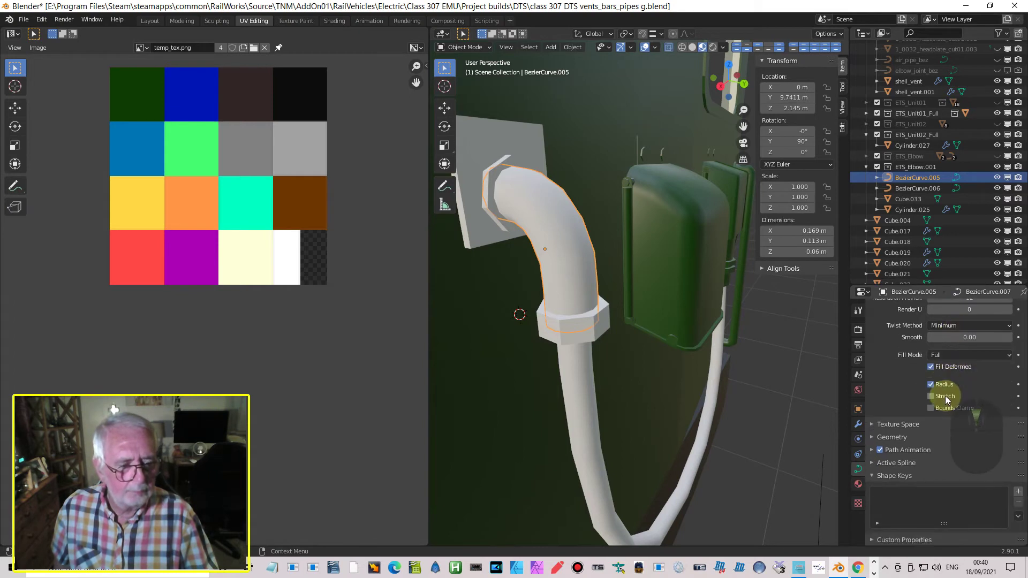
{"action": "left_click", "coordinate": [869, 438]}
{"action": "scroll", "coordinate": [940, 415], "scroll_direction": "down", "scroll_amount": 3}
{"action": "scroll", "coordinate": [940, 416], "scroll_direction": "down", "scroll_amount": 3}
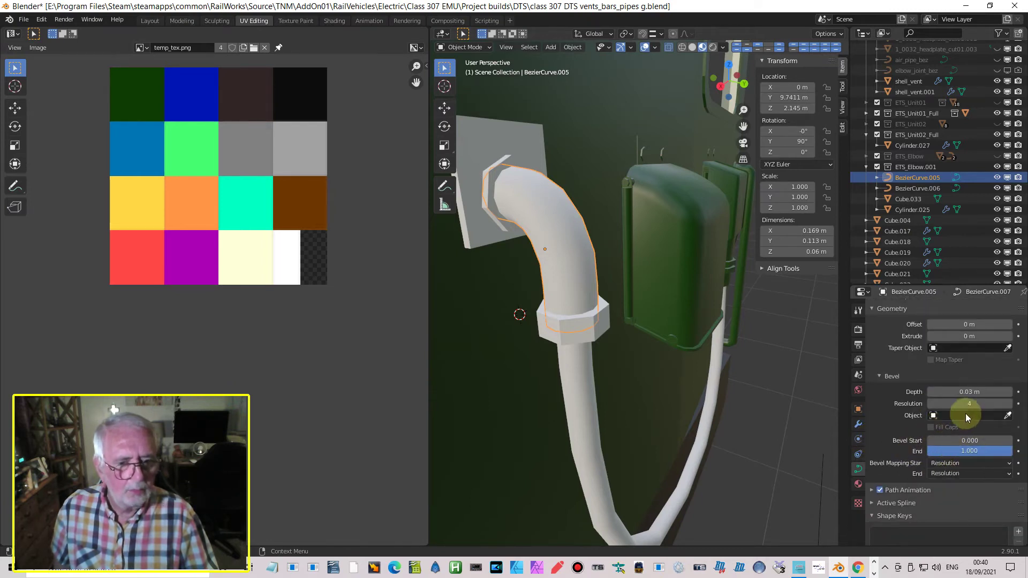
{"action": "left_click", "coordinate": [931, 404]}
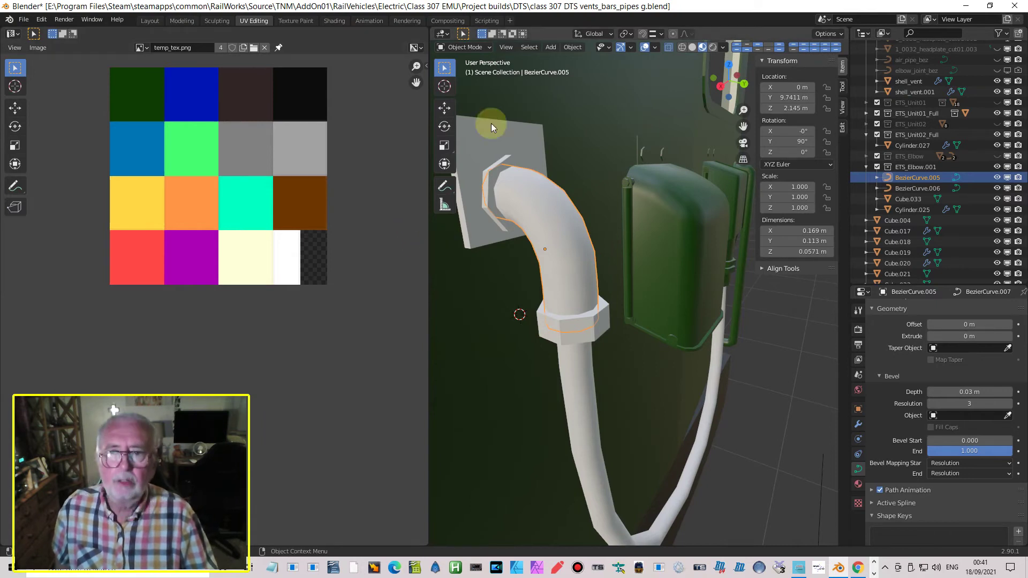
Step: Convert the elbow pipe curve to a mesh and inspect its wireframe in Edit Mode
{"action": "left_click", "coordinate": [570, 48]}
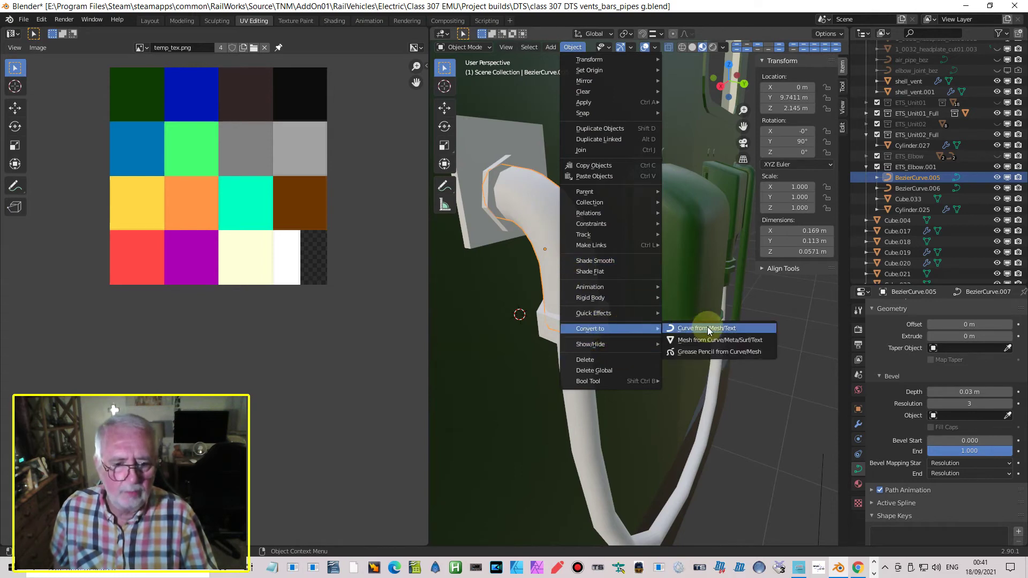
{"action": "left_click", "coordinate": [699, 341]}
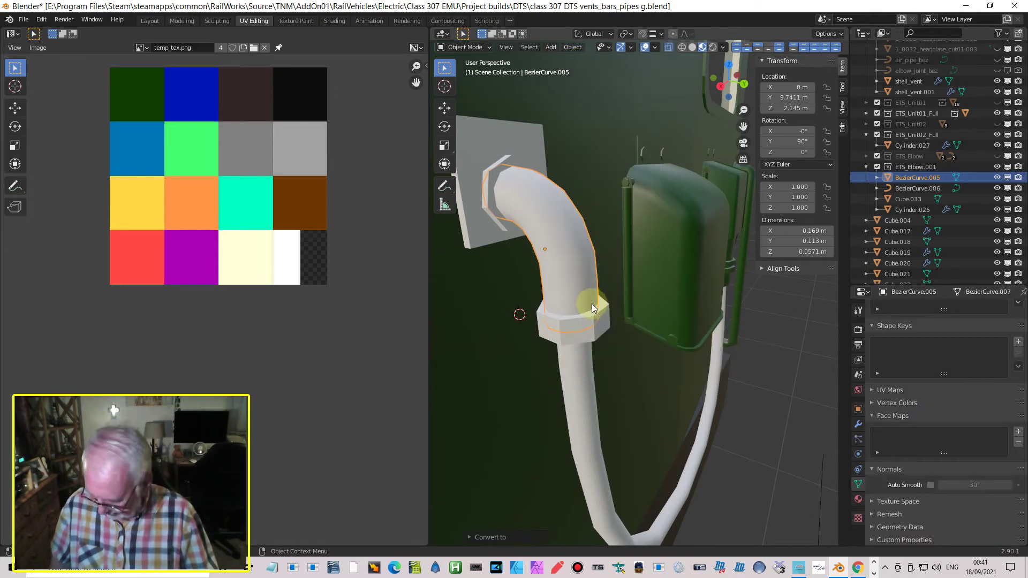
{"action": "key", "text": "Tab"}
{"action": "middle_click_drag", "start_coordinate": [551, 316], "coordinate": [592, 293]}
{"action": "scroll", "coordinate": [580, 278], "scroll_direction": "down", "scroll_amount": 2}
{"action": "scroll", "coordinate": [580, 278], "scroll_direction": "down", "scroll_amount": 2}
{"action": "key", "text": "Tab"}
{"action": "scroll", "coordinate": [567, 267], "scroll_direction": "up", "scroll_amount": 3}
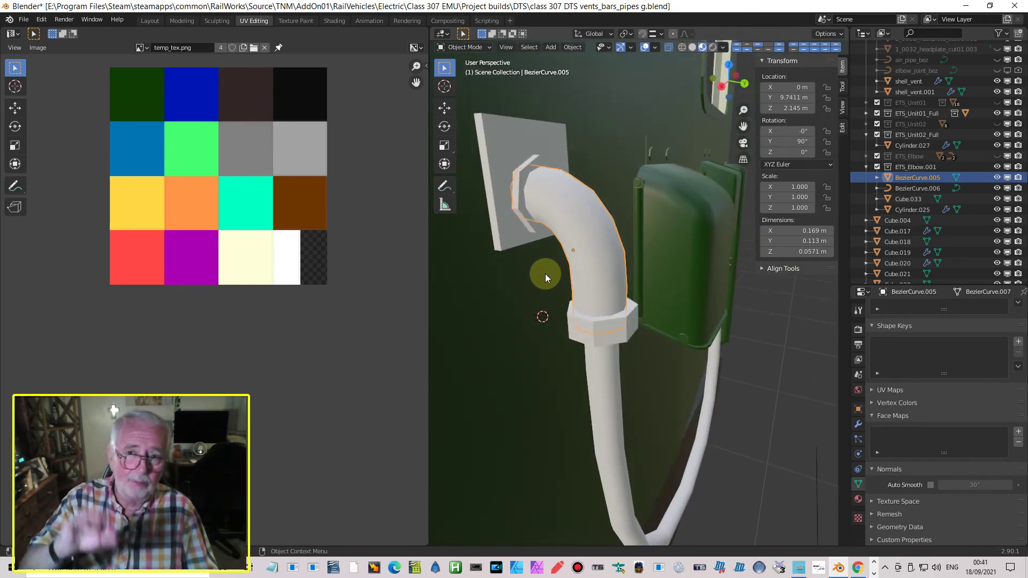
{"action": "scroll", "coordinate": [530, 265], "scroll_direction": "up", "scroll_amount": 5}
{"action": "scroll", "coordinate": [531, 262], "scroll_direction": "down", "scroll_amount": 5}
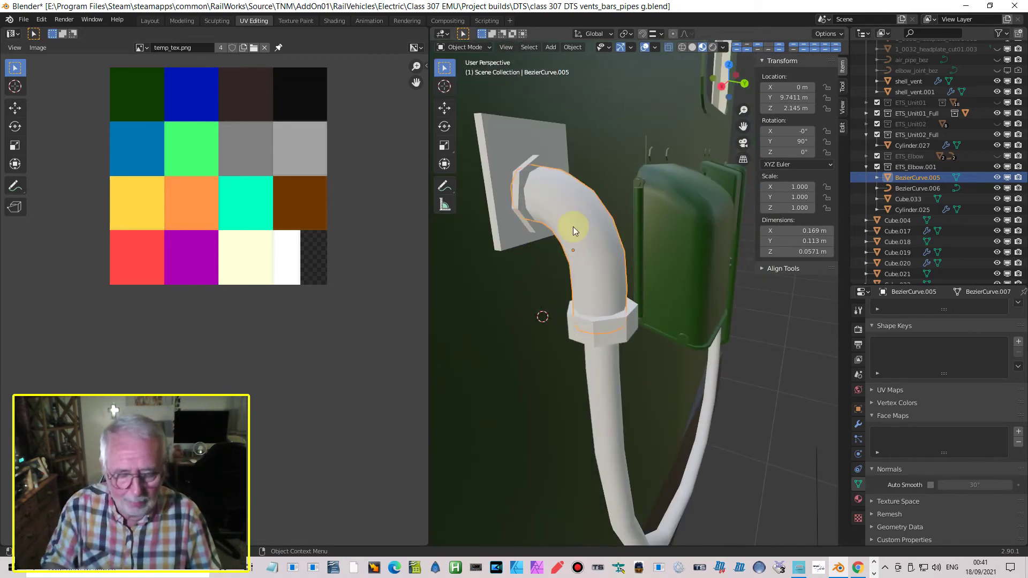
{"action": "key", "text": "Tab"}
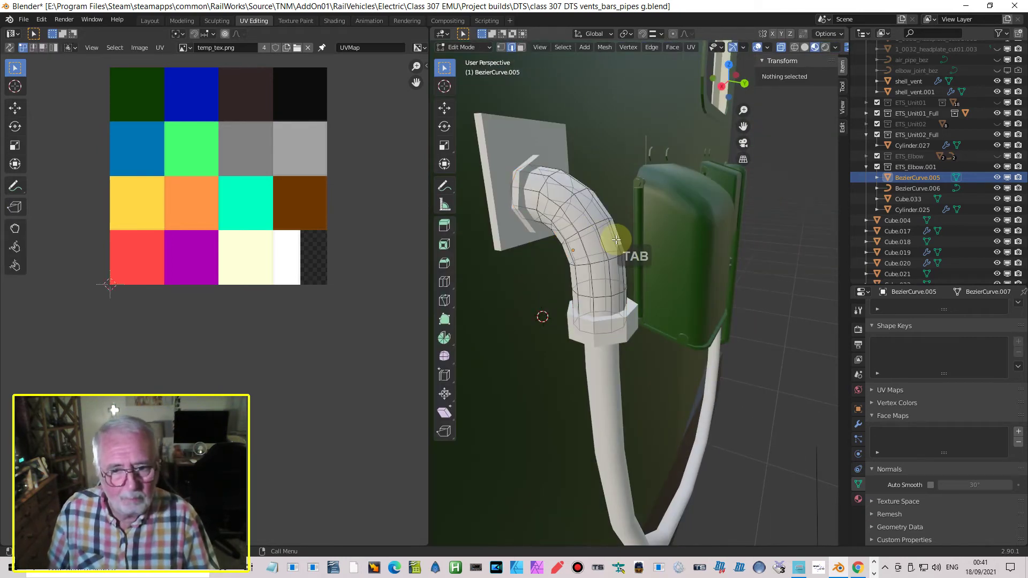
{"action": "key", "text": "Tab"}
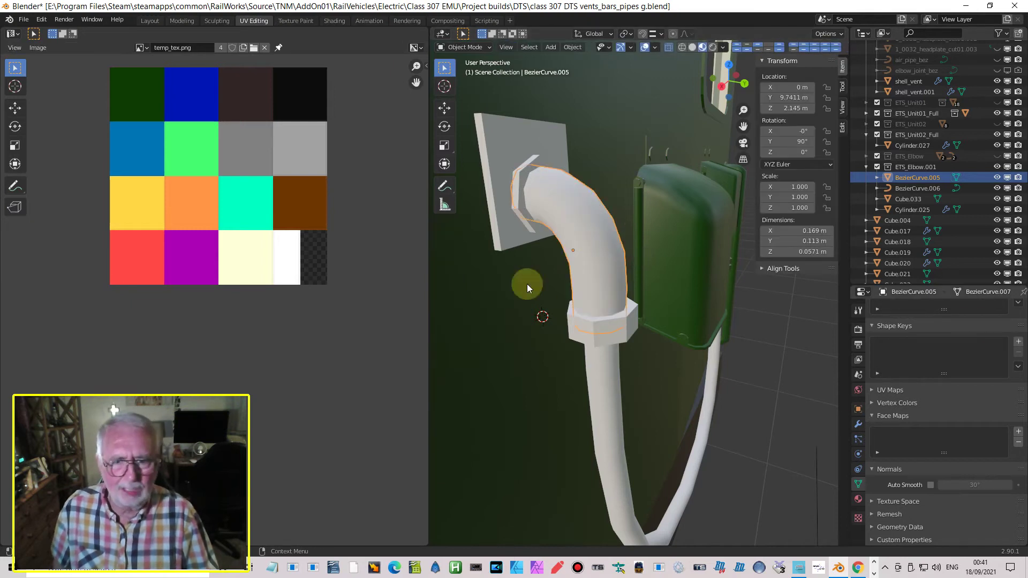
Step: Join the square backplate and the hexagonal nuts to the elbow pipe mesh, keeping the pipe as the active object
{"action": "scroll", "coordinate": [514, 174], "scroll_direction": "down", "scroll_amount": 2}
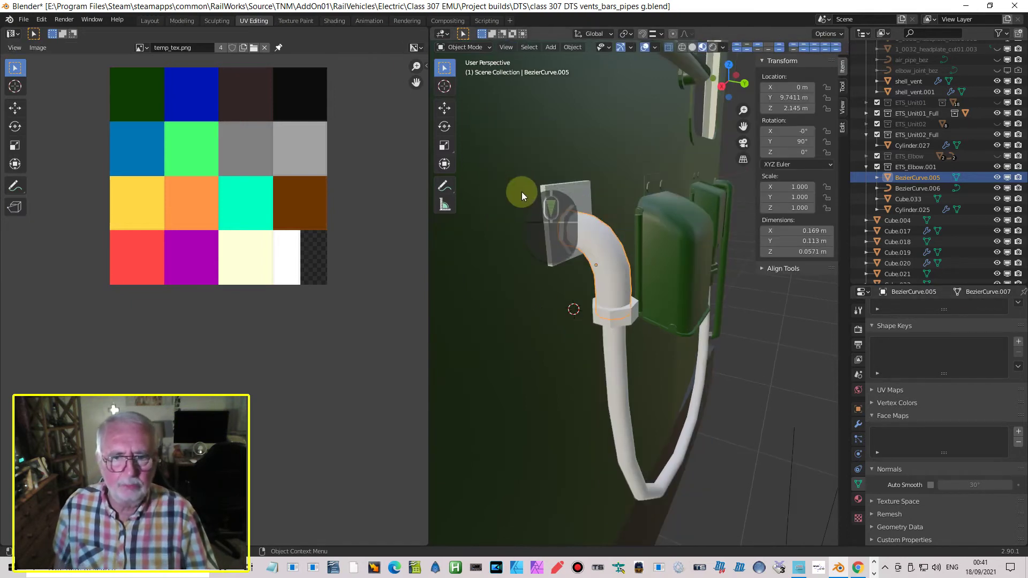
{"action": "left_click", "coordinate": [561, 198]}
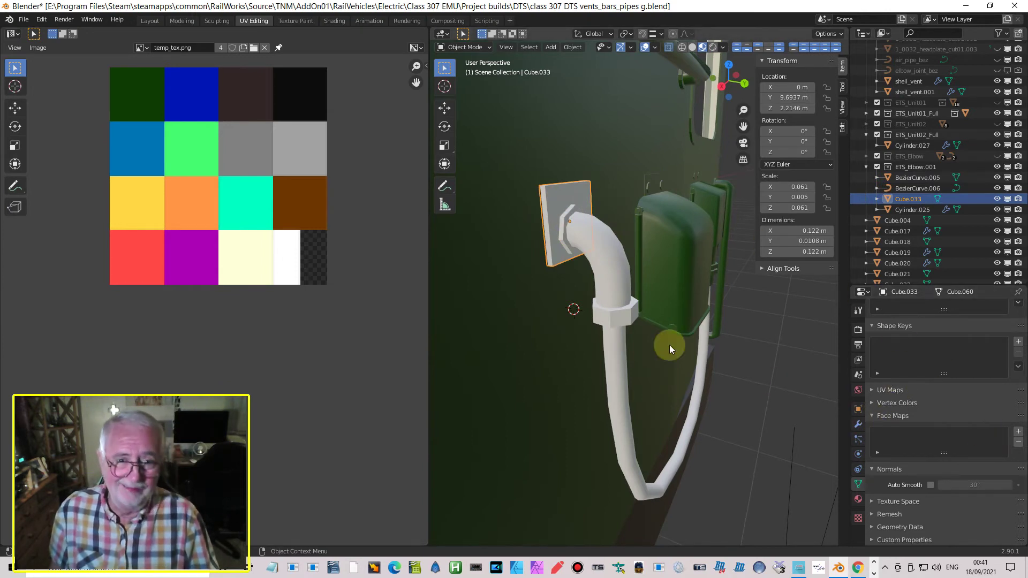
{"action": "key", "text": "shift"}
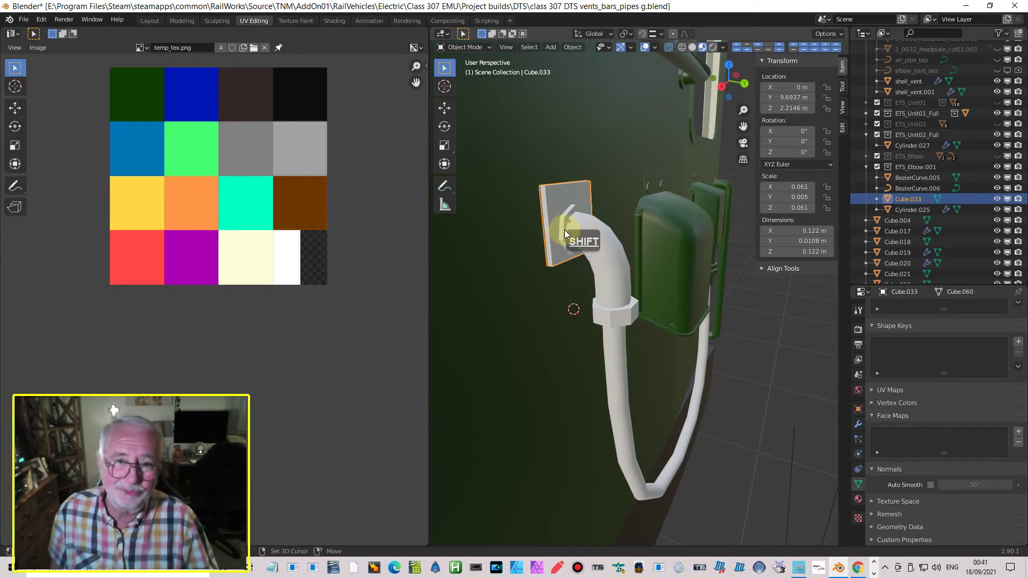
{"action": "left_click", "coordinate": [565, 242], "text": "shift"}
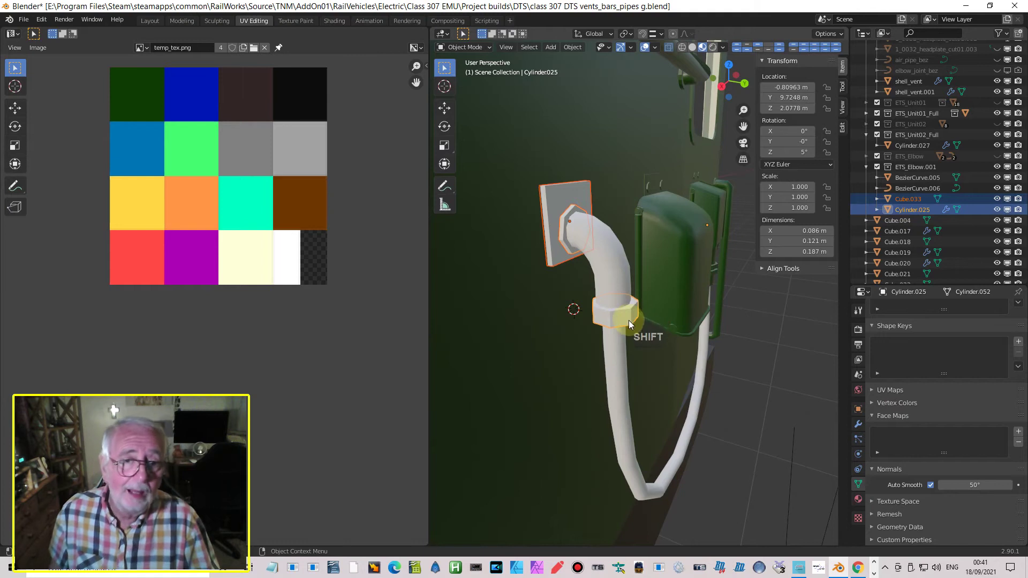
{"action": "left_click", "coordinate": [616, 289], "text": "shift"}
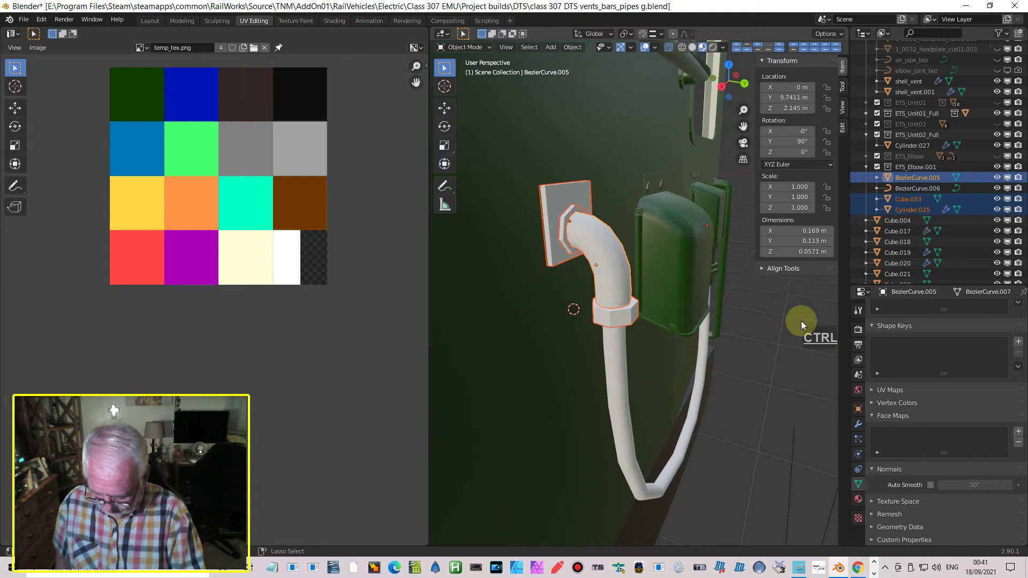
{"action": "key", "text": "ctrl+j"}
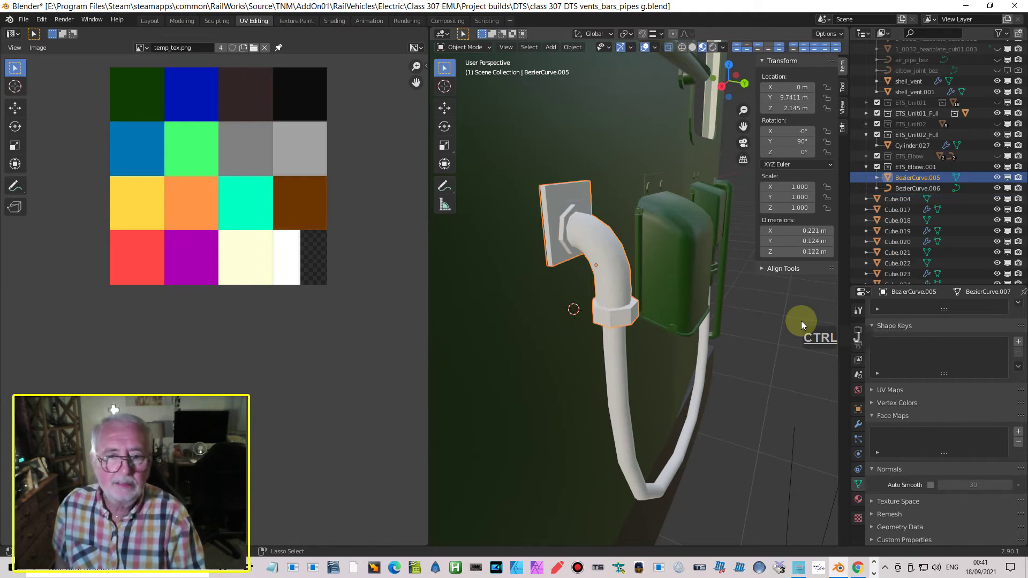
Step: Shrink all UVs of the joined elbow to a small patch and place them on the dark green swatch of temp_tex.png
{"action": "middle_click_drag", "start_coordinate": [653, 271], "coordinate": [605, 276]}
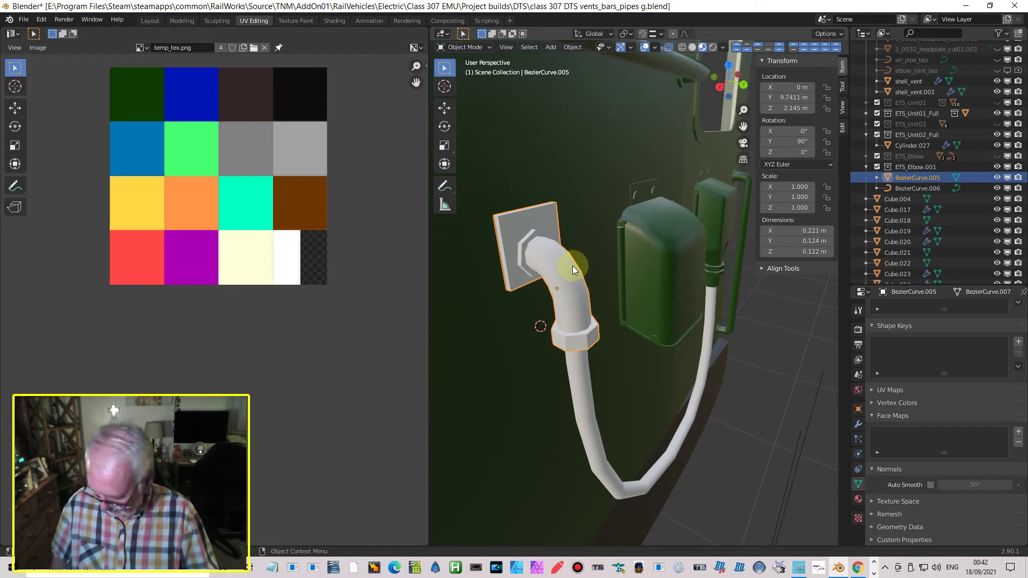
{"action": "key", "text": "Tab"}
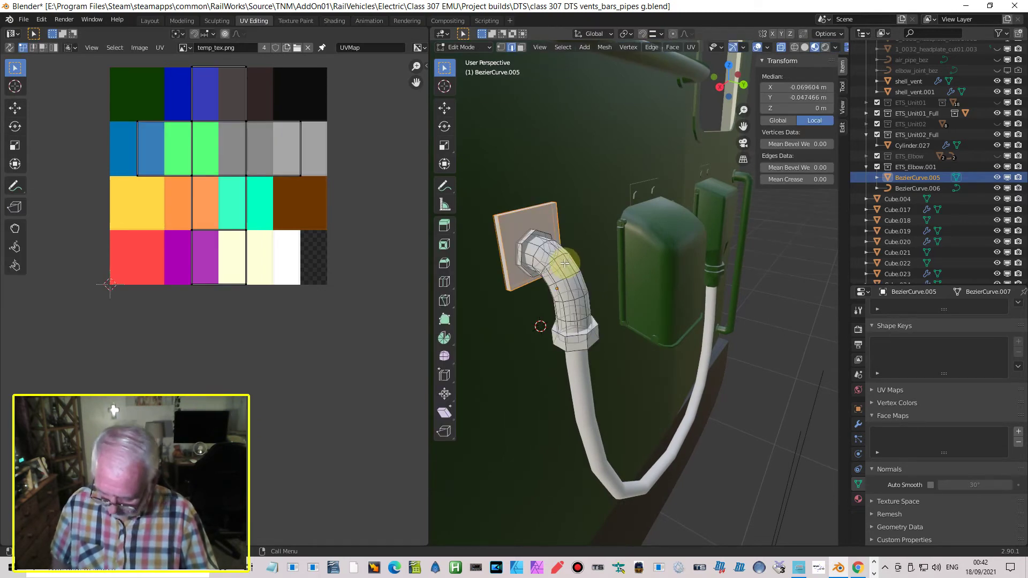
{"action": "key", "text": "a"}
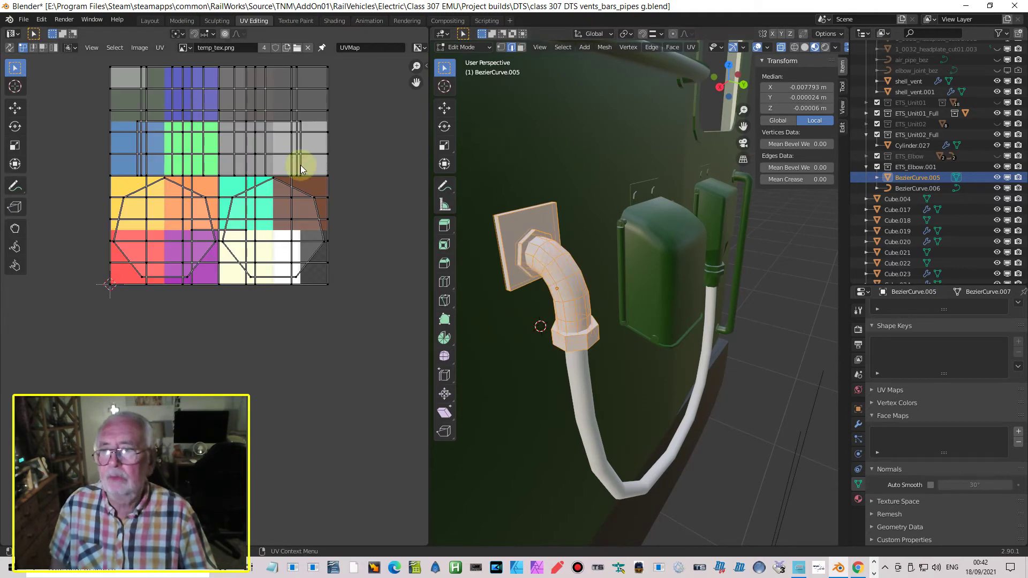
{"action": "key", "text": "a"}
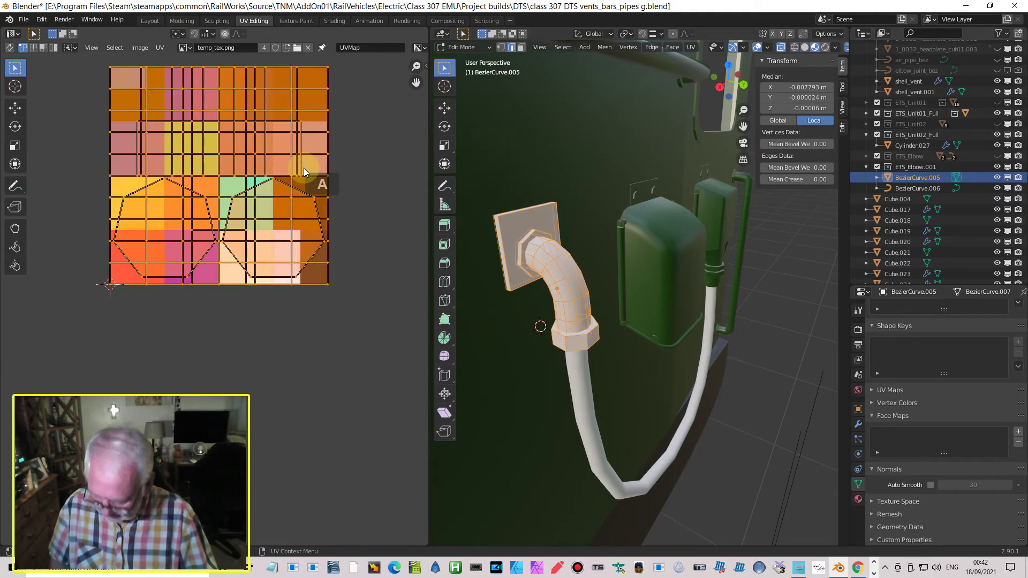
{"action": "key", "text": "s"}
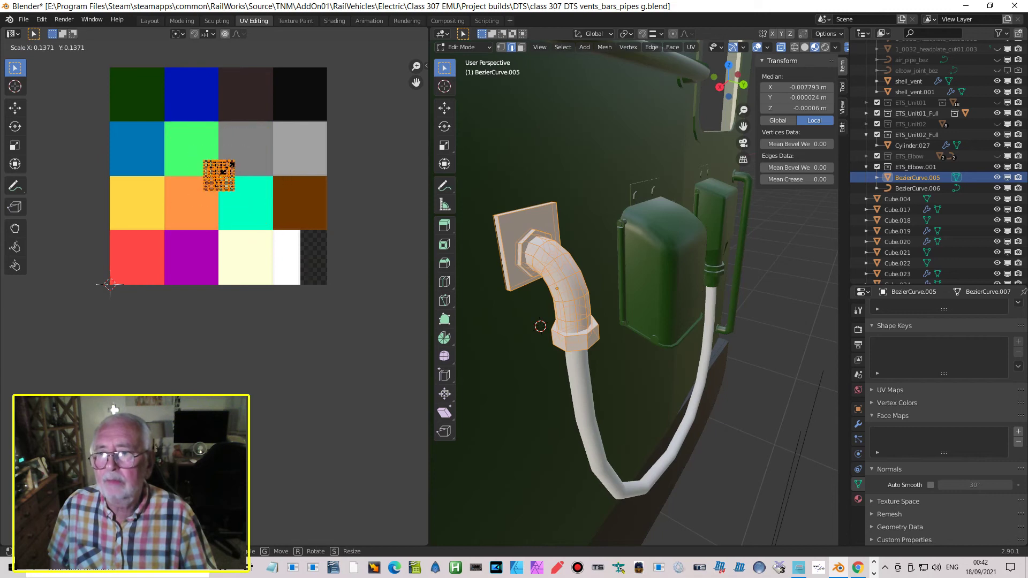
{"action": "left_click", "coordinate": [223, 173]}
{"action": "key", "text": "g"}
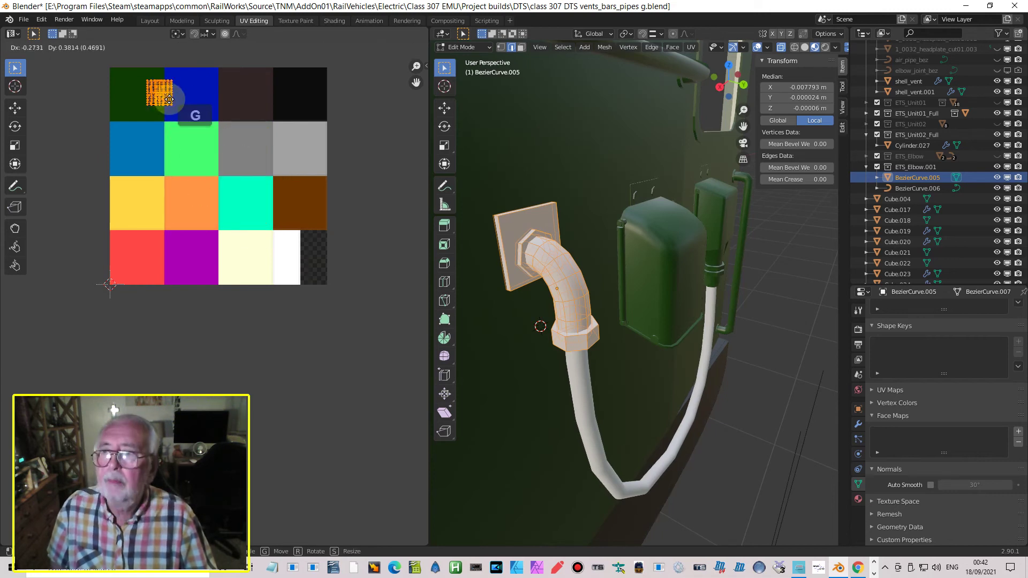
{"action": "left_click", "coordinate": [150, 99]}
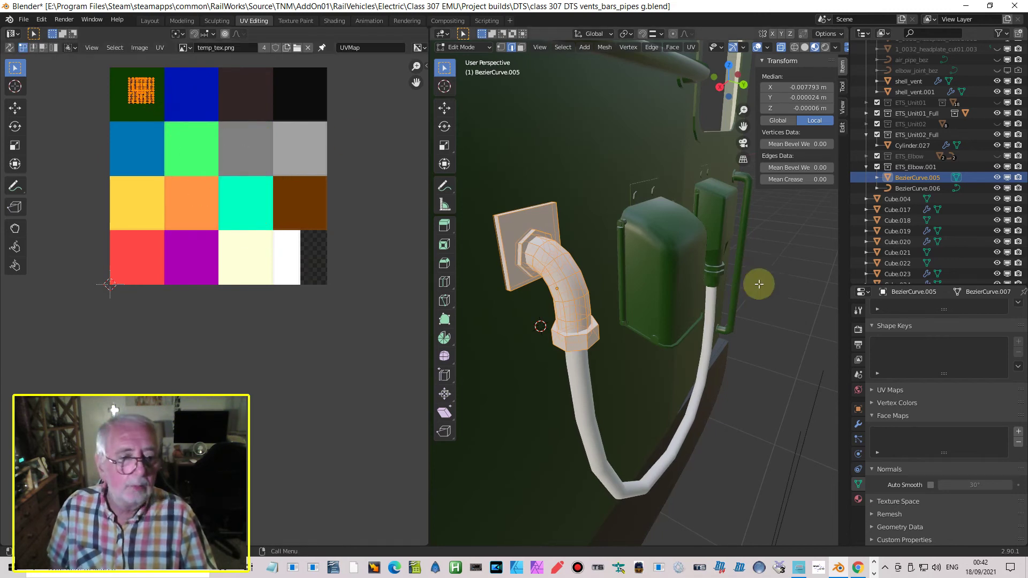
Step: Assign the existing temp material to the joined elbow and return to Object Mode
{"action": "left_click", "coordinate": [855, 499]}
{"action": "left_click", "coordinate": [871, 360]}
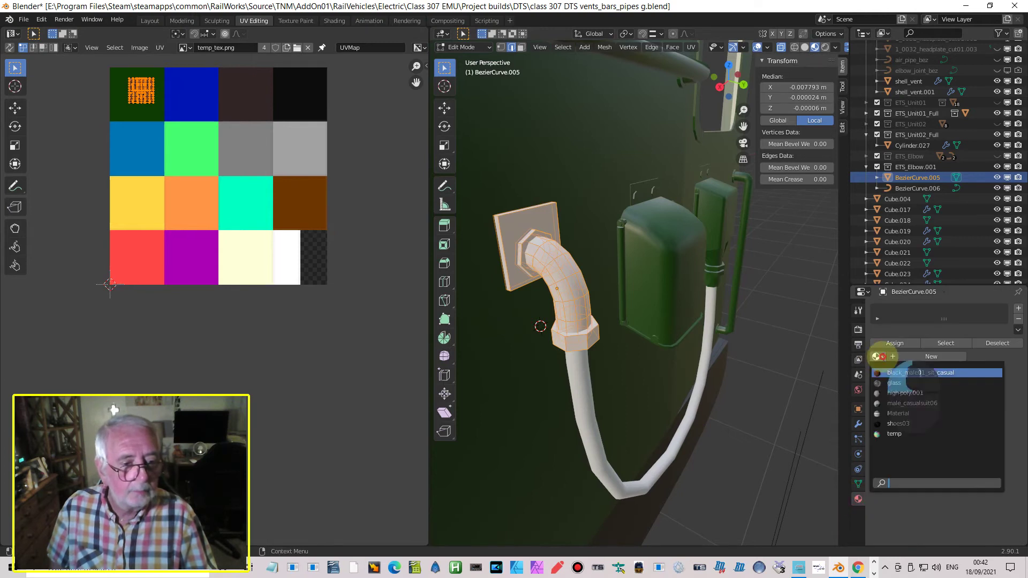
{"action": "left_click", "coordinate": [881, 427]}
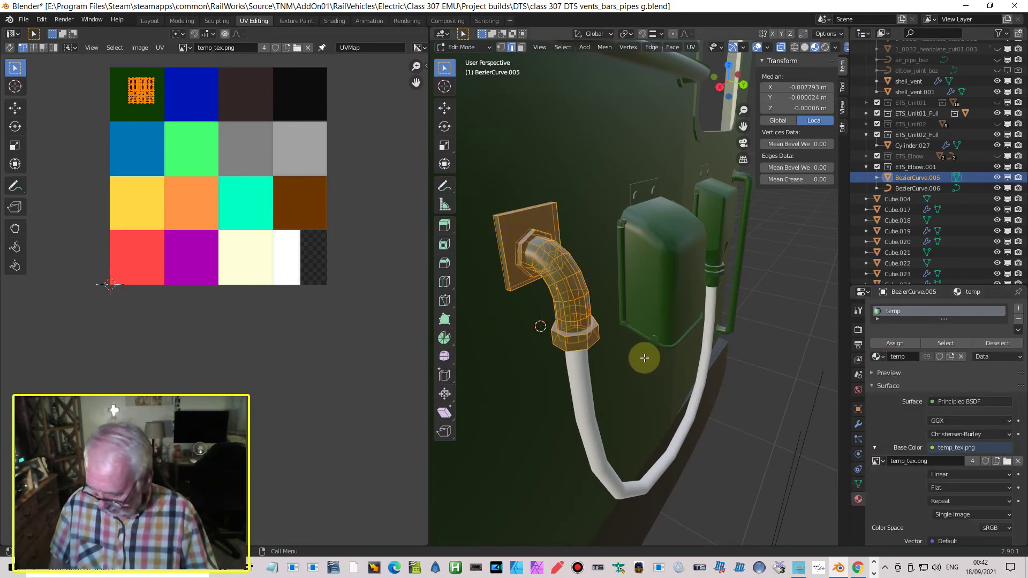
{"action": "key", "text": "Tab"}
{"action": "mouse_move", "coordinate": [644, 380]}
{"action": "middle_mouse_down"}
{"action": "mouse_move", "coordinate": [612, 323]}
{"action": "mouse_move", "coordinate": [522, 341]}
{"action": "mouse_move", "coordinate": [628, 381]}
{"action": "mouse_move", "coordinate": [641, 361]}
{"action": "mouse_move", "coordinate": [641, 373]}
{"action": "middle_mouse_up"}
{"action": "scroll", "coordinate": [586, 330], "scroll_direction": "down", "scroll_amount": 3}
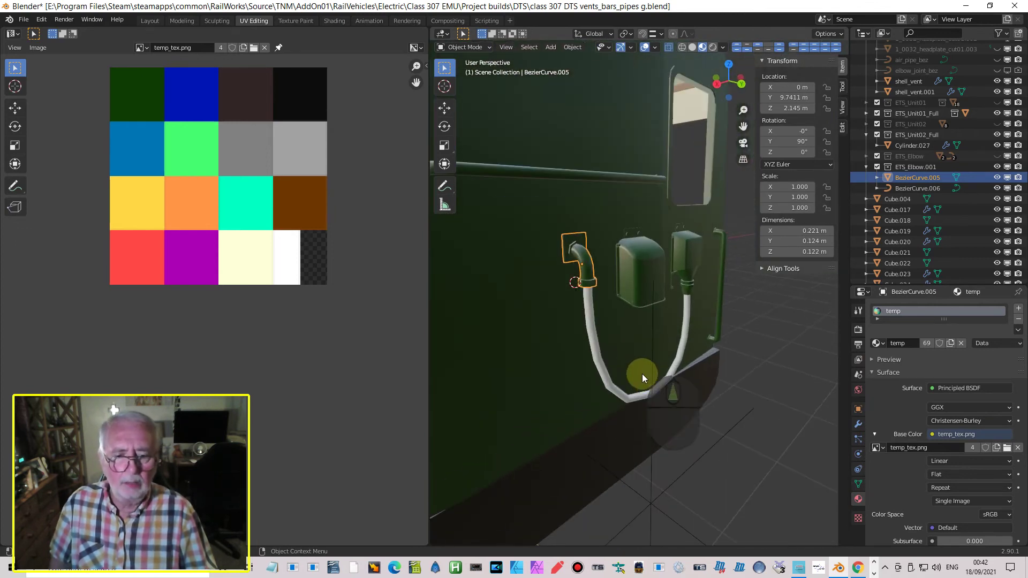
Step: Select the white hose curve and examine its geometry, bevel and active spline resolution settings
{"action": "left_click", "coordinate": [647, 397]}
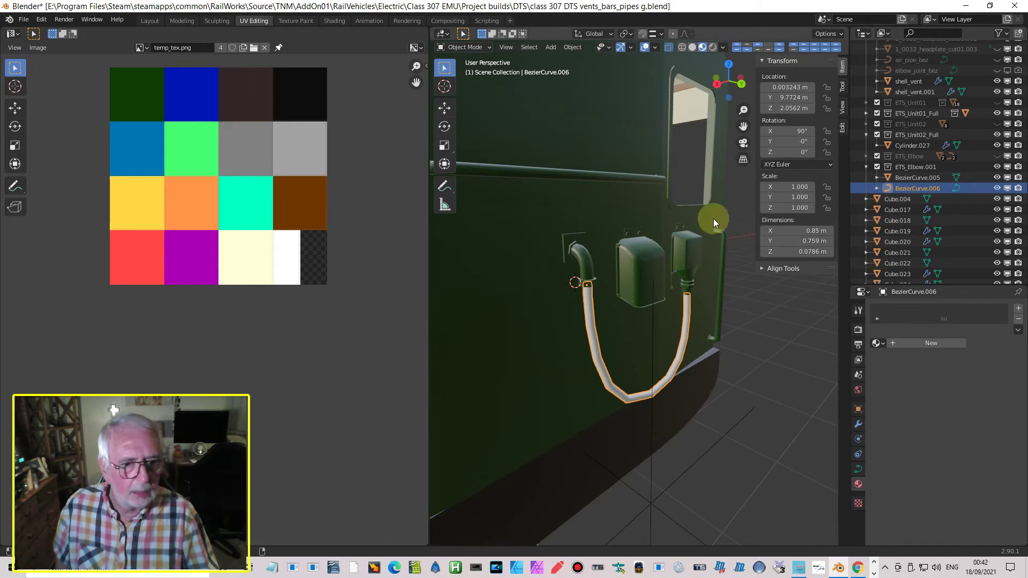
{"action": "left_click", "coordinate": [866, 156]}
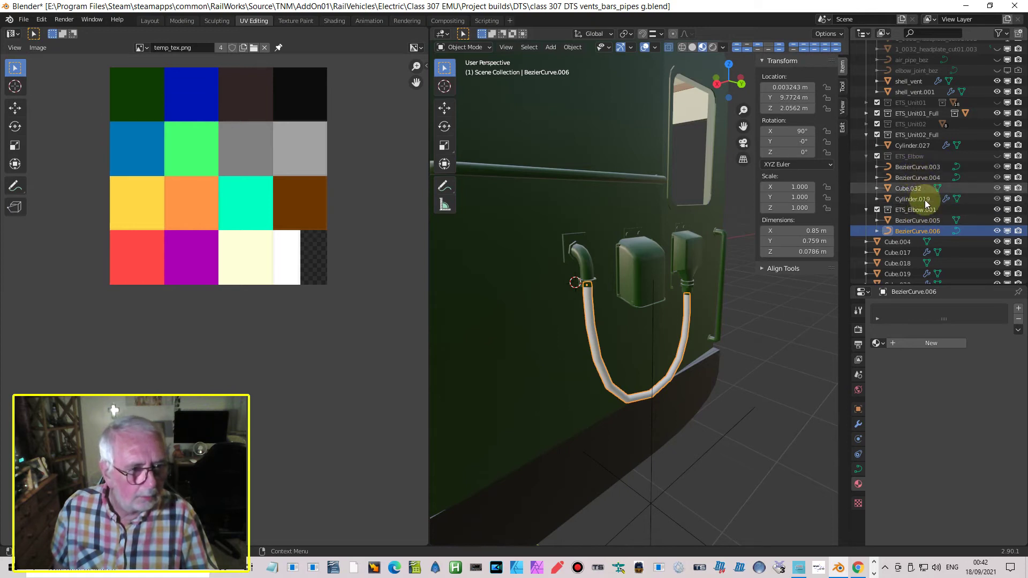
{"action": "left_click", "coordinate": [866, 156]}
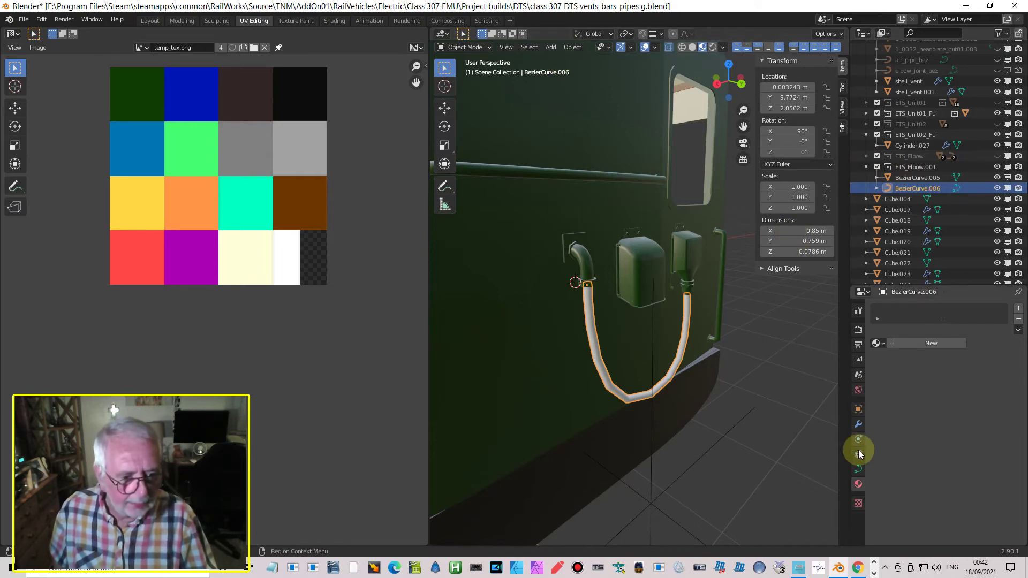
{"action": "left_click", "coordinate": [862, 467]}
{"action": "scroll", "coordinate": [975, 420], "scroll_direction": "down", "scroll_amount": 4}
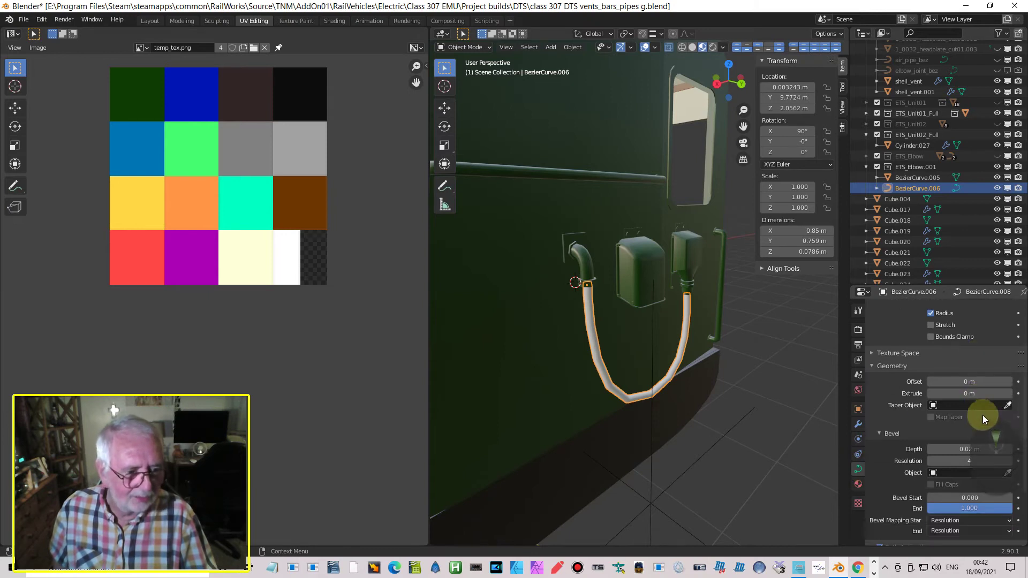
{"action": "scroll", "coordinate": [1006, 418], "scroll_direction": "down", "scroll_amount": 1}
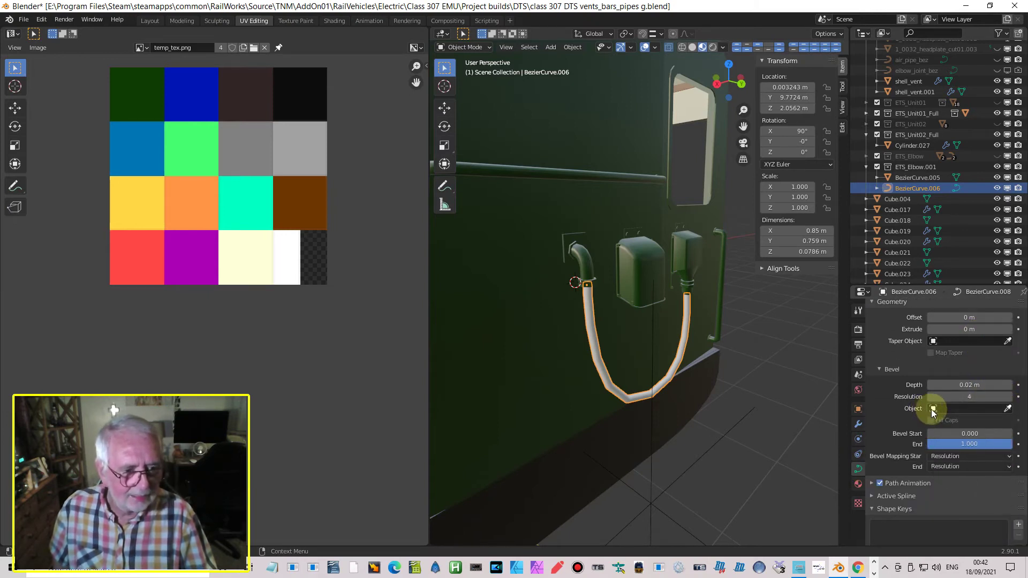
{"action": "scroll", "coordinate": [943, 416], "scroll_direction": "down", "scroll_amount": 1}
{"action": "scroll", "coordinate": [943, 415], "scroll_direction": "up", "scroll_amount": 1}
{"action": "middle_click_drag", "start_coordinate": [756, 409], "coordinate": [803, 397]}
{"action": "scroll", "coordinate": [985, 422], "scroll_direction": "down", "scroll_amount": 2}
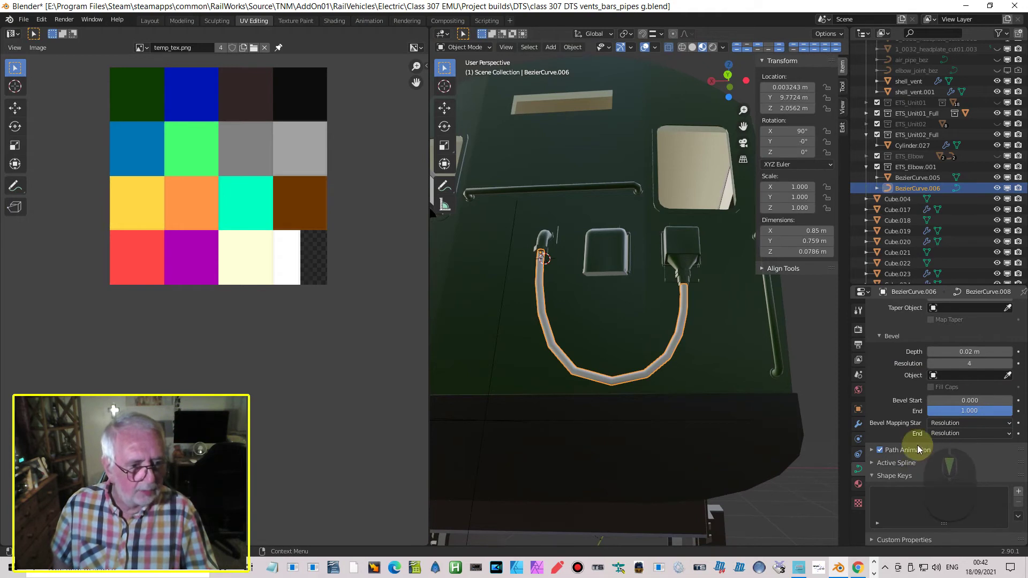
{"action": "scroll", "coordinate": [916, 447], "scroll_direction": "up", "scroll_amount": 2}
{"action": "scroll", "coordinate": [919, 444], "scroll_direction": "up", "scroll_amount": 2}
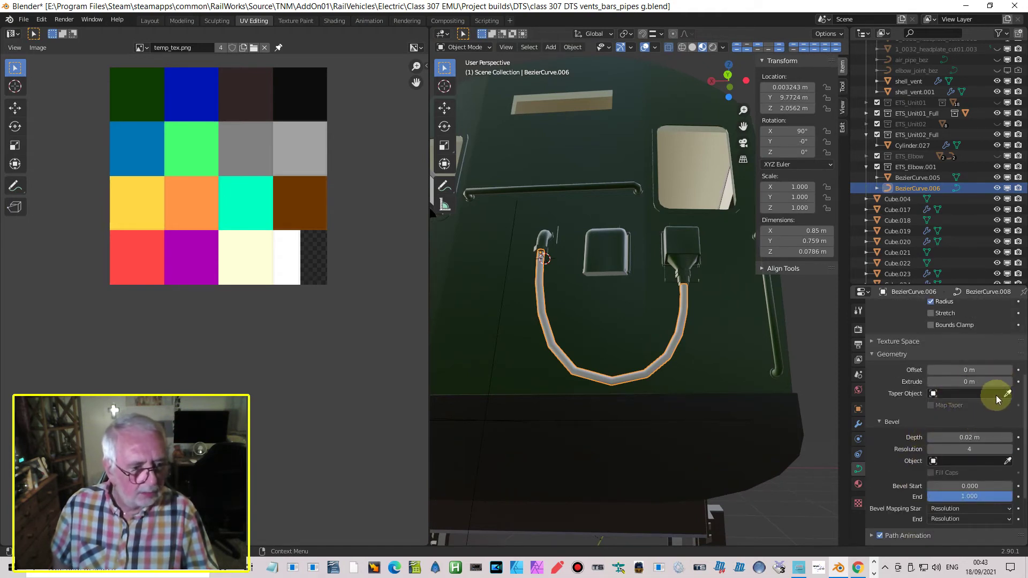
{"action": "scroll", "coordinate": [1000, 418], "scroll_direction": "down", "scroll_amount": 2}
{"action": "scroll", "coordinate": [1000, 418], "scroll_direction": "down", "scroll_amount": 2}
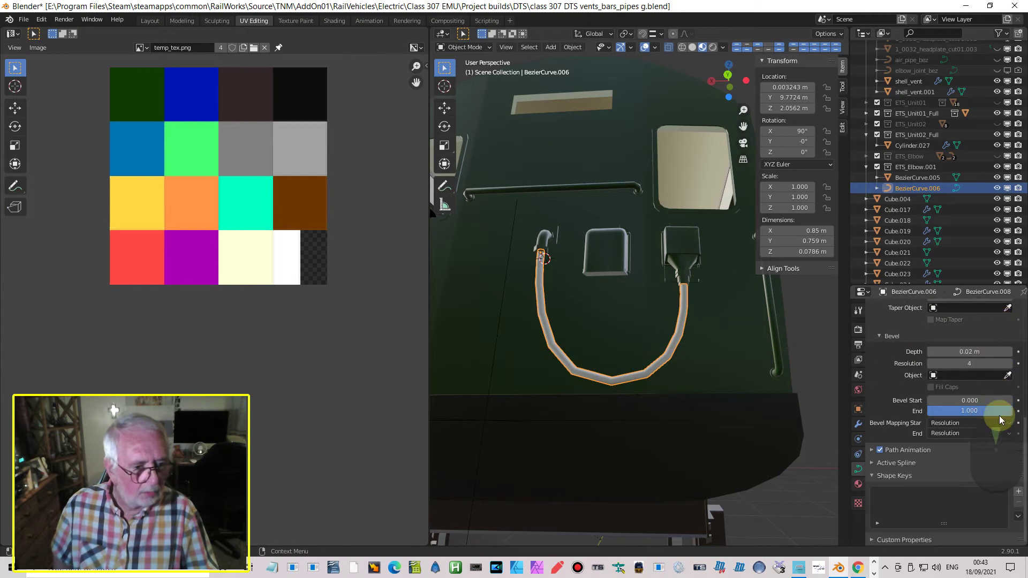
{"action": "left_click", "coordinate": [873, 464]}
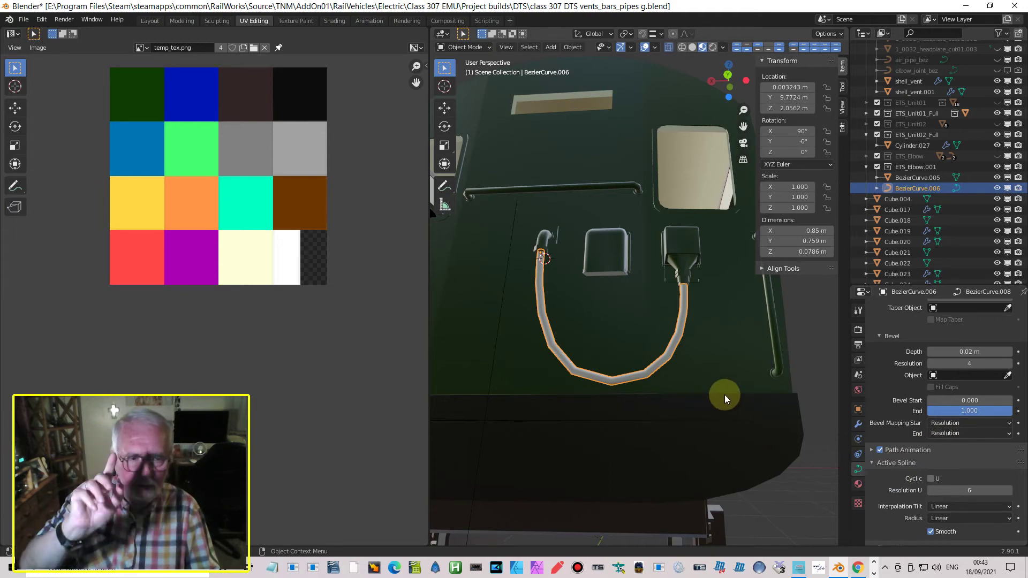
Step: Convert the hose curve to a mesh
{"action": "middle_click_drag", "start_coordinate": [720, 397], "coordinate": [764, 428]}
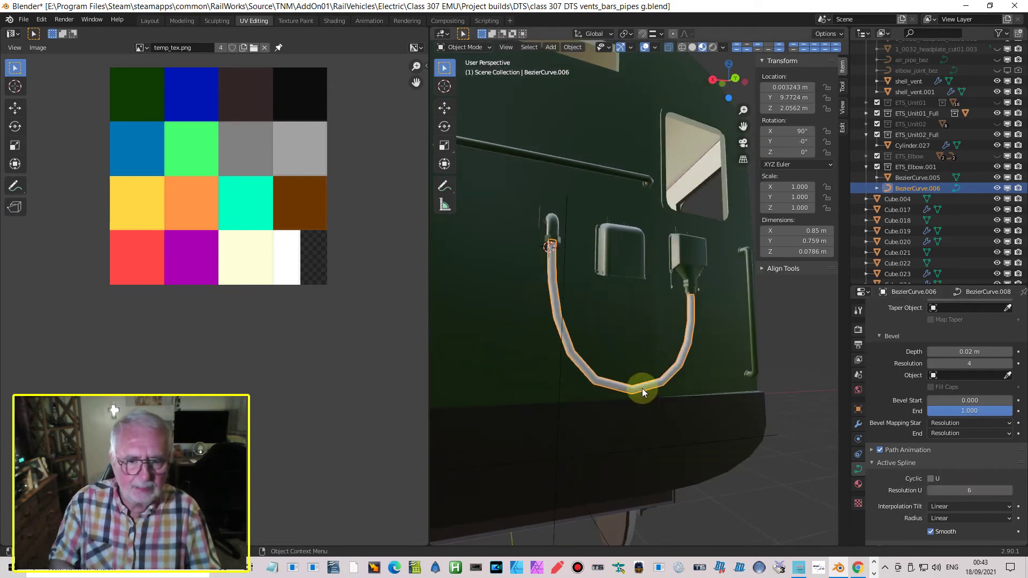
{"action": "scroll", "coordinate": [556, 233], "scroll_direction": "up", "scroll_amount": 4}
{"action": "middle_click_drag", "start_coordinate": [560, 259], "coordinate": [632, 305]}
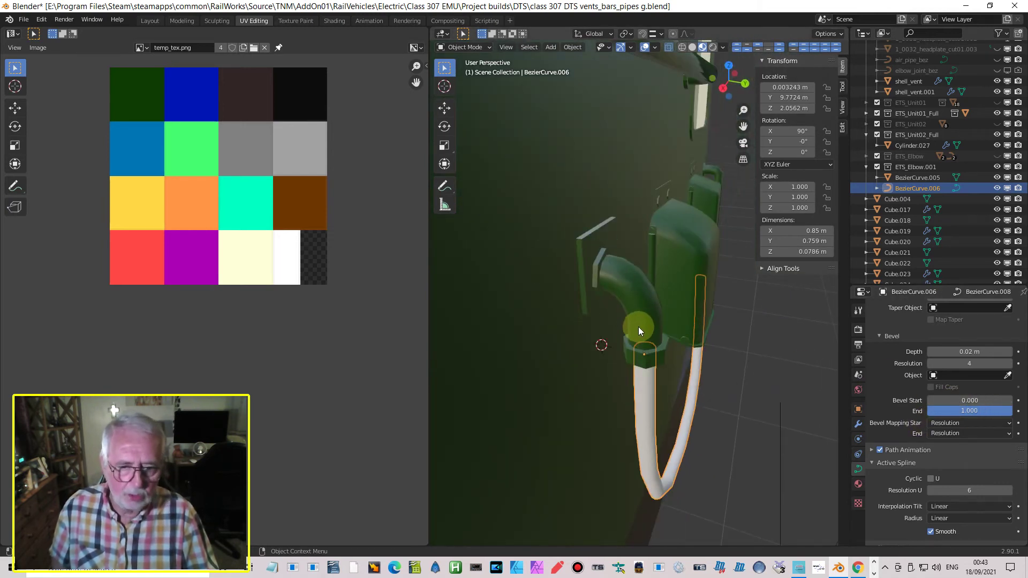
{"action": "middle_click_drag", "start_coordinate": [639, 314], "coordinate": [551, 231]}
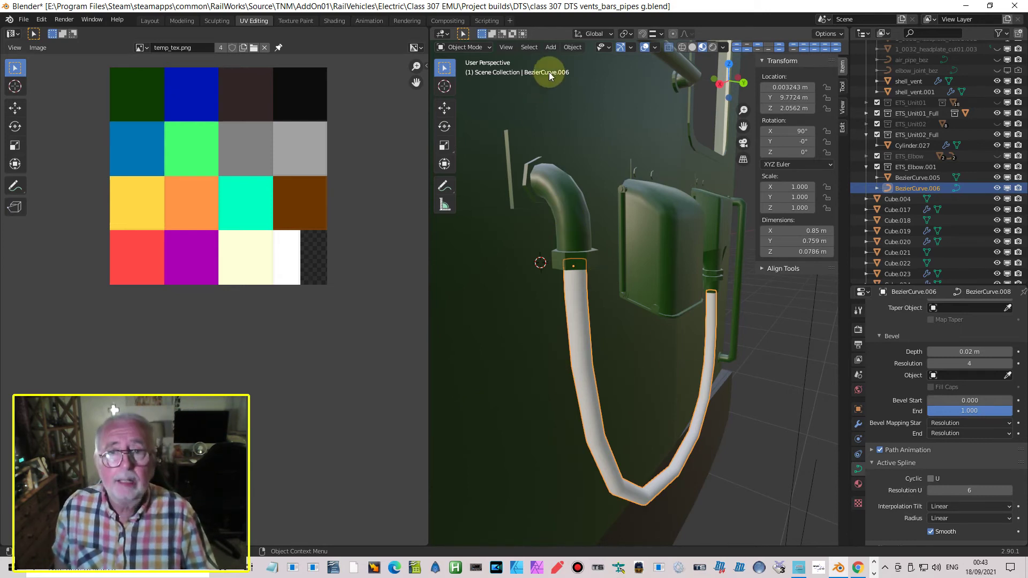
{"action": "left_click", "coordinate": [572, 47]}
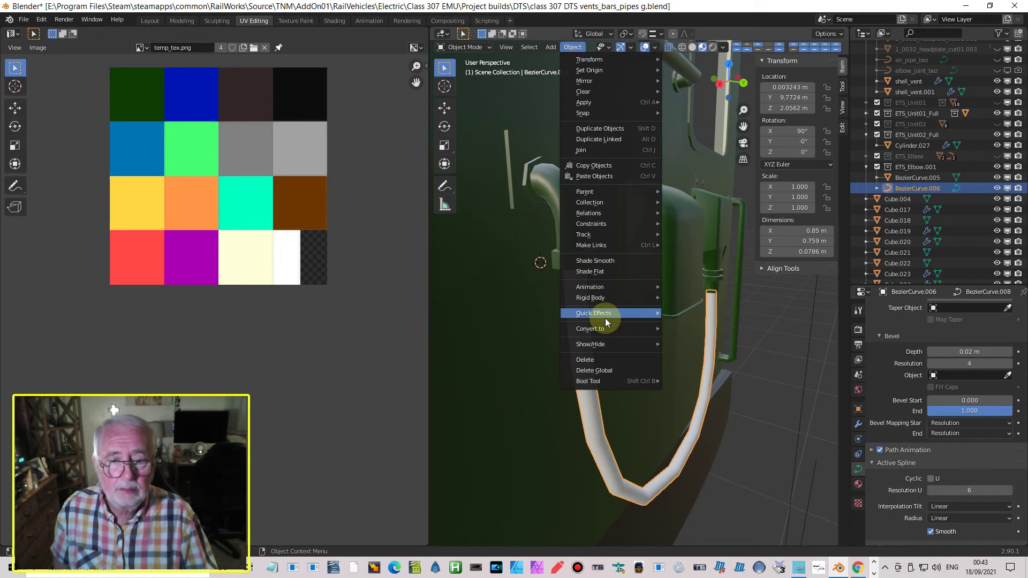
{"action": "mouse_move", "coordinate": [604, 331]}
{"action": "left_click", "coordinate": [683, 341]}
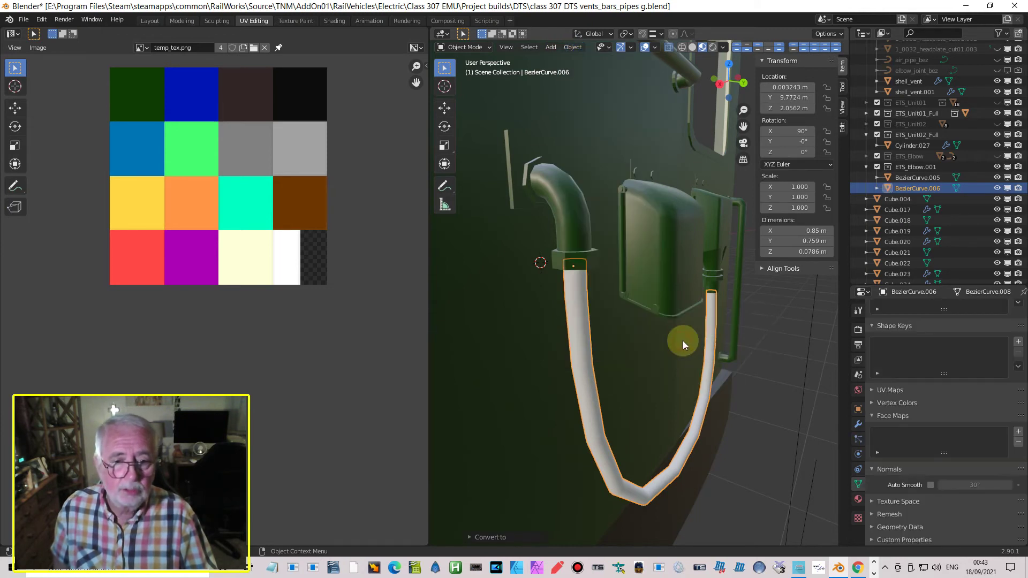
{"action": "key", "text": "a"}
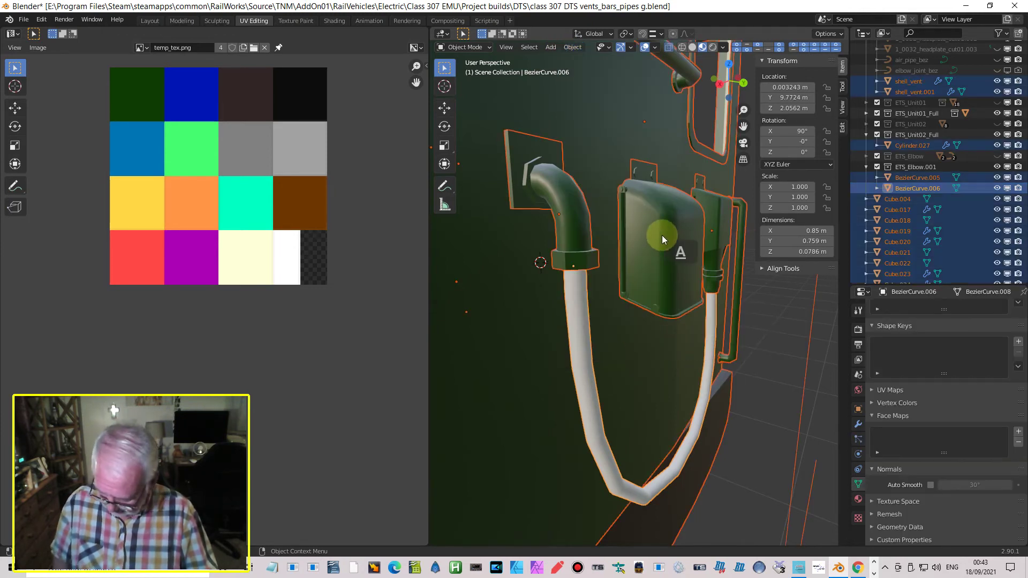
{"action": "key", "text": "s"}
{"action": "right_click", "coordinate": [638, 268]}
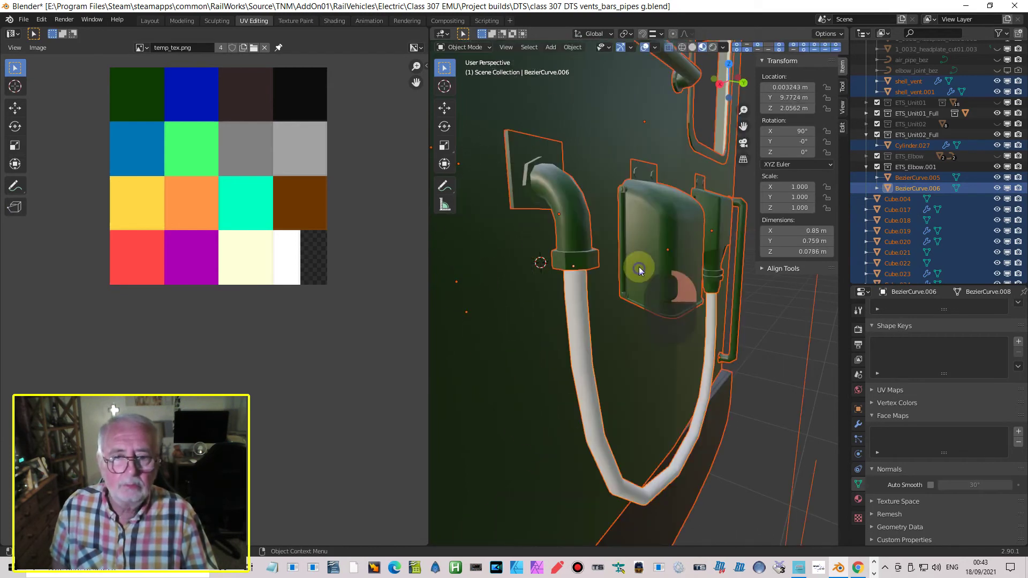
{"action": "left_click", "coordinate": [585, 318]}
{"action": "left_click", "coordinate": [580, 318]}
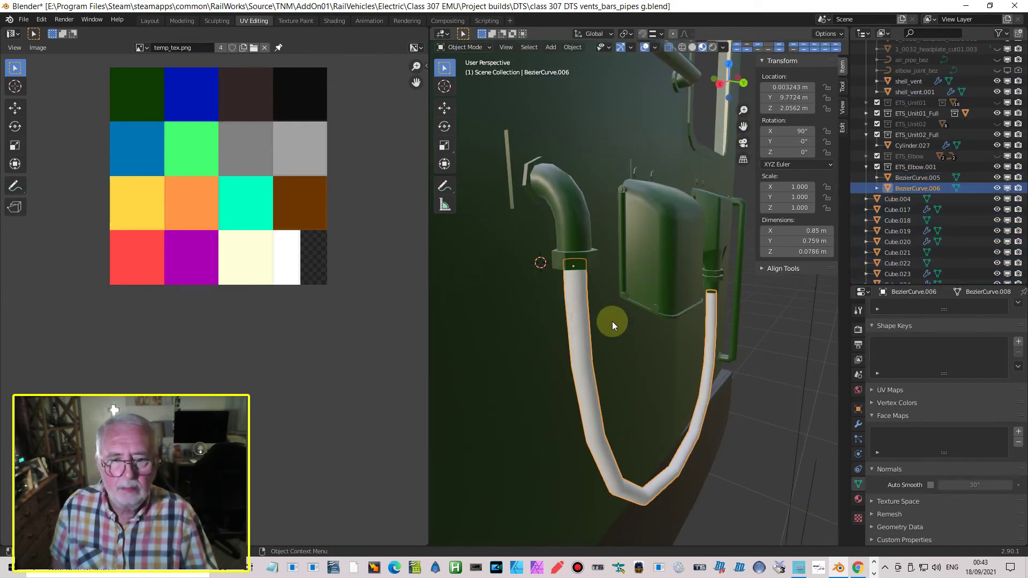
{"action": "key", "text": "a"}
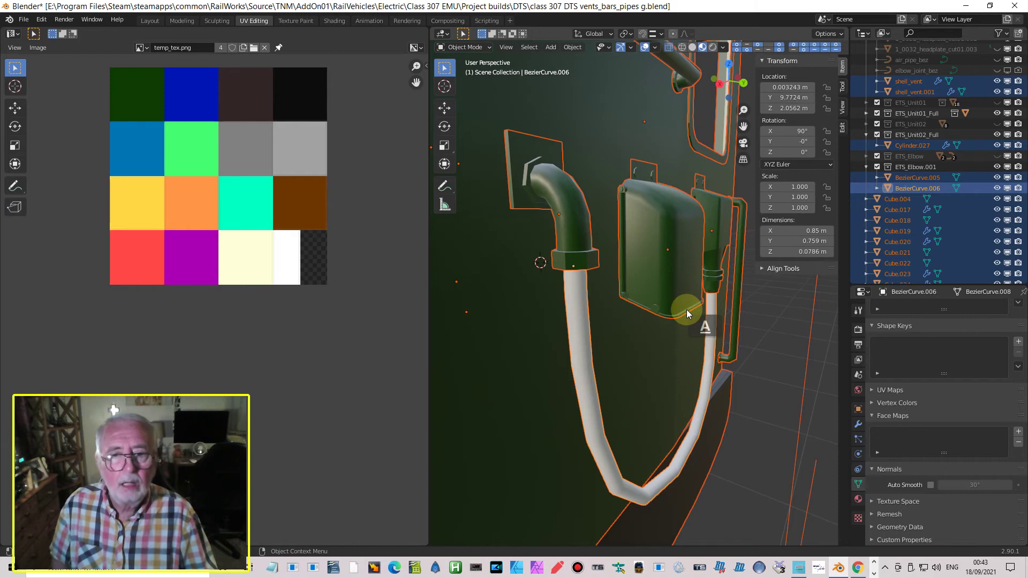
{"action": "left_click", "coordinate": [580, 326]}
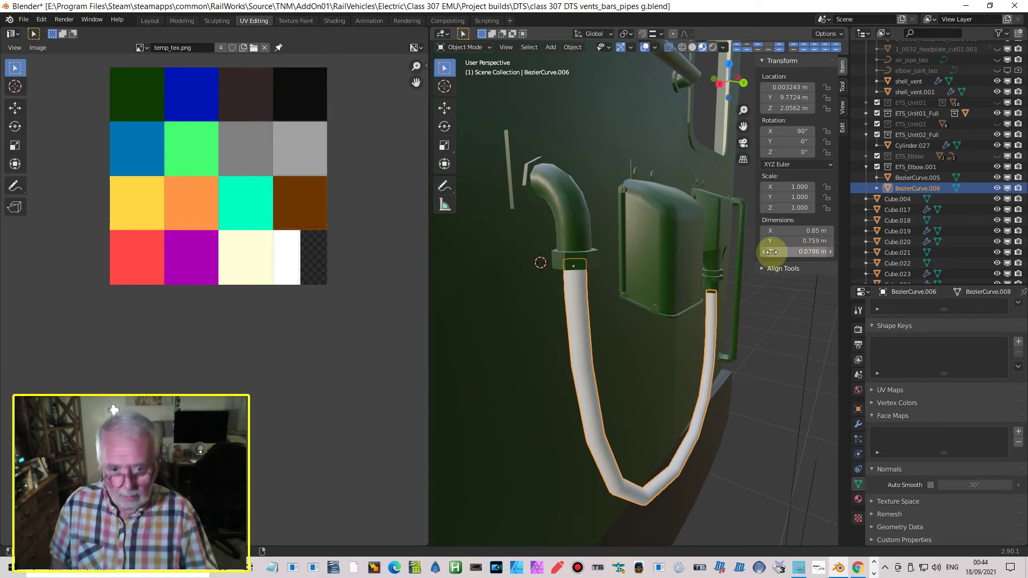
Step: In Edit Mode, shrink all of the hose's UVs to a small patch and place them on the black swatch of temp_tex.png
{"action": "key", "text": "Tab"}
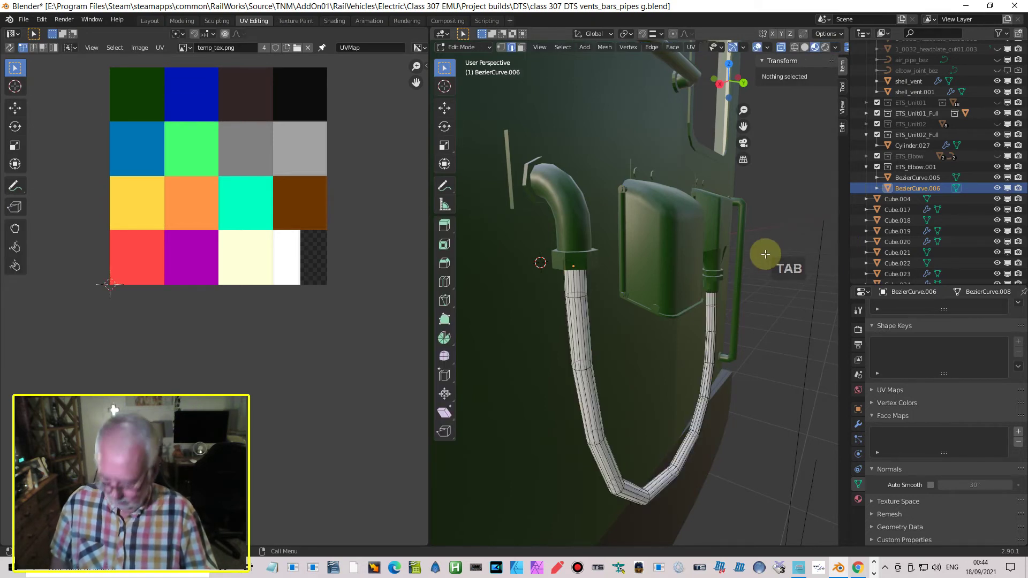
{"action": "key", "text": "a"}
{"action": "middle_click_drag", "start_coordinate": [610, 257], "coordinate": [624, 241]}
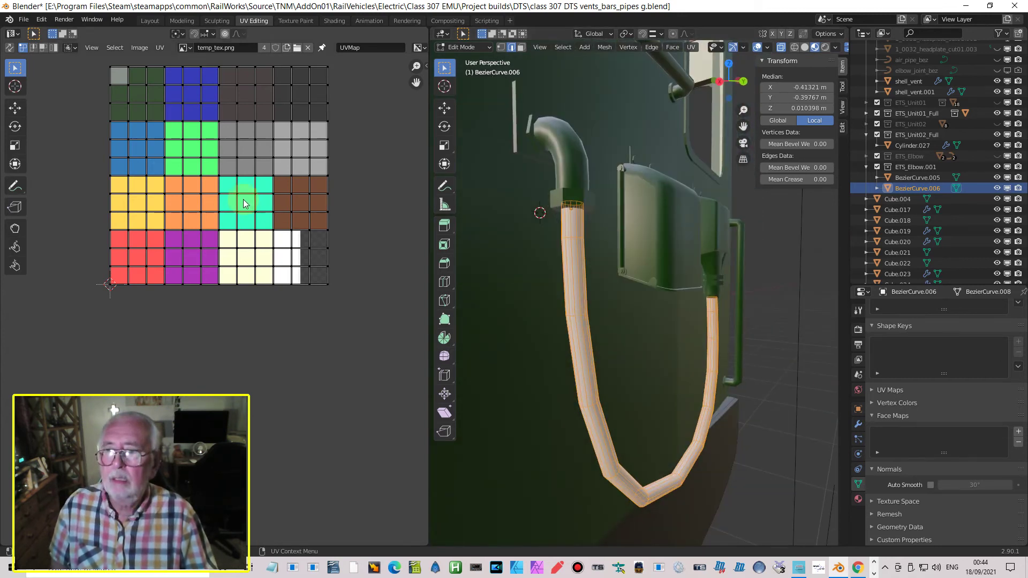
{"action": "key", "text": "a"}
{"action": "key", "text": "s"}
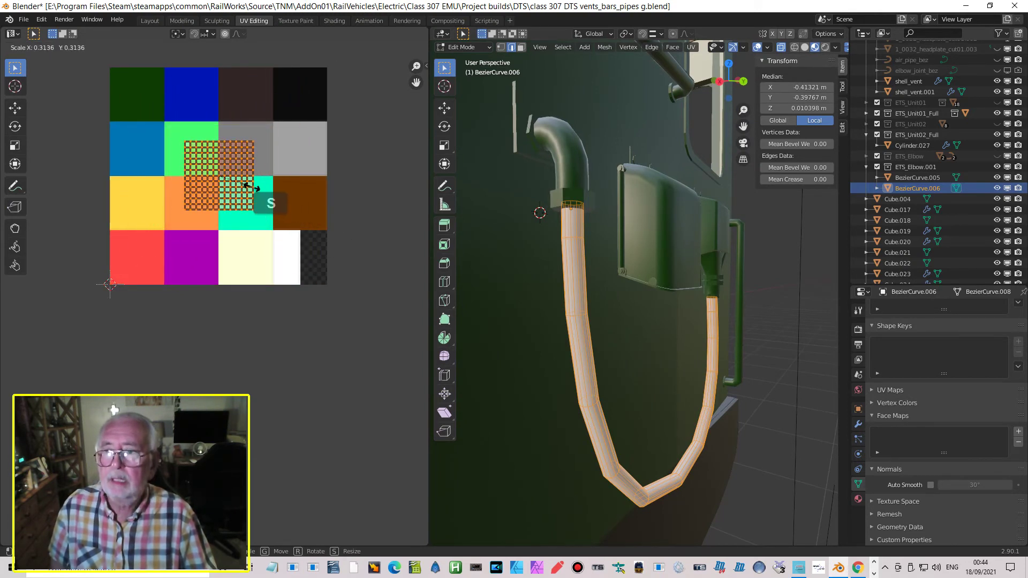
{"action": "left_click", "coordinate": [236, 181]}
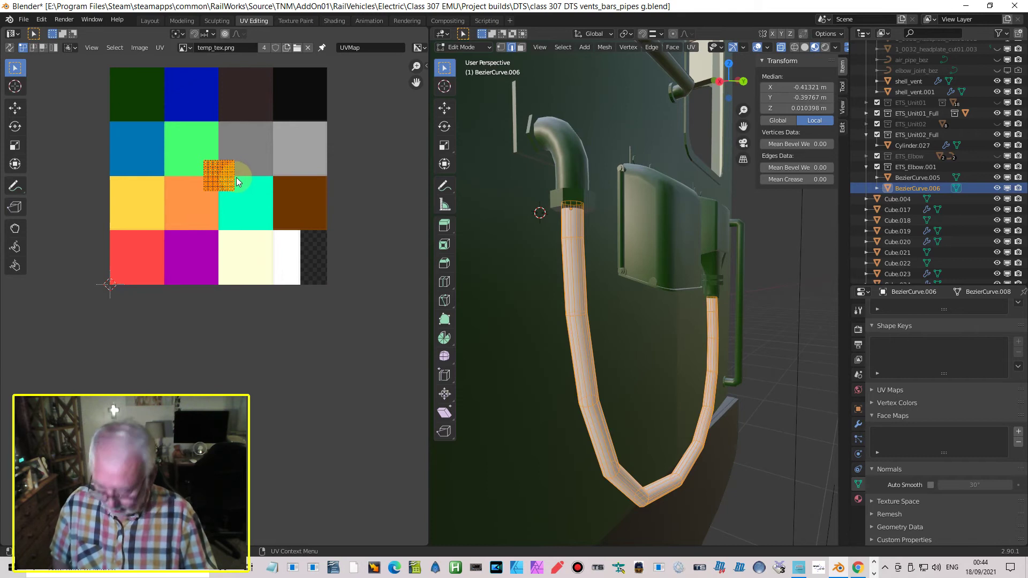
{"action": "key", "text": "g"}
{"action": "left_click", "coordinate": [319, 99]}
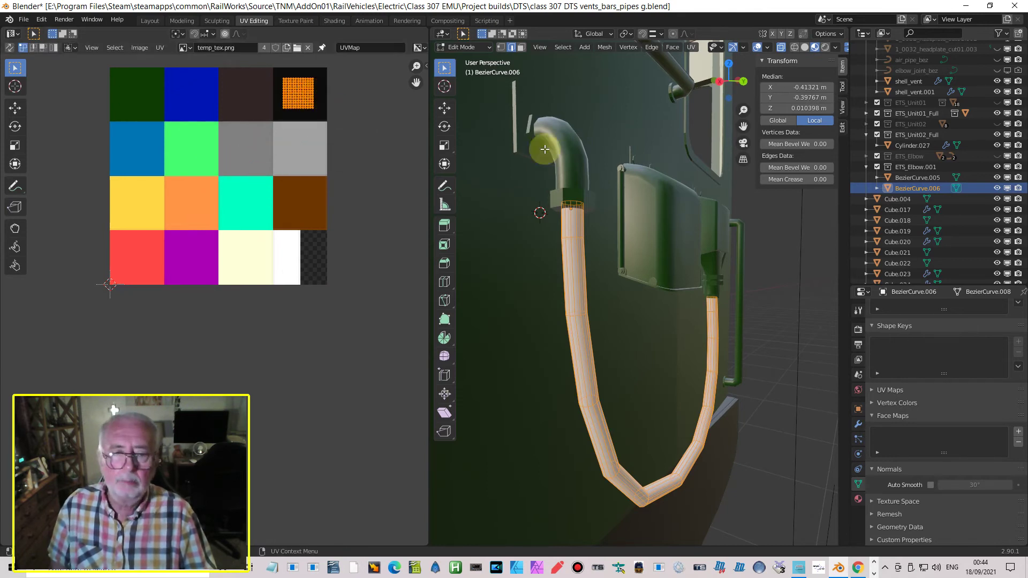
Step: Assign the existing temp material to the hose and return to Object Mode
{"action": "left_click", "coordinate": [858, 501]}
{"action": "left_click", "coordinate": [876, 356]}
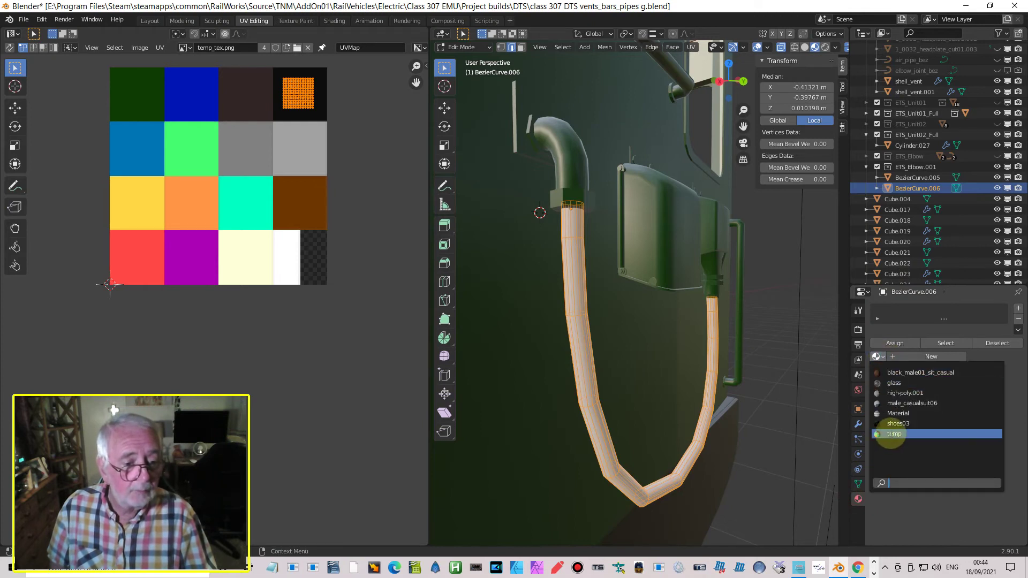
{"action": "left_click", "coordinate": [889, 431]}
{"action": "middle_click_drag", "start_coordinate": [727, 409], "coordinate": [584, 369]}
{"action": "key", "text": "Tab"}
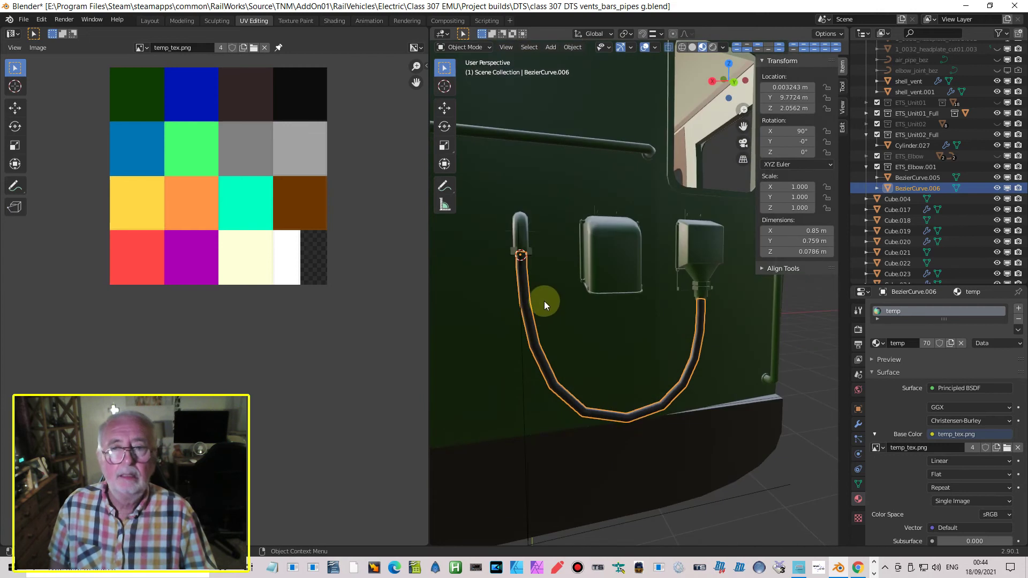
Step: Switch to the Layout workspace and check the hose's mesh statistics and its appearance on the cab end
{"action": "left_click", "coordinate": [150, 20]}
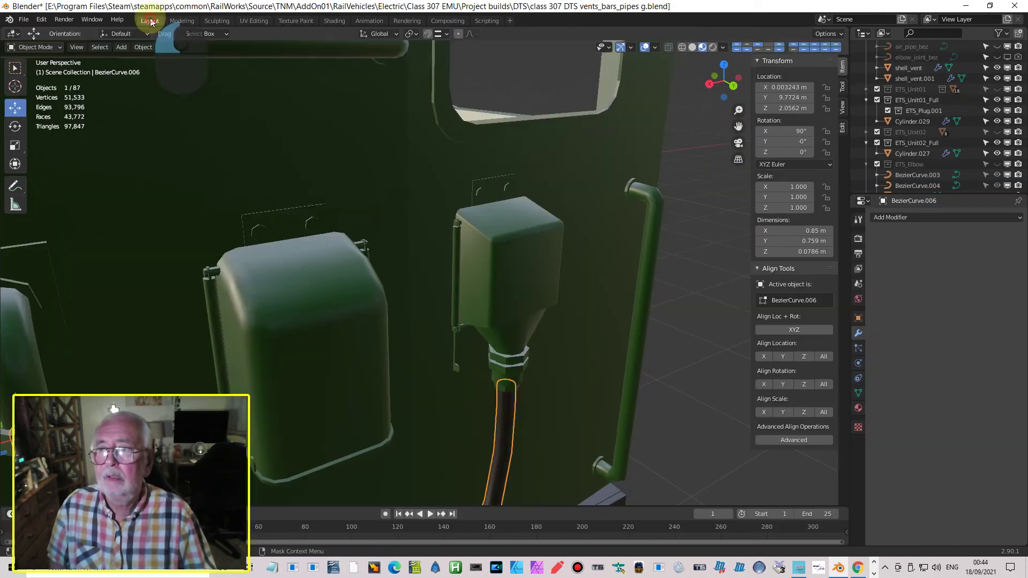
{"action": "scroll", "coordinate": [442, 314], "scroll_direction": "down", "scroll_amount": 3}
{"action": "middle_click_drag", "start_coordinate": [443, 314], "coordinate": [390, 345]}
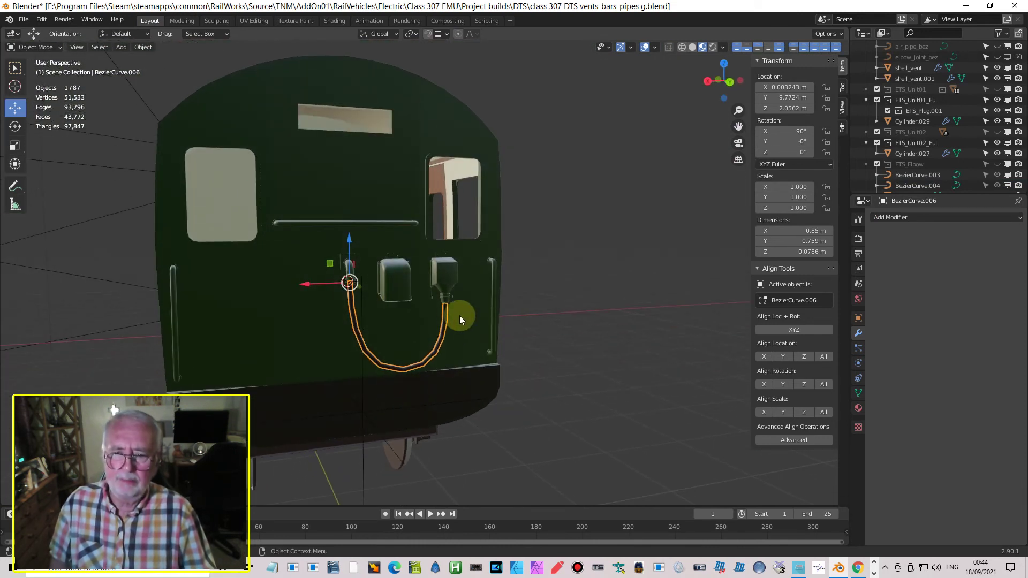
{"action": "key", "text": "Tab"}
{"action": "key", "text": "Tab"}
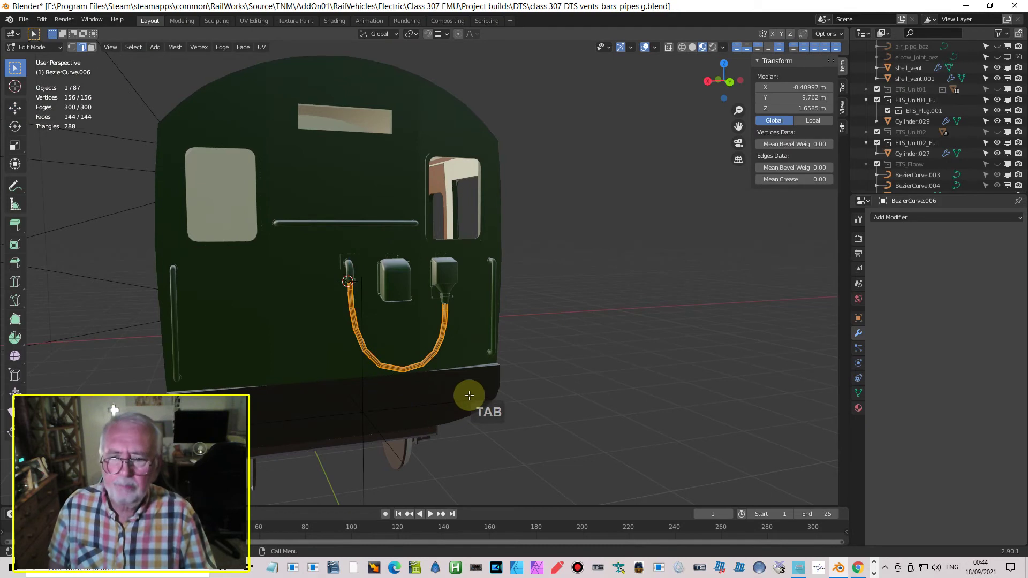
{"action": "middle_click_drag", "start_coordinate": [469, 392], "coordinate": [458, 317]}
{"action": "scroll", "coordinate": [458, 285], "scroll_direction": "down", "scroll_amount": 5}
{"action": "scroll", "coordinate": [449, 342], "scroll_direction": "down", "scroll_amount": 1}
{"action": "scroll", "coordinate": [457, 313], "scroll_direction": "up", "scroll_amount": 6}
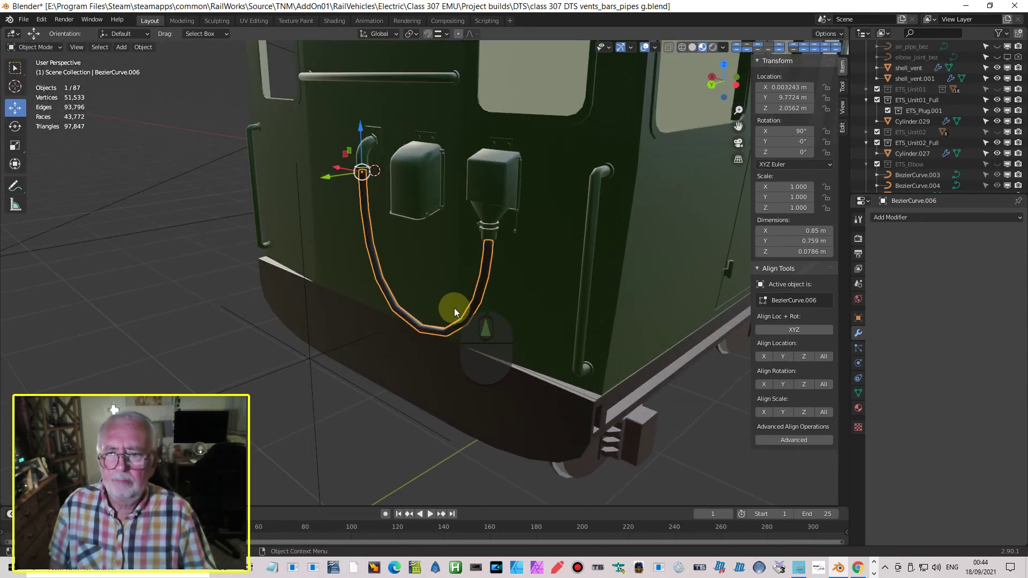
Step: Shade the hose smooth and enable Auto Smooth on it with a 45° angle
{"action": "left_click", "coordinate": [141, 48]}
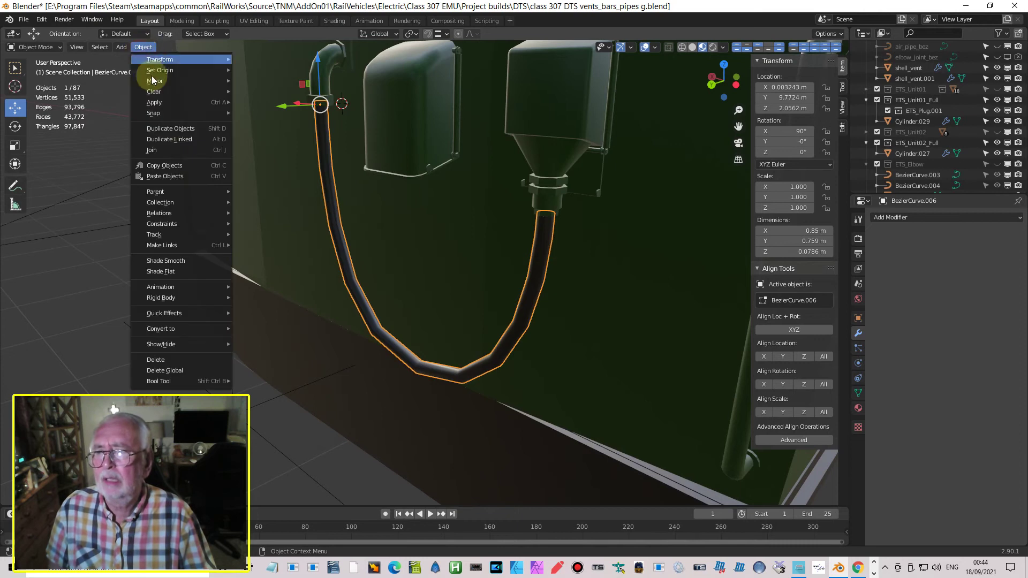
{"action": "left_click", "coordinate": [179, 261]}
{"action": "middle_click_drag", "start_coordinate": [375, 230], "coordinate": [503, 267]}
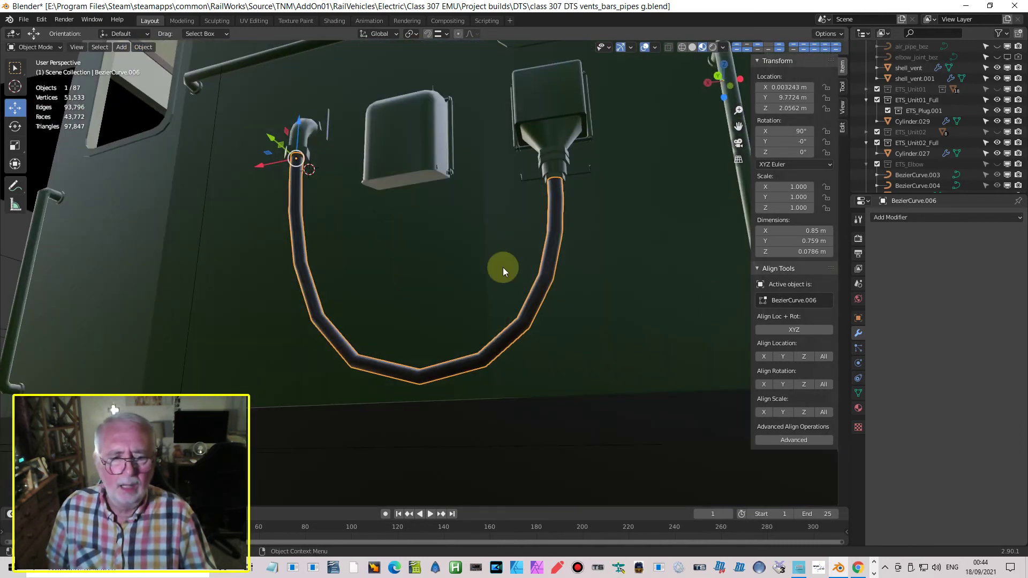
{"action": "left_click", "coordinate": [857, 393]}
{"action": "left_click", "coordinate": [930, 485]}
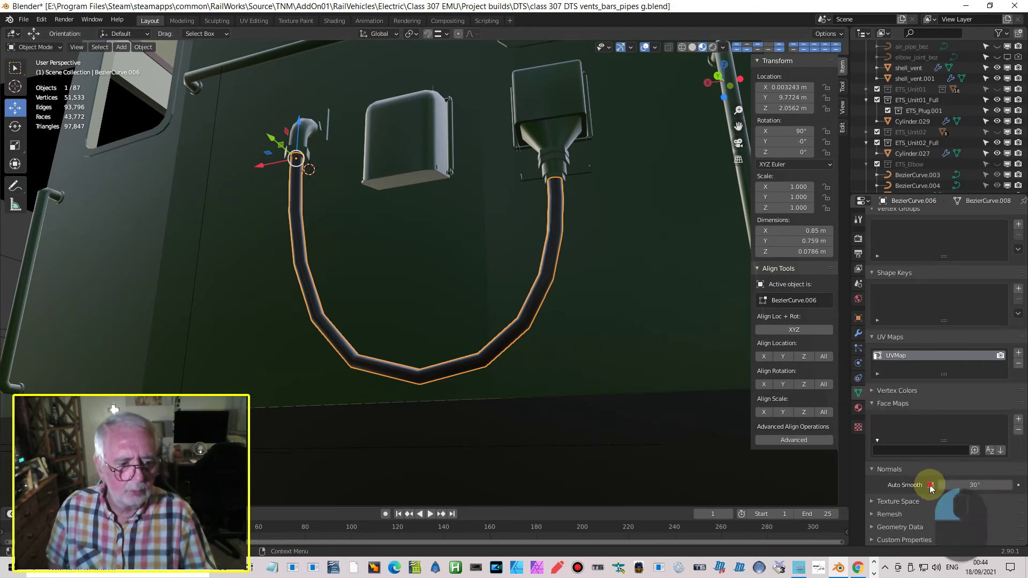
{"action": "left_click", "coordinate": [982, 485]}
{"action": "type", "text": "45"}
{"action": "key", "text": "Return"}
{"action": "middle_click_drag", "start_coordinate": [638, 326], "coordinate": [493, 335]}
{"action": "scroll", "coordinate": [641, 308], "scroll_direction": "up", "scroll_amount": 2}
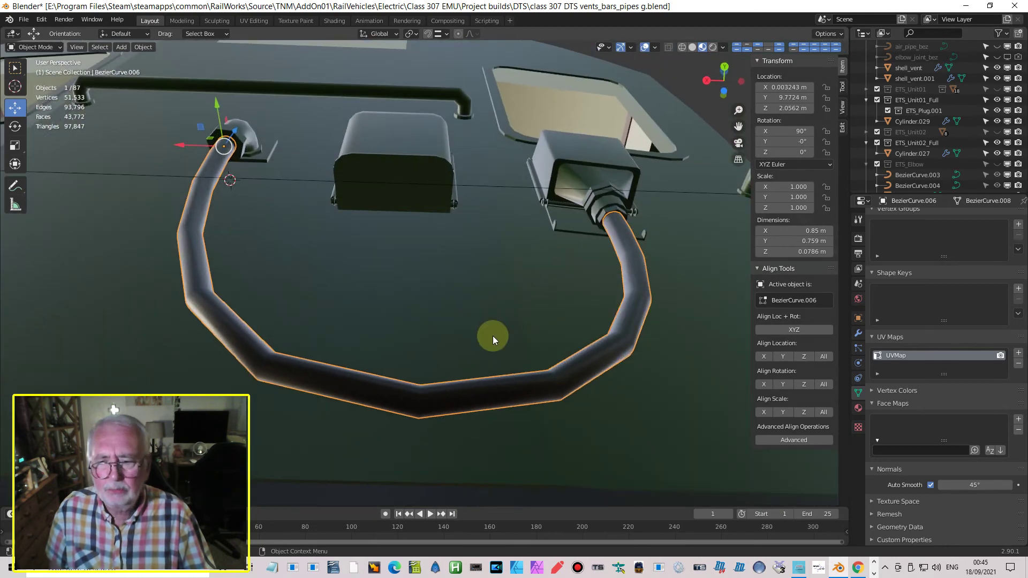
{"action": "middle_click_drag", "start_coordinate": [176, 235], "coordinate": [255, 329]}
{"action": "scroll", "coordinate": [251, 364], "scroll_direction": "down", "scroll_amount": 4}
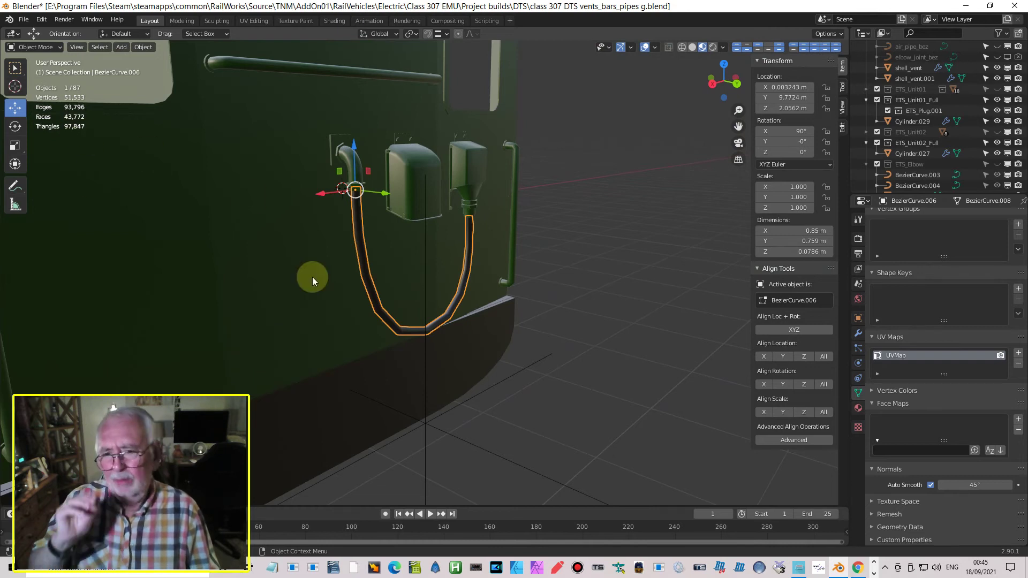
Step: Examine the hose and connectors on the cab end and select the elbow pipe mesh
{"action": "middle_click_drag", "start_coordinate": [448, 351], "coordinate": [372, 241]}
{"action": "scroll", "coordinate": [371, 238], "scroll_direction": "down", "scroll_amount": 5}
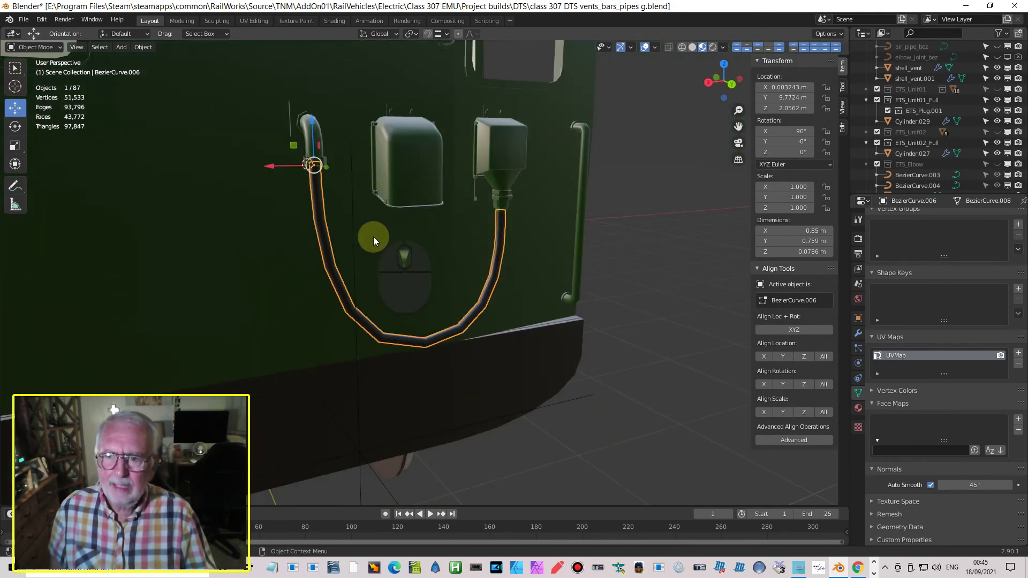
{"action": "left_click", "coordinate": [318, 154]}
{"action": "left_click", "coordinate": [318, 155]}
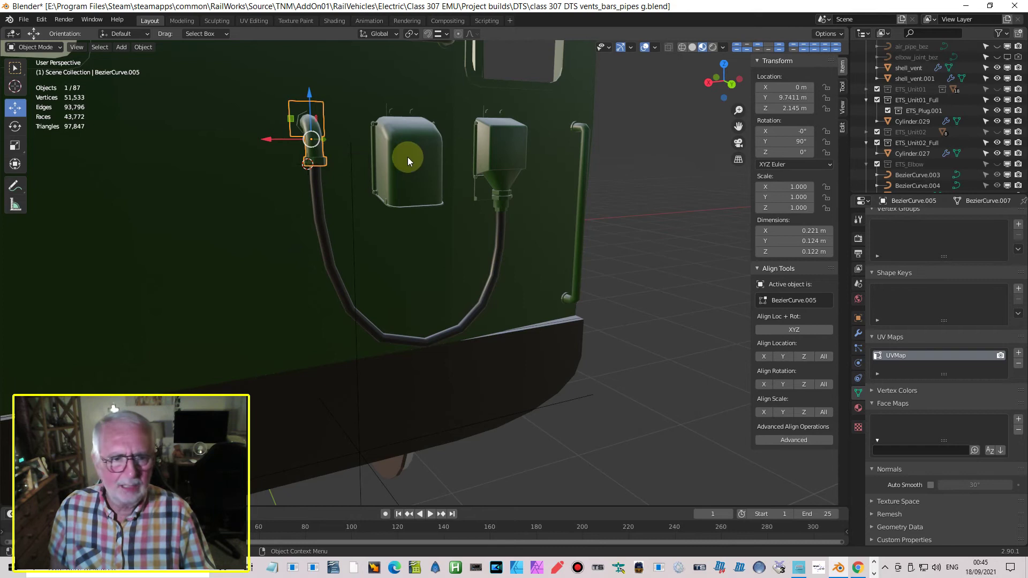
Step: Collapse the ETS_Unit02_Full and ETS_Elbow collections and rename the ETS_Elbow.001 collection to ETS_Elbow_Full
{"action": "left_click", "coordinate": [866, 143]}
{"action": "left_click", "coordinate": [866, 155]}
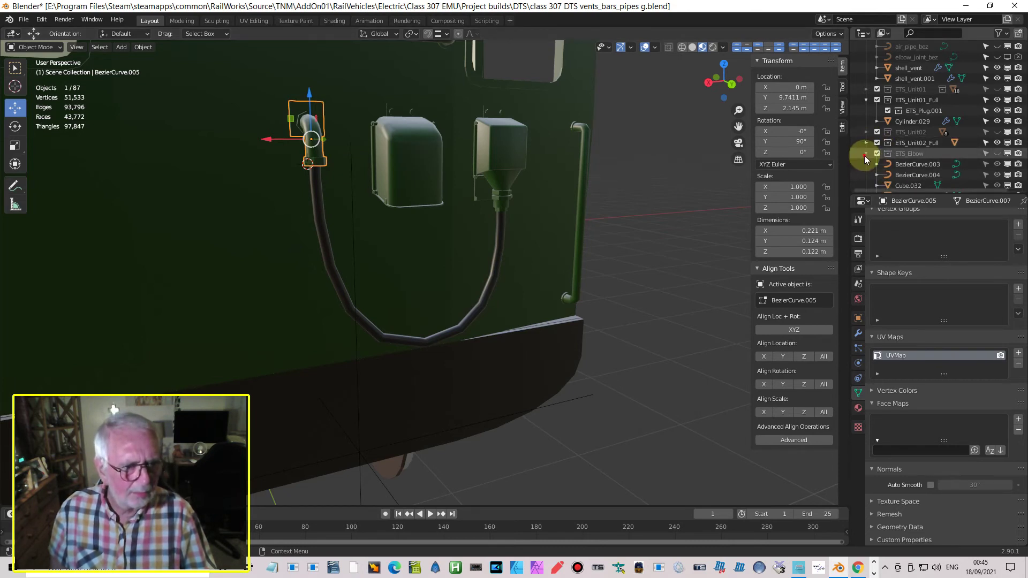
{"action": "double_click", "coordinate": [919, 164]}
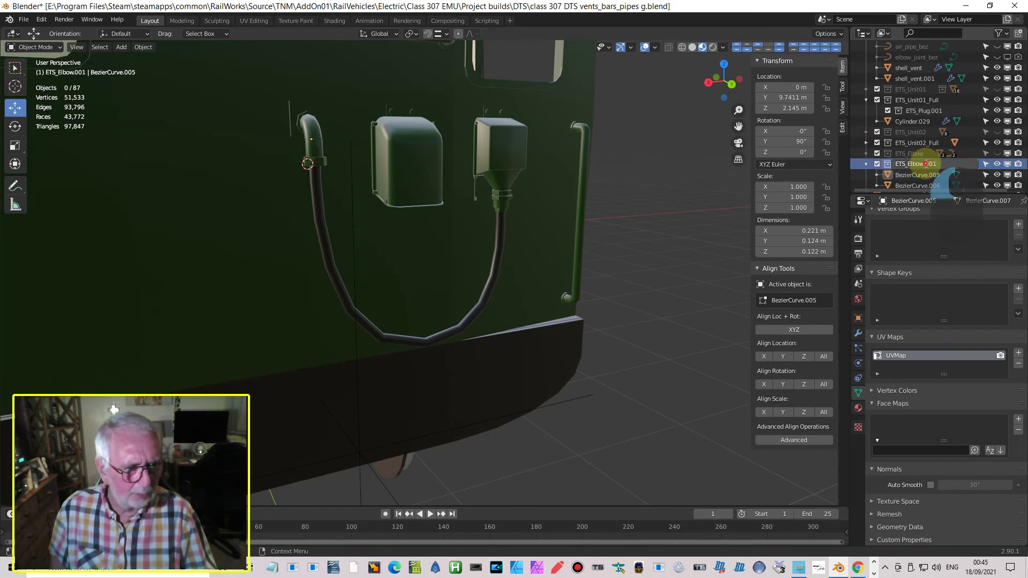
{"action": "key", "text": "BackSpace"}
{"action": "key", "text": "BackSpace"}
{"action": "key", "text": "BackSpace"}
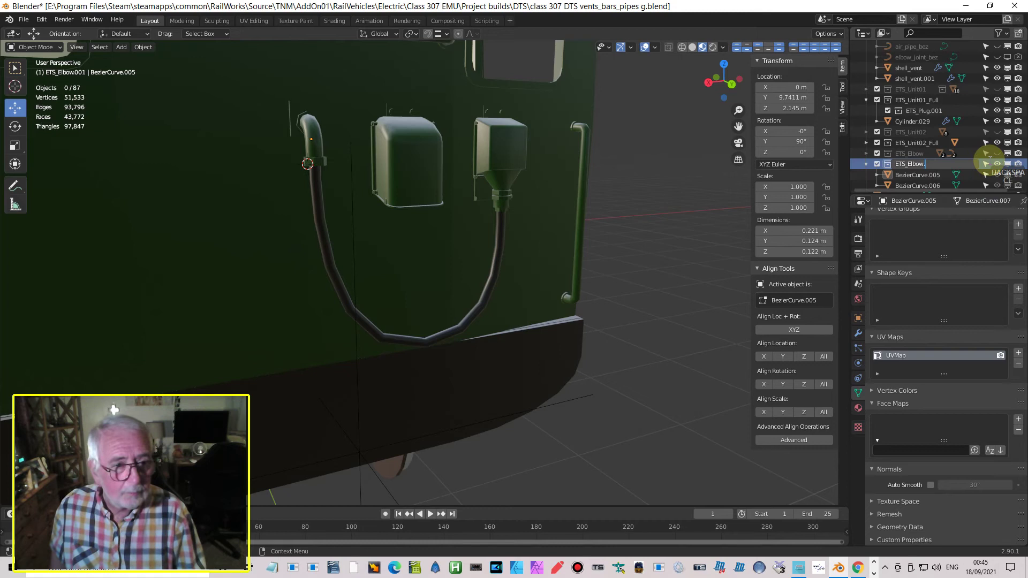
{"action": "key", "text": "BackSpace"}
{"action": "type", "text": "_Full"}
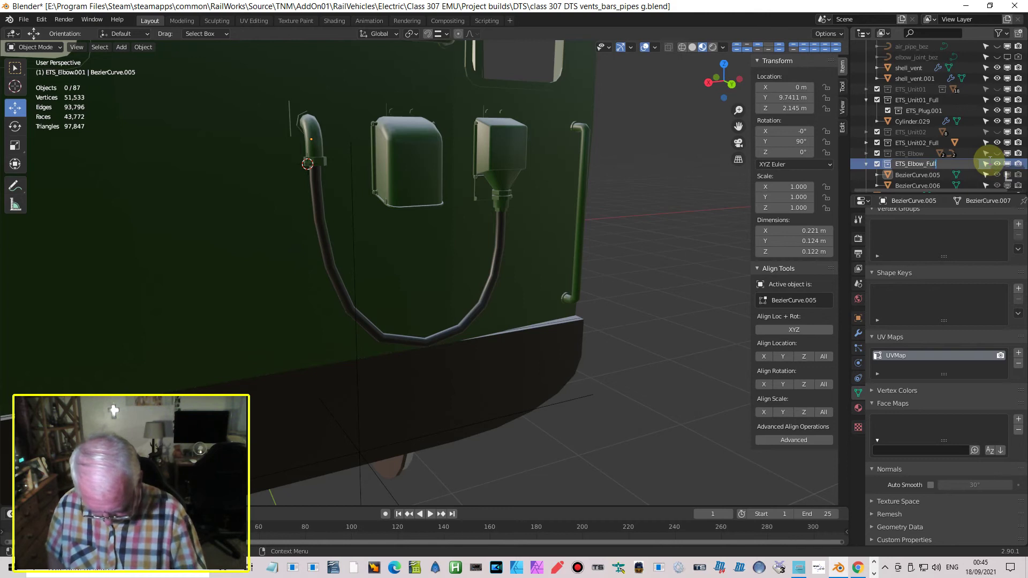
{"action": "key", "text": "Return"}
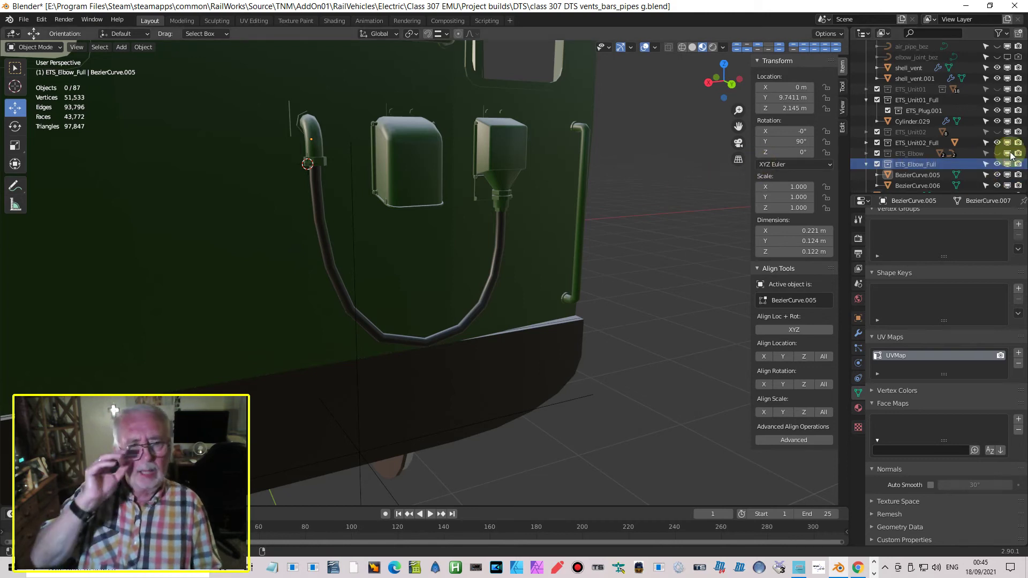
Step: Select the ETS_Unit02 box and inspect the connectors on the cab end from closer and farther away
{"action": "left_click", "coordinate": [410, 167]}
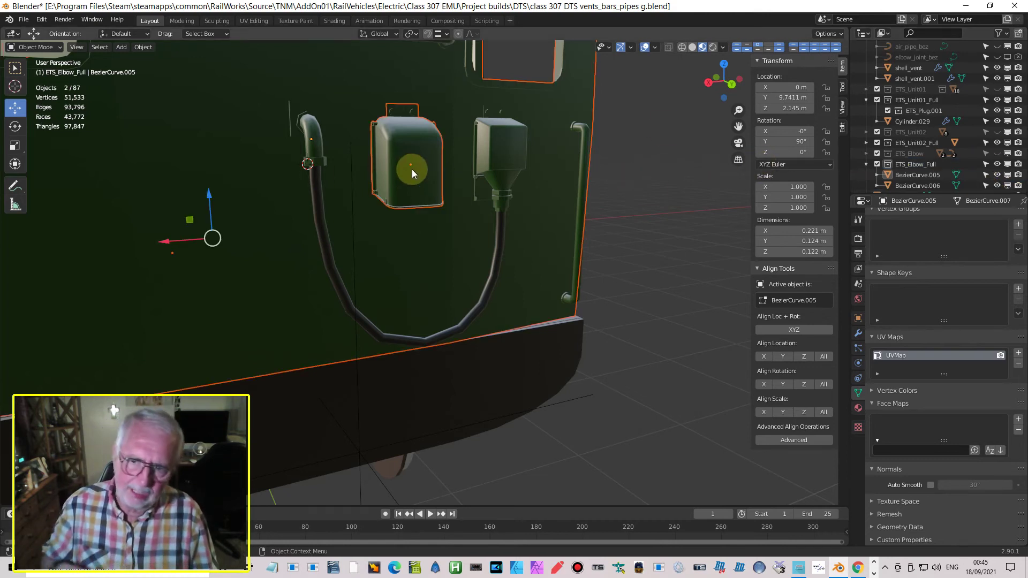
{"action": "left_click", "coordinate": [411, 168]}
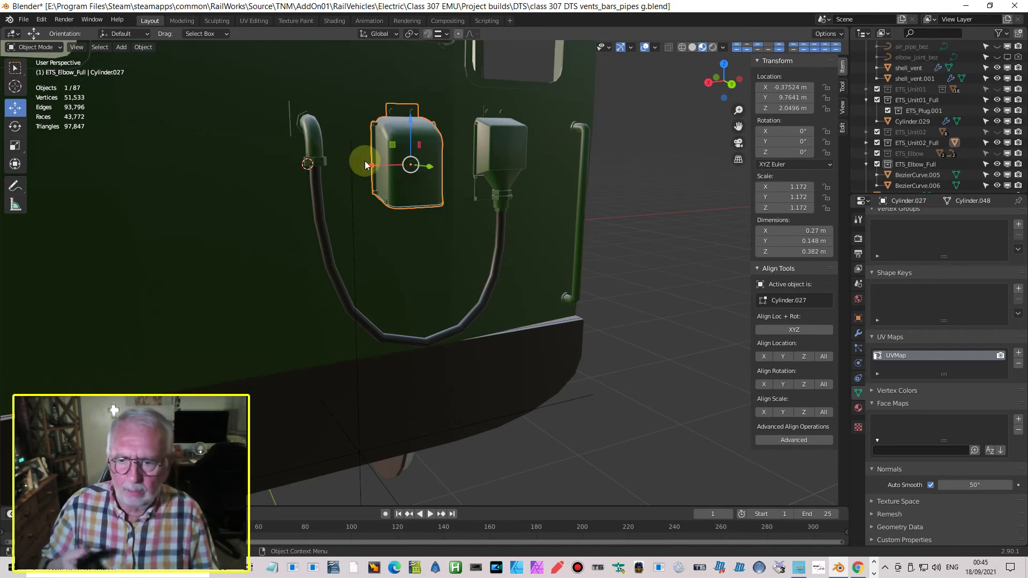
{"action": "scroll", "coordinate": [364, 212], "scroll_direction": "down", "scroll_amount": 4}
{"action": "middle_click_drag", "start_coordinate": [358, 229], "coordinate": [404, 205]}
{"action": "scroll", "coordinate": [427, 218], "scroll_direction": "up", "scroll_amount": 3}
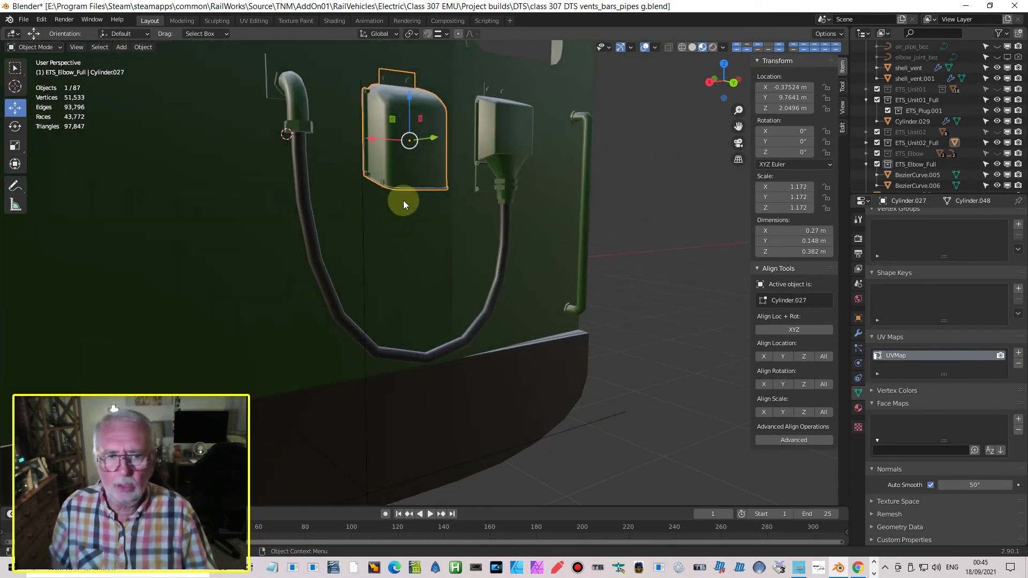
{"action": "scroll", "coordinate": [259, 215], "scroll_direction": "down", "scroll_amount": 4}
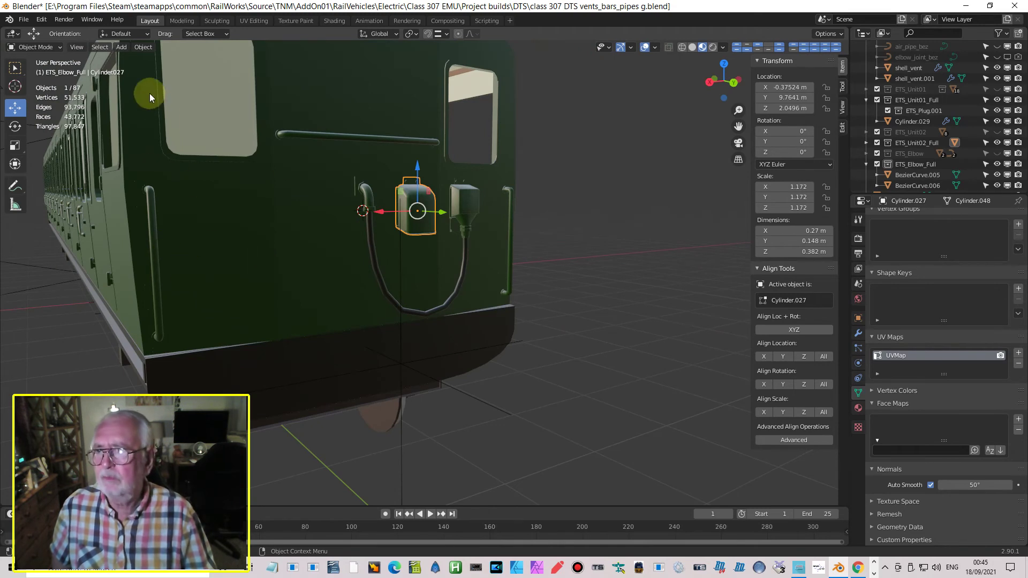
Step: Add a cube, shrink it uniformly to about 0.79 m and move it along X to about 0.82 m, beside the elbow pipe
{"action": "left_click", "coordinate": [123, 48]}
{"action": "mouse_move", "coordinate": [133, 66]}
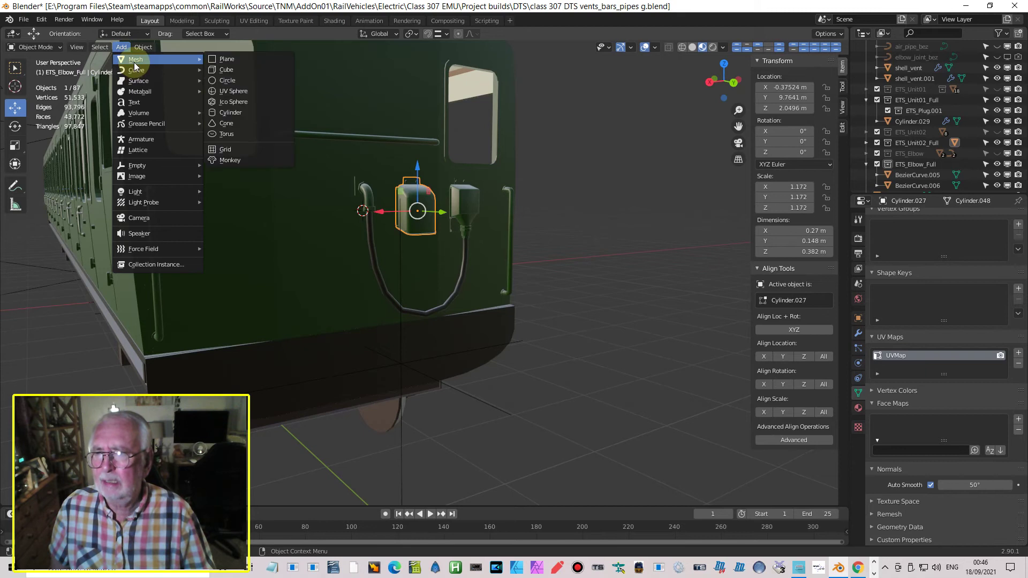
{"action": "left_click", "coordinate": [264, 70]}
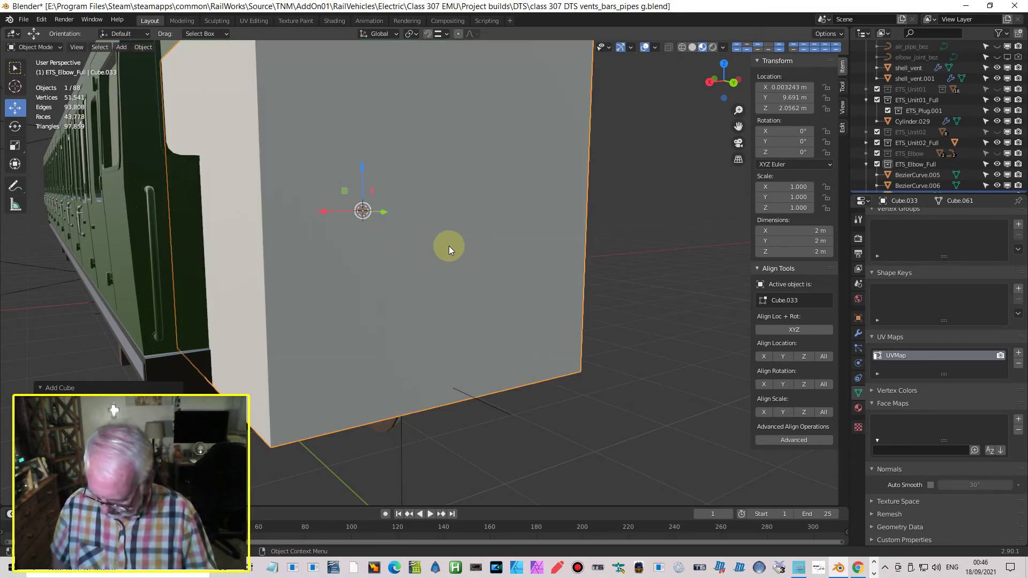
{"action": "key", "text": "s"}
{"action": "left_click", "coordinate": [384, 238]}
{"action": "left_click_drag", "start_coordinate": [343, 219], "coordinate": [200, 229]}
{"action": "middle_click_drag", "start_coordinate": [201, 229], "coordinate": [263, 342]}
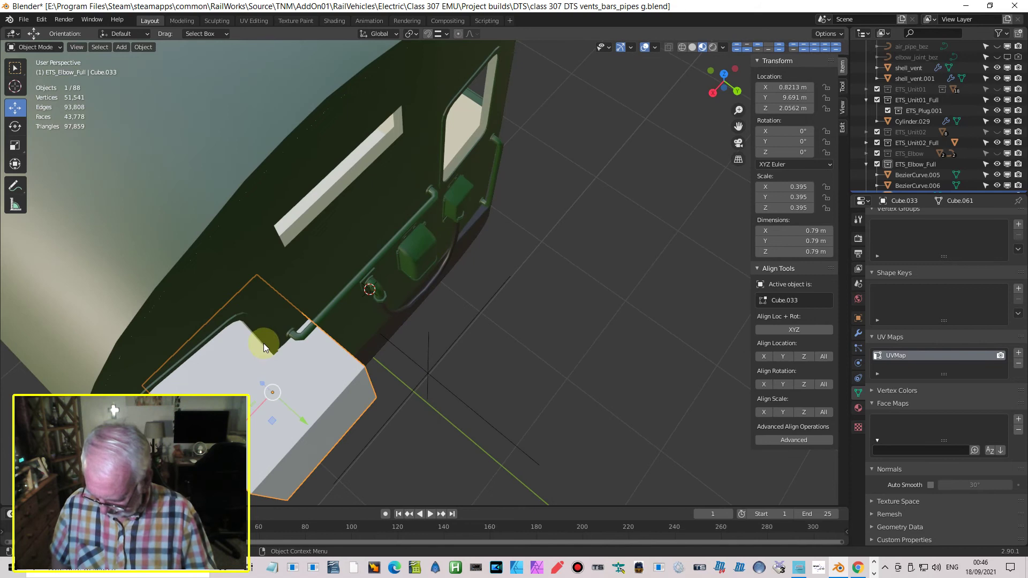
Step: Flatten the cube along Y into a thin plate about 0.007 m thick
{"action": "key", "text": "s"}
{"action": "key", "text": "y"}
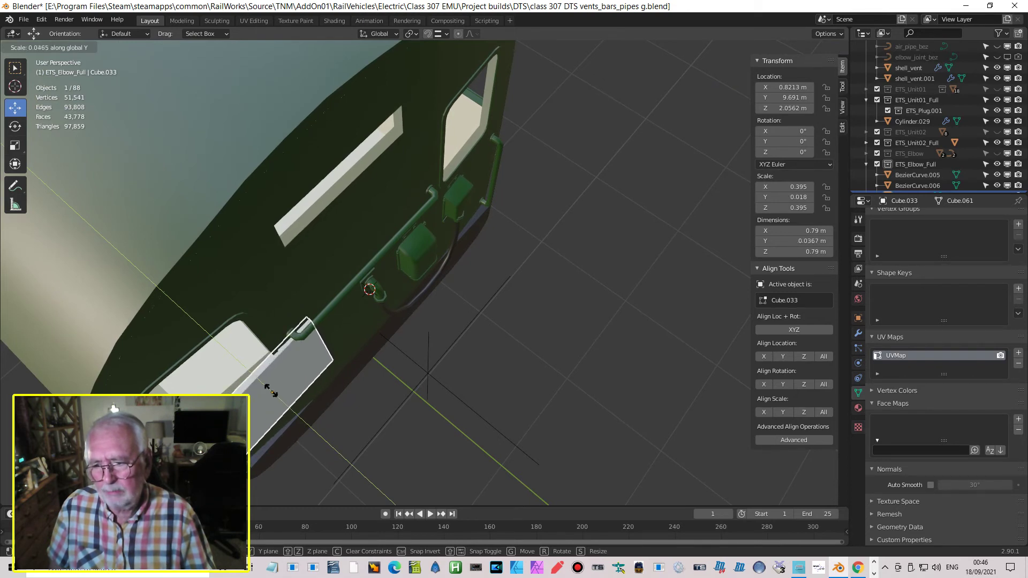
{"action": "left_click", "coordinate": [270, 390]}
{"action": "scroll", "coordinate": [255, 393], "scroll_direction": "up", "scroll_amount": 3}
{"action": "middle_click_drag", "start_coordinate": [235, 361], "coordinate": [346, 313], "text": "shift"}
{"action": "scroll", "coordinate": [349, 317], "scroll_direction": "up", "scroll_amount": 3}
{"action": "scroll", "coordinate": [354, 323], "scroll_direction": "down", "scroll_amount": 2}
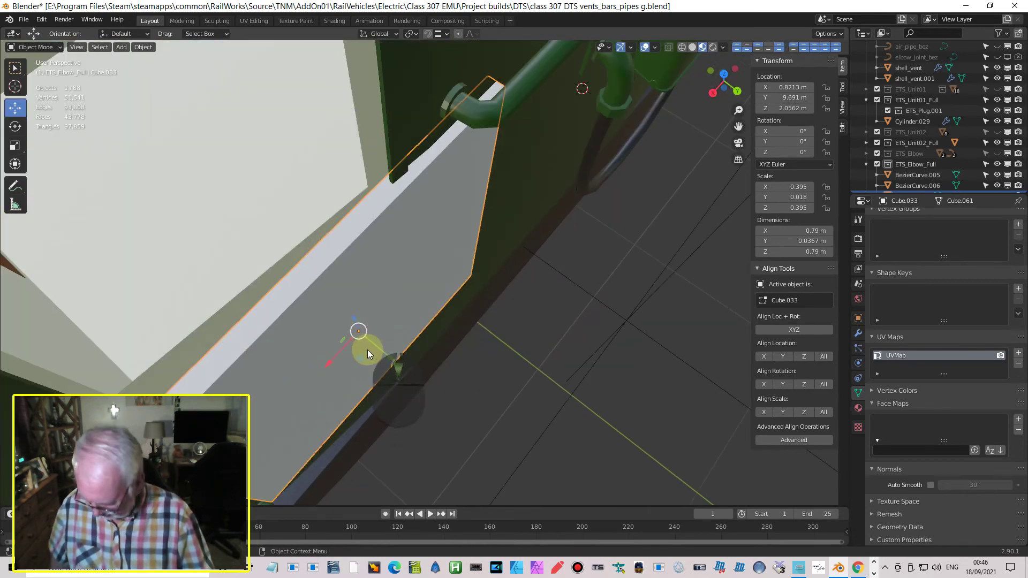
{"action": "key", "text": "s"}
{"action": "key", "text": "y"}
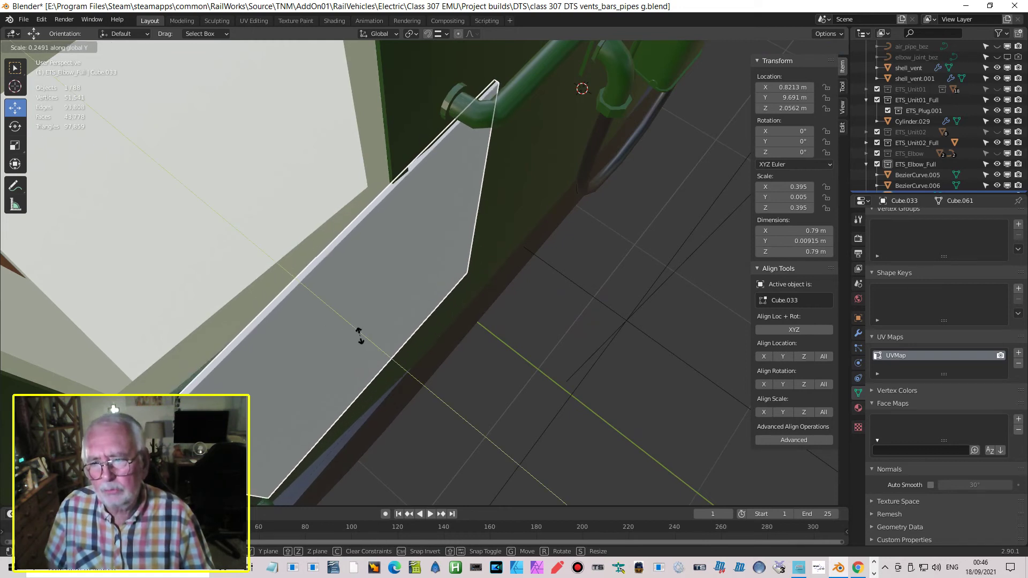
{"action": "left_click", "coordinate": [356, 334]}
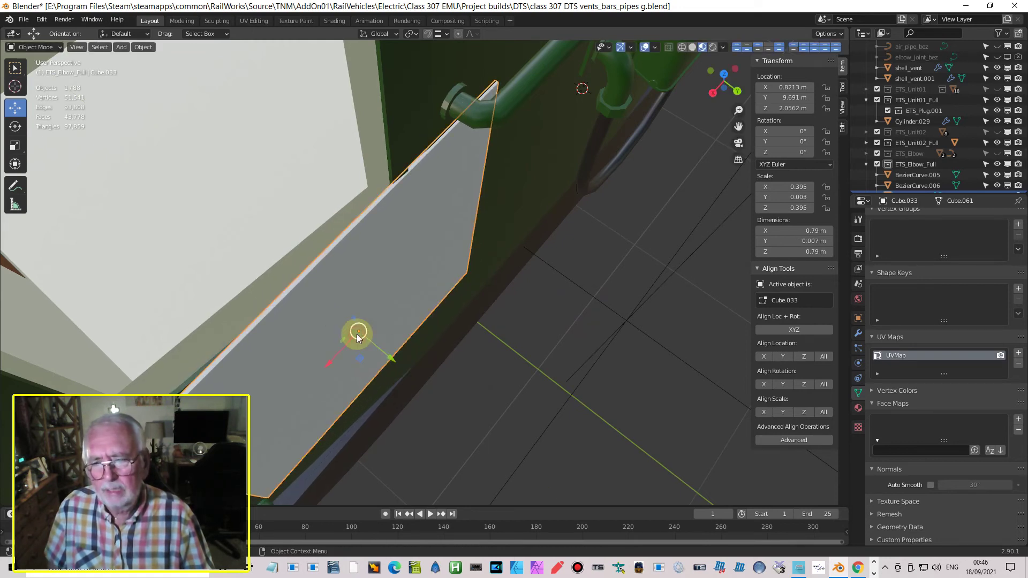
{"action": "scroll", "coordinate": [364, 326], "scroll_direction": "down", "scroll_amount": 5}
{"action": "middle_click_drag", "start_coordinate": [372, 321], "coordinate": [334, 247]}
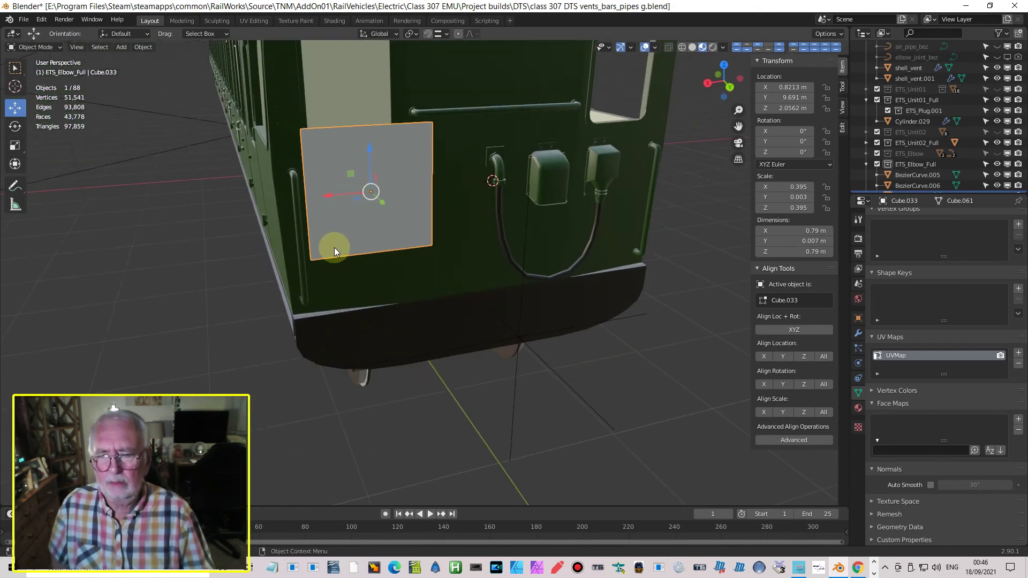
Step: In back view, lower the plate to about Z 1.83 m, shrink it to about 0.593 m wide and shift it to about X 0.91 m
{"action": "key", "text": "ctrl+KP_1"}
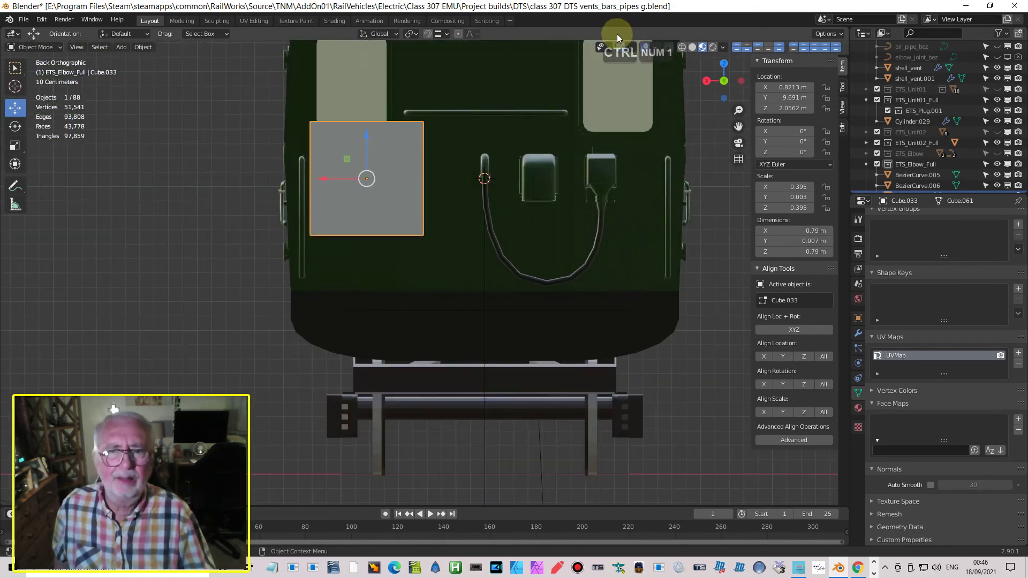
{"action": "scroll", "coordinate": [427, 165], "scroll_direction": "up", "scroll_amount": 3}
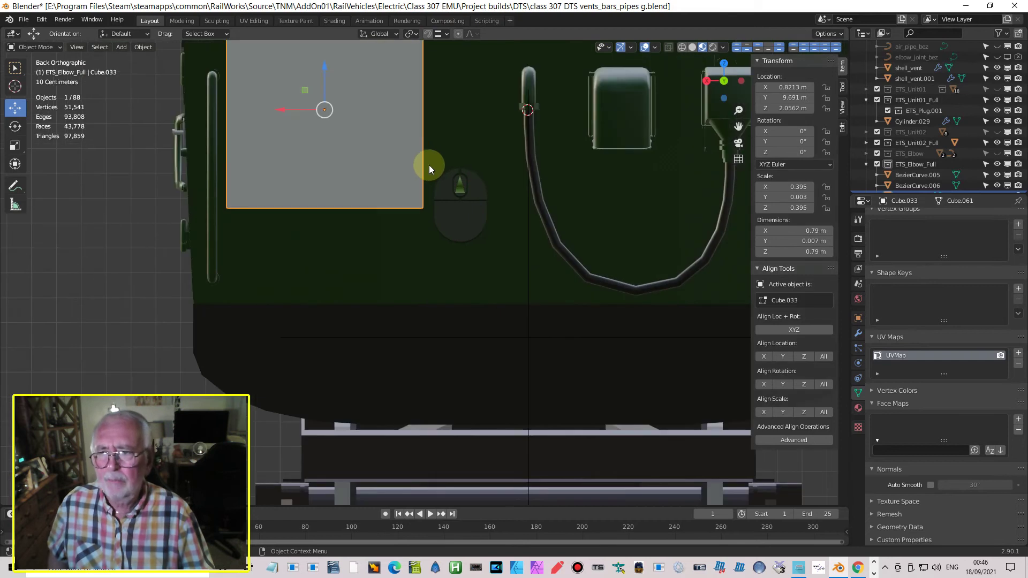
{"action": "middle_click_drag", "start_coordinate": [422, 170], "coordinate": [448, 282], "text": "shift"}
{"action": "left_click_drag", "start_coordinate": [354, 184], "coordinate": [356, 241]}
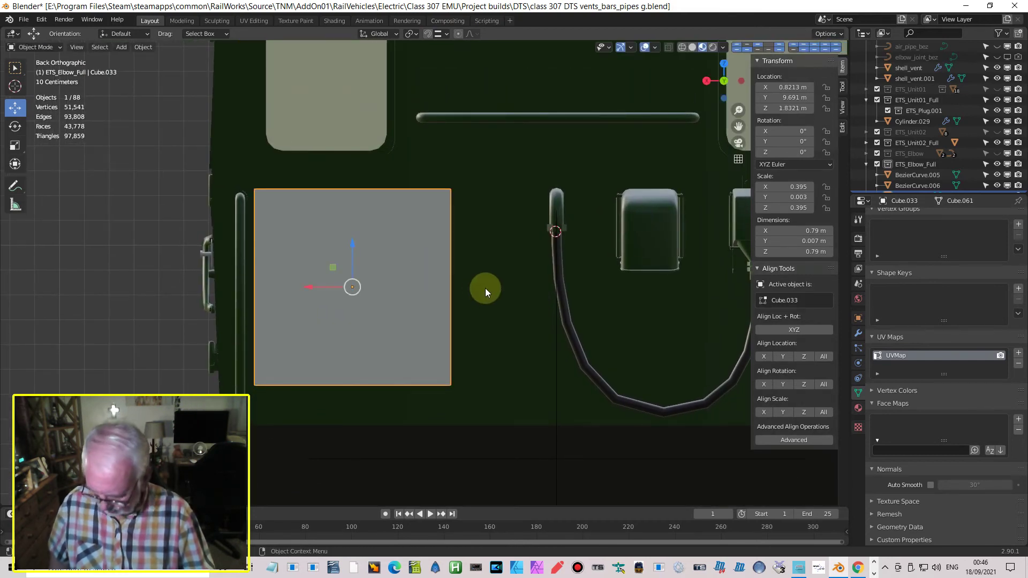
{"action": "key", "text": "s"}
{"action": "left_click", "coordinate": [451, 287]}
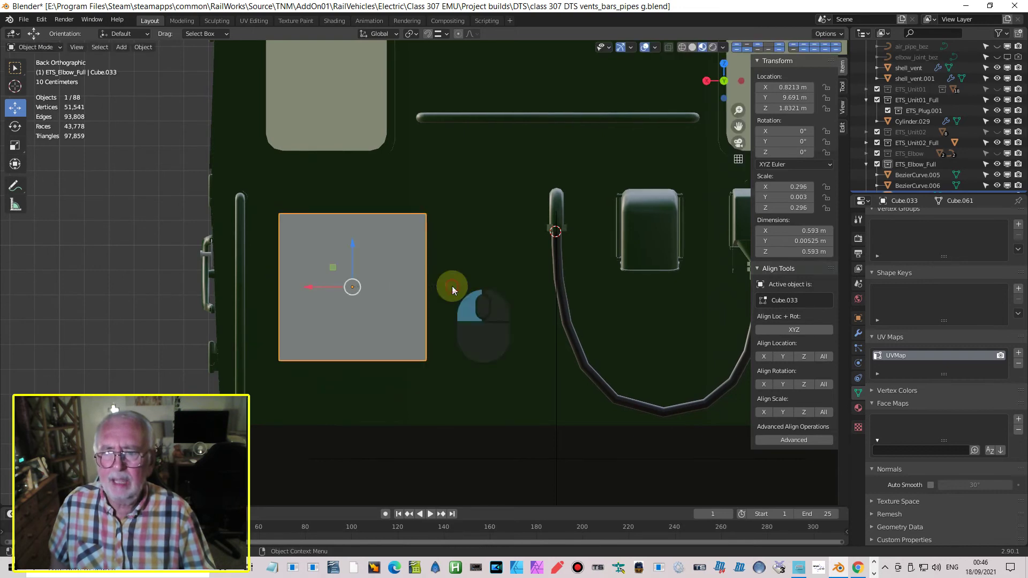
{"action": "left_click_drag", "start_coordinate": [320, 286], "coordinate": [295, 291]}
Step: Stretch the plate along Z to about 0.667 m high and check its fit on the cab end
{"action": "scroll", "coordinate": [423, 289], "scroll_direction": "down", "scroll_amount": 5}
{"action": "middle_click_drag", "start_coordinate": [426, 288], "coordinate": [461, 303]}
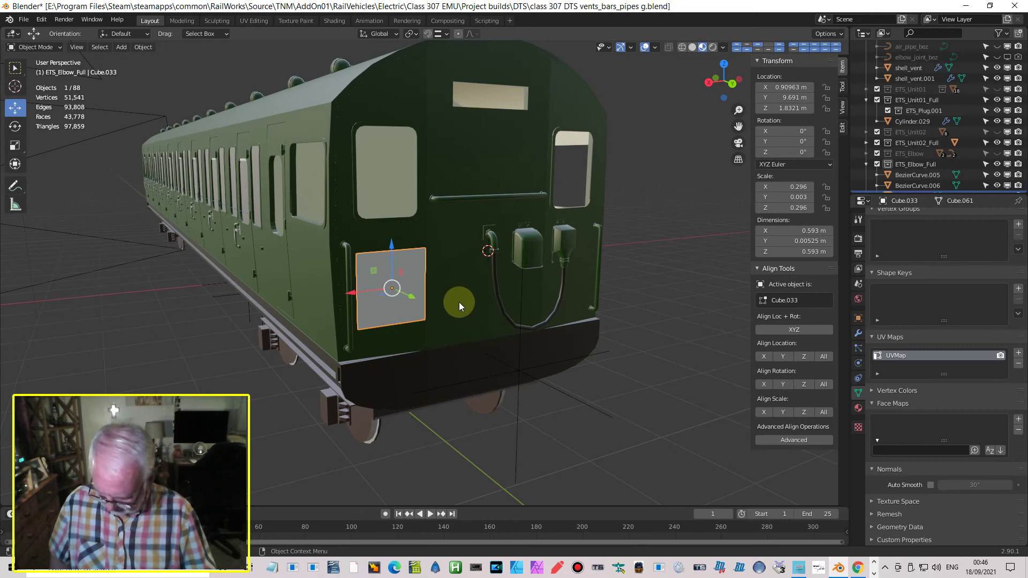
{"action": "key", "text": "s"}
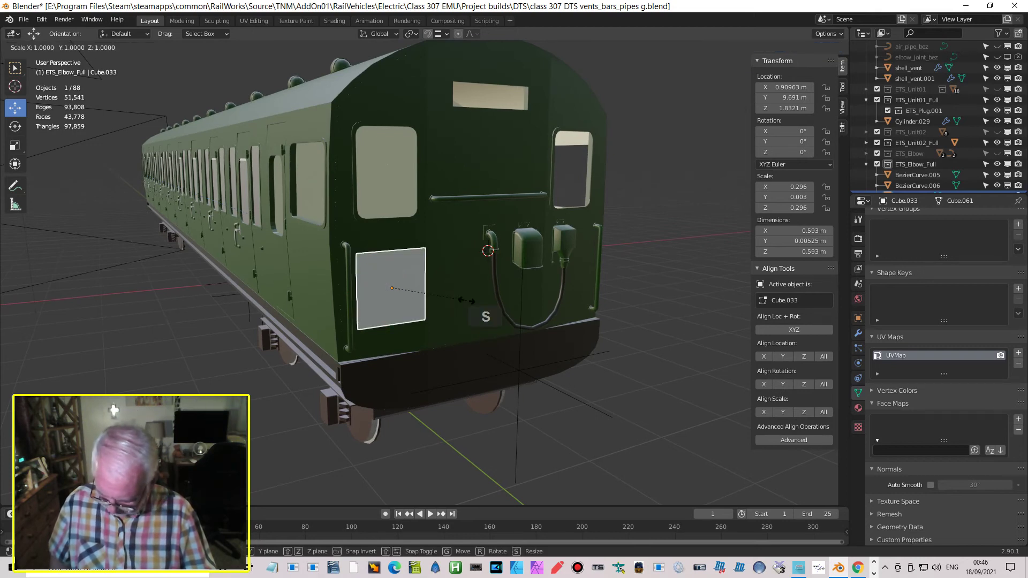
{"action": "key", "text": "z"}
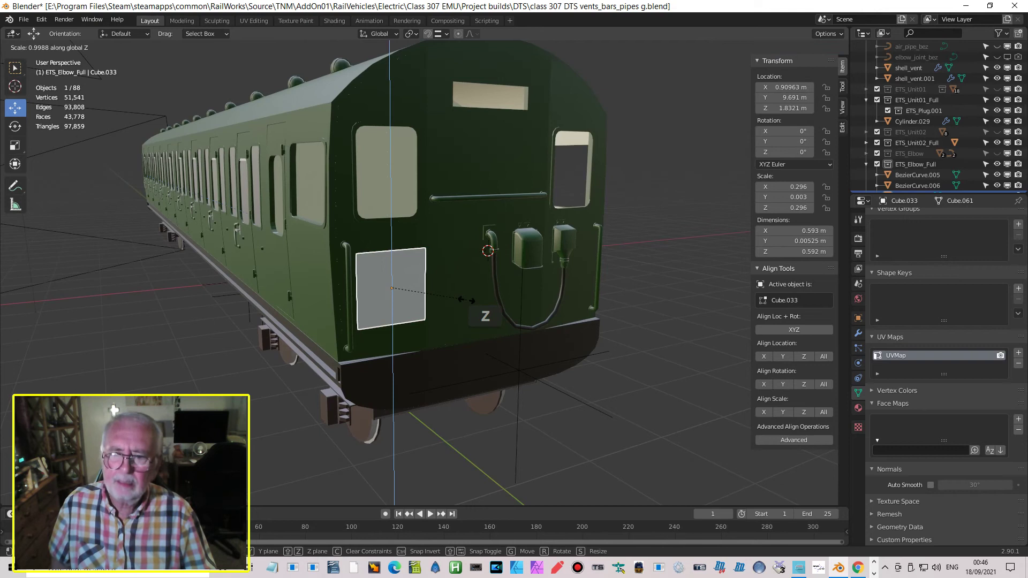
{"action": "left_click", "coordinate": [474, 299]}
{"action": "middle_click_drag", "start_coordinate": [399, 263], "coordinate": [252, 201]}
{"action": "scroll", "coordinate": [412, 303], "scroll_direction": "up", "scroll_amount": 5}
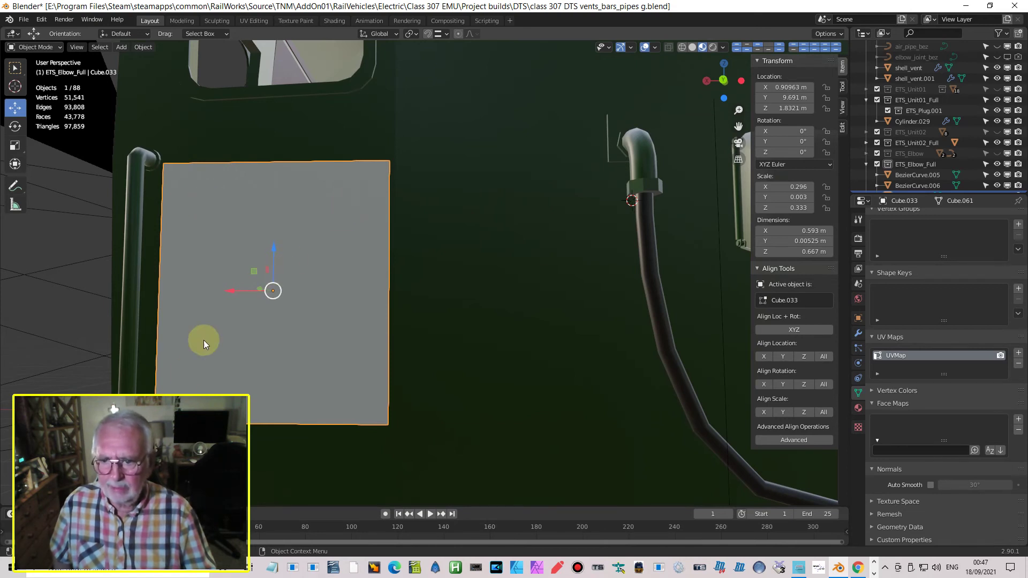
{"action": "middle_click_drag", "start_coordinate": [269, 346], "coordinate": [310, 359]}
{"action": "scroll", "coordinate": [310, 359], "scroll_direction": "down", "scroll_amount": 2}
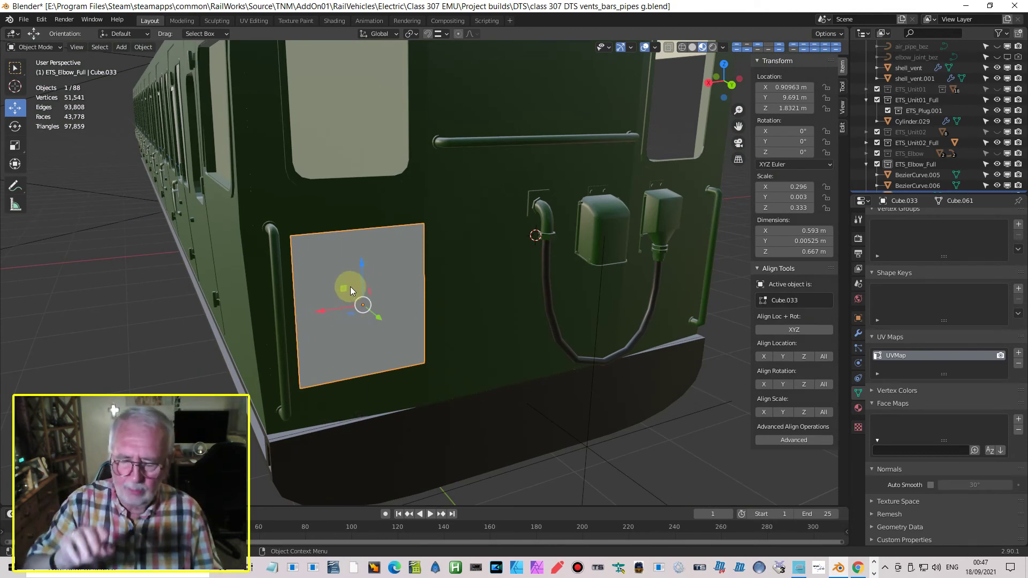
{"action": "scroll", "coordinate": [343, 285], "scroll_direction": "down", "scroll_amount": 2}
{"action": "scroll", "coordinate": [343, 284], "scroll_direction": "up", "scroll_amount": 4}
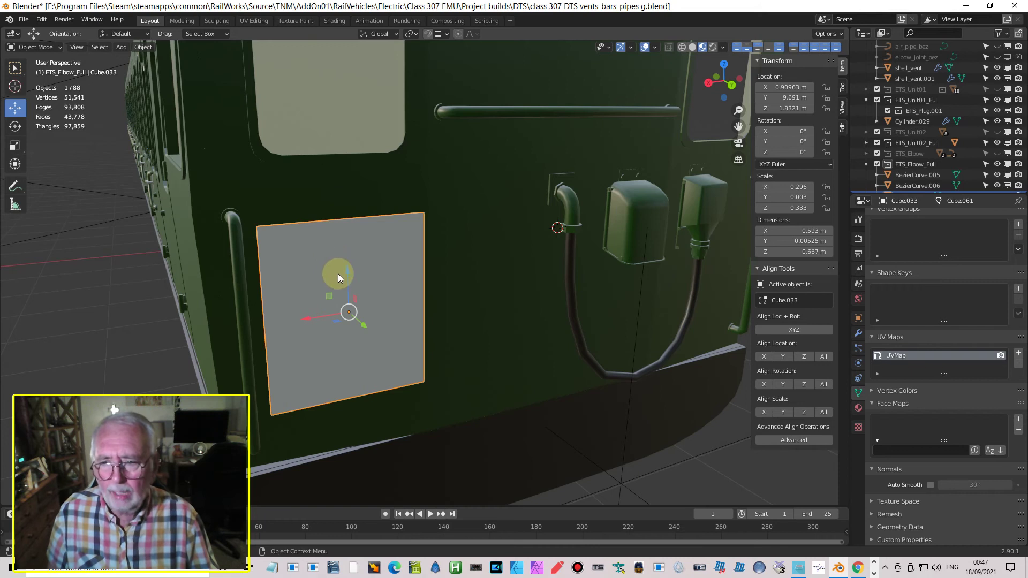
Step: In back view, add a UV sphere mesh and set it to 16 segments
{"action": "key", "text": "ctrl+KP_1"}
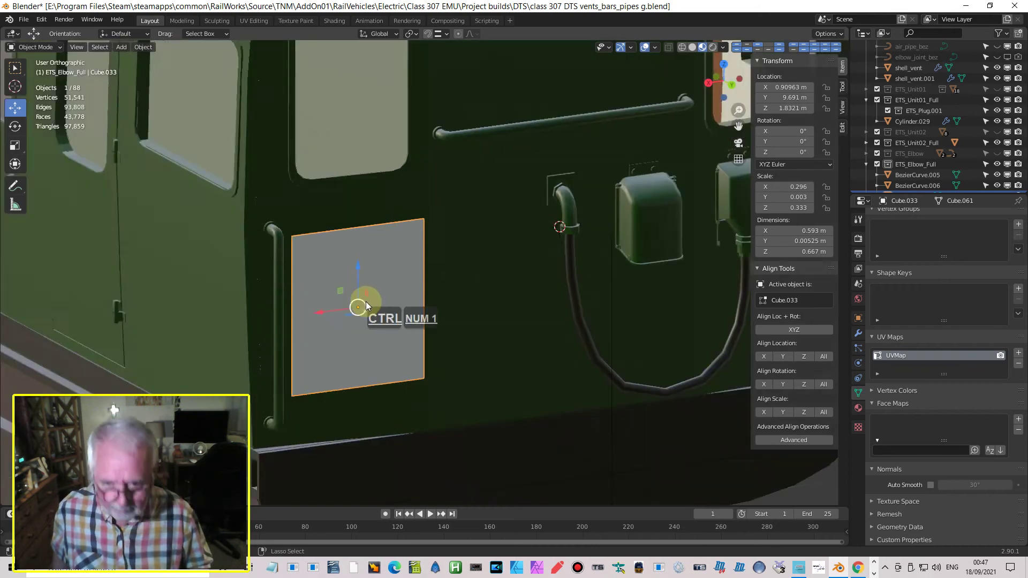
{"action": "left_click", "coordinate": [123, 47]}
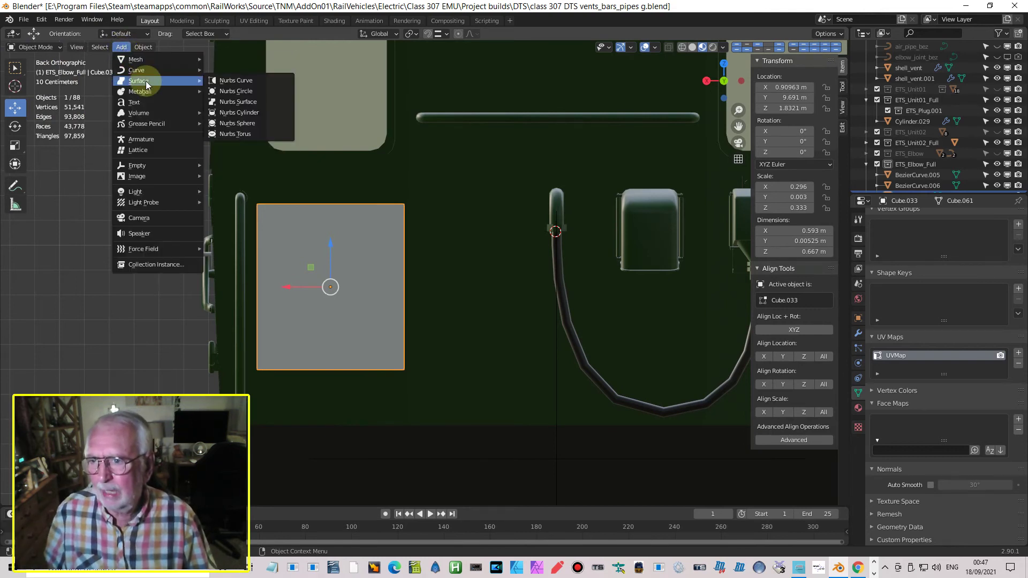
{"action": "mouse_move", "coordinate": [138, 60]}
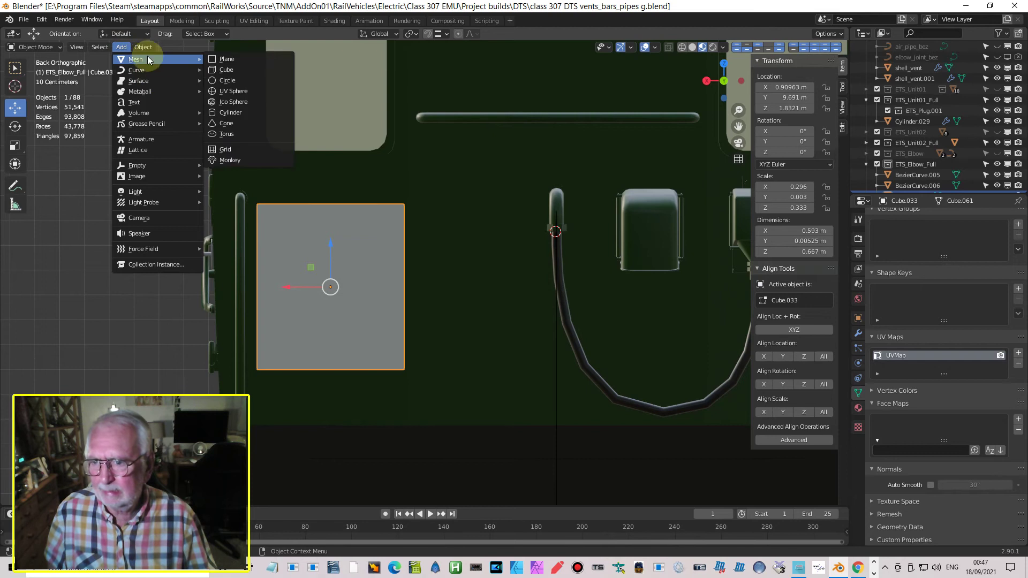
{"action": "left_click", "coordinate": [233, 91]}
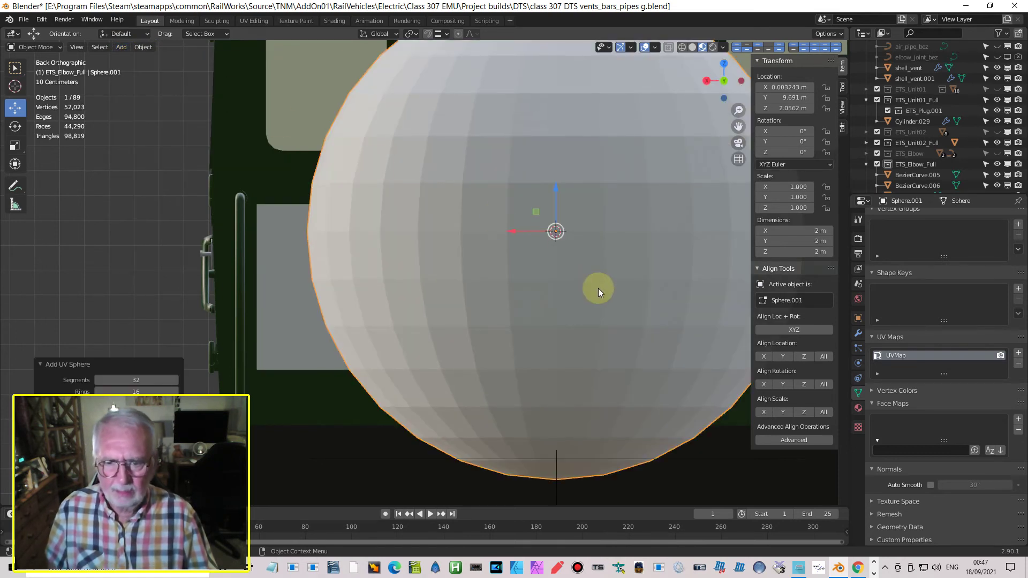
{"action": "left_click", "coordinate": [136, 379]}
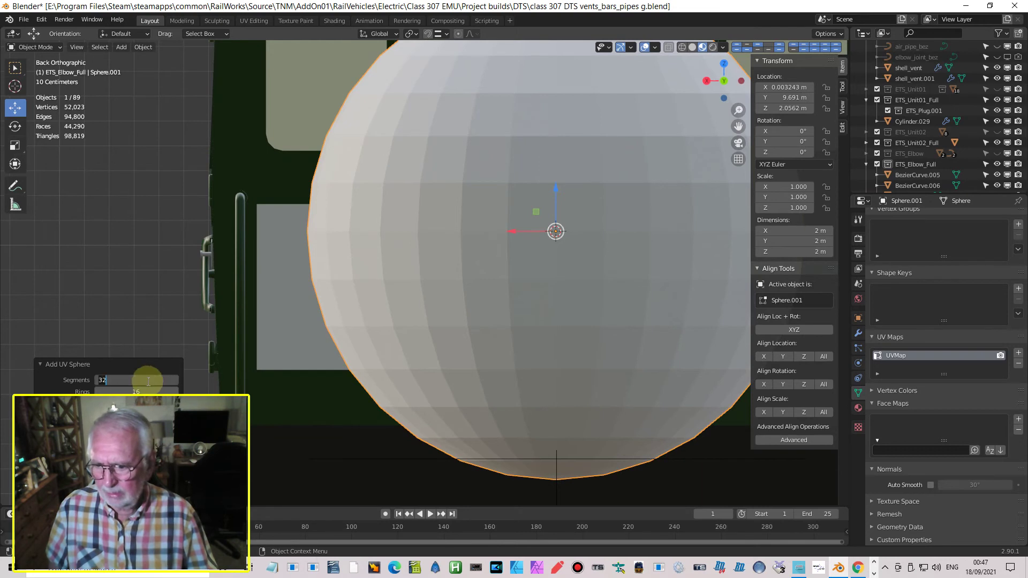
{"action": "type", "text": "1"}
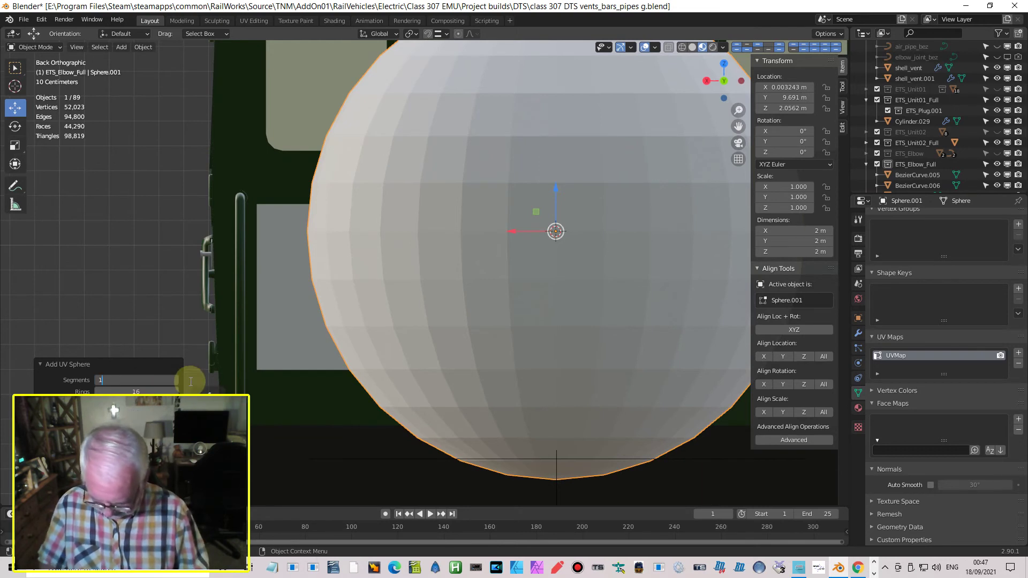
{"action": "type", "text": "6"}
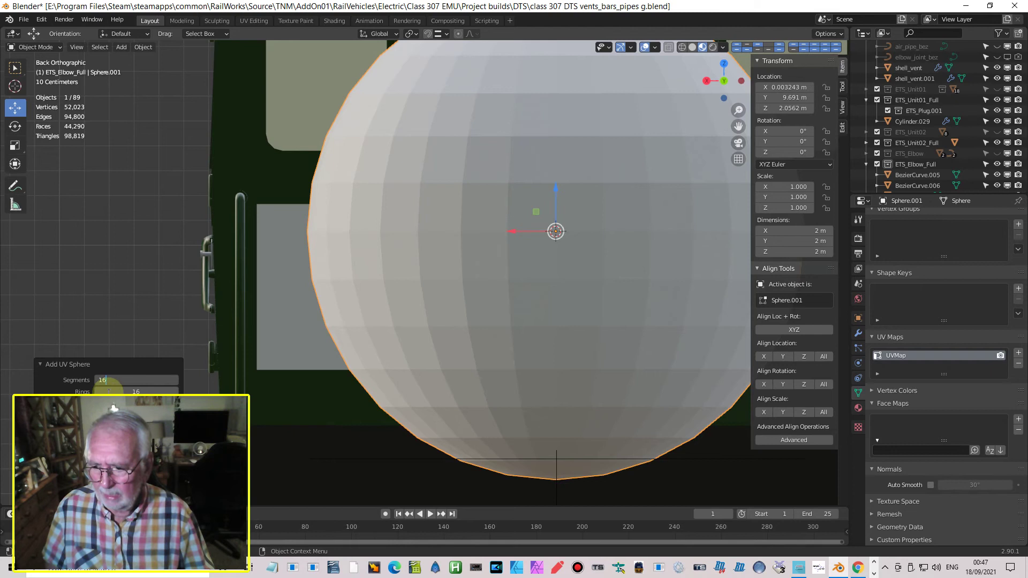
{"action": "key", "text": "Return"}
Step: Set the new sphere's ring count to 8
{"action": "left_click_drag", "start_coordinate": [136, 392], "coordinate": [102, 391]}
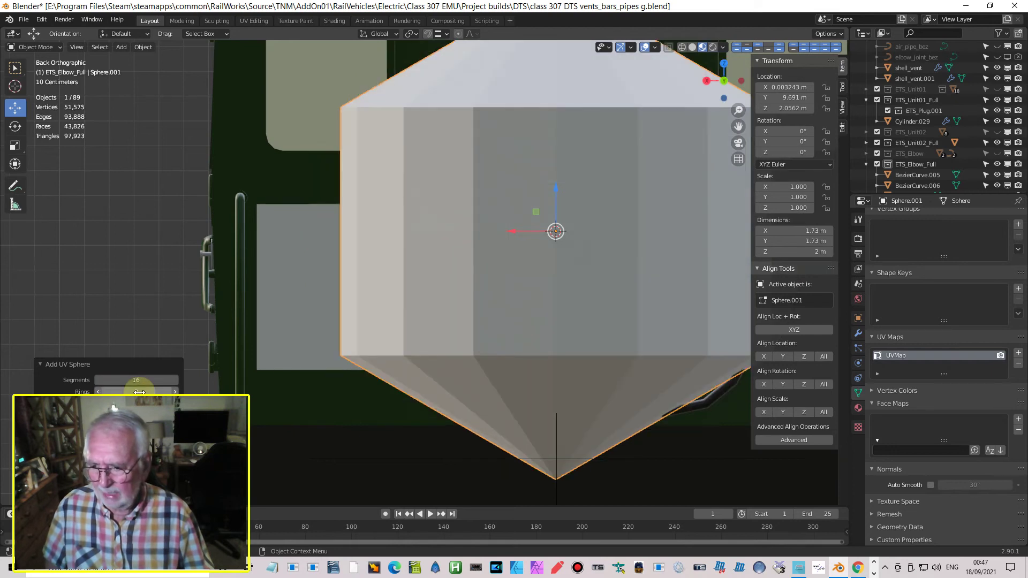
{"action": "left_click", "coordinate": [175, 392]}
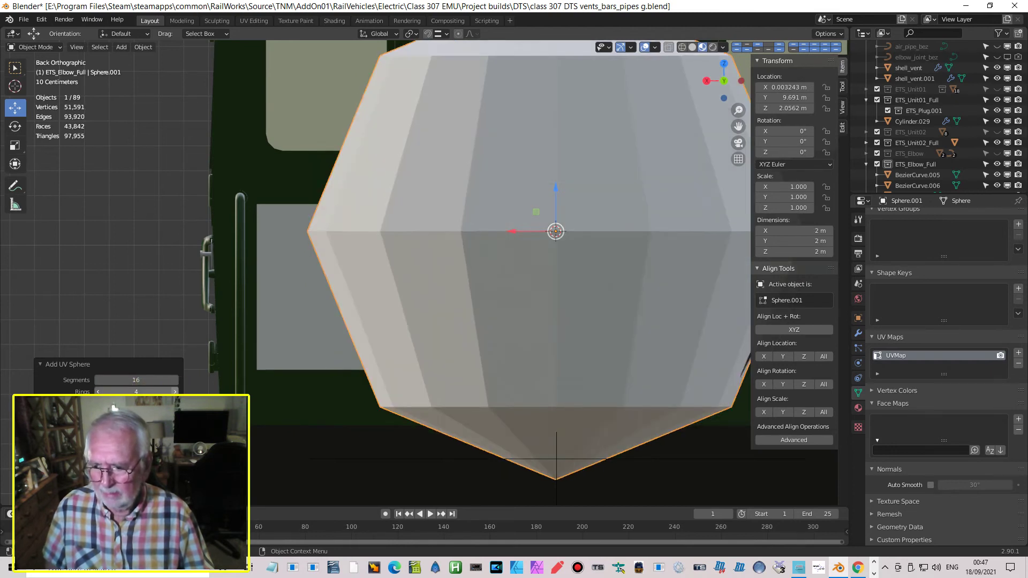
{"action": "left_click", "coordinate": [176, 392]}
{"action": "left_click", "coordinate": [176, 392]}
{"action": "left_click", "coordinate": [175, 391]}
{"action": "left_click", "coordinate": [176, 392]}
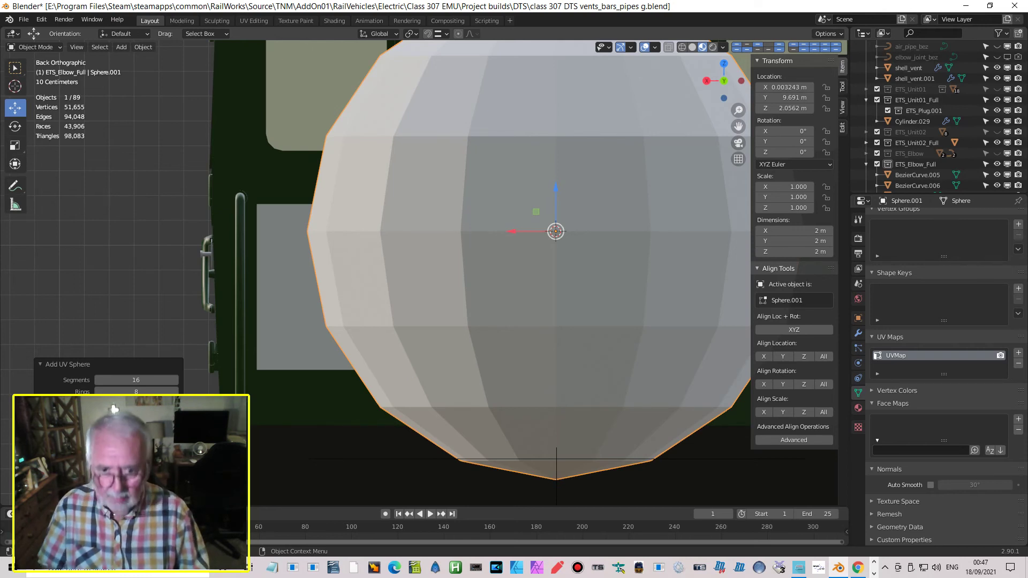
Step: Rotate the sphere 90° about X and shrink it uniformly to about 0.432 m across
{"action": "key", "text": "Return"}
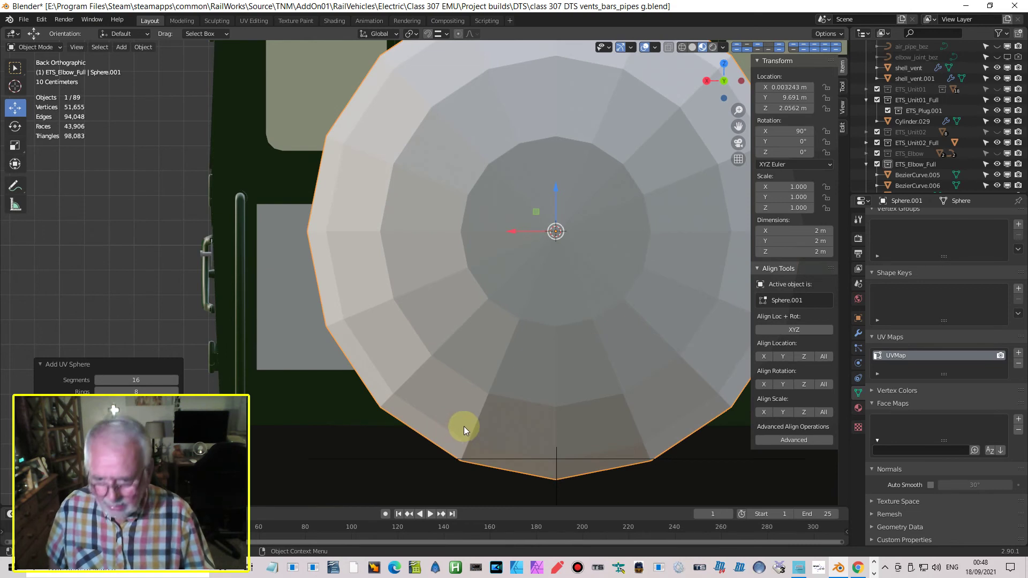
{"action": "key", "text": "s"}
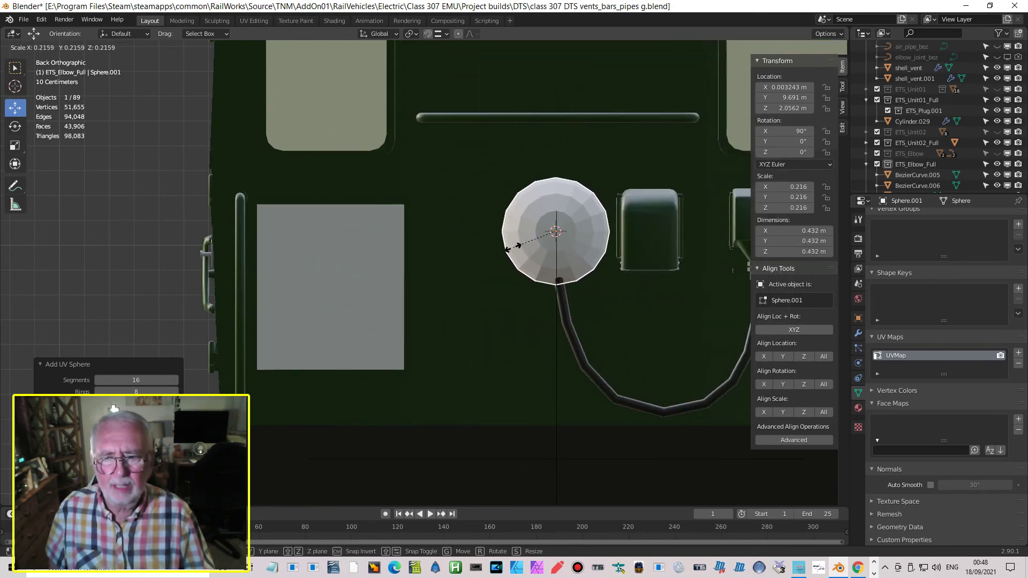
{"action": "left_click", "coordinate": [386, 227]}
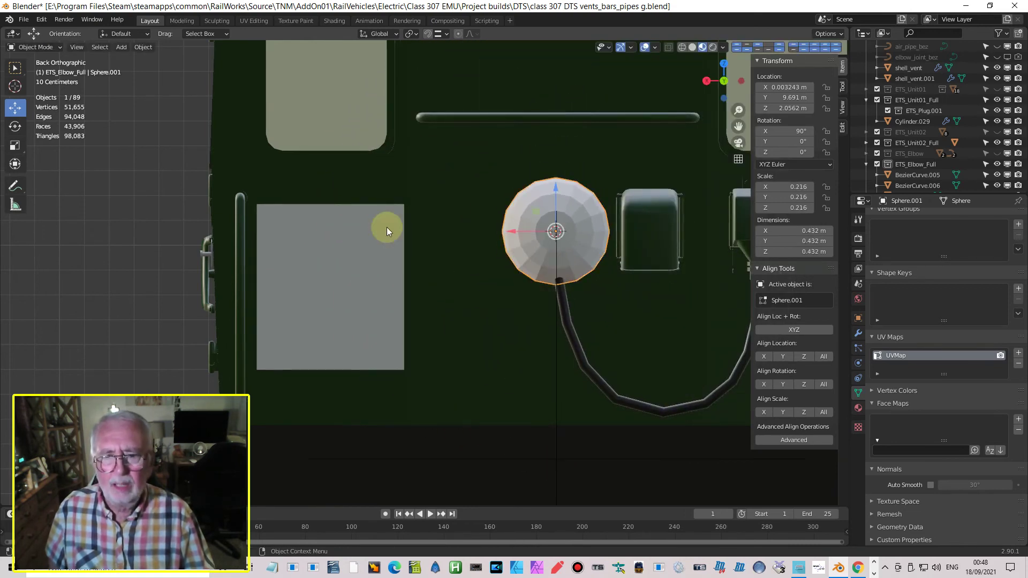
Step: Snap the 3D cursor to the centre of the thin plate
{"action": "left_click", "coordinate": [137, 46]}
{"action": "mouse_move", "coordinate": [162, 69]}
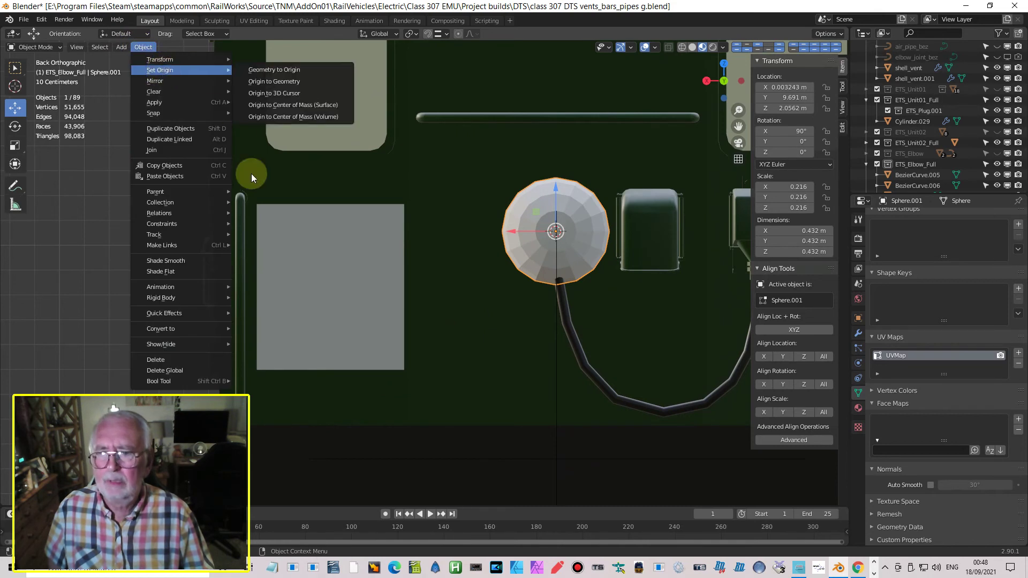
{"action": "left_click", "coordinate": [350, 316]}
{"action": "left_click", "coordinate": [142, 48]}
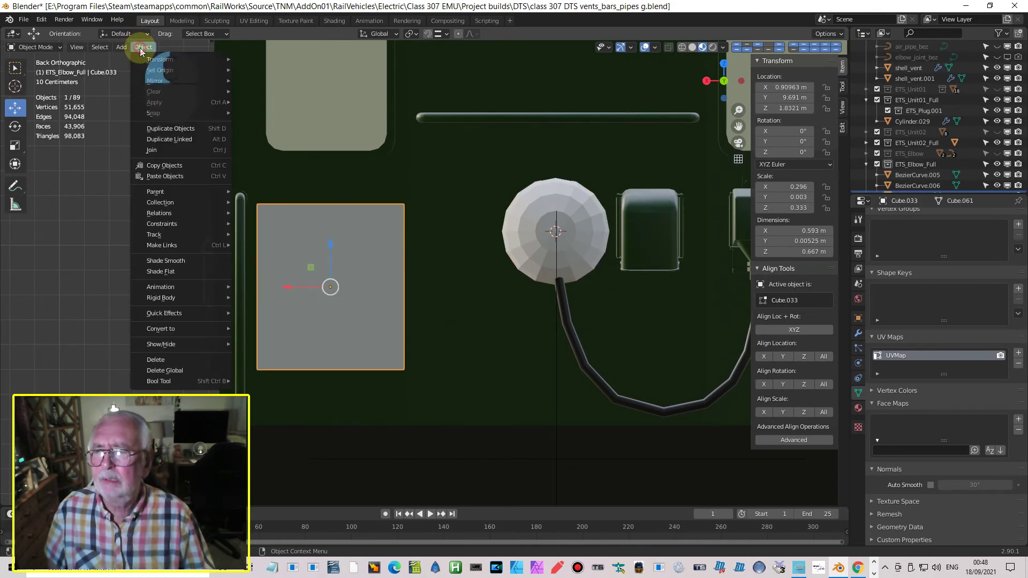
{"action": "mouse_move", "coordinate": [166, 114]}
{"action": "left_click", "coordinate": [273, 160]}
Step: Snap the sphere to the 3D cursor at the plate's centre
{"action": "left_click", "coordinate": [530, 259]}
{"action": "left_click", "coordinate": [143, 47]}
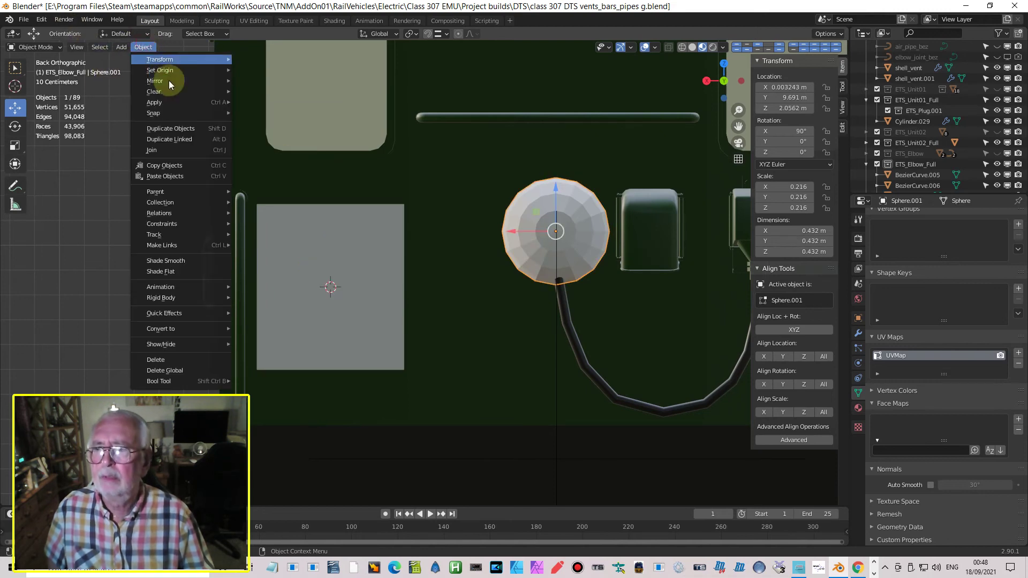
{"action": "mouse_move", "coordinate": [162, 114]}
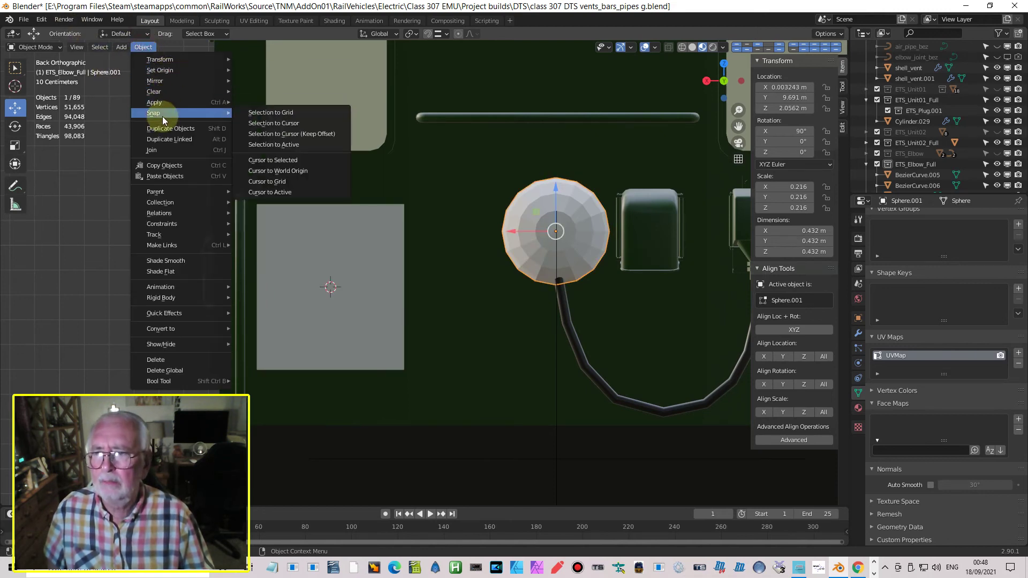
{"action": "left_click", "coordinate": [283, 124]}
Step: Shrink the sphere to about 0.125 m across and move it out from the plate along Y to about 9.798 m
{"action": "key", "text": "s"}
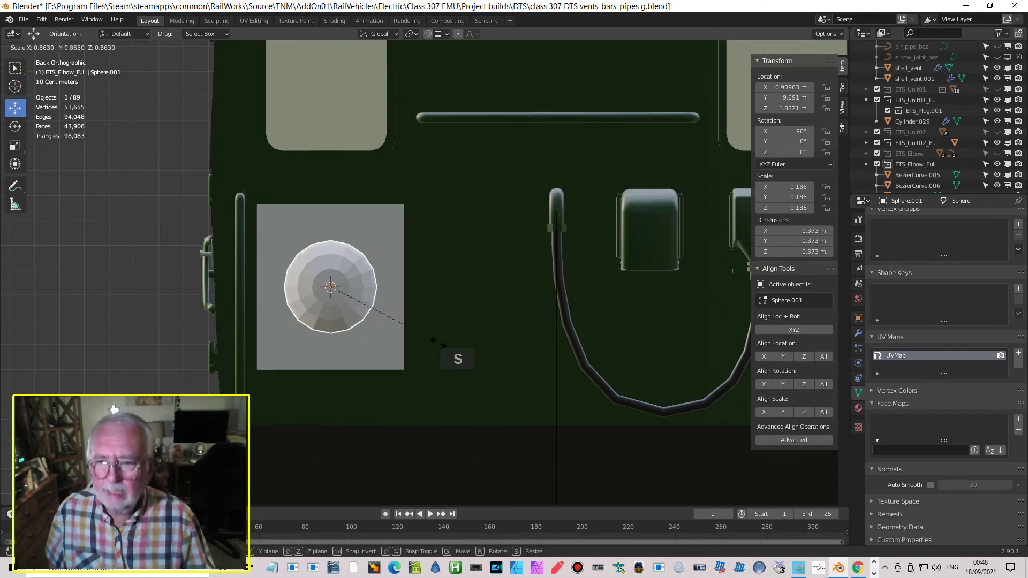
{"action": "left_click", "coordinate": [367, 301]}
{"action": "middle_click_drag", "start_coordinate": [365, 302], "coordinate": [384, 389]}
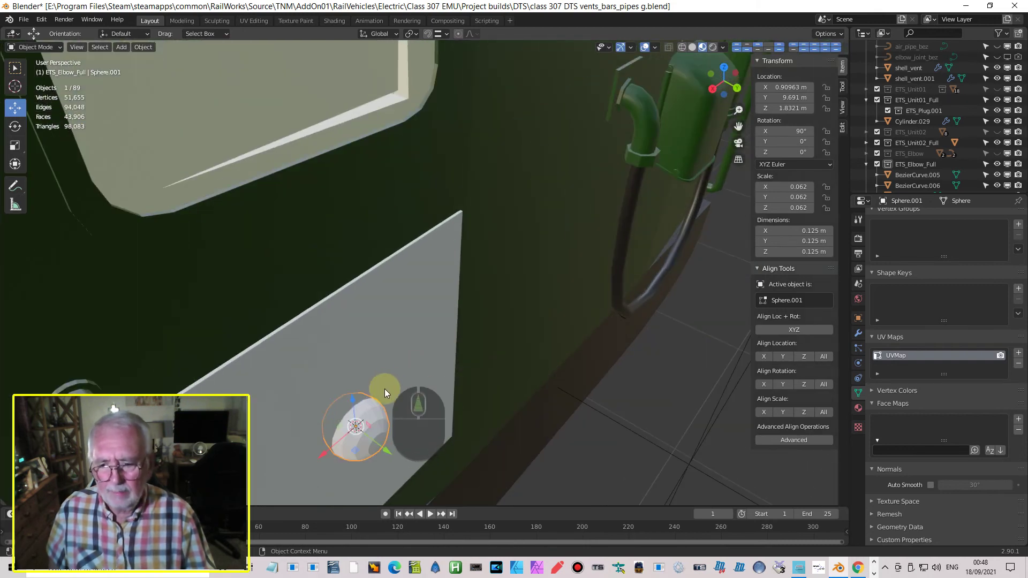
{"action": "left_click_drag", "start_coordinate": [387, 449], "coordinate": [412, 483]}
Step: In the sphere's mesh, delete all vertices of the half facing the plate, leaving an outward-facing dome
{"action": "key", "text": "Tab"}
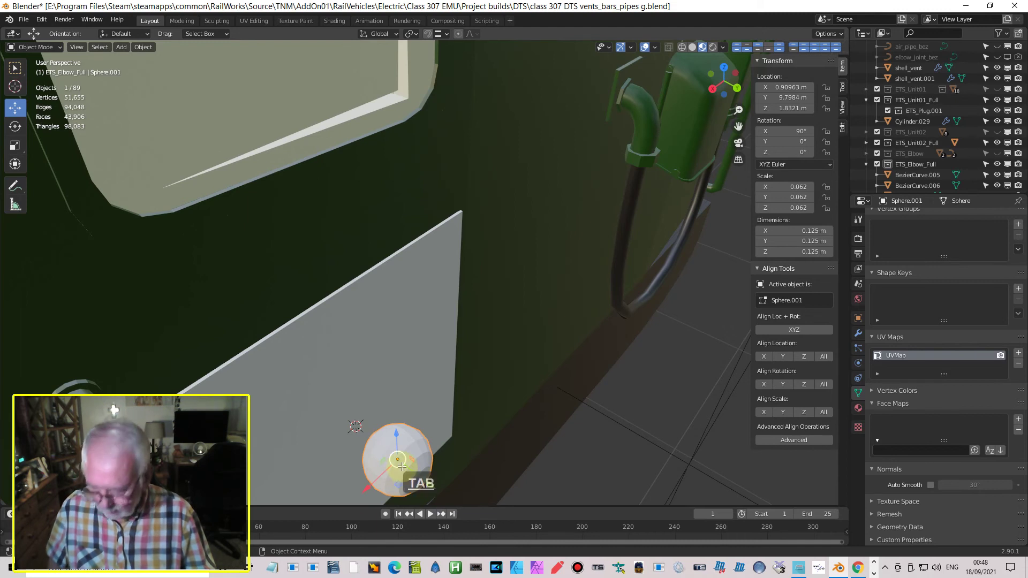
{"action": "middle_click_drag", "start_coordinate": [402, 470], "coordinate": [375, 495]}
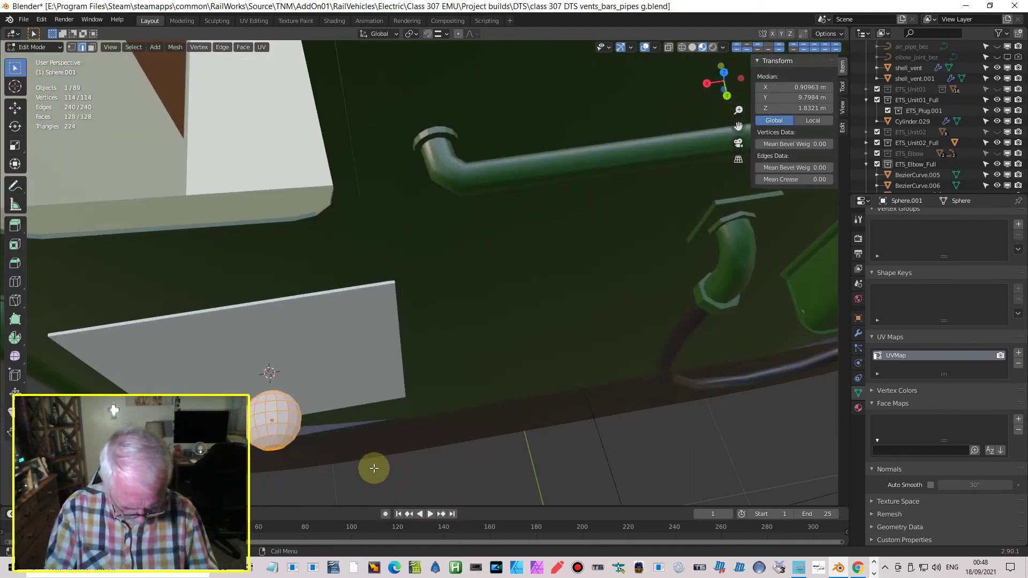
{"action": "key", "text": "KP_7"}
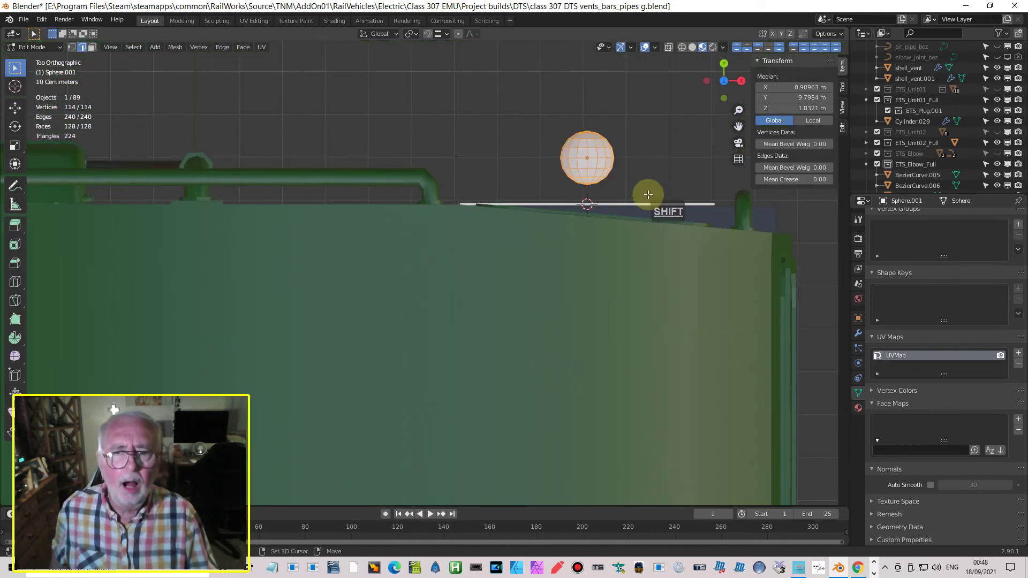
{"action": "scroll", "coordinate": [650, 195], "scroll_direction": "up", "scroll_amount": 3}
{"action": "scroll", "coordinate": [539, 246], "scroll_direction": "down", "scroll_amount": 2, "text": "shift"}
{"action": "scroll", "coordinate": [538, 246], "scroll_direction": "up", "scroll_amount": 4, "text": "shift"}
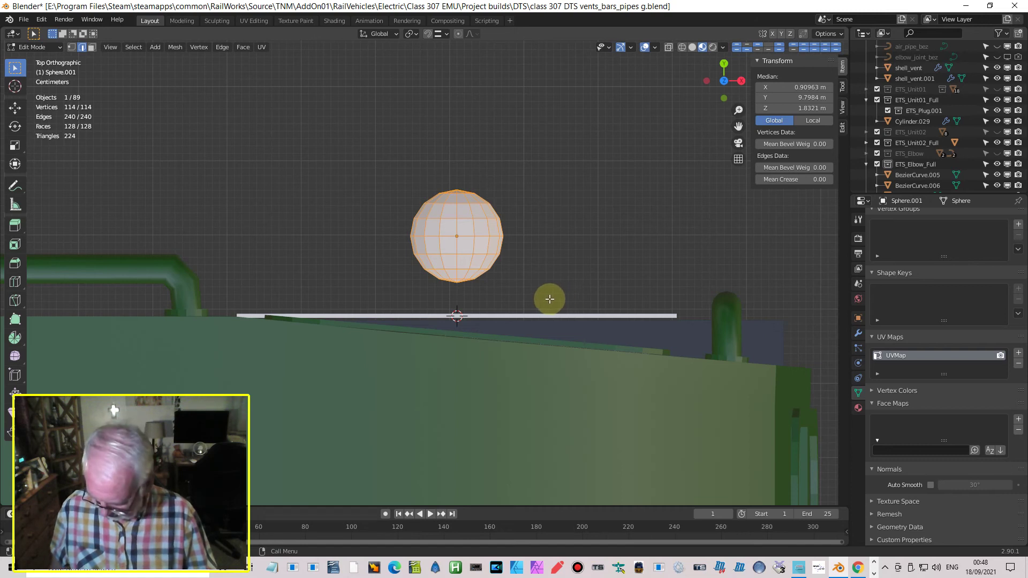
{"action": "key", "text": "alt+a"}
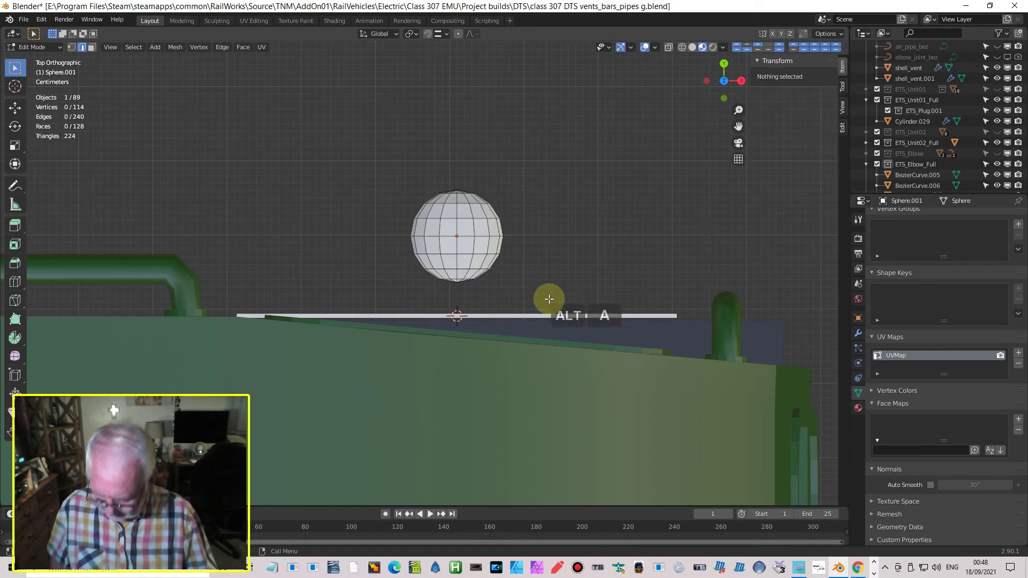
{"action": "key", "text": "b"}
{"action": "left_click_drag", "start_coordinate": [567, 298], "coordinate": [385, 241]}
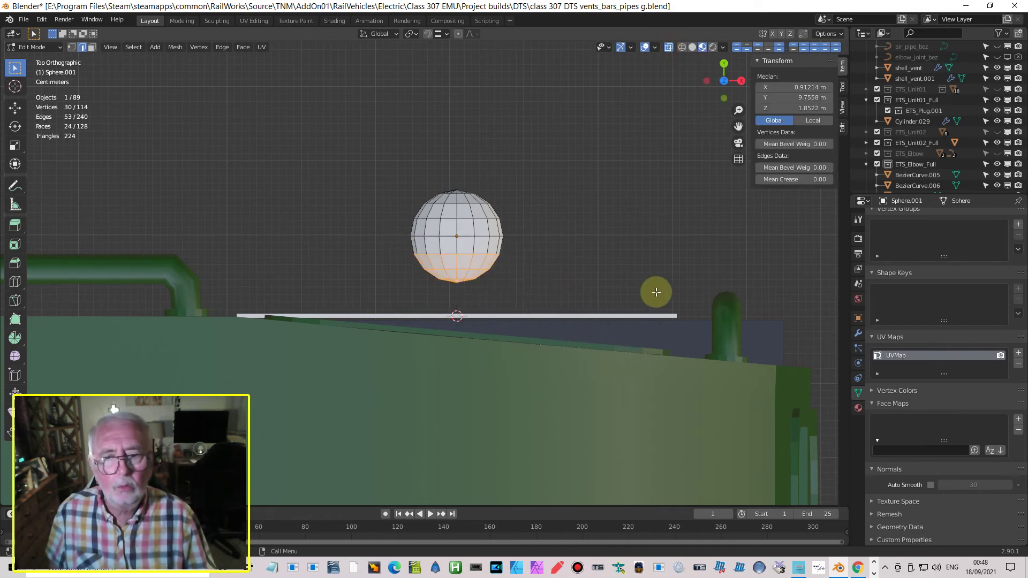
{"action": "left_click_drag", "start_coordinate": [564, 309], "coordinate": [363, 241]}
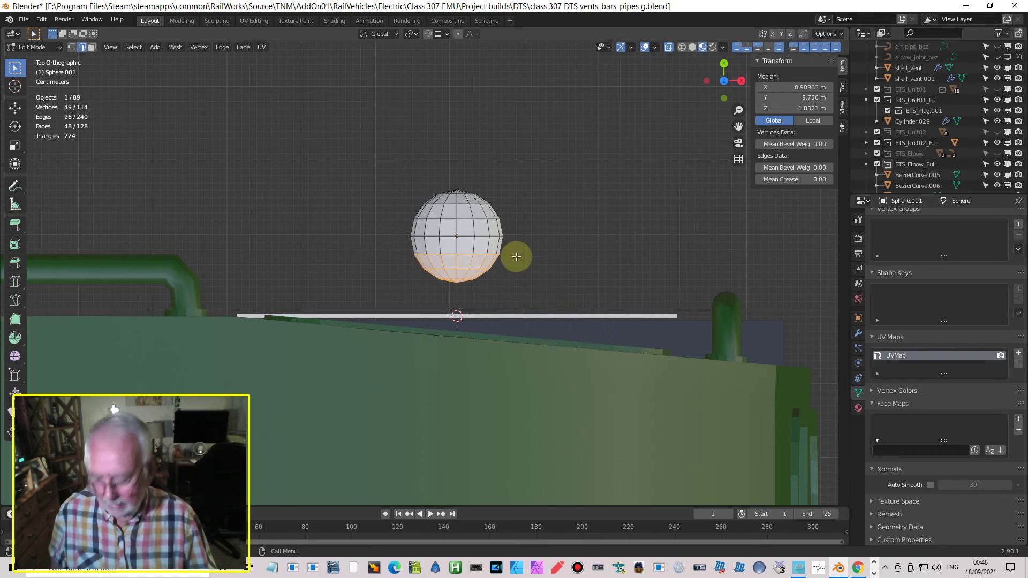
{"action": "key", "text": "x"}
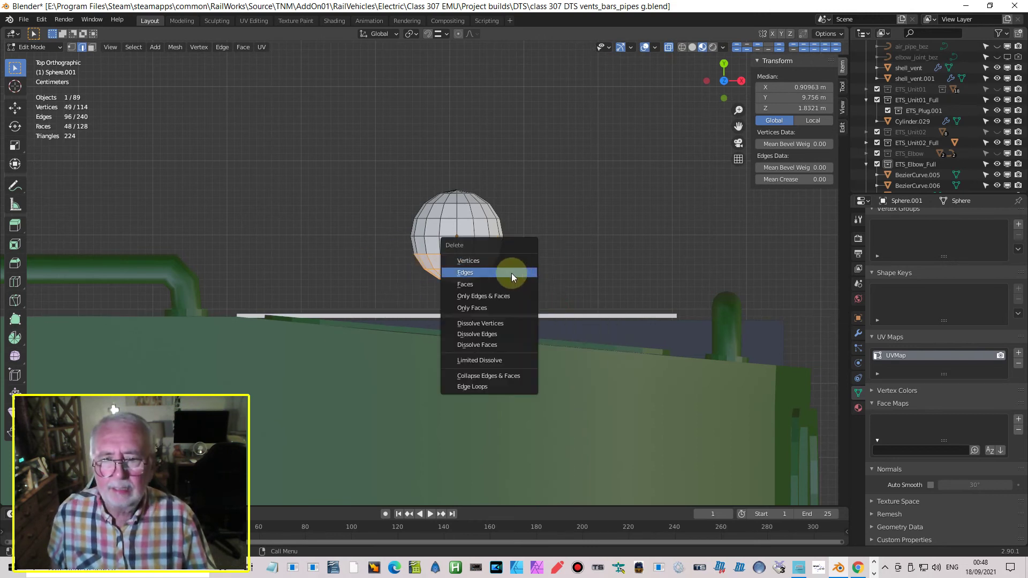
{"action": "left_click", "coordinate": [500, 260]}
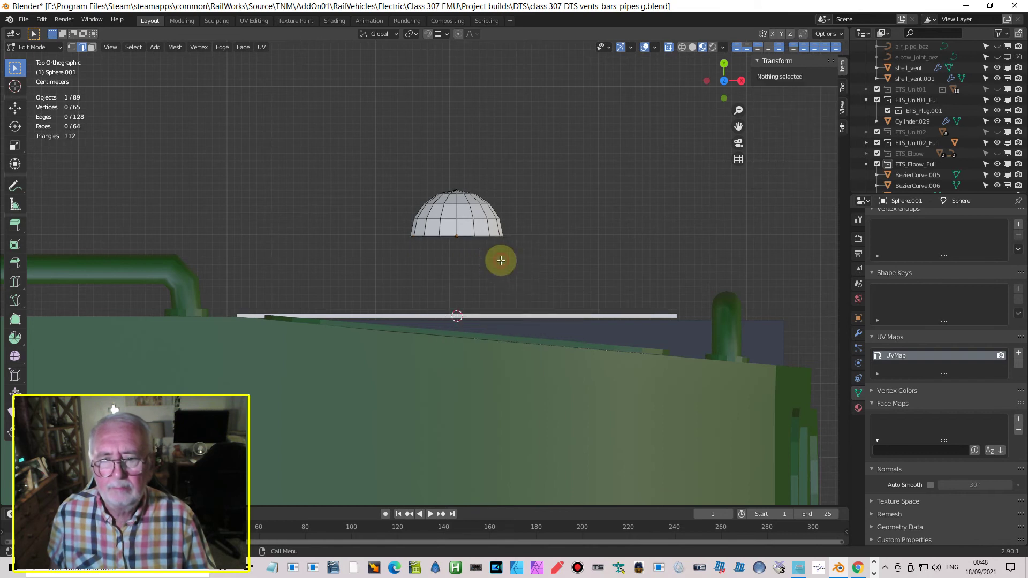
Step: Extrude the dome's open edge loop and scale it outward by about 1.2 to form a flat rim around the base
{"action": "middle_click_drag", "start_coordinate": [548, 269], "coordinate": [459, 293]}
{"action": "middle_click_drag", "start_coordinate": [459, 336], "coordinate": [443, 256], "text": "shift"}
{"action": "scroll", "coordinate": [443, 256], "scroll_direction": "up", "scroll_amount": 2}
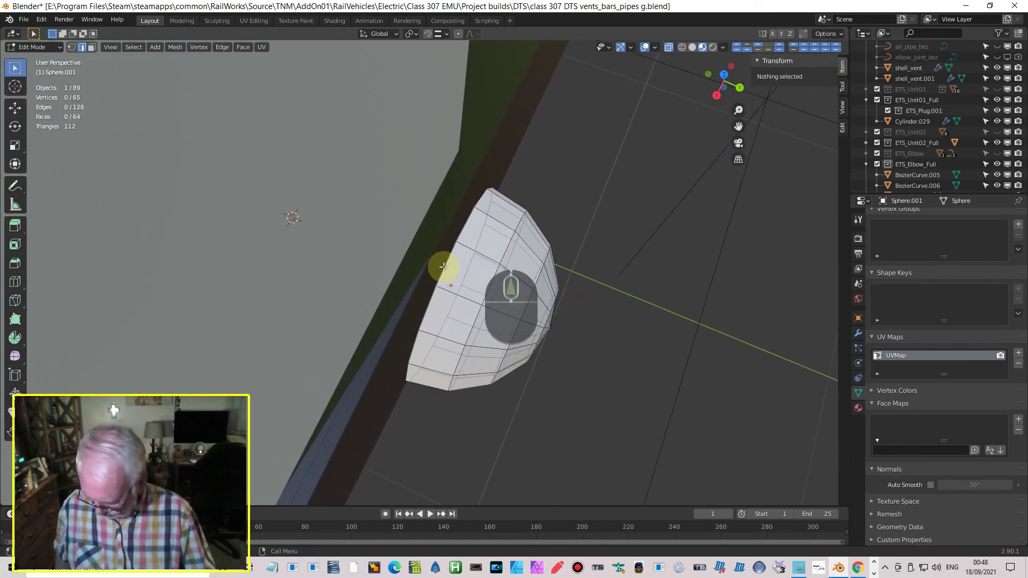
{"action": "left_click", "coordinate": [446, 266], "text": "alt"}
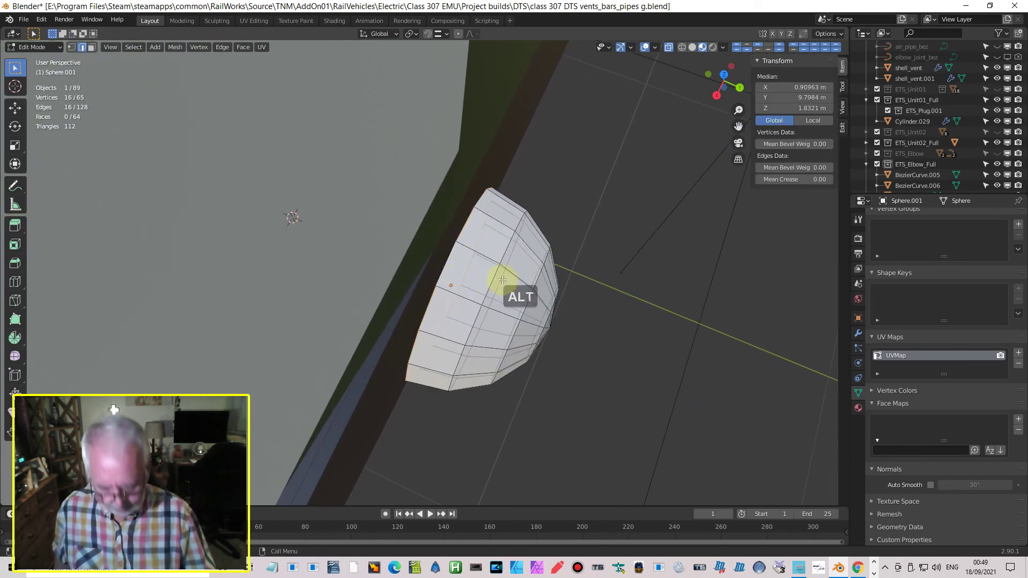
{"action": "key", "text": "ctrl+KP_1"}
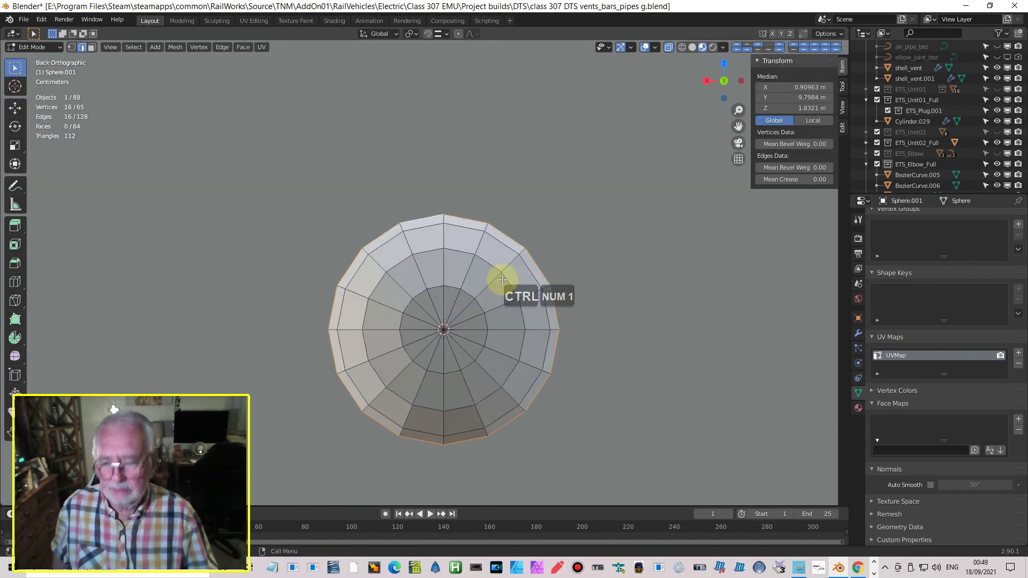
{"action": "key", "text": "Return"}
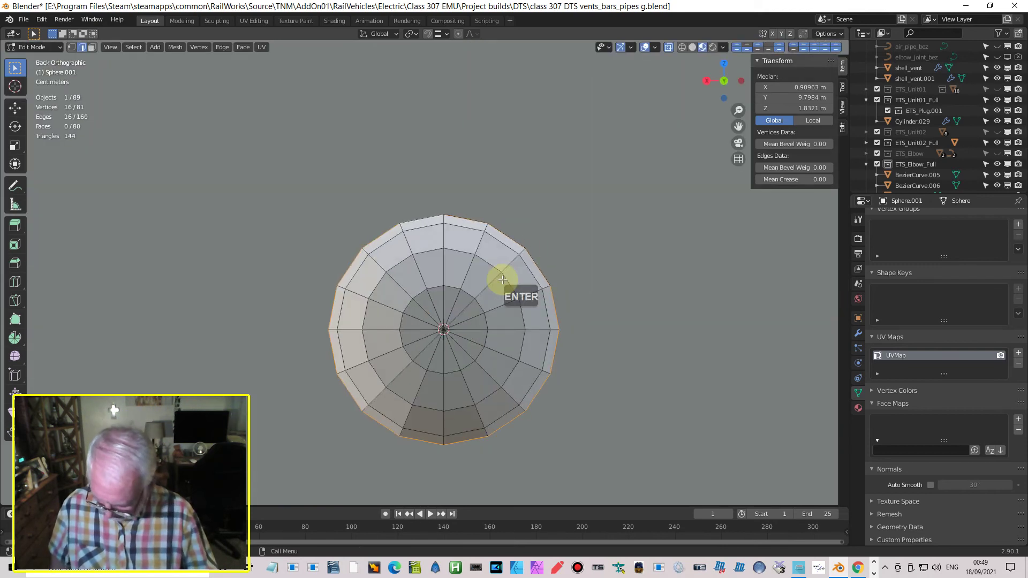
{"action": "key", "text": "s"}
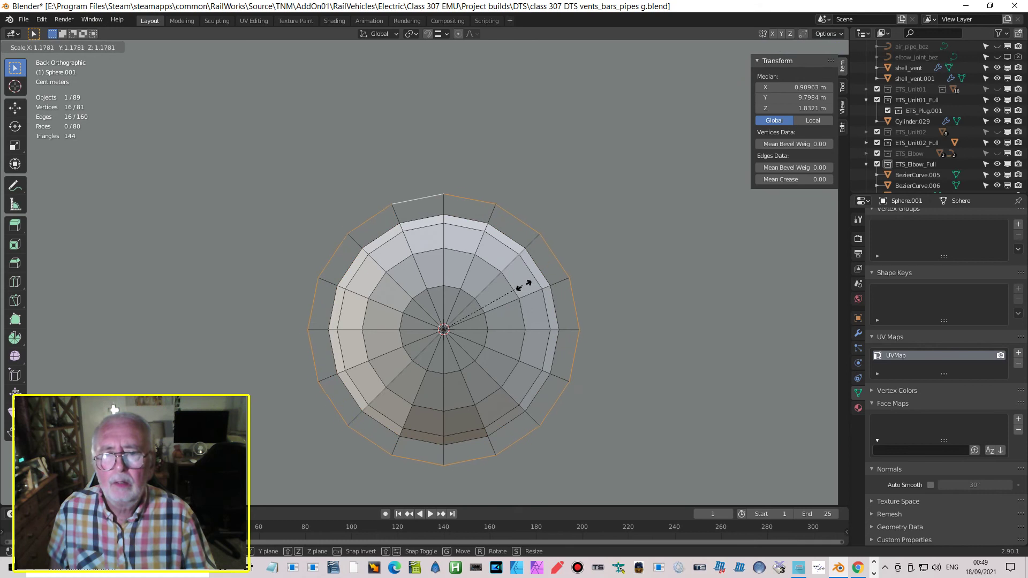
{"action": "left_click", "coordinate": [529, 289]}
{"action": "middle_click_drag", "start_coordinate": [528, 289], "coordinate": [563, 317]}
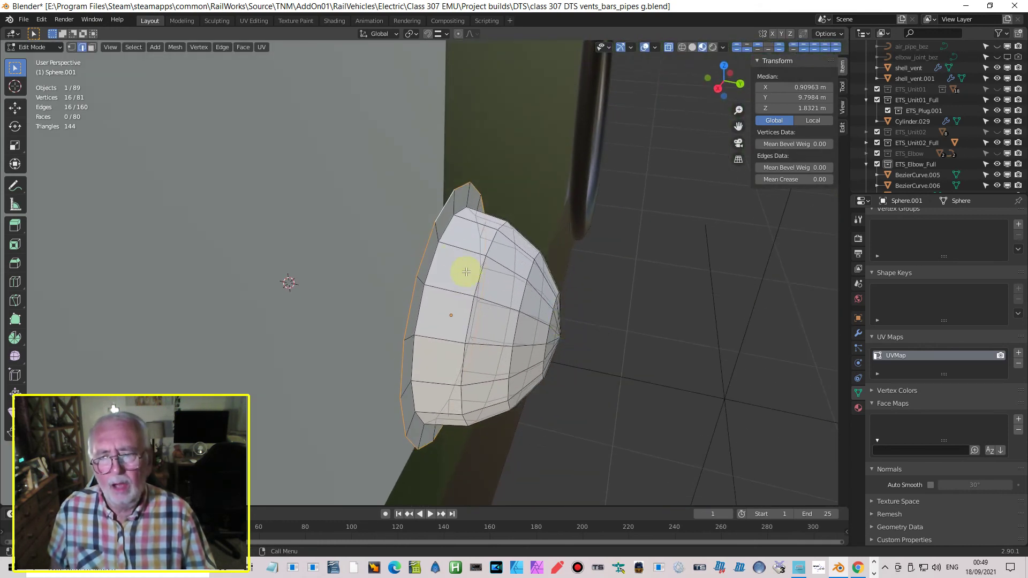
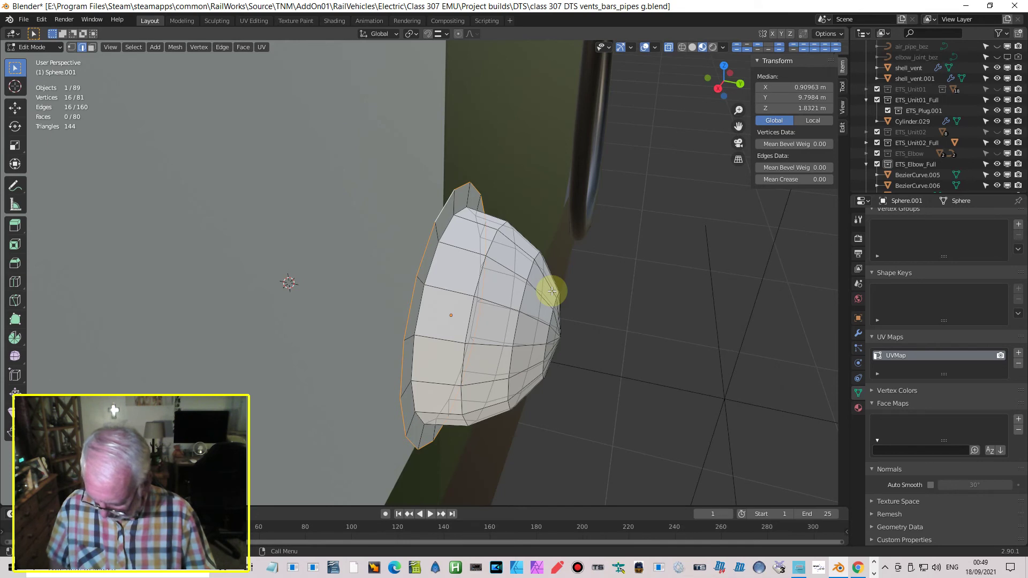
Step: Move the dome's outer rim loop along Y toward the plate to about 9.789 m, and leave mesh editing
{"action": "key", "text": "g"}
{"action": "key", "text": "y"}
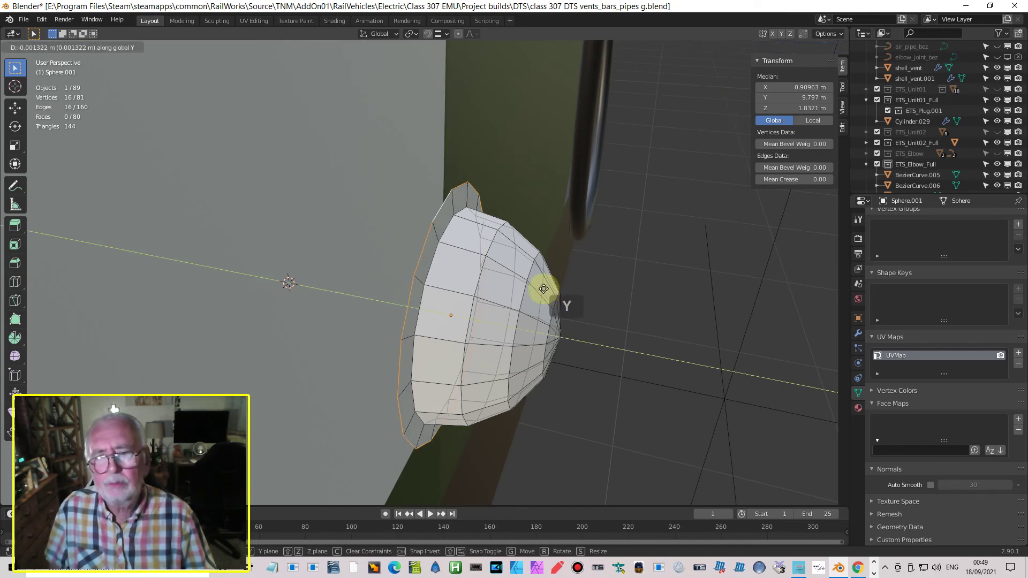
{"action": "left_click", "coordinate": [537, 292]}
{"action": "mouse_move", "coordinate": [537, 291]}
{"action": "middle_mouse_down"}
{"action": "mouse_move", "coordinate": [531, 250]}
{"action": "mouse_move", "coordinate": [475, 158]}
{"action": "mouse_move", "coordinate": [415, 158]}
{"action": "mouse_move", "coordinate": [374, 218]}
{"action": "mouse_move", "coordinate": [466, 280]}
{"action": "mouse_move", "coordinate": [523, 280]}
{"action": "middle_mouse_up"}
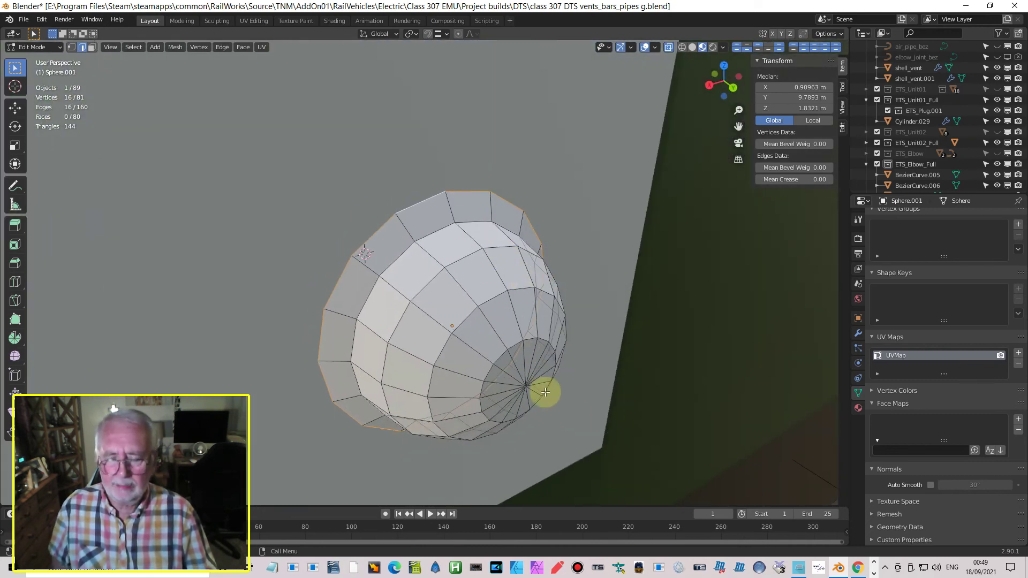
{"action": "key", "text": "Tab"}
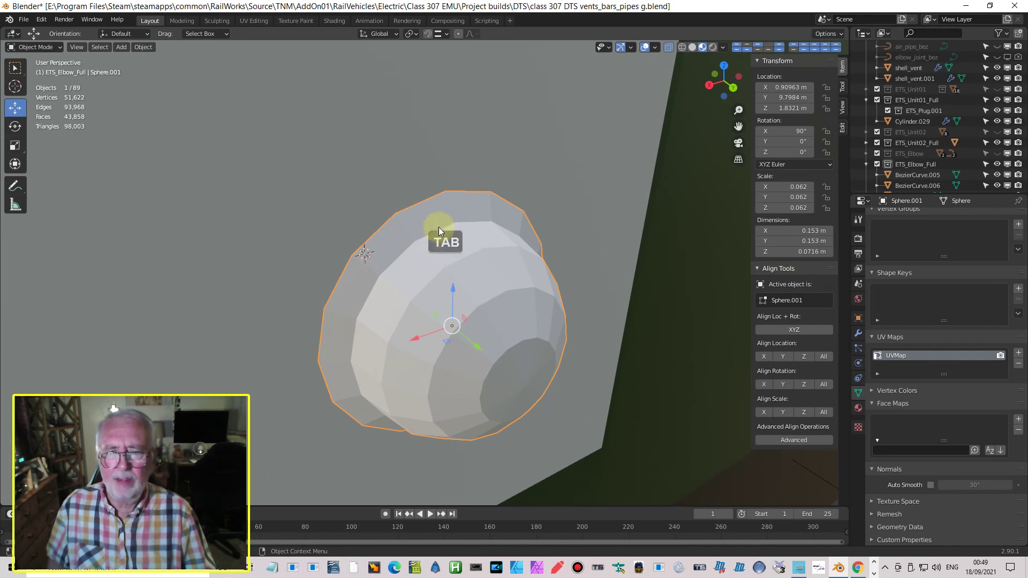
Step: Shade the dome smooth and enable Auto Smooth at 30°
{"action": "left_click", "coordinate": [143, 47]}
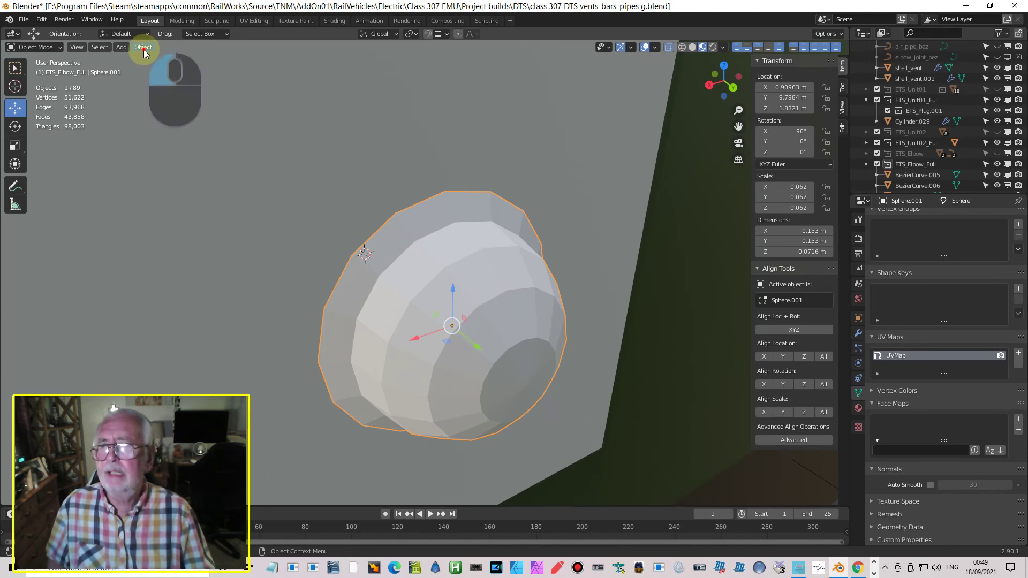
{"action": "left_click", "coordinate": [206, 264]}
{"action": "middle_click_drag", "start_coordinate": [452, 306], "coordinate": [409, 287]}
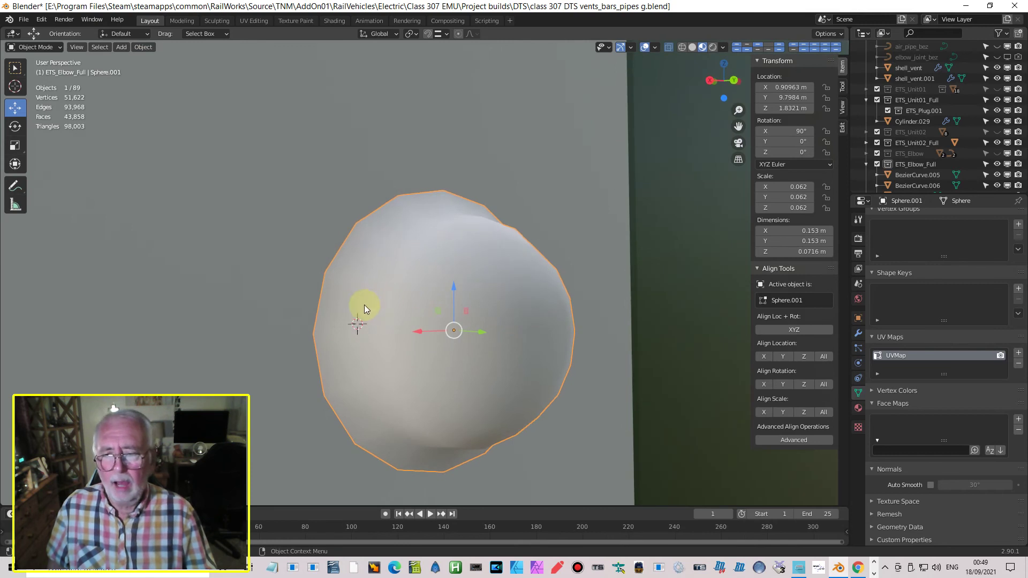
{"action": "left_click", "coordinate": [929, 485]}
{"action": "mouse_move", "coordinate": [551, 323]}
{"action": "middle_mouse_down"}
{"action": "mouse_move", "coordinate": [551, 280]}
{"action": "mouse_move", "coordinate": [519, 266]}
{"action": "mouse_move", "coordinate": [452, 301]}
{"action": "mouse_move", "coordinate": [445, 333]}
{"action": "mouse_move", "coordinate": [421, 348]}
{"action": "mouse_move", "coordinate": [431, 383]}
{"action": "mouse_move", "coordinate": [502, 390]}
{"action": "mouse_move", "coordinate": [439, 314]}
{"action": "middle_mouse_up"}
{"action": "middle_click_drag", "start_coordinate": [514, 515], "coordinate": [572, 516]}
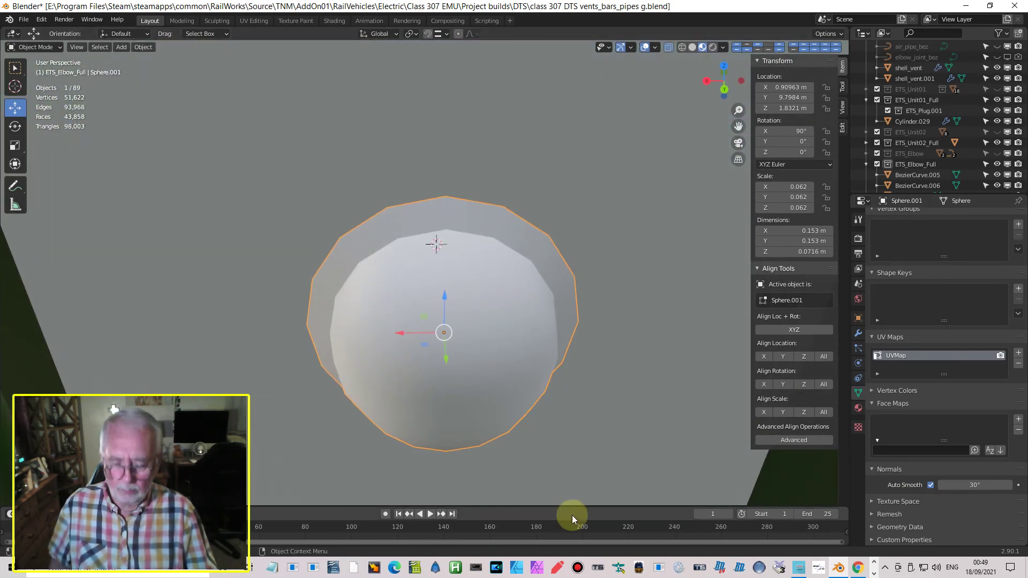
{"action": "middle_click_drag", "start_coordinate": [659, 532], "coordinate": [592, 502]}
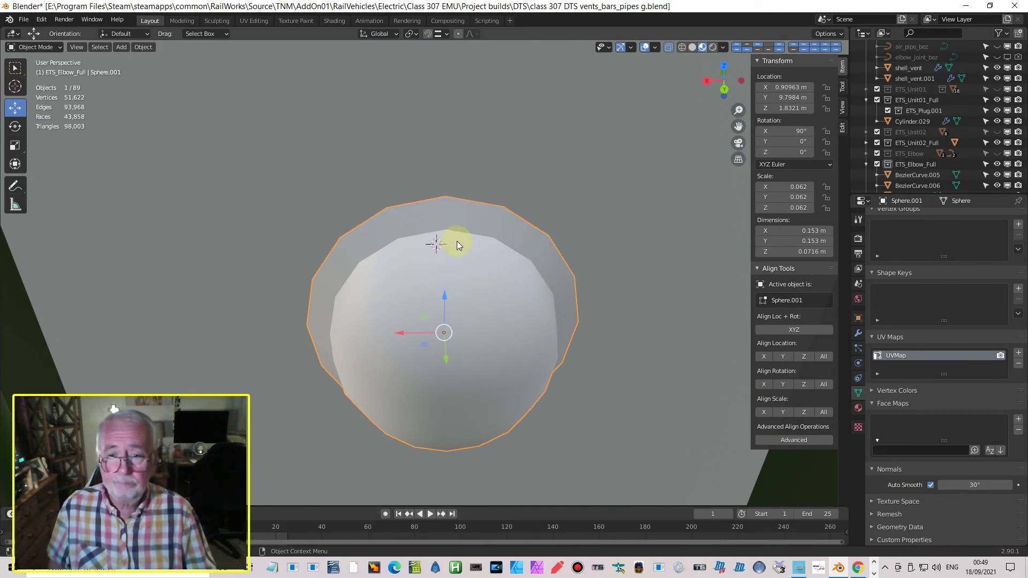
Step: Move the dome along Y to about 9.702 m so its rim sits against the plate
{"action": "middle_click_drag", "start_coordinate": [461, 362], "coordinate": [516, 346]}
{"action": "left_click_drag", "start_coordinate": [492, 315], "coordinate": [324, 344]}
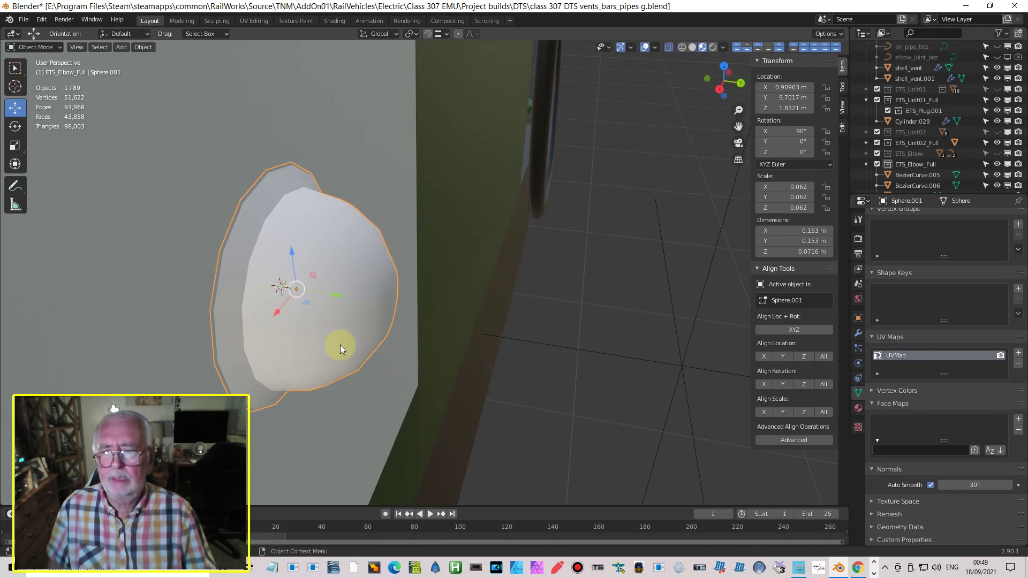
{"action": "scroll", "coordinate": [407, 291], "scroll_direction": "down", "scroll_amount": 6}
{"action": "mouse_move", "coordinate": [455, 345]}
{"action": "middle_mouse_down"}
{"action": "mouse_move", "coordinate": [348, 418]}
{"action": "mouse_move", "coordinate": [394, 404]}
{"action": "mouse_move", "coordinate": [445, 355]}
{"action": "middle_mouse_up"}
{"action": "scroll", "coordinate": [447, 316], "scroll_direction": "up", "scroll_amount": 3}
{"action": "scroll", "coordinate": [447, 319], "scroll_direction": "up", "scroll_amount": 3}
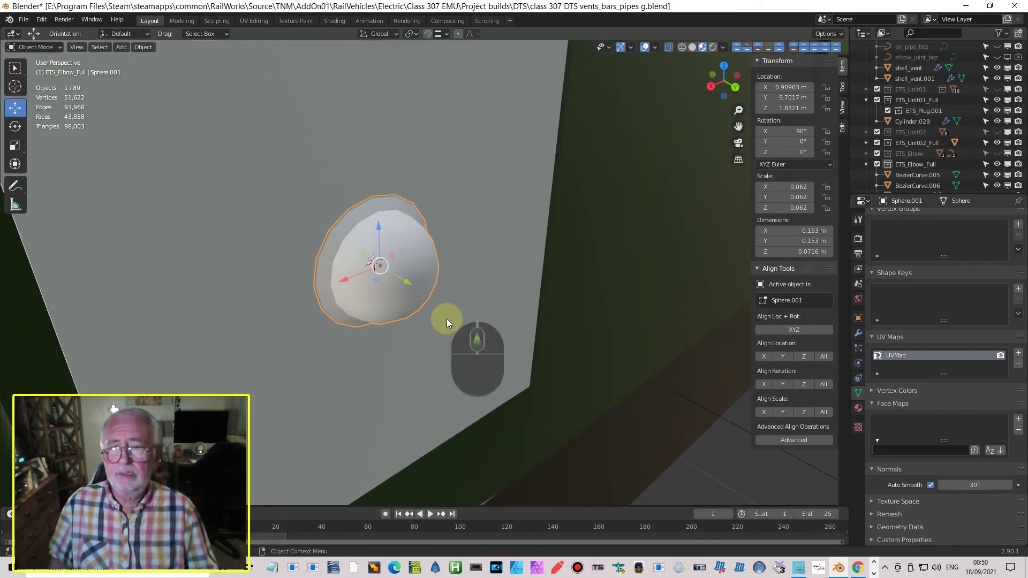
{"action": "key", "text": "ctrl+KP_1"}
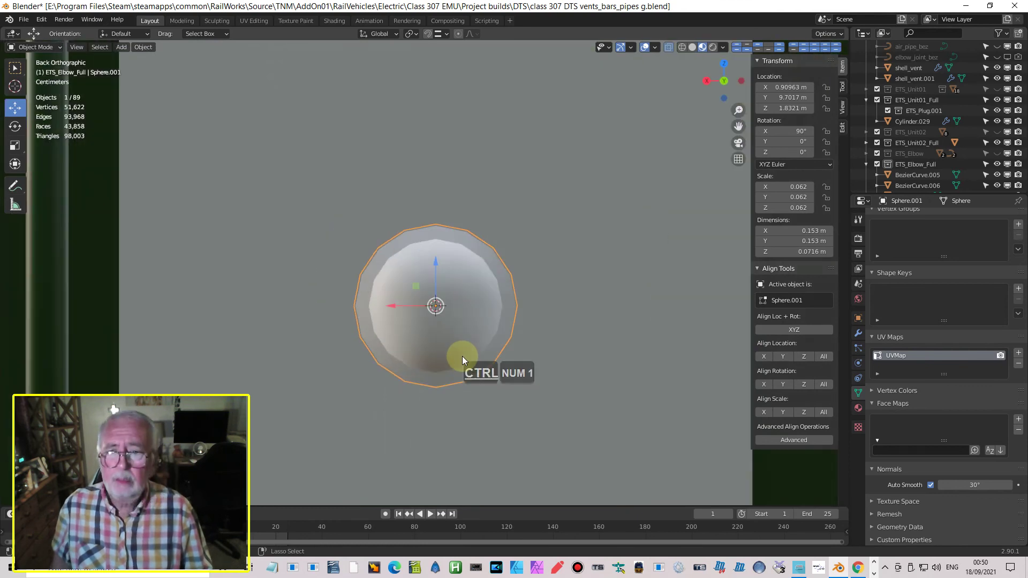
{"action": "scroll", "coordinate": [547, 349], "scroll_direction": "down", "scroll_amount": 5}
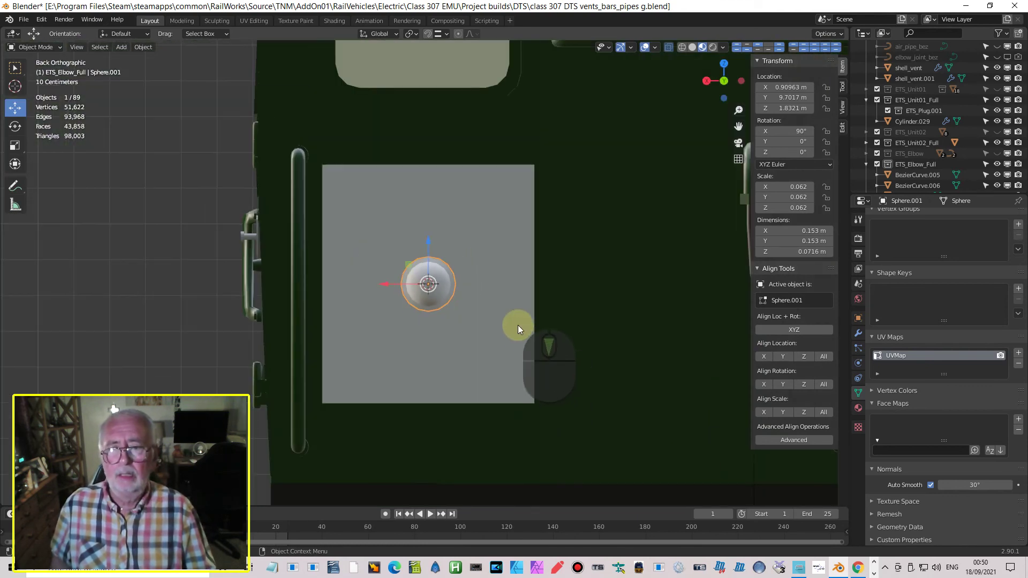
{"action": "middle_click_drag", "start_coordinate": [518, 327], "coordinate": [455, 336]}
{"action": "scroll", "coordinate": [430, 305], "scroll_direction": "up", "scroll_amount": 4}
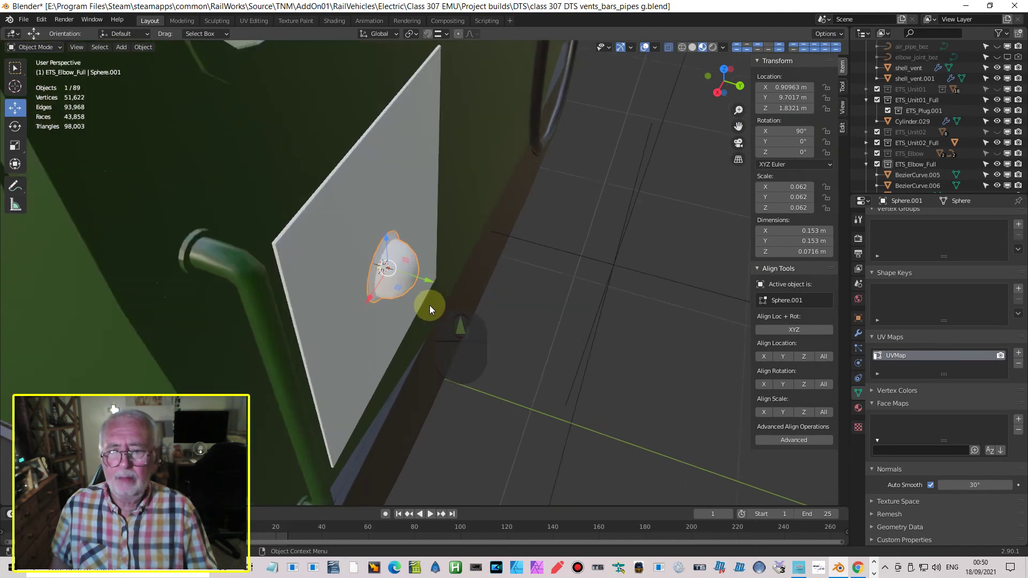
{"action": "mouse_move", "coordinate": [424, 300]}
{"action": "middle_mouse_down", "text": "shift"}
{"action": "mouse_move", "coordinate": [433, 339]}
{"action": "mouse_move", "coordinate": [489, 332]}
{"action": "mouse_move", "coordinate": [417, 297]}
{"action": "middle_mouse_up", "text": "shift"}
{"action": "scroll", "coordinate": [453, 319], "scroll_direction": "up", "scroll_amount": 4}
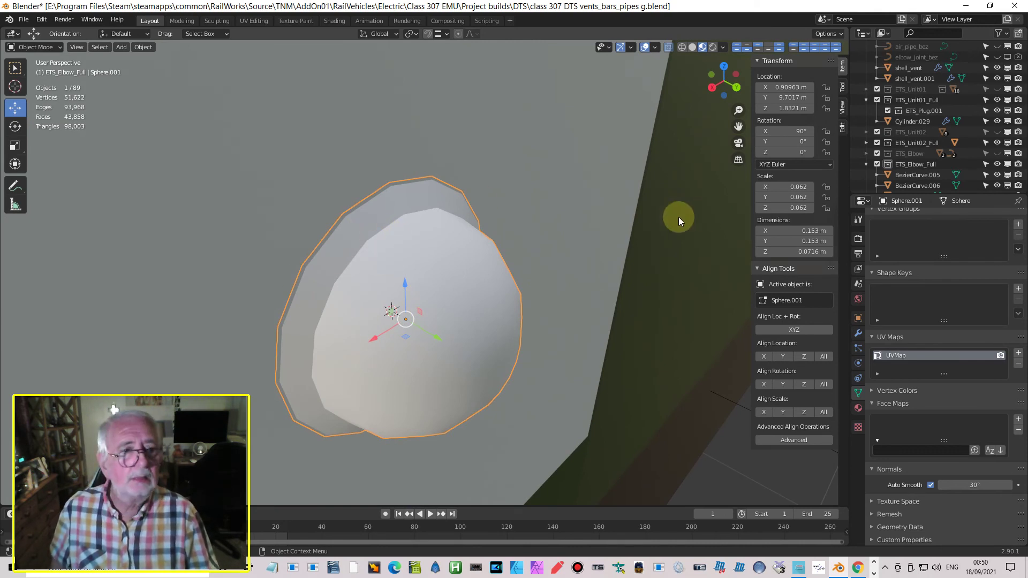
Step: Move the dome and the plate together into a new collection named DTS_Front_Spot
{"action": "scroll", "coordinate": [998, 123], "scroll_direction": "down", "scroll_amount": 4}
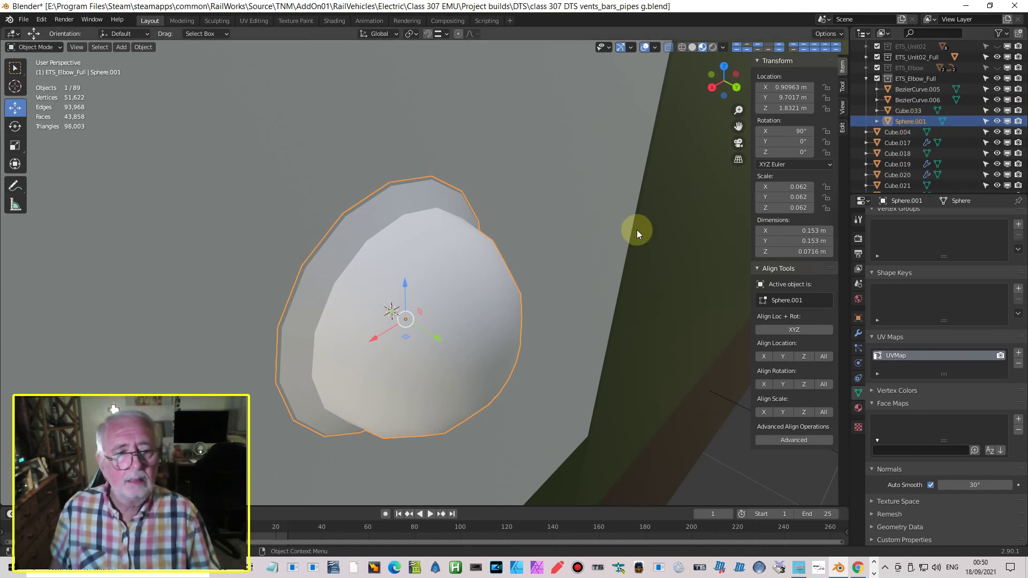
{"action": "scroll", "coordinate": [638, 228], "scroll_direction": "down", "scroll_amount": 3}
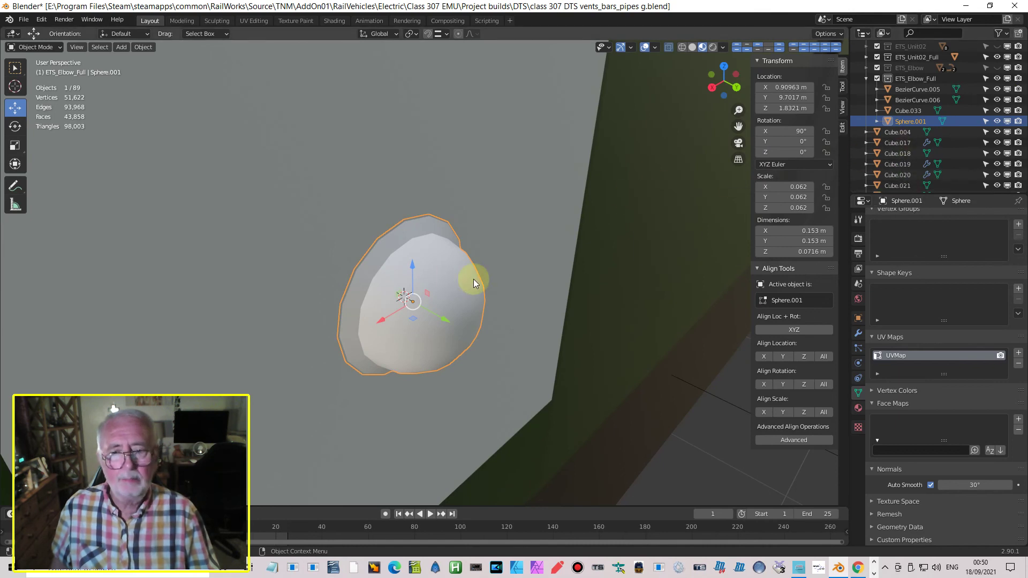
{"action": "scroll", "coordinate": [473, 278], "scroll_direction": "down", "scroll_amount": 2}
{"action": "left_click", "coordinate": [504, 272], "text": "shift"}
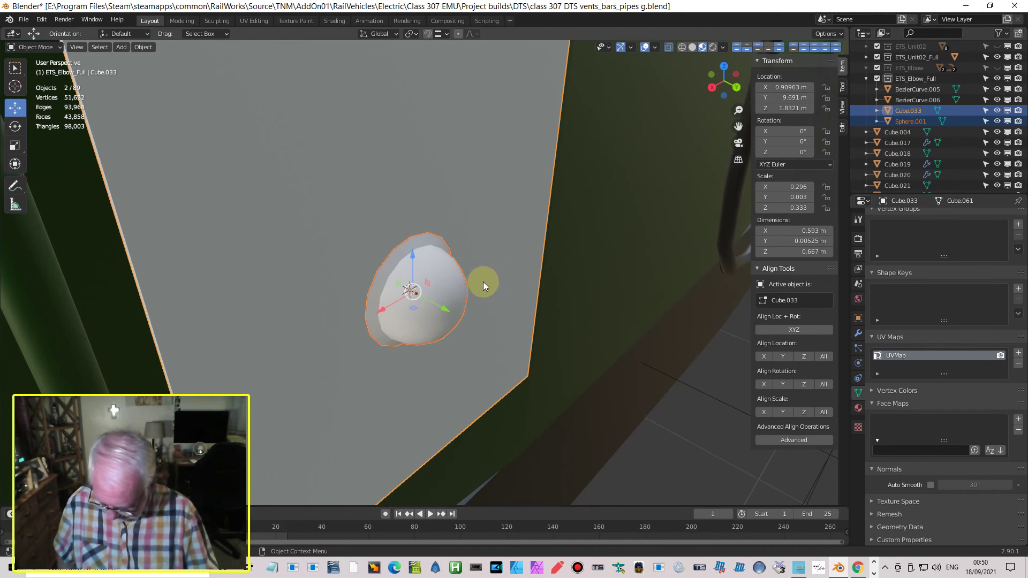
{"action": "right_click", "coordinate": [483, 281]}
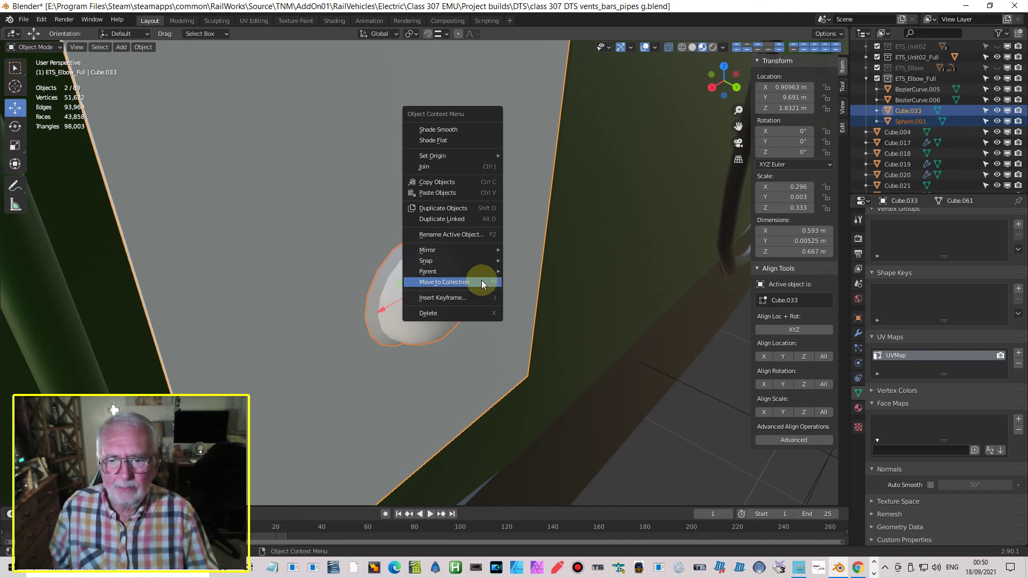
{"action": "left_click", "coordinate": [480, 281]}
{"action": "left_click", "coordinate": [468, 283]}
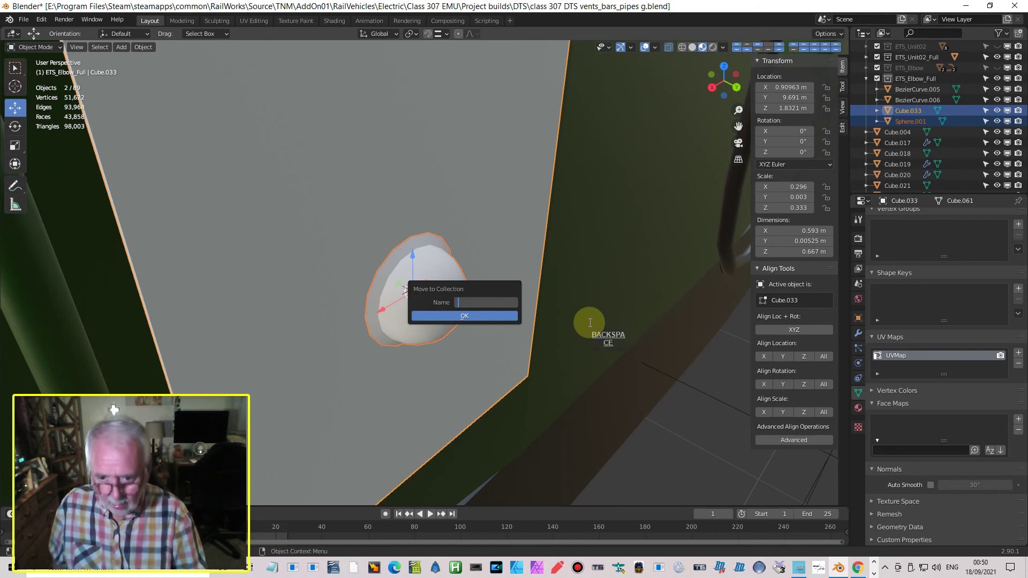
{"action": "key", "text": "shift"}
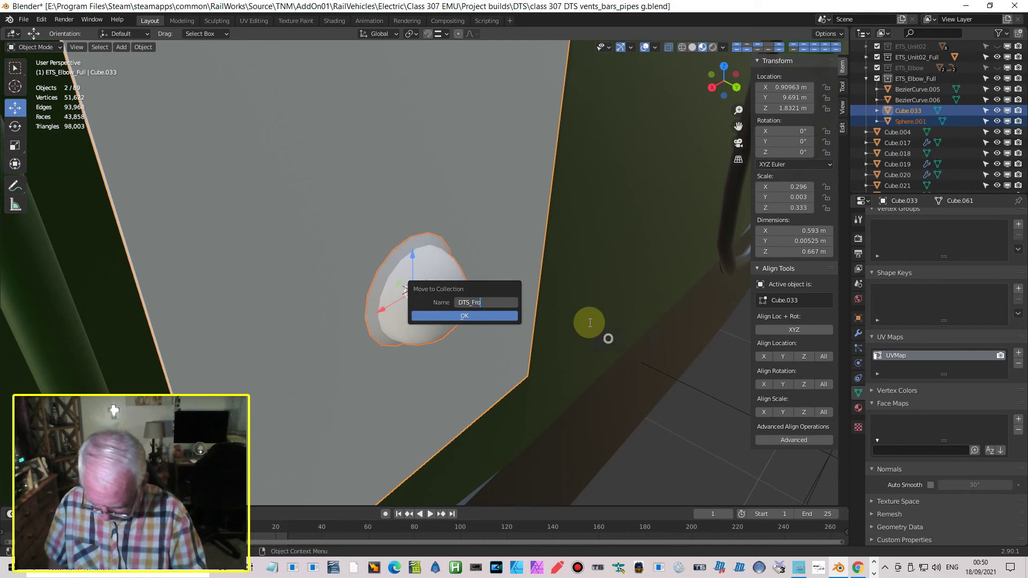
{"action": "type", "text": "po"}
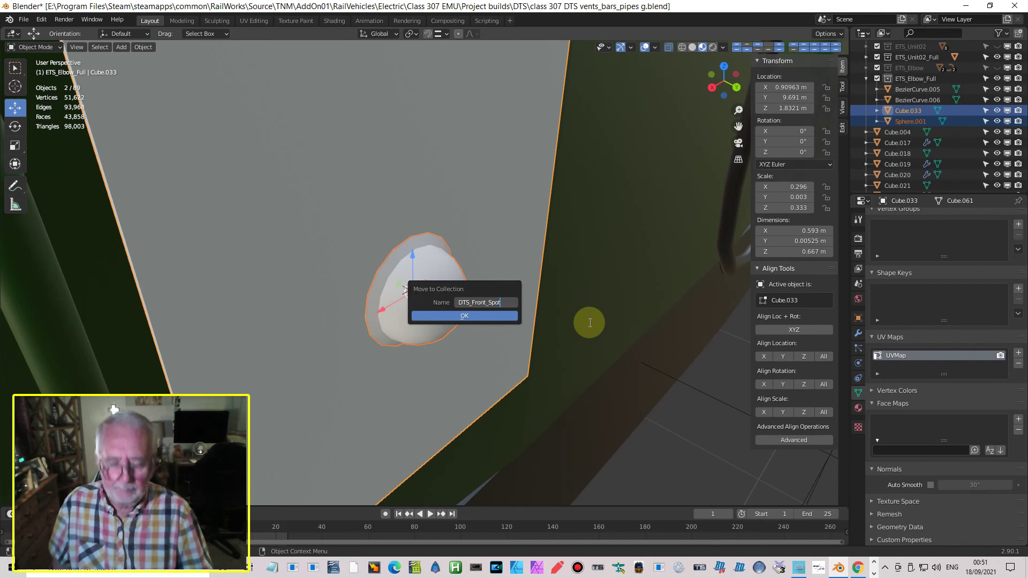
{"action": "type", "text": "t"}
{"action": "key", "text": "Return"}
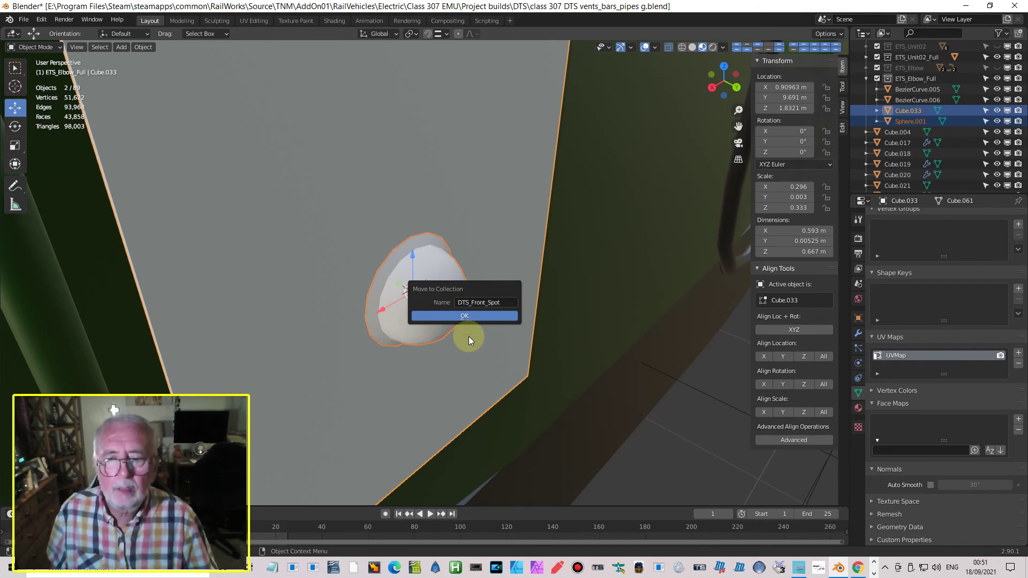
{"action": "left_click", "coordinate": [466, 315]}
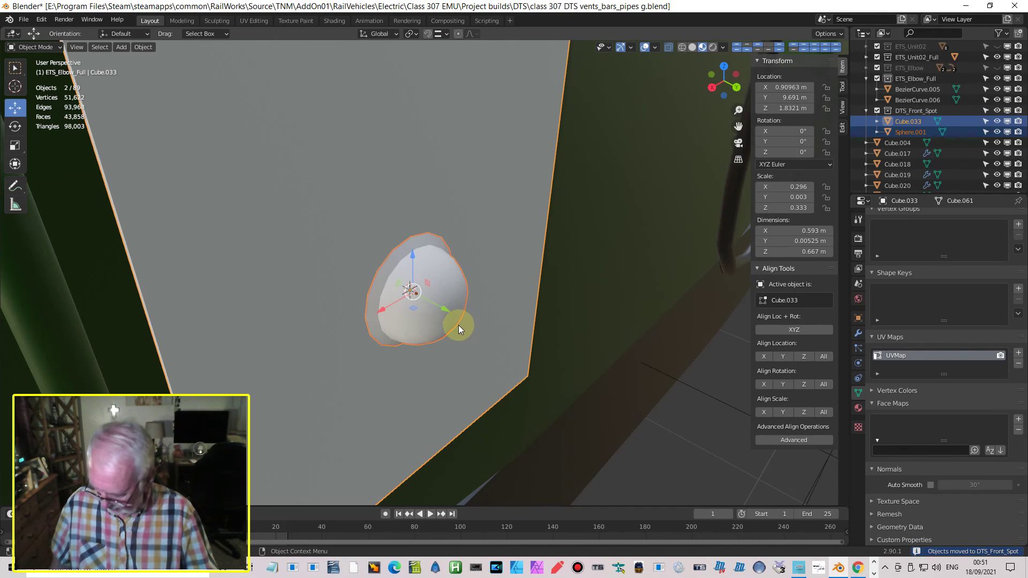
Step: In the dome's mesh, box-select only the outward-facing cap from the side view, leaving out the rim and base ring
{"action": "key", "text": "Tab"}
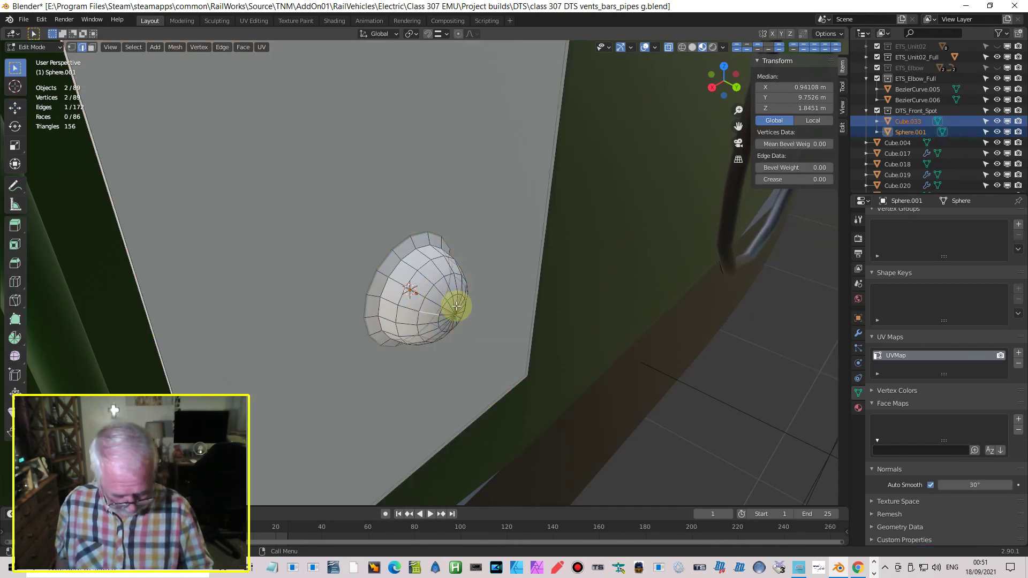
{"action": "key", "text": "ctrl+KP_Add"}
{"action": "key", "text": "ctrl+KP_Add"}
{"action": "key", "text": "ctrl+KP_Add"}
{"action": "key", "text": "ctrl+KP_Add"}
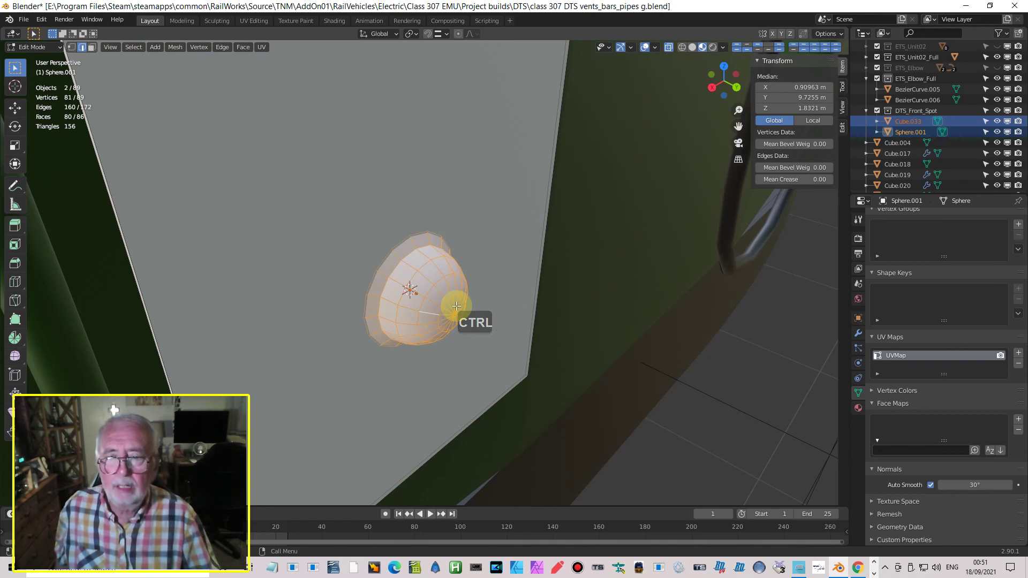
{"action": "key", "text": "KP_3"}
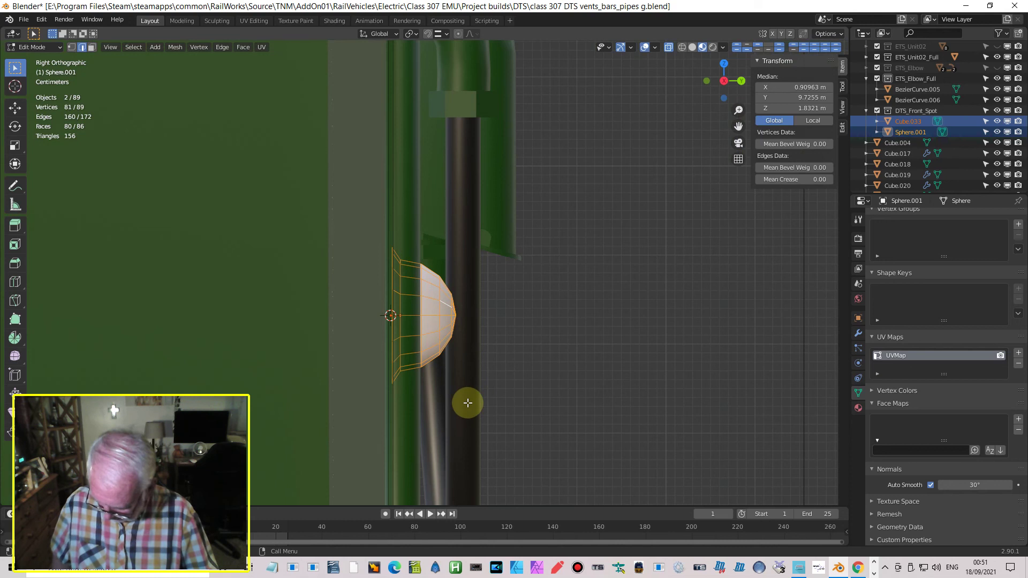
{"action": "key", "text": "alt+a"}
{"action": "key", "text": "b"}
{"action": "left_click_drag", "start_coordinate": [527, 481], "coordinate": [408, 239]}
{"action": "middle_click_drag", "start_coordinate": [571, 322], "coordinate": [470, 395]}
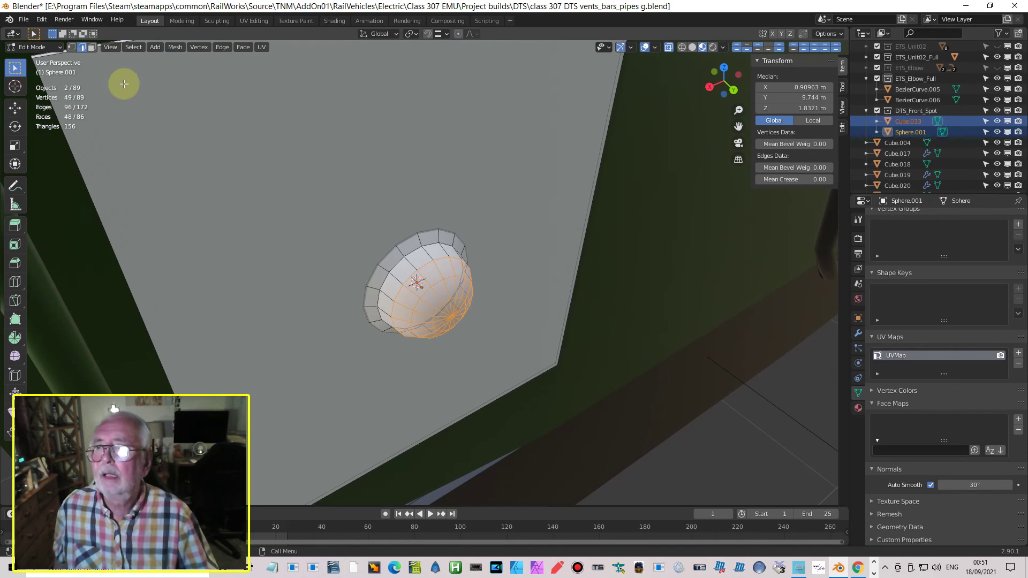
Step: Switch to face selection and grow the selection by one ring to cover the whole dome except its flat rim
{"action": "left_click", "coordinate": [92, 47]}
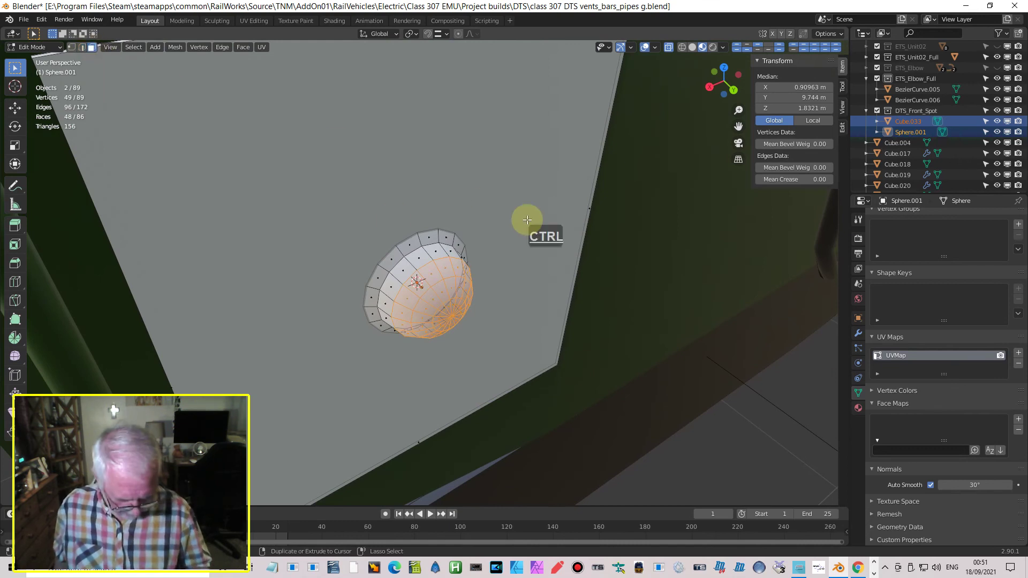
{"action": "key", "text": "ctrl+KP_3"}
{"action": "middle_click_drag", "start_coordinate": [510, 239], "coordinate": [636, 280]}
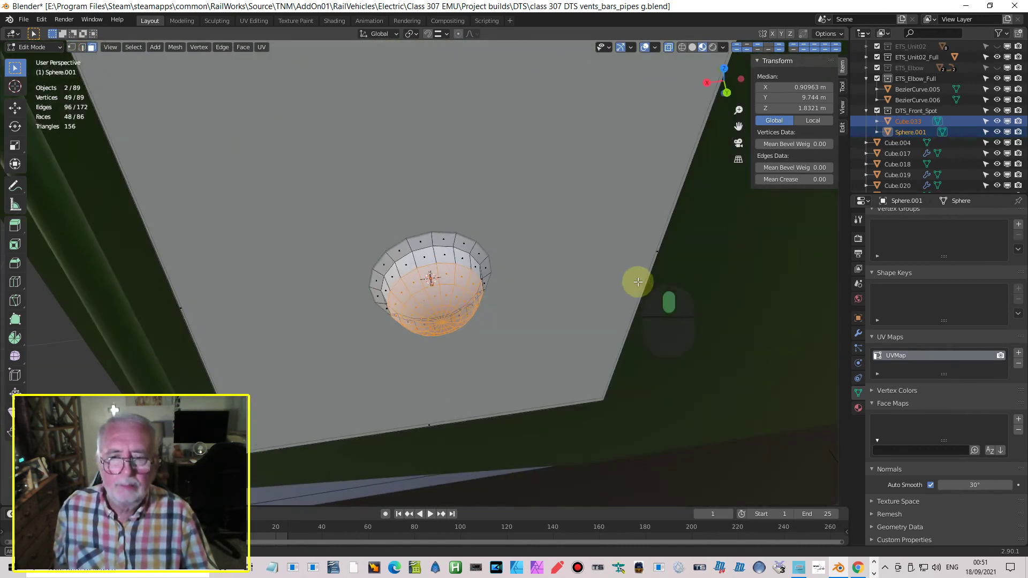
{"action": "key", "text": "shift"}
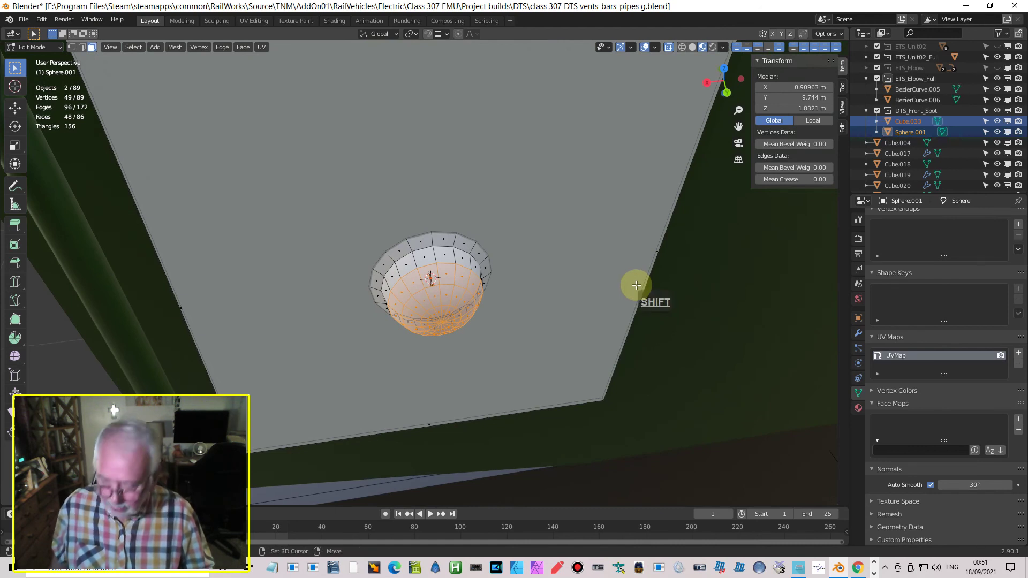
{"action": "key", "text": "shift+KP_Add"}
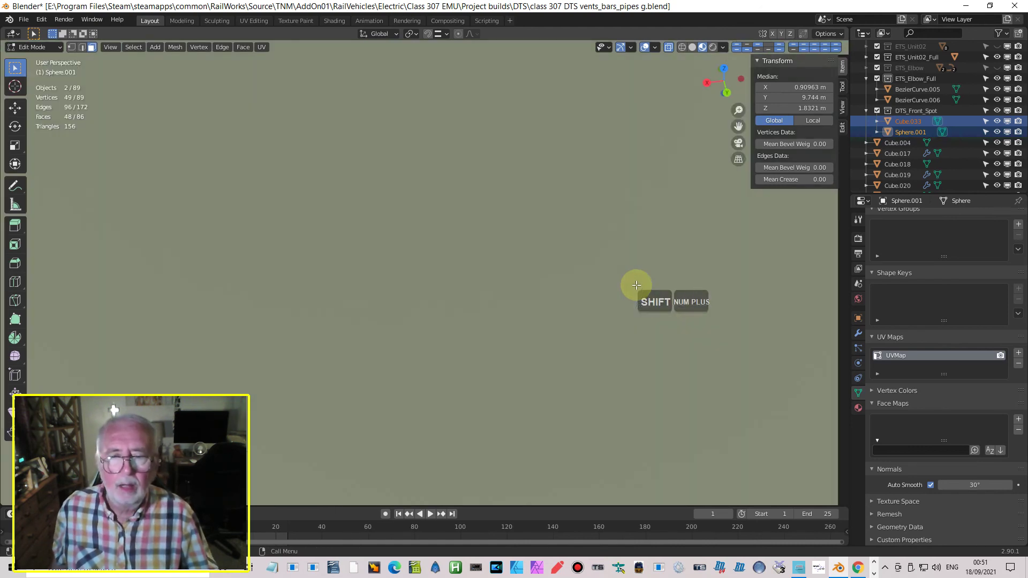
{"action": "scroll", "coordinate": [644, 282], "scroll_direction": "down", "scroll_amount": 5}
{"action": "middle_click_drag", "start_coordinate": [622, 294], "coordinate": [528, 374]}
{"action": "scroll", "coordinate": [662, 282], "scroll_direction": "up", "scroll_amount": 3}
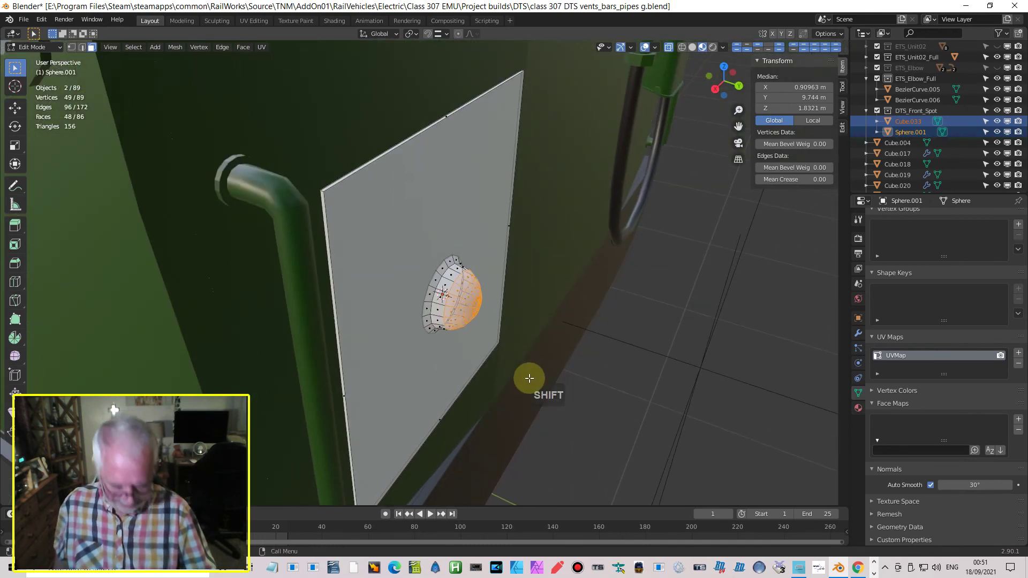
{"action": "key", "text": "ctrl+KP_Add"}
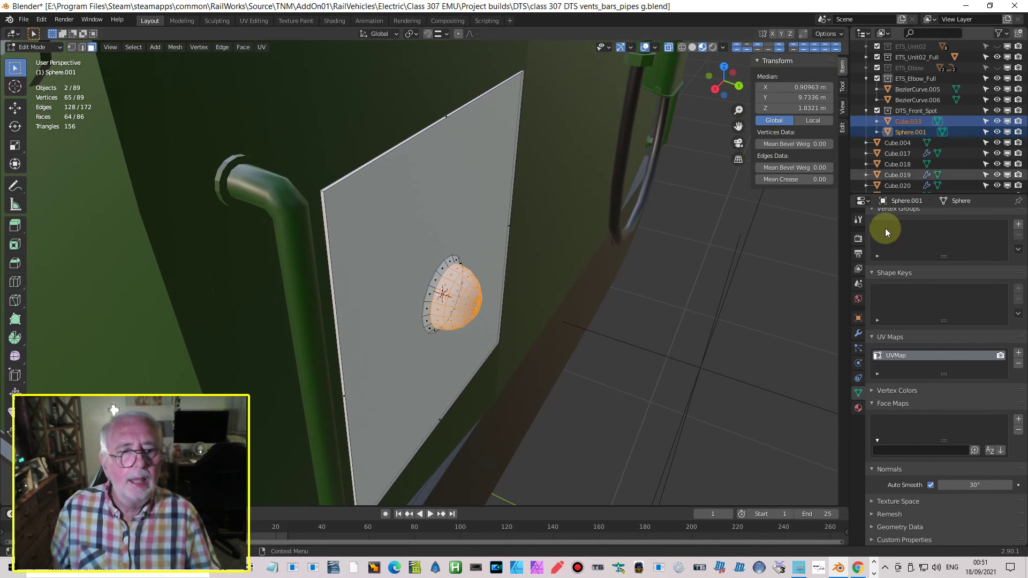
Step: Give the dome the existing temp material and switch to the UV Editing workspace
{"action": "left_click", "coordinate": [858, 408]}
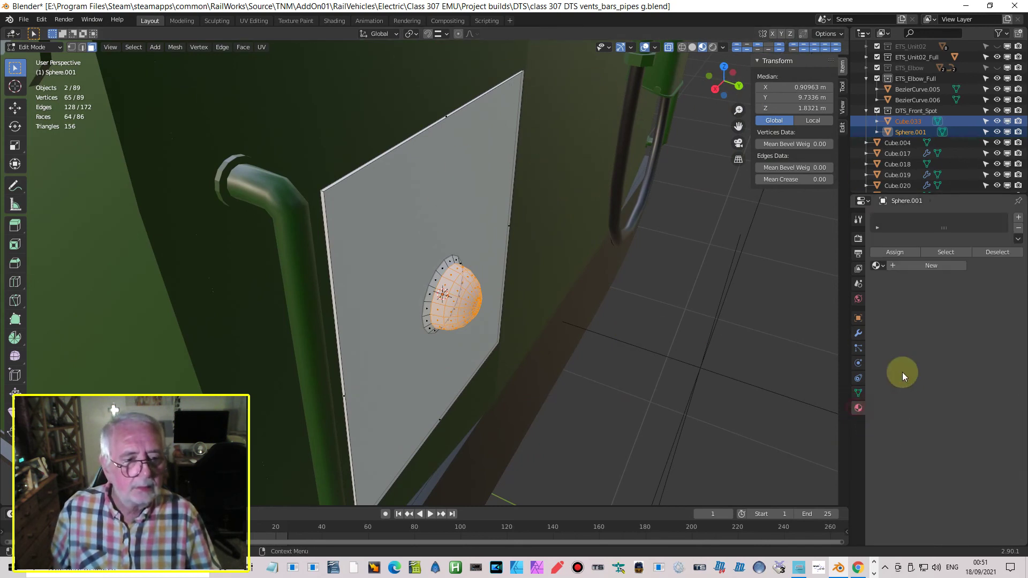
{"action": "left_click", "coordinate": [878, 266]}
{"action": "left_click", "coordinate": [893, 341]}
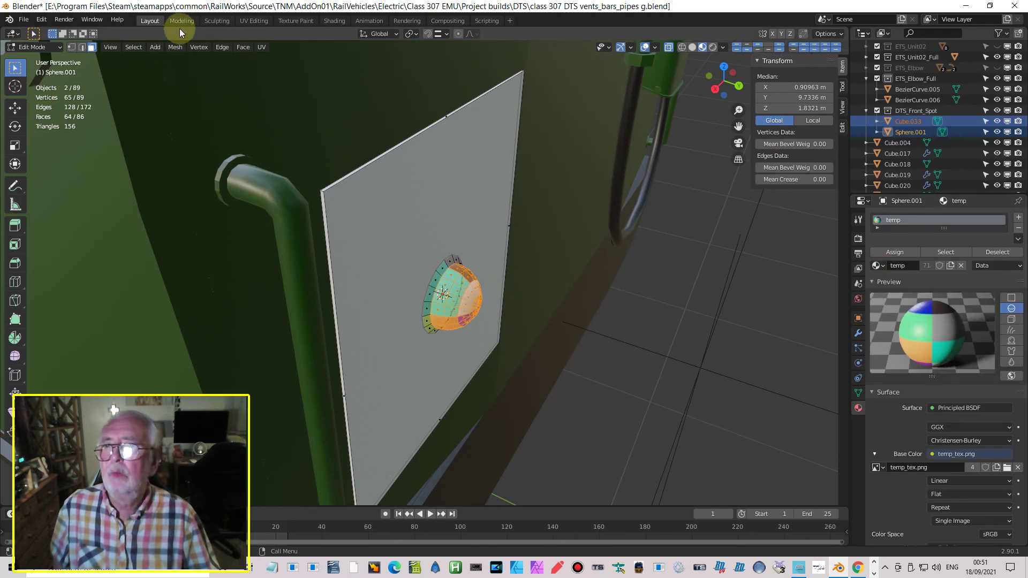
{"action": "left_click", "coordinate": [252, 22]}
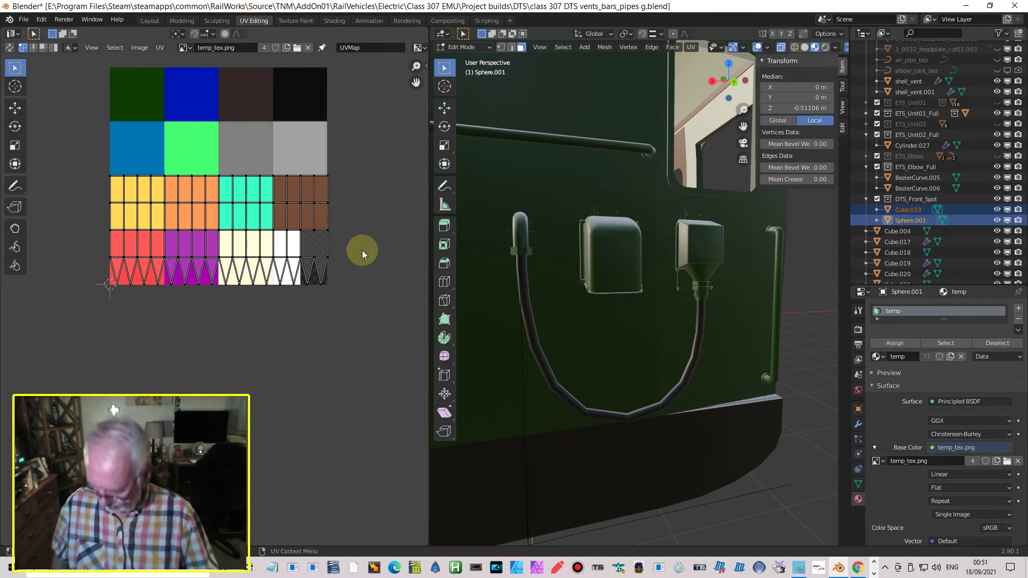
Step: Scale all of the dome's UVs down to about 0.12 and move them onto the cream swatch
{"action": "key", "text": "a"}
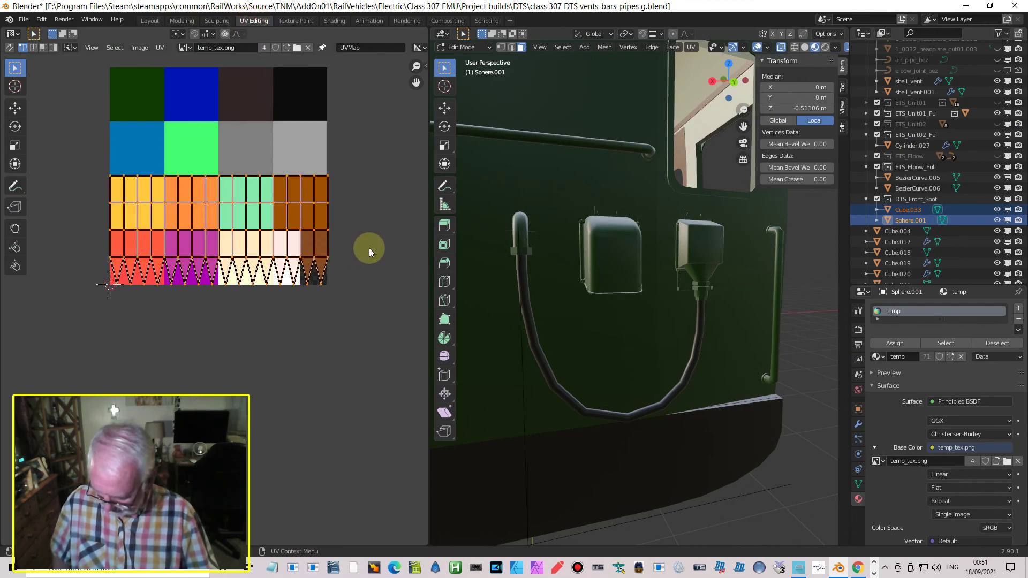
{"action": "key", "text": "s"}
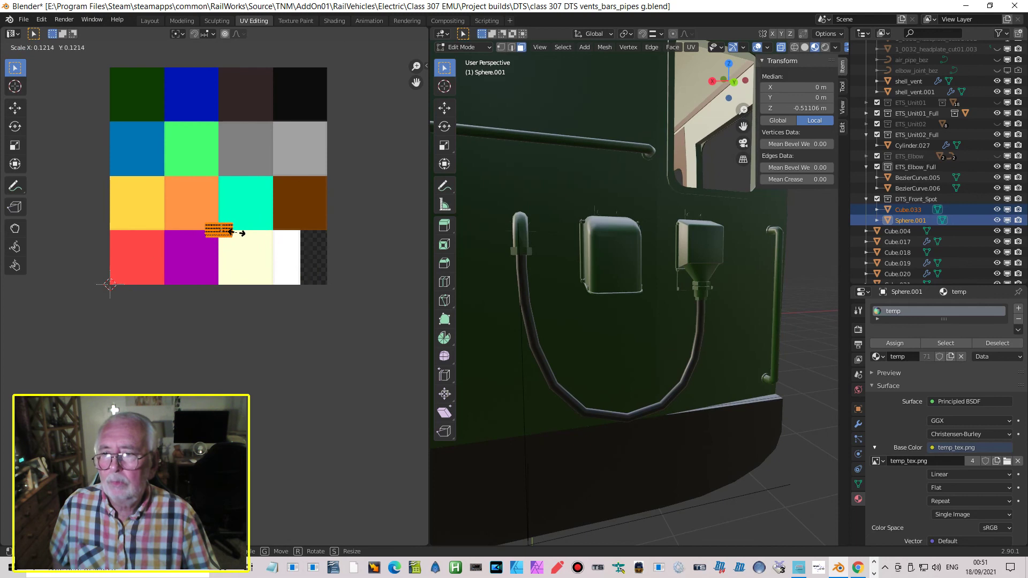
{"action": "left_click", "coordinate": [237, 235]}
{"action": "key", "text": "g"}
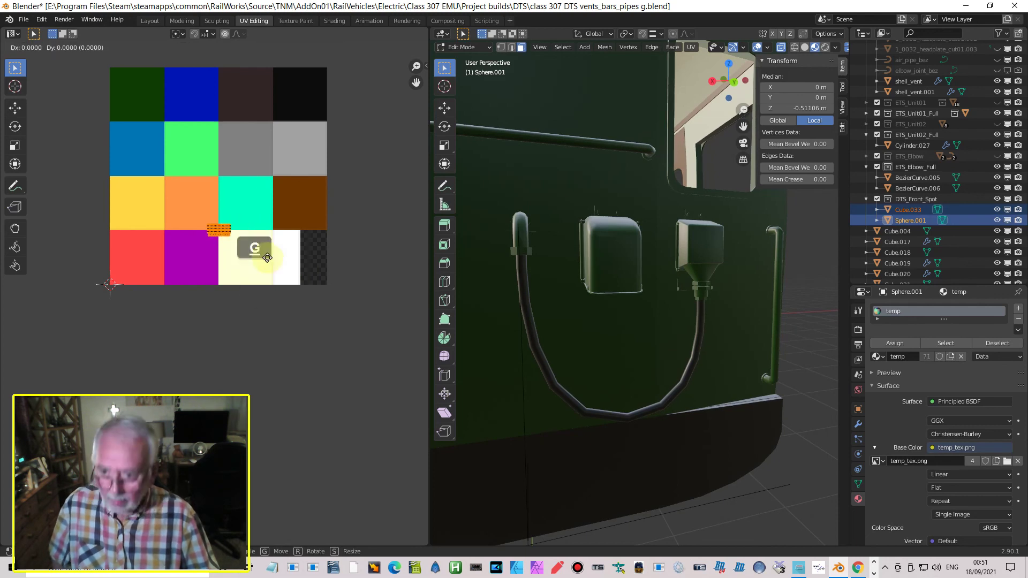
{"action": "left_click", "coordinate": [258, 264]}
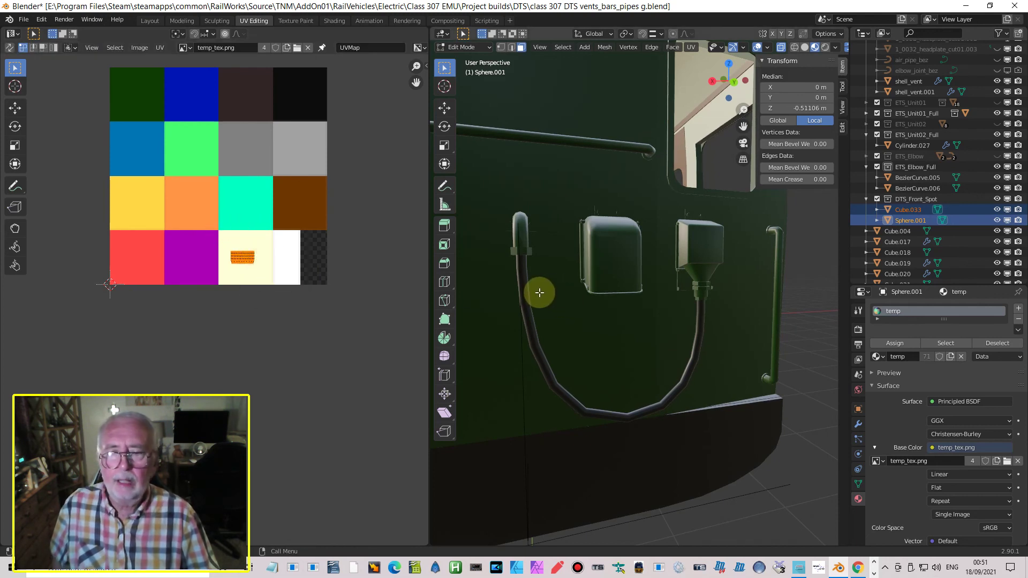
Step: Invert the face selection so the dome's rim and the plate are selected instead of the dome
{"action": "scroll", "coordinate": [528, 291], "scroll_direction": "down", "scroll_amount": 4}
{"action": "middle_click_drag", "start_coordinate": [521, 323], "coordinate": [626, 225]}
{"action": "scroll", "coordinate": [626, 225], "scroll_direction": "up", "scroll_amount": 10}
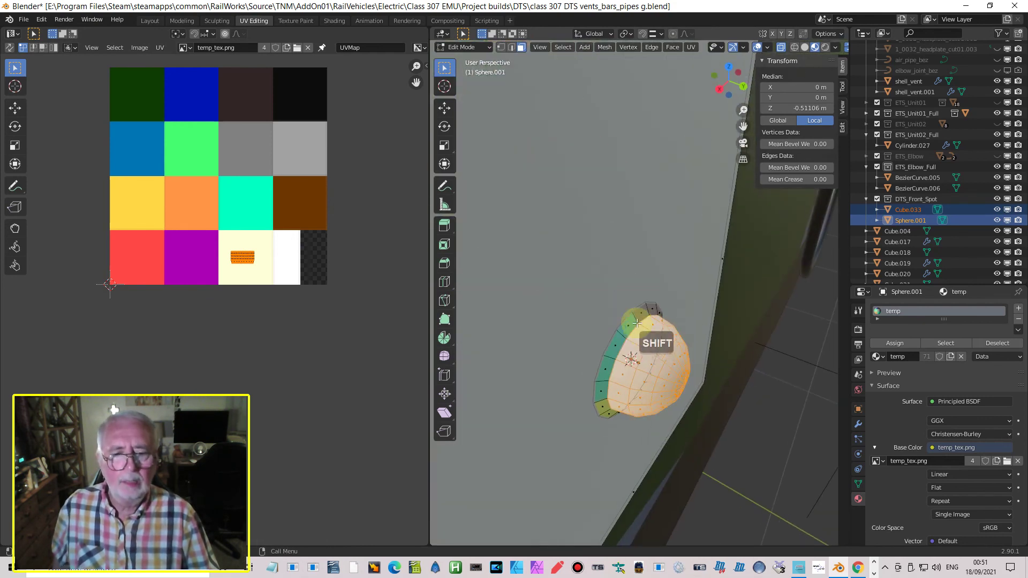
{"action": "left_click", "coordinate": [568, 49]}
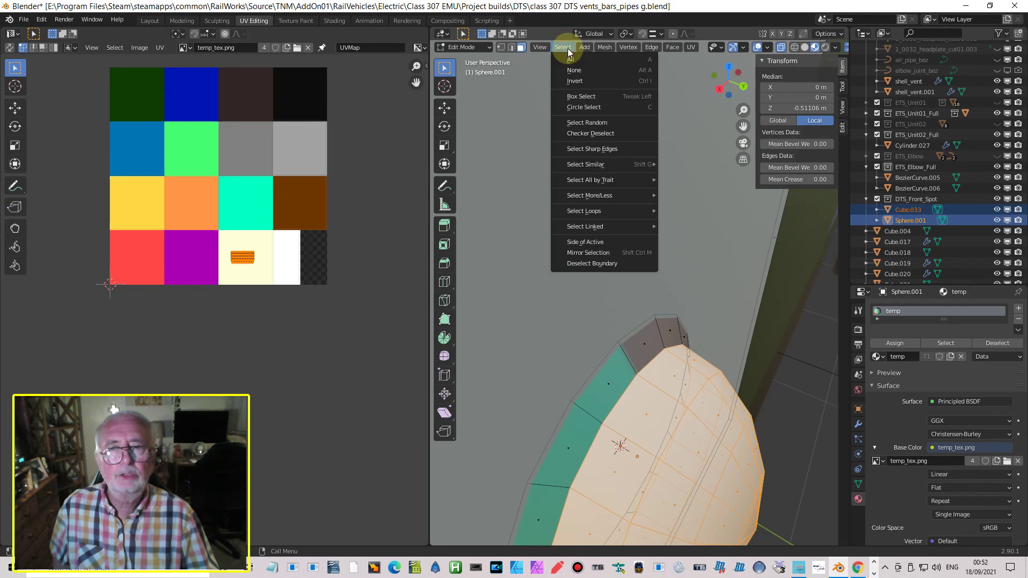
{"action": "left_click", "coordinate": [582, 82]}
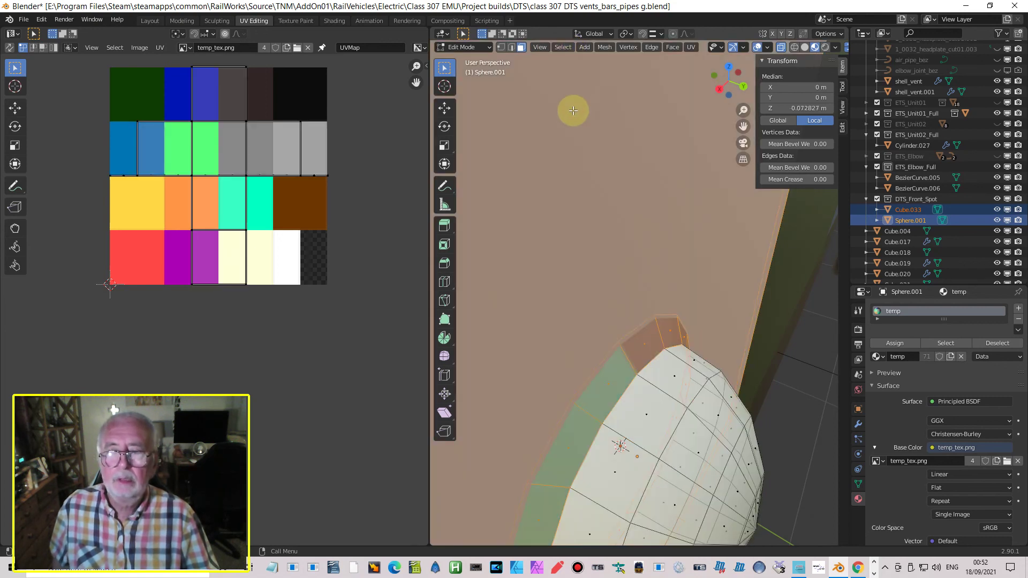
Step: Shrink the UVs of the rim and plate to fit one swatch, move them onto the light grey one, and leave Edit Mode
{"action": "scroll", "coordinate": [552, 315], "scroll_direction": "down", "scroll_amount": 5}
{"action": "middle_click_drag", "start_coordinate": [550, 299], "coordinate": [539, 275]}
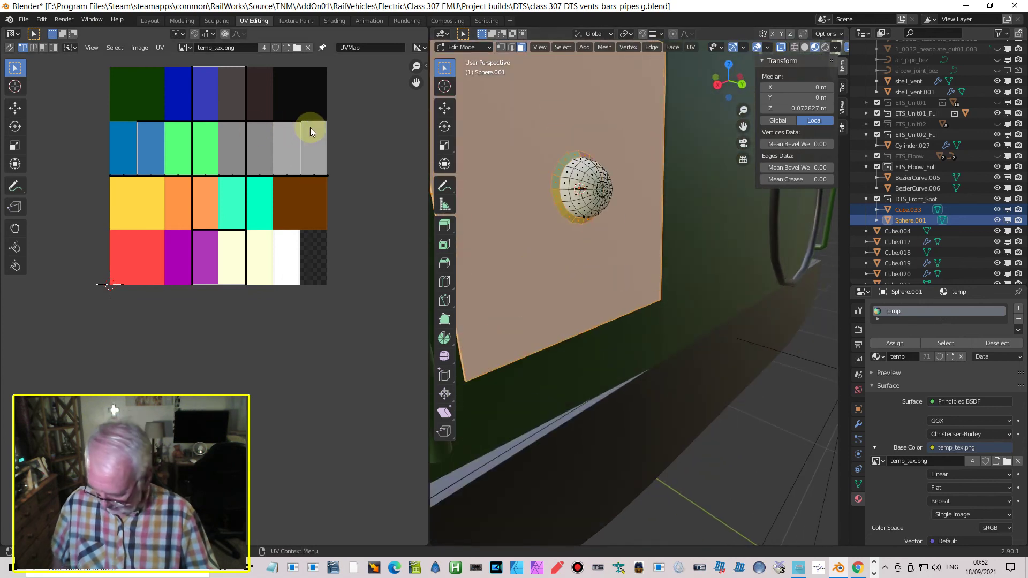
{"action": "key", "text": "a"}
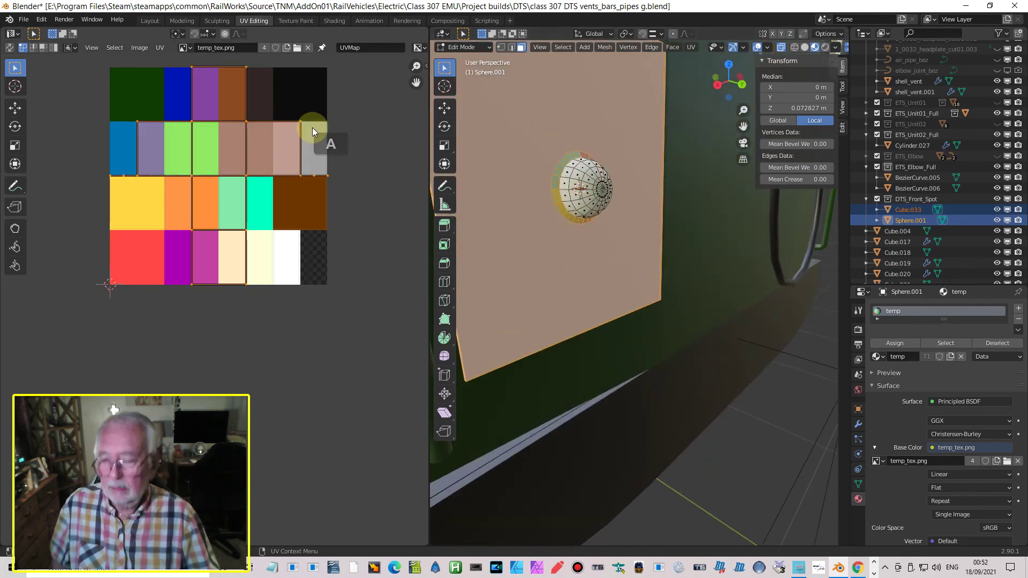
{"action": "key", "text": "s"}
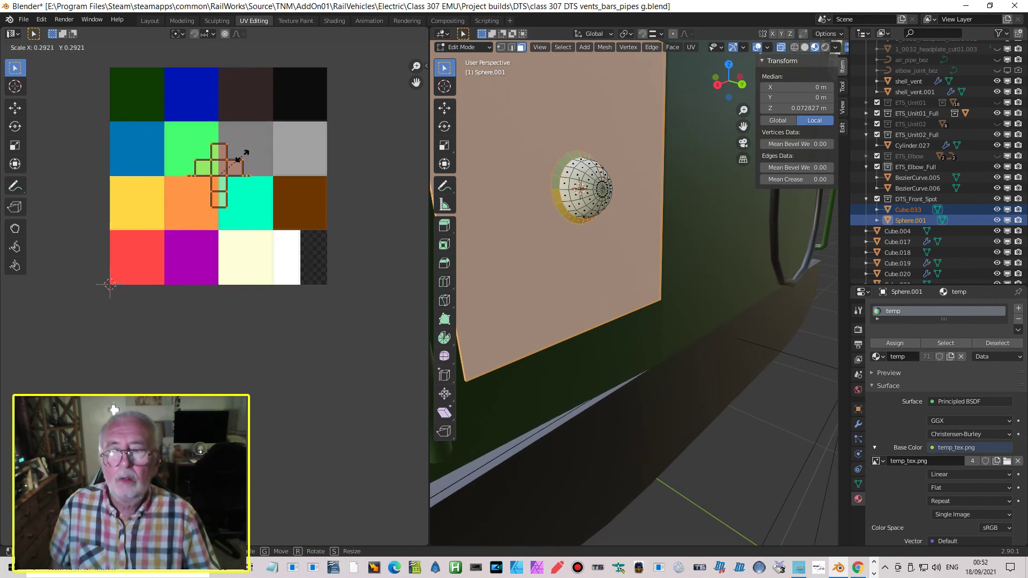
{"action": "left_click", "coordinate": [228, 166]}
{"action": "middle_click_drag", "start_coordinate": [547, 194], "coordinate": [593, 220]}
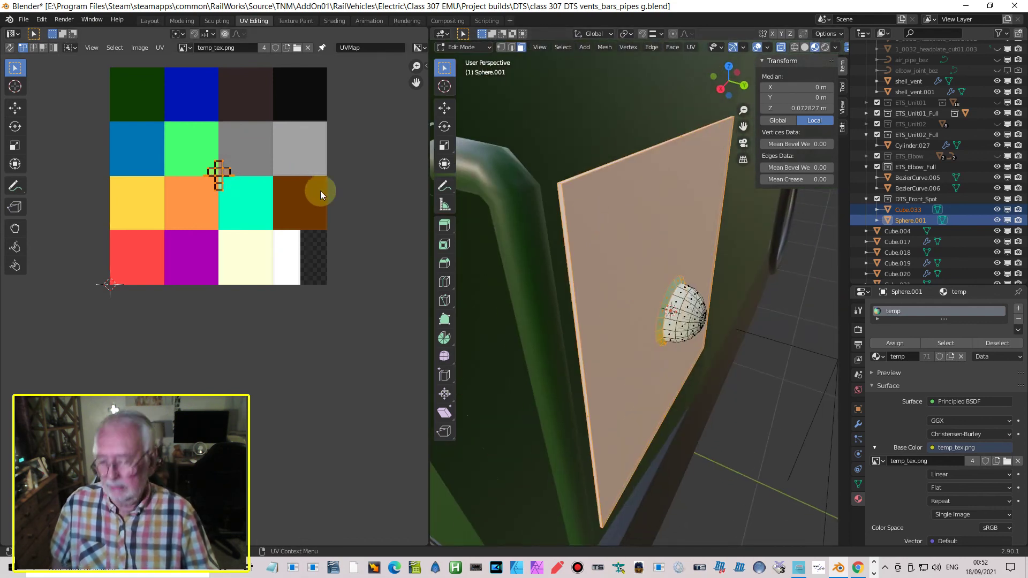
{"action": "key", "text": "g"}
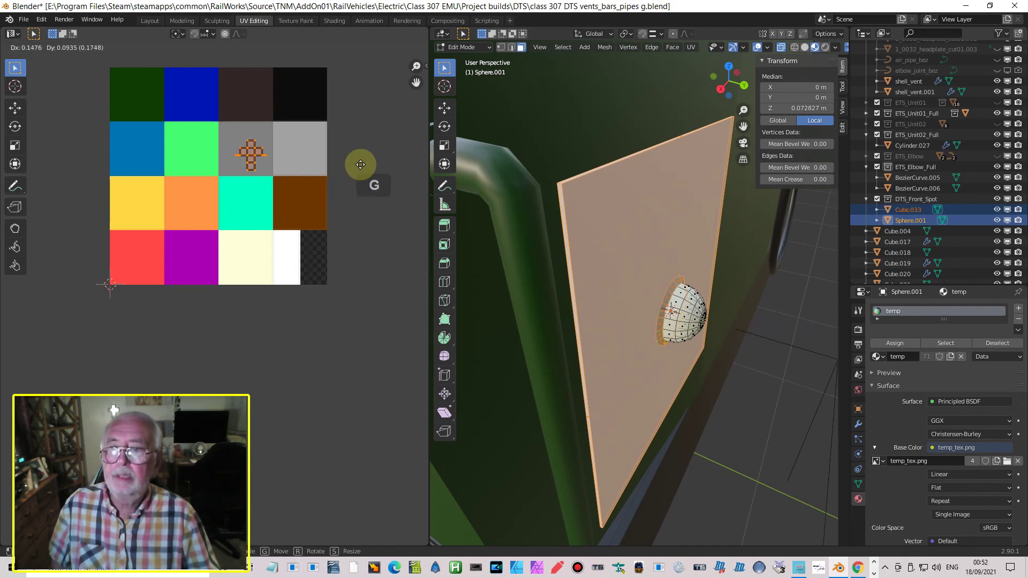
{"action": "left_click", "coordinate": [403, 161]}
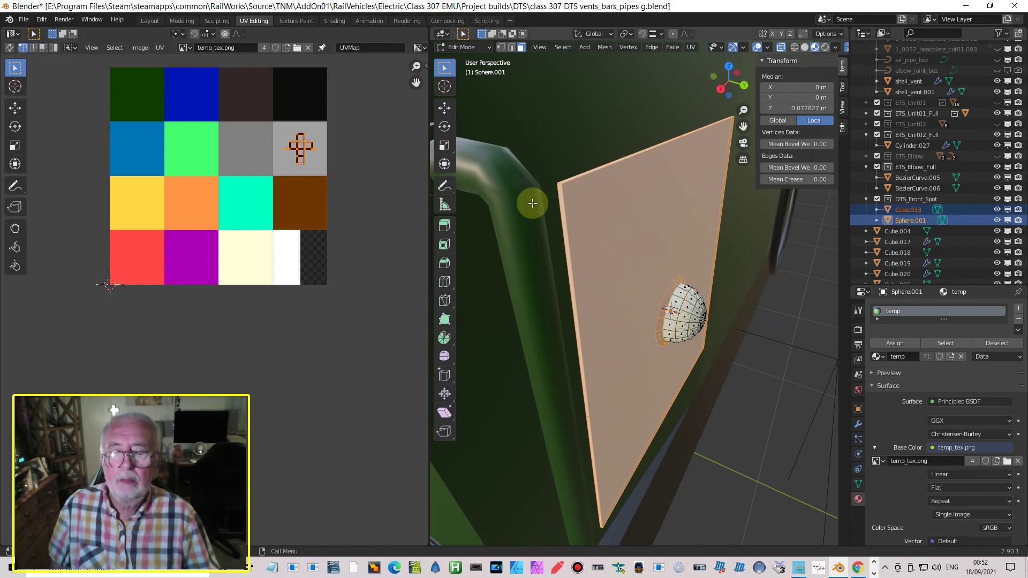
{"action": "scroll", "coordinate": [665, 332], "scroll_direction": "up", "scroll_amount": 3}
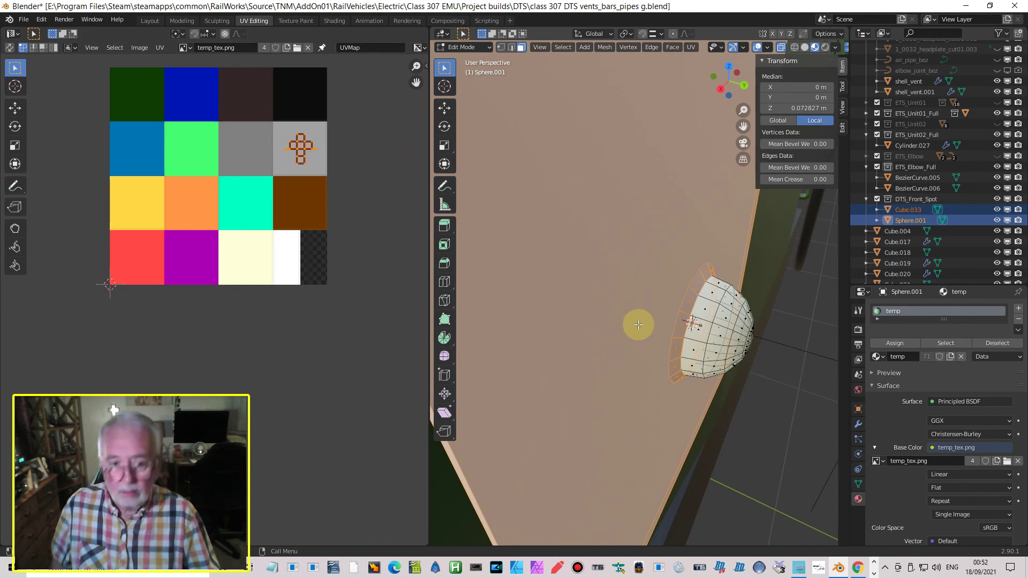
{"action": "key", "text": "Tab"}
Step: Make the dome the only selected object and open its mesh for editing close to the rim
{"action": "middle_click_drag", "start_coordinate": [635, 326], "coordinate": [499, 261]}
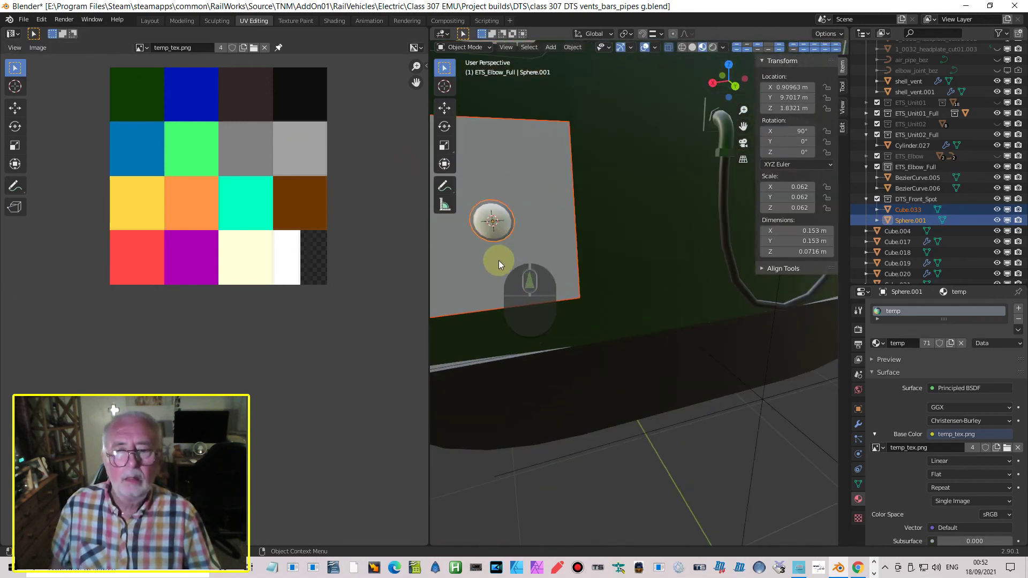
{"action": "scroll", "coordinate": [499, 261], "scroll_direction": "down", "scroll_amount": 4}
{"action": "left_click", "coordinate": [554, 259]}
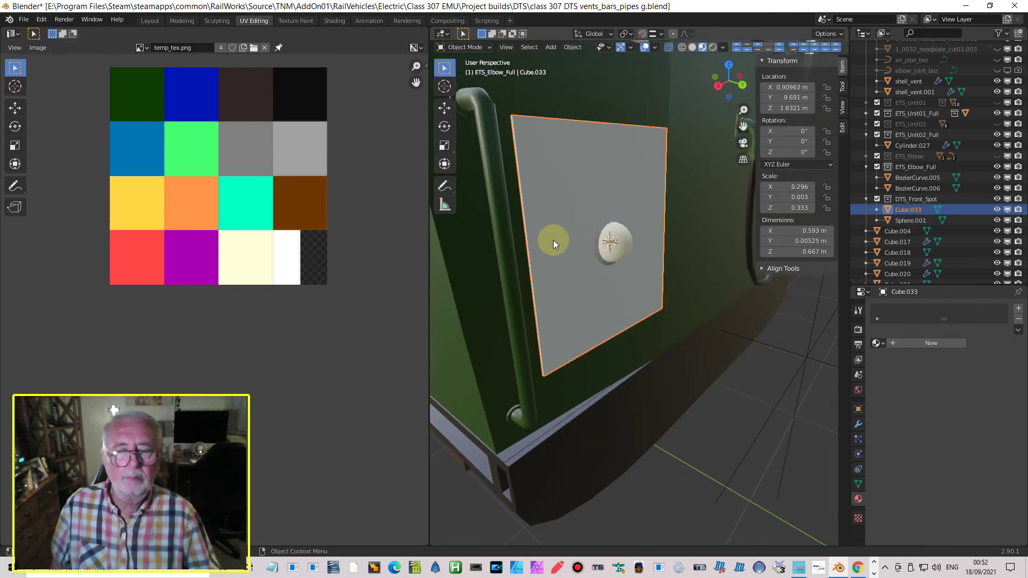
{"action": "scroll", "coordinate": [552, 225], "scroll_direction": "up", "scroll_amount": 4}
{"action": "left_click", "coordinate": [551, 218]}
{"action": "middle_click_drag", "start_coordinate": [552, 220], "coordinate": [559, 255]}
{"action": "scroll", "coordinate": [557, 237], "scroll_direction": "up", "scroll_amount": 2}
{"action": "scroll", "coordinate": [558, 266], "scroll_direction": "up", "scroll_amount": 3}
{"action": "scroll", "coordinate": [558, 257], "scroll_direction": "down", "scroll_amount": 5}
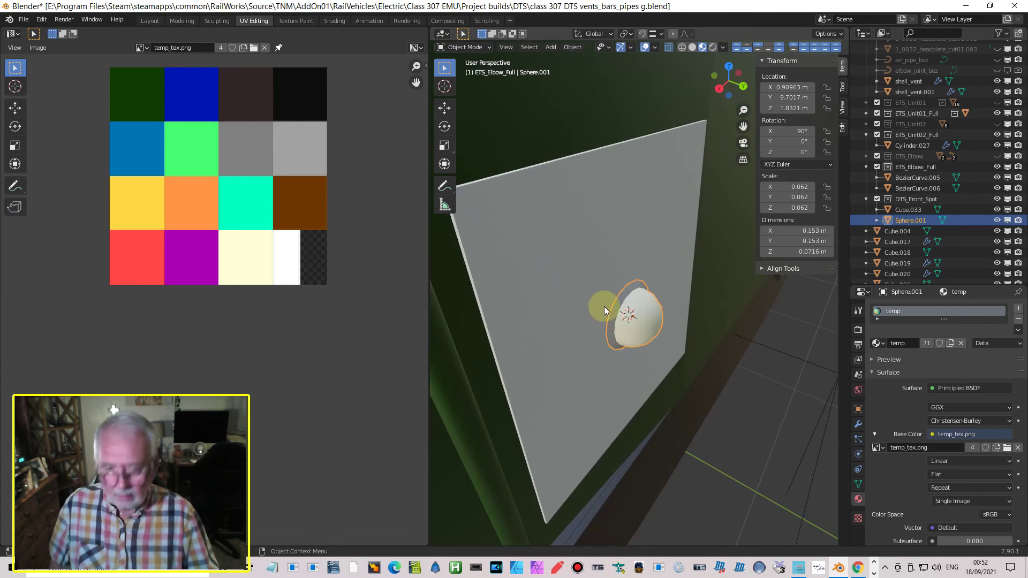
{"action": "key", "text": "Tab"}
{"action": "scroll", "coordinate": [618, 297], "scroll_direction": "up", "scroll_amount": 5}
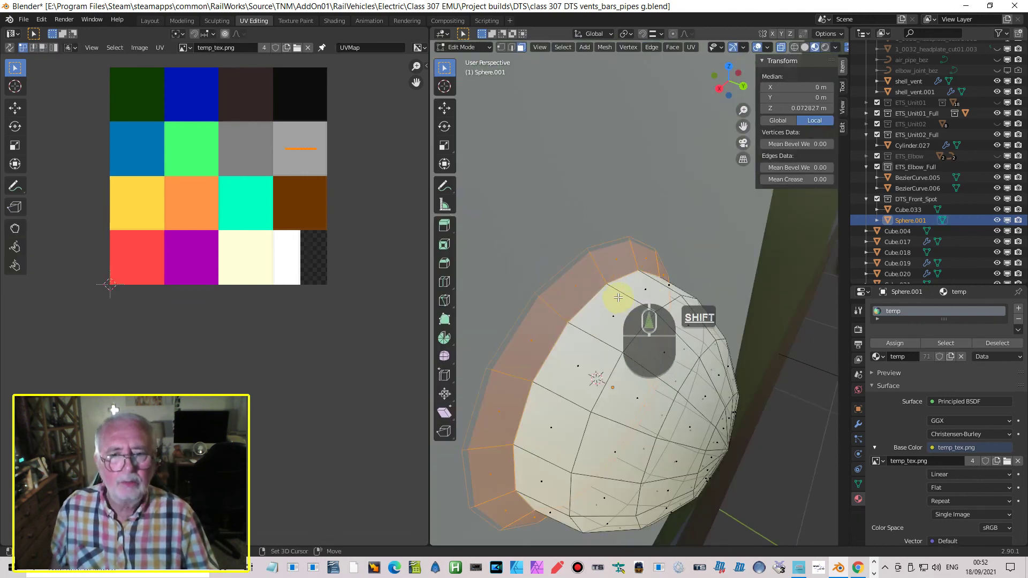
{"action": "middle_click_drag", "start_coordinate": [618, 298], "coordinate": [569, 194], "text": "shift"}
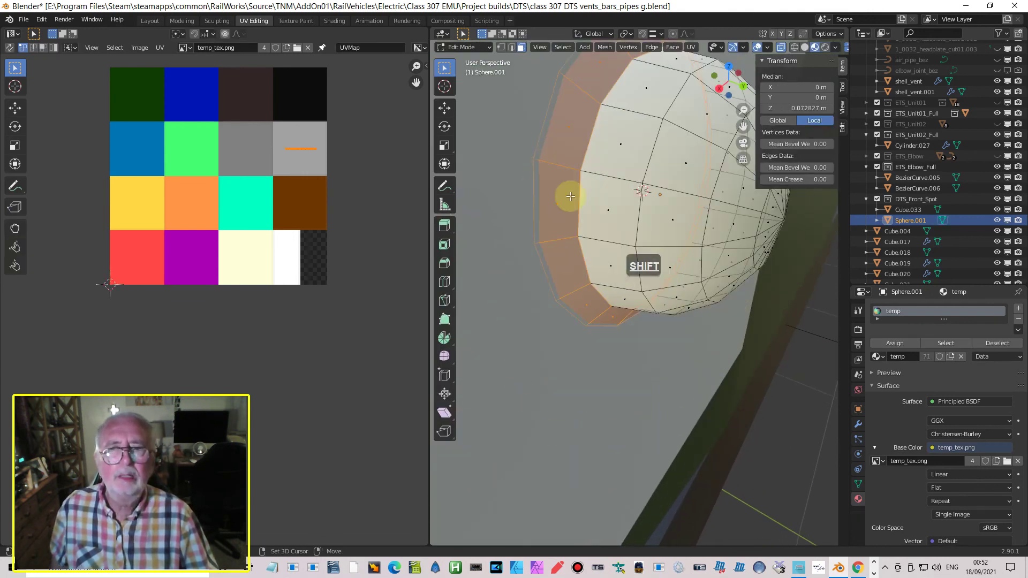
Step: Select the edge loop where the dome meets its rim, mark it sharp, and return to Object Mode
{"action": "left_click", "coordinate": [592, 139]}
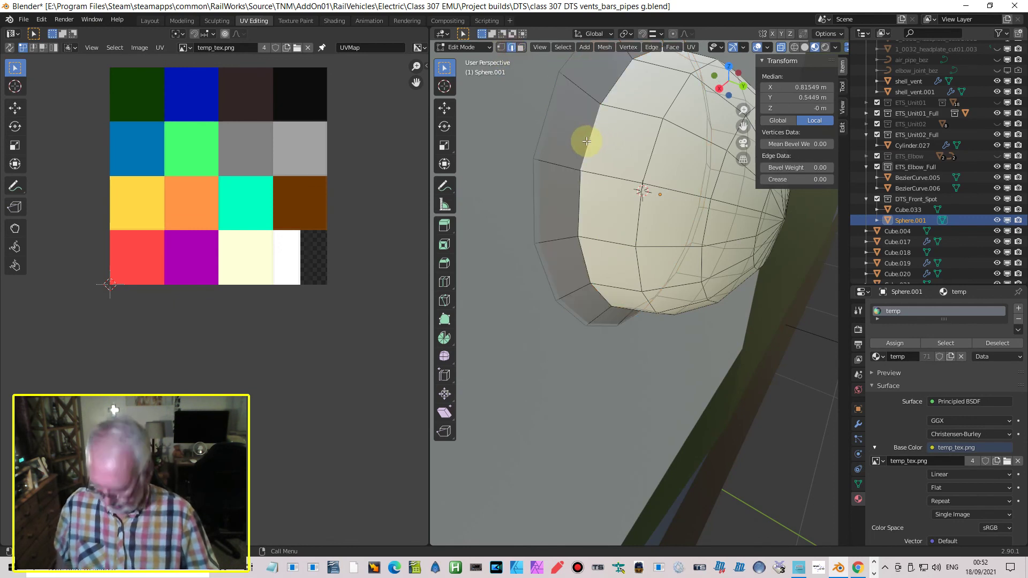
{"action": "left_click", "coordinate": [586, 141], "text": "alt"}
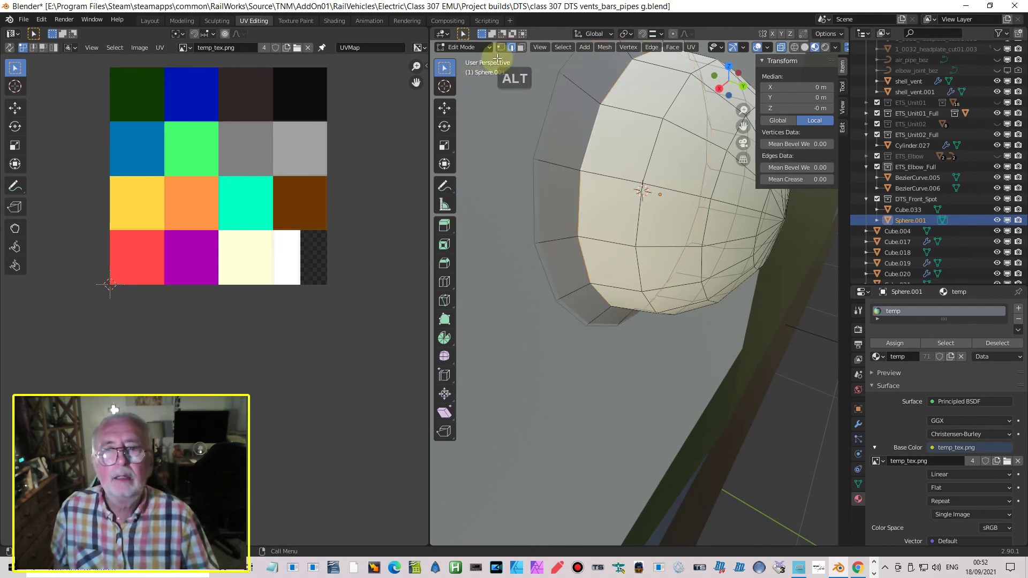
{"action": "left_click", "coordinate": [659, 47]}
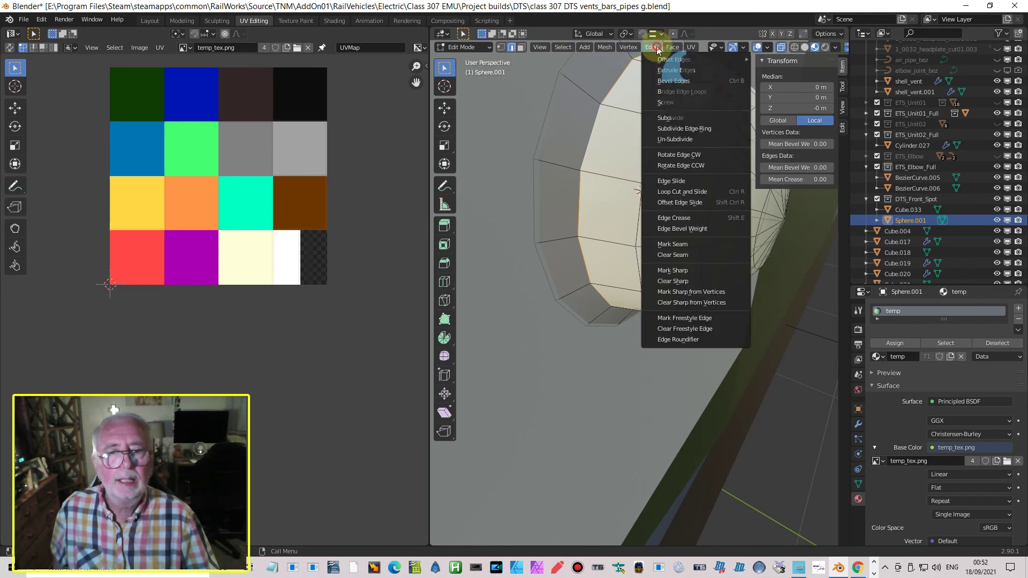
{"action": "left_click", "coordinate": [685, 269]}
{"action": "key", "text": "Tab"}
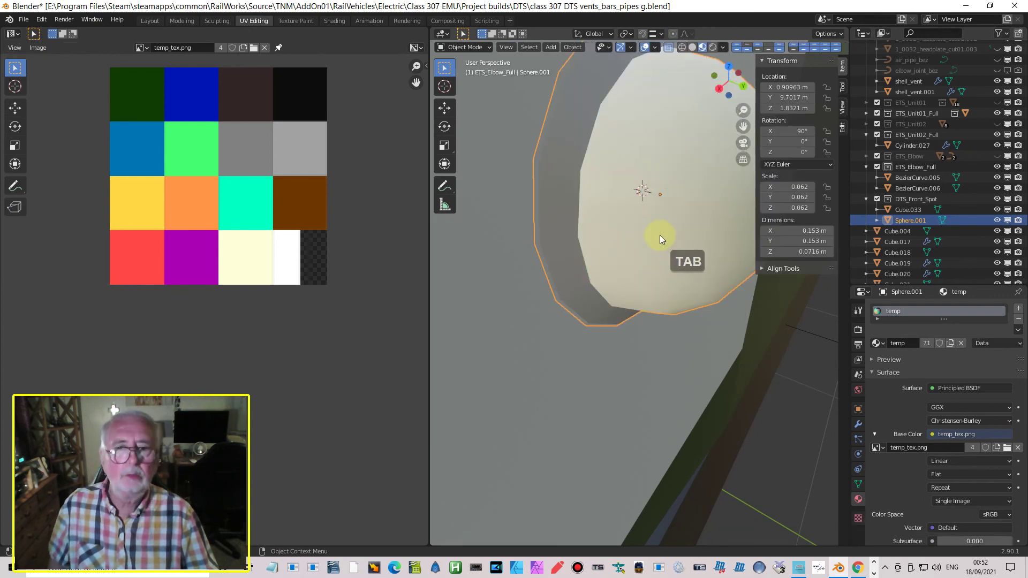
{"action": "scroll", "coordinate": [660, 235], "scroll_direction": "down", "scroll_amount": 5}
{"action": "scroll", "coordinate": [645, 253], "scroll_direction": "up", "scroll_amount": 4}
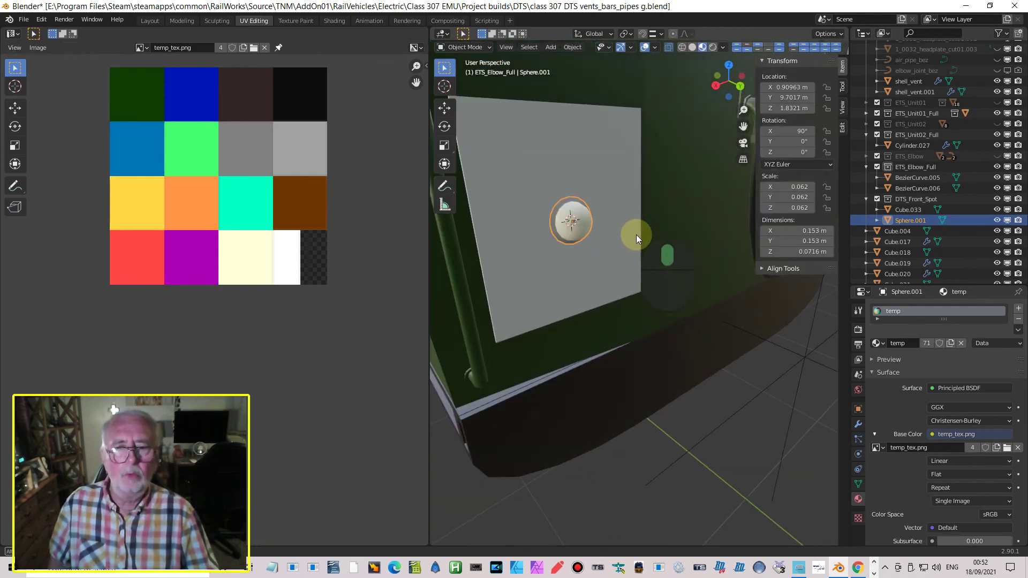
Step: Open the plate's mesh for editing and move its UVs onto the dark green swatch
{"action": "middle_click_drag", "start_coordinate": [559, 229], "coordinate": [649, 208]}
{"action": "left_click", "coordinate": [711, 226]}
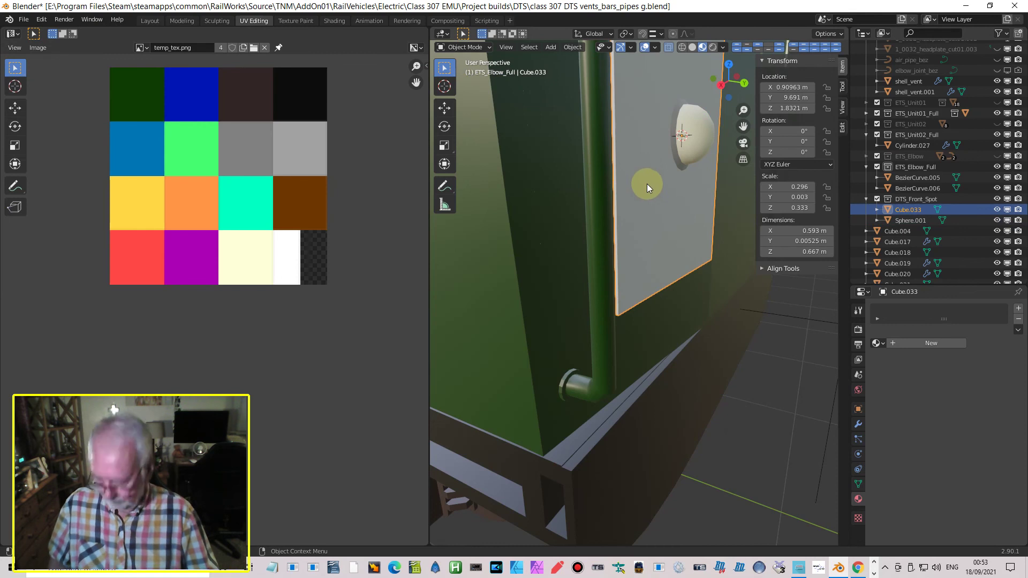
{"action": "key", "text": "Tab"}
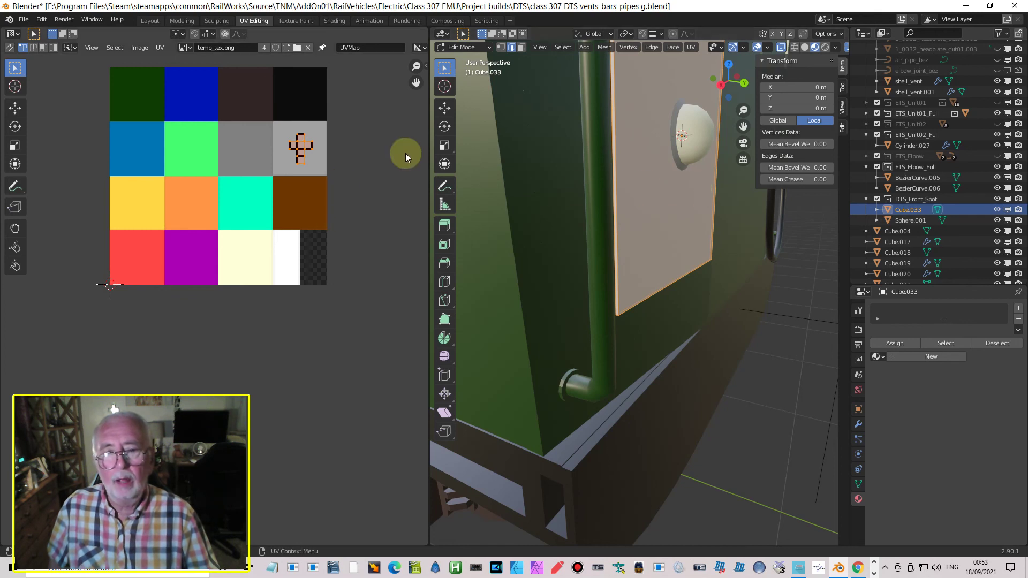
{"action": "key", "text": "KP_Decimal"}
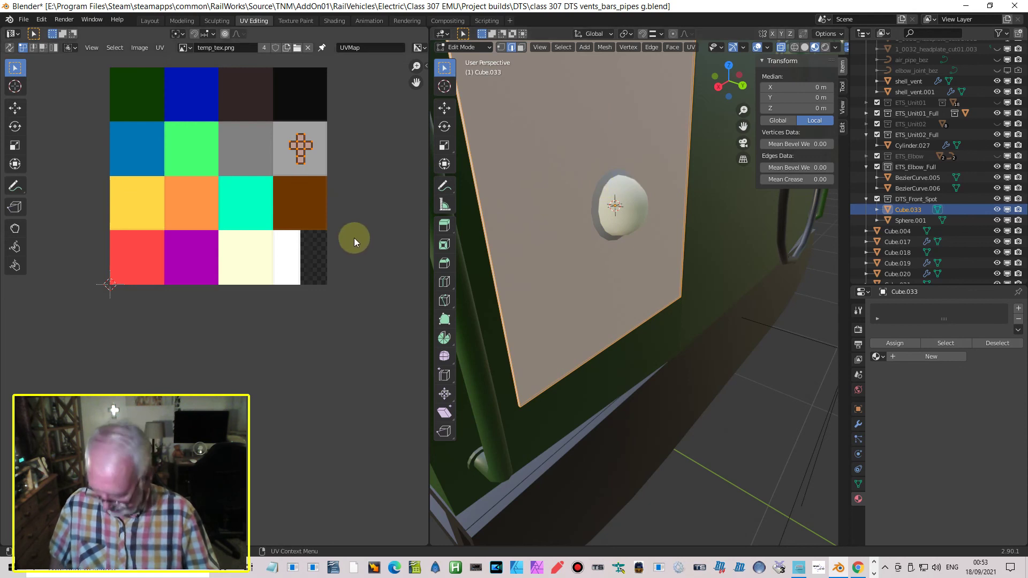
{"action": "key", "text": "g"}
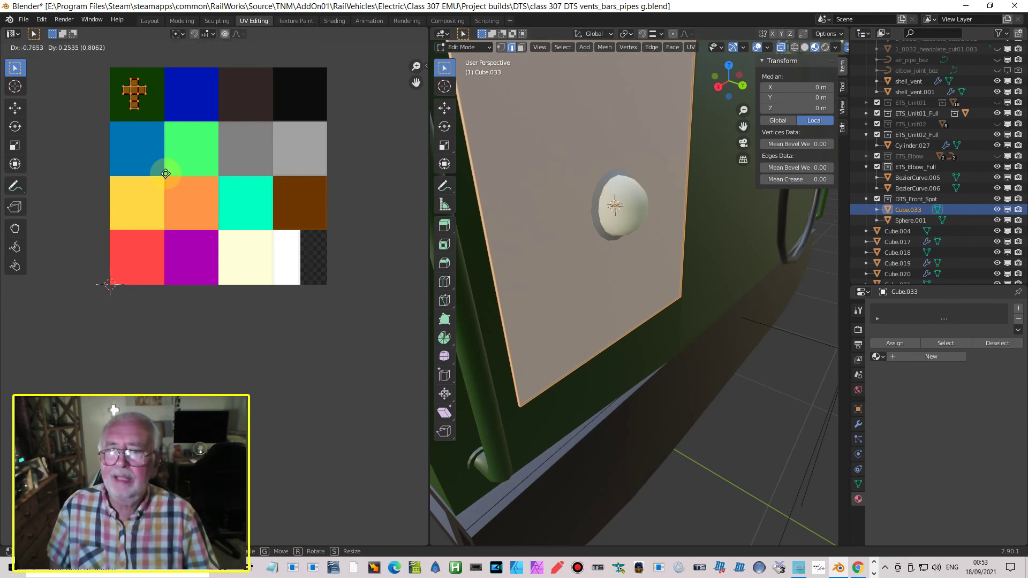
{"action": "left_click", "coordinate": [161, 166]}
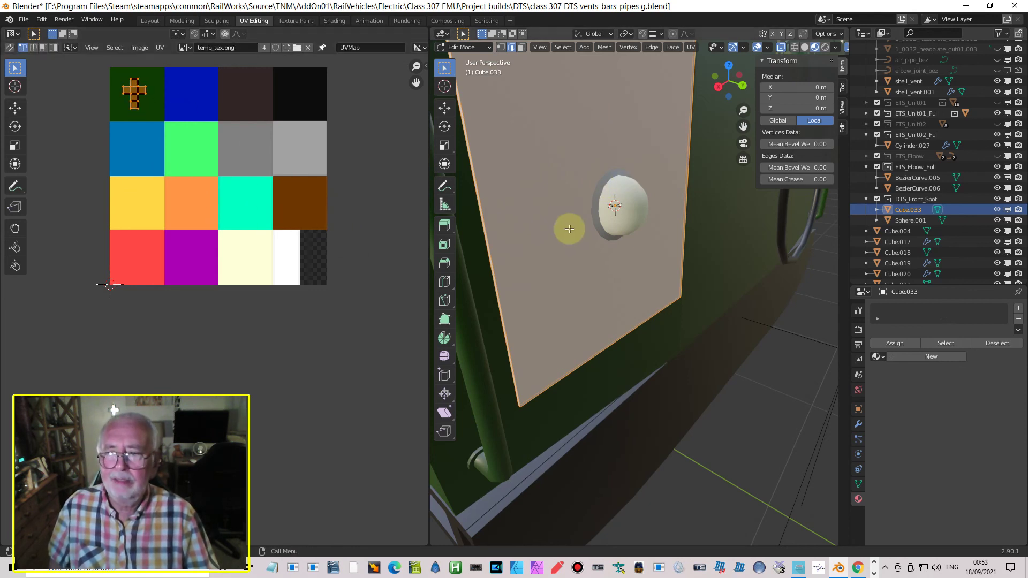
Step: Give the plate the existing temp material and return to Object Mode
{"action": "left_click", "coordinate": [877, 356]}
{"action": "left_click", "coordinate": [894, 433]}
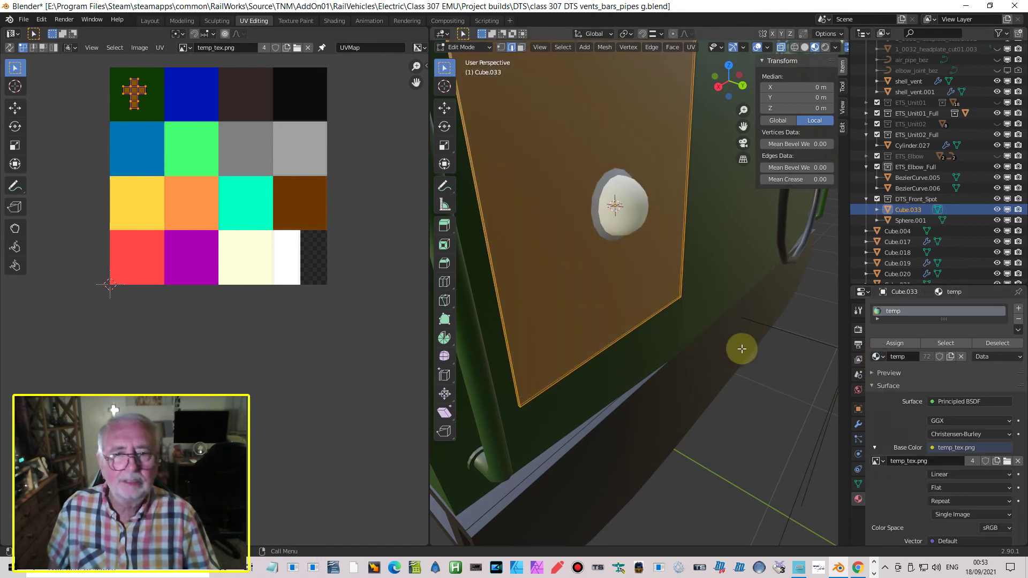
{"action": "key", "text": "Tab"}
{"action": "middle_click_drag", "start_coordinate": [734, 327], "coordinate": [590, 303]}
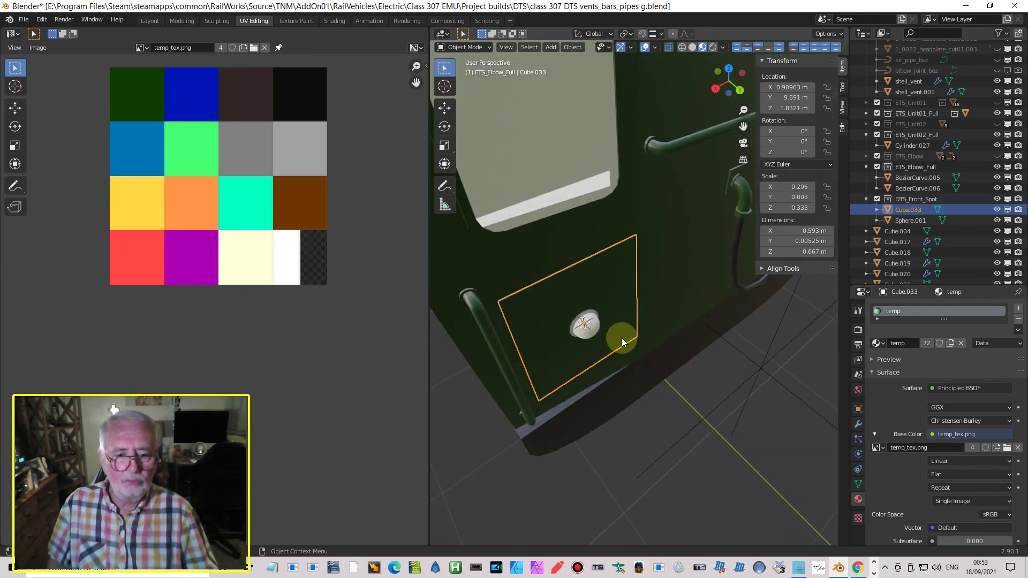
{"action": "scroll", "coordinate": [625, 283], "scroll_direction": "down", "scroll_amount": 5}
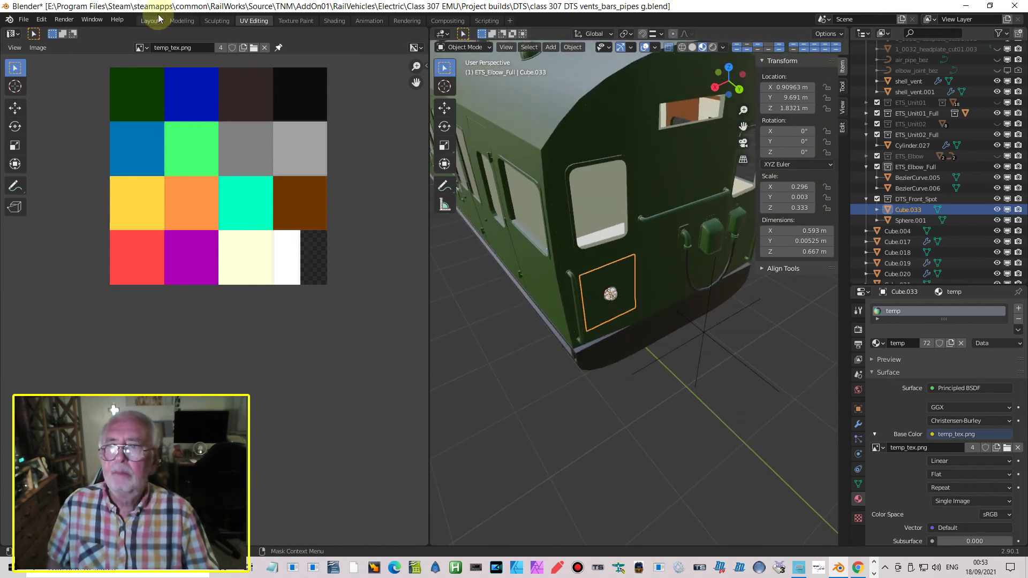
Step: Return to the Layout workspace and deselect everything
{"action": "left_click", "coordinate": [143, 23]}
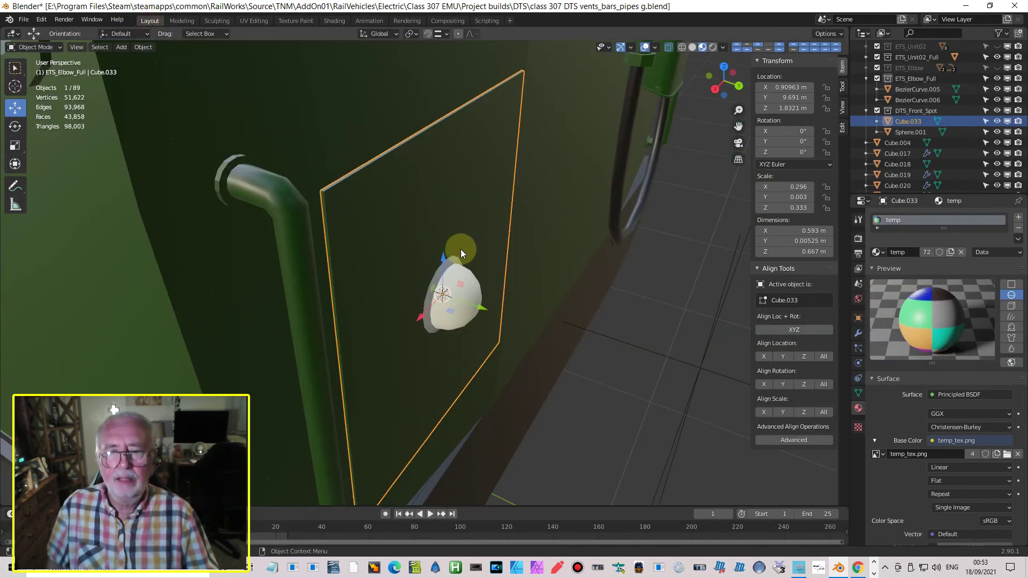
{"action": "scroll", "coordinate": [445, 244], "scroll_direction": "up", "scroll_amount": 3}
{"action": "scroll", "coordinate": [473, 265], "scroll_direction": "down", "scroll_amount": 6}
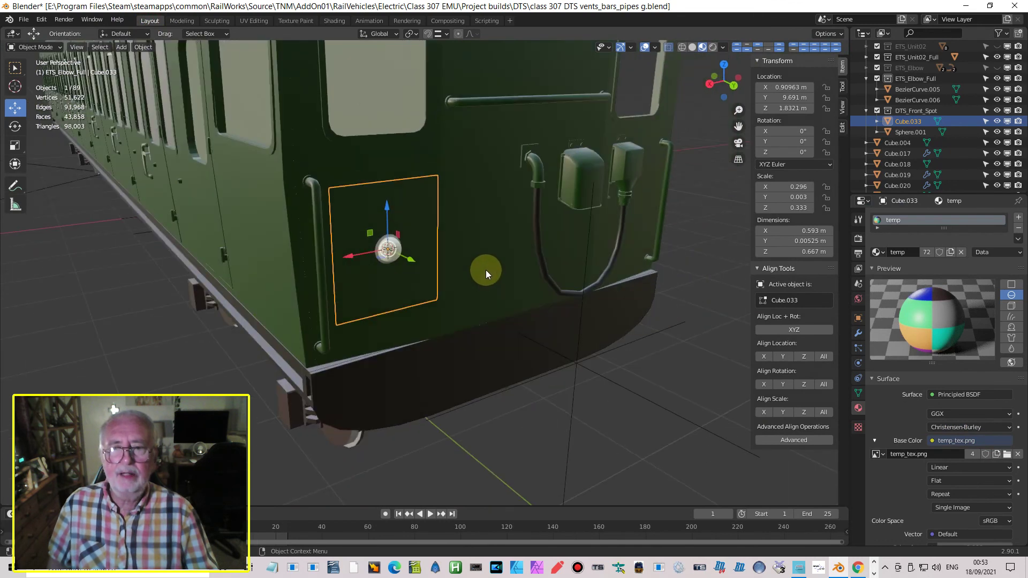
{"action": "left_click", "coordinate": [478, 316]}
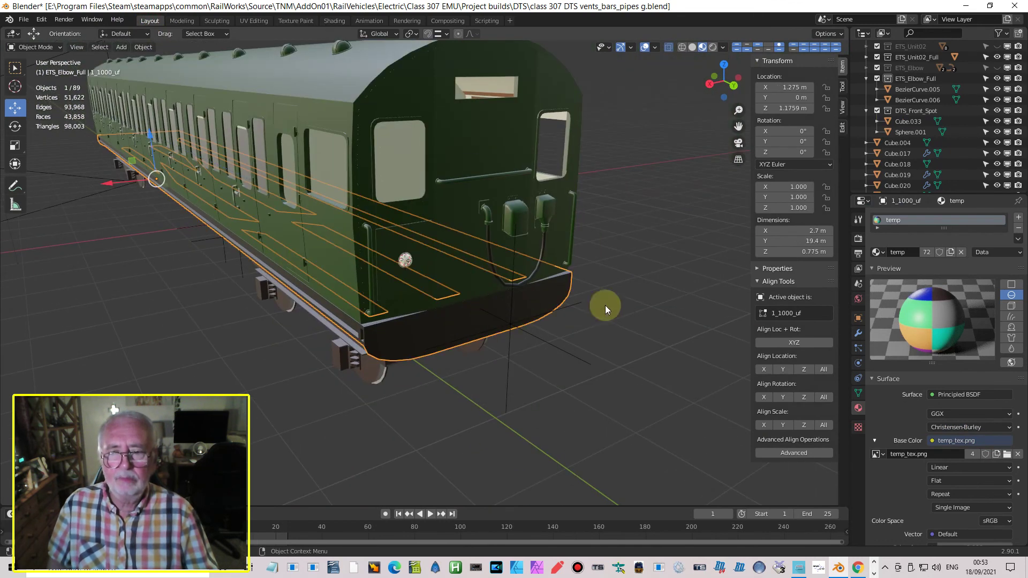
{"action": "left_click", "coordinate": [627, 102]}
Step: Examine the textured dome and plate on the cab end up close, and the whole carriage from several angles
{"action": "middle_click_drag", "start_coordinate": [645, 122], "coordinate": [460, 256]}
{"action": "scroll", "coordinate": [403, 237], "scroll_direction": "up", "scroll_amount": 4}
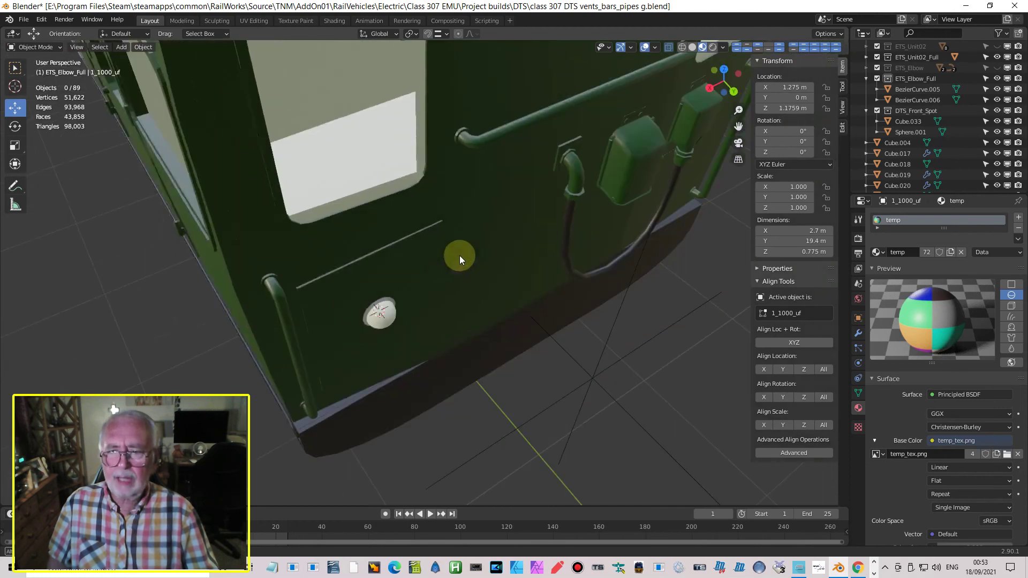
{"action": "middle_click_drag", "start_coordinate": [387, 310], "coordinate": [425, 243]}
{"action": "middle_click_drag", "start_coordinate": [531, 211], "coordinate": [561, 291]}
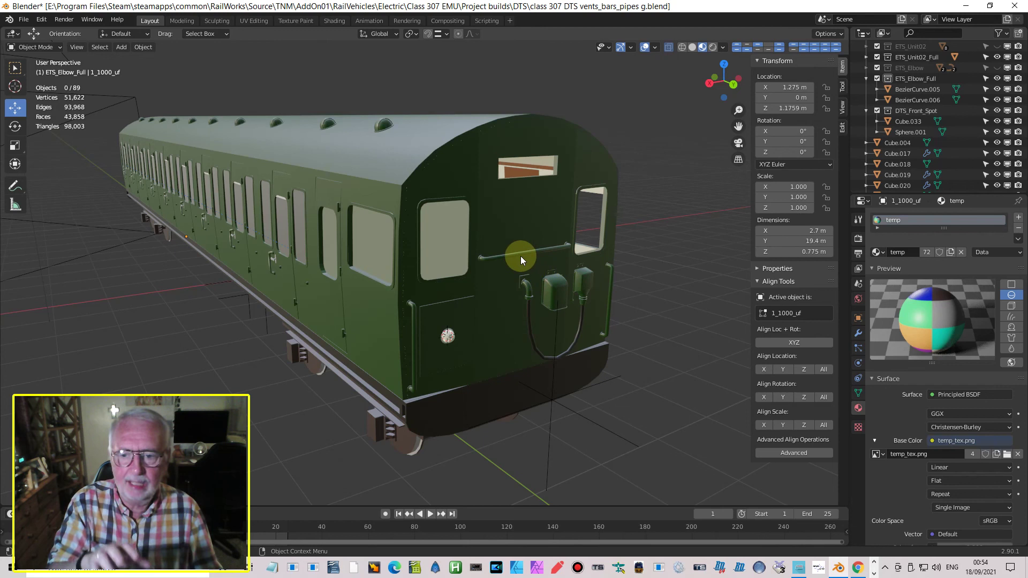
{"action": "middle_click_drag", "start_coordinate": [513, 250], "coordinate": [329, 233]}
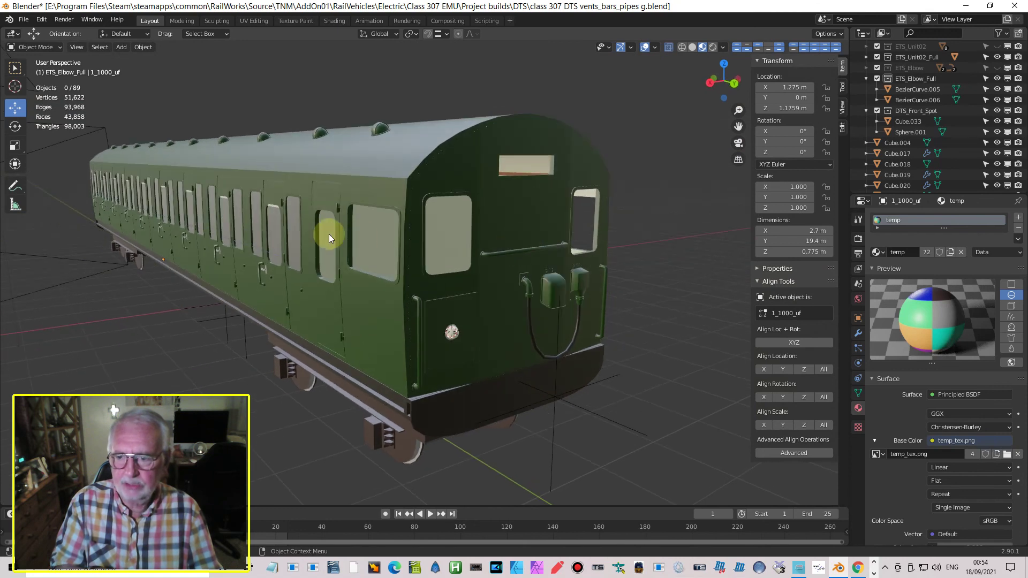
{"action": "middle_click_drag", "start_coordinate": [261, 246], "coordinate": [268, 229]}
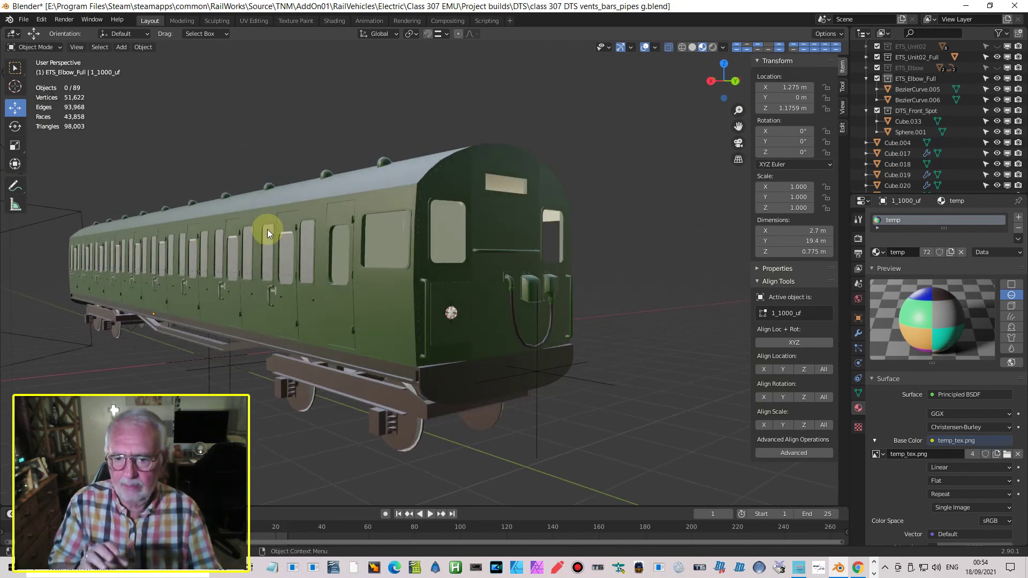